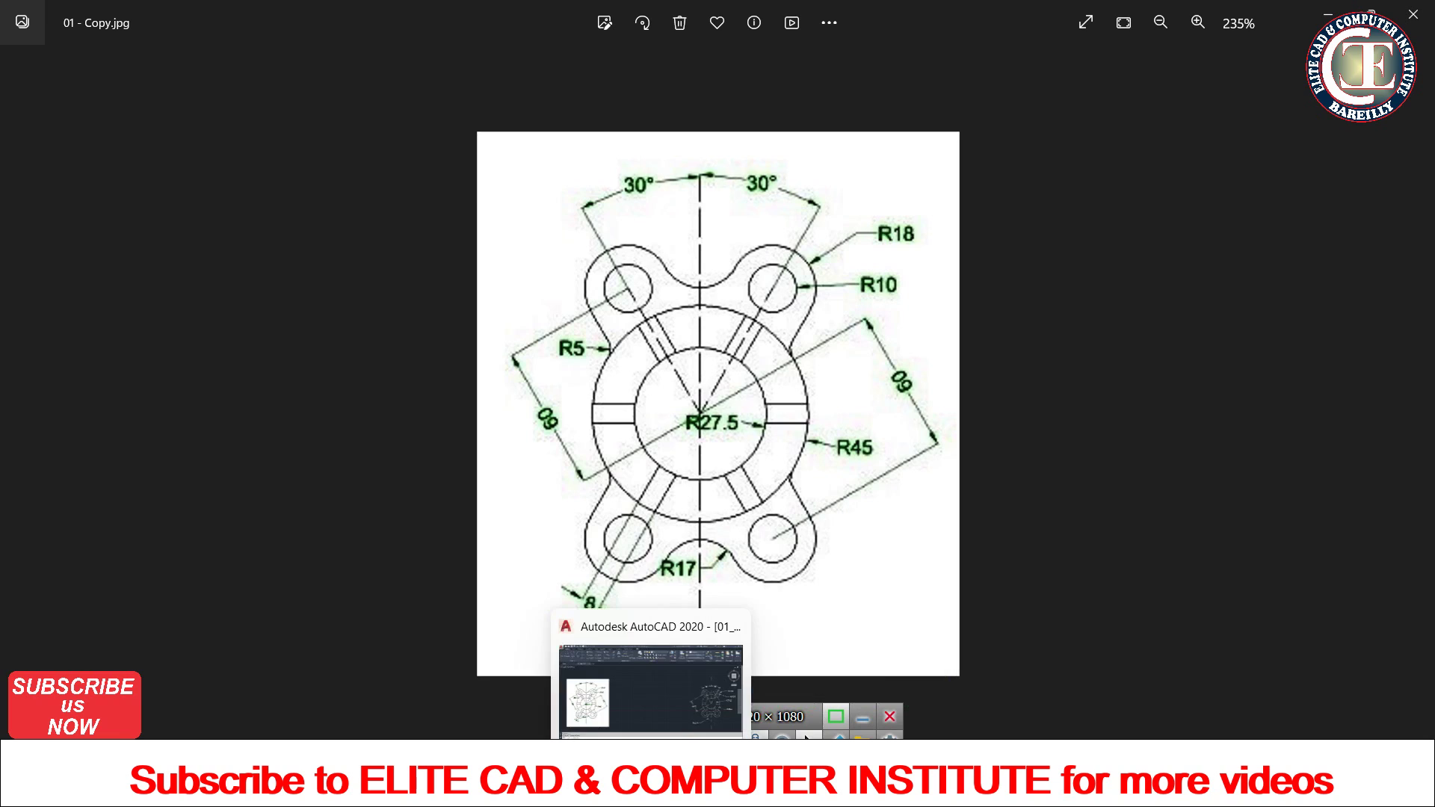
- Switch from the flange reference image in Photos to the AutoCAD window
left_click(650, 658)
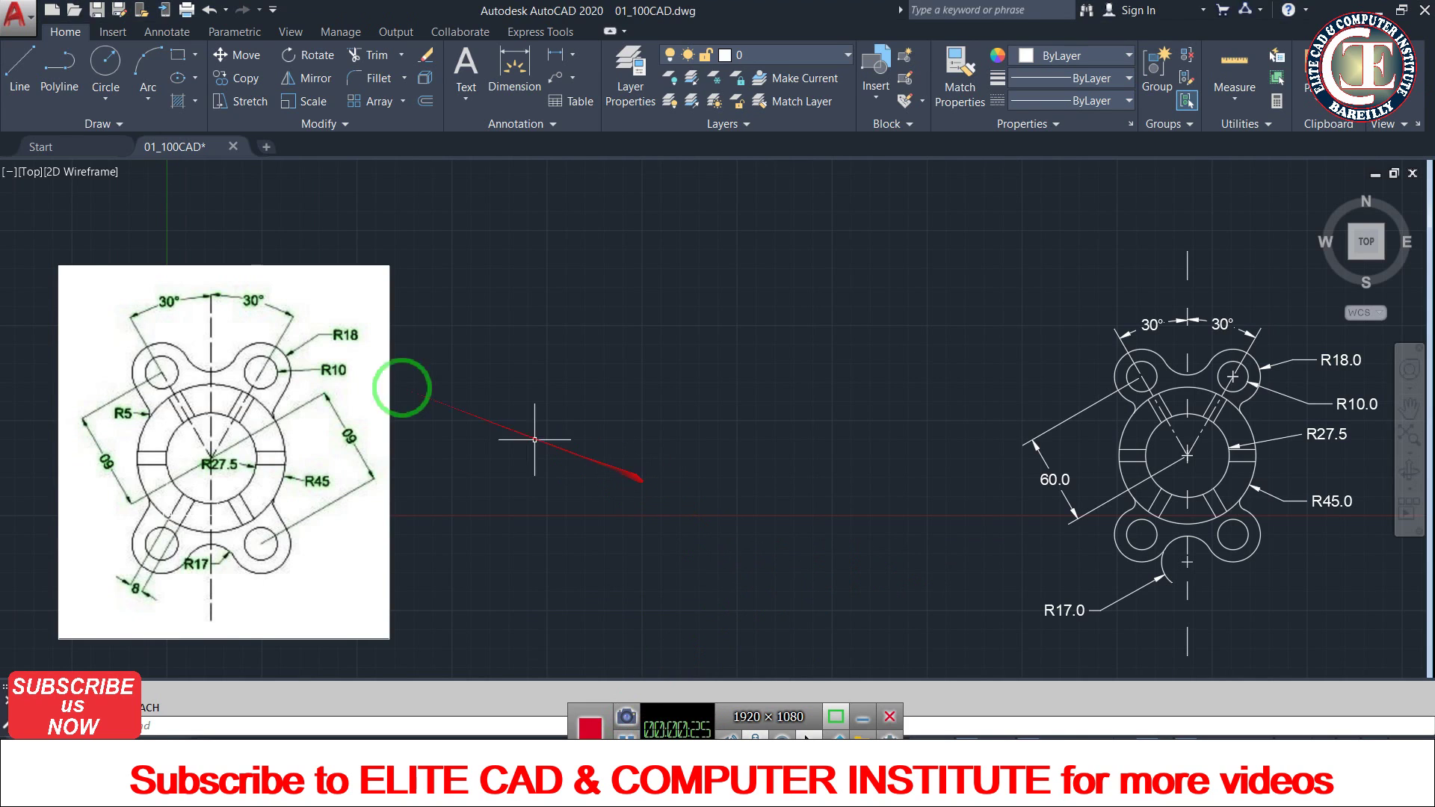
- Create a new blank drawing from the acad.dwt template
left_click(52, 10)
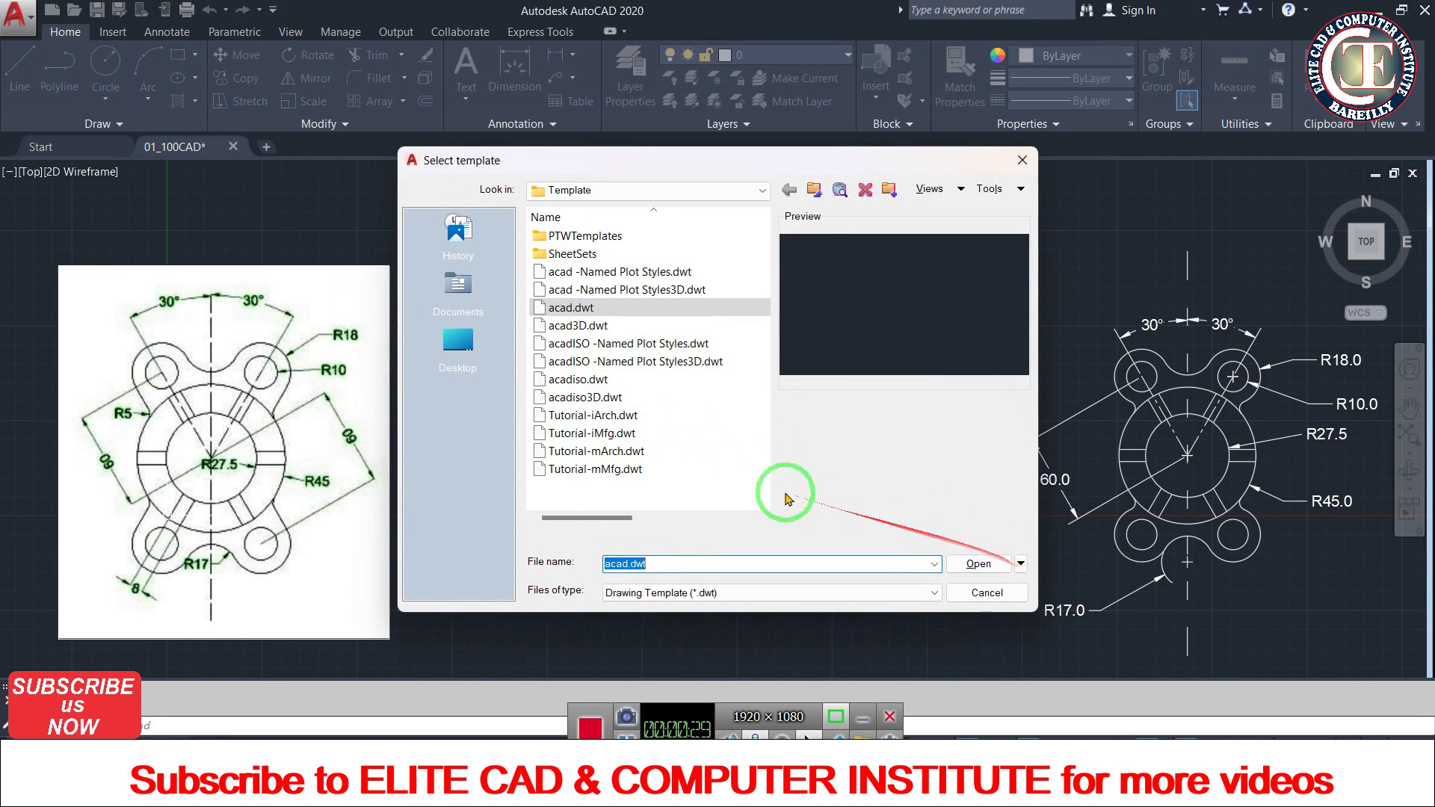
left_click(578, 309)
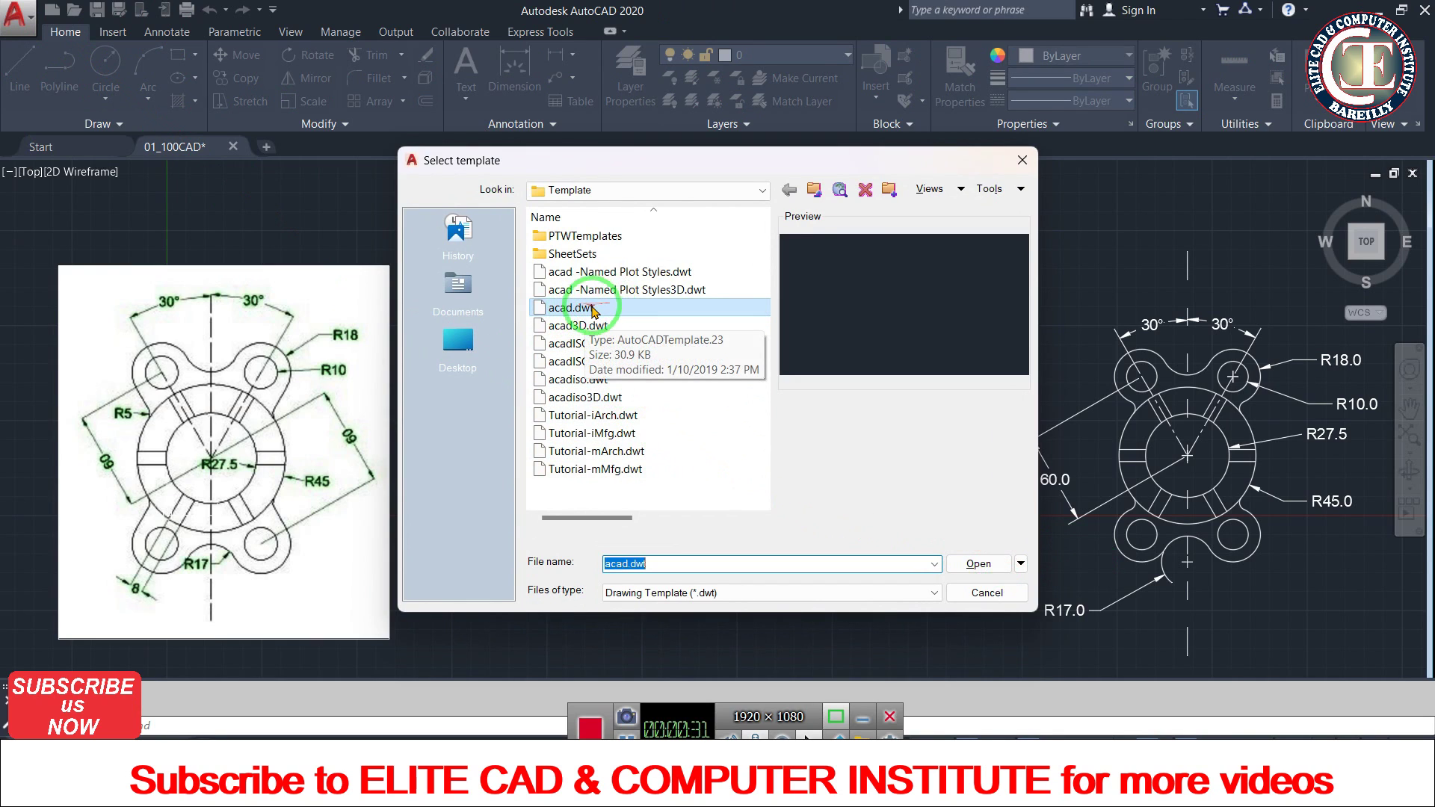
left_click(958, 568)
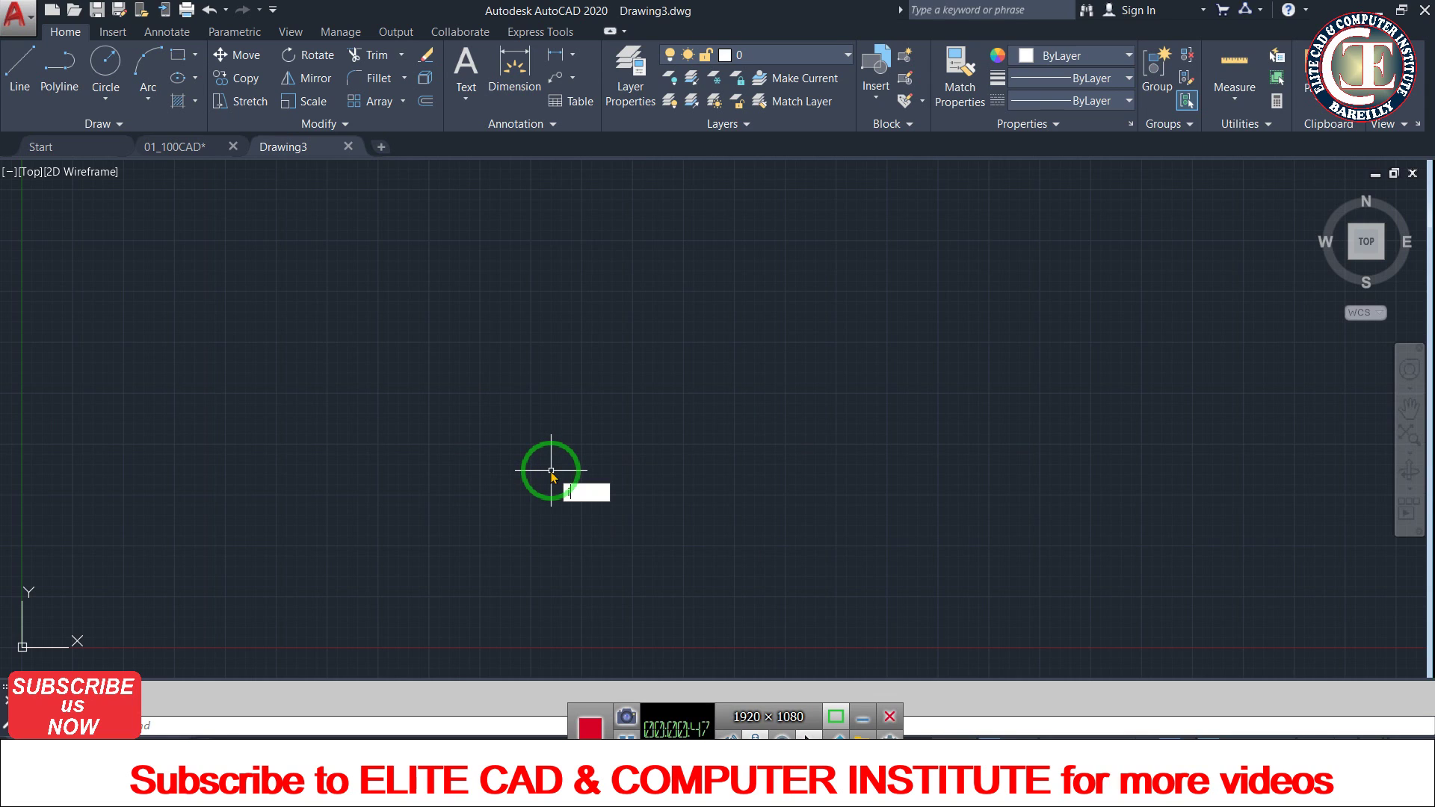
- Choose the 01 - Copy reference image for attaching via IMAGEATTACH, using large icons
type("IMAGEATTACH")
key("Return")
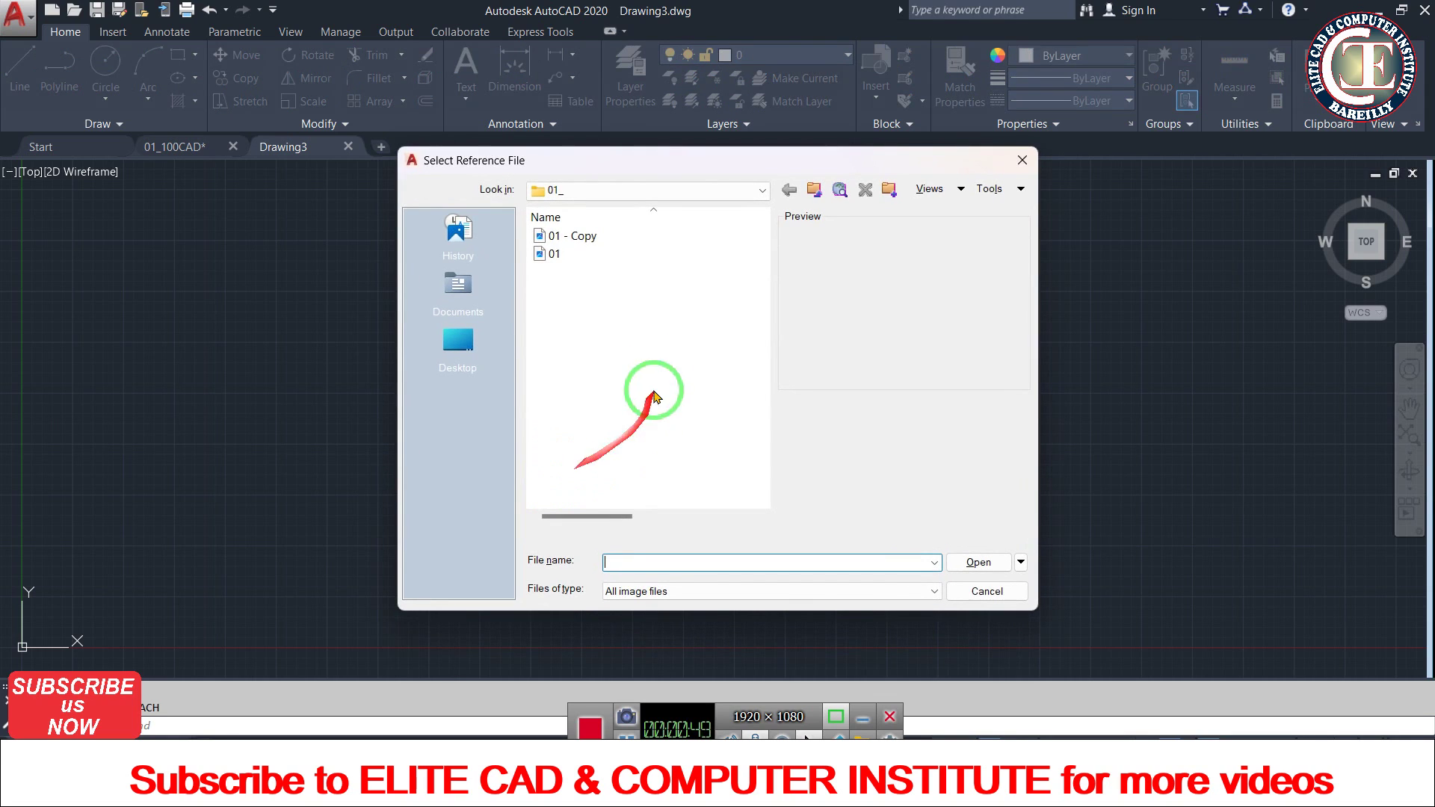
right_click(587, 311)
mouse_move(630, 322)
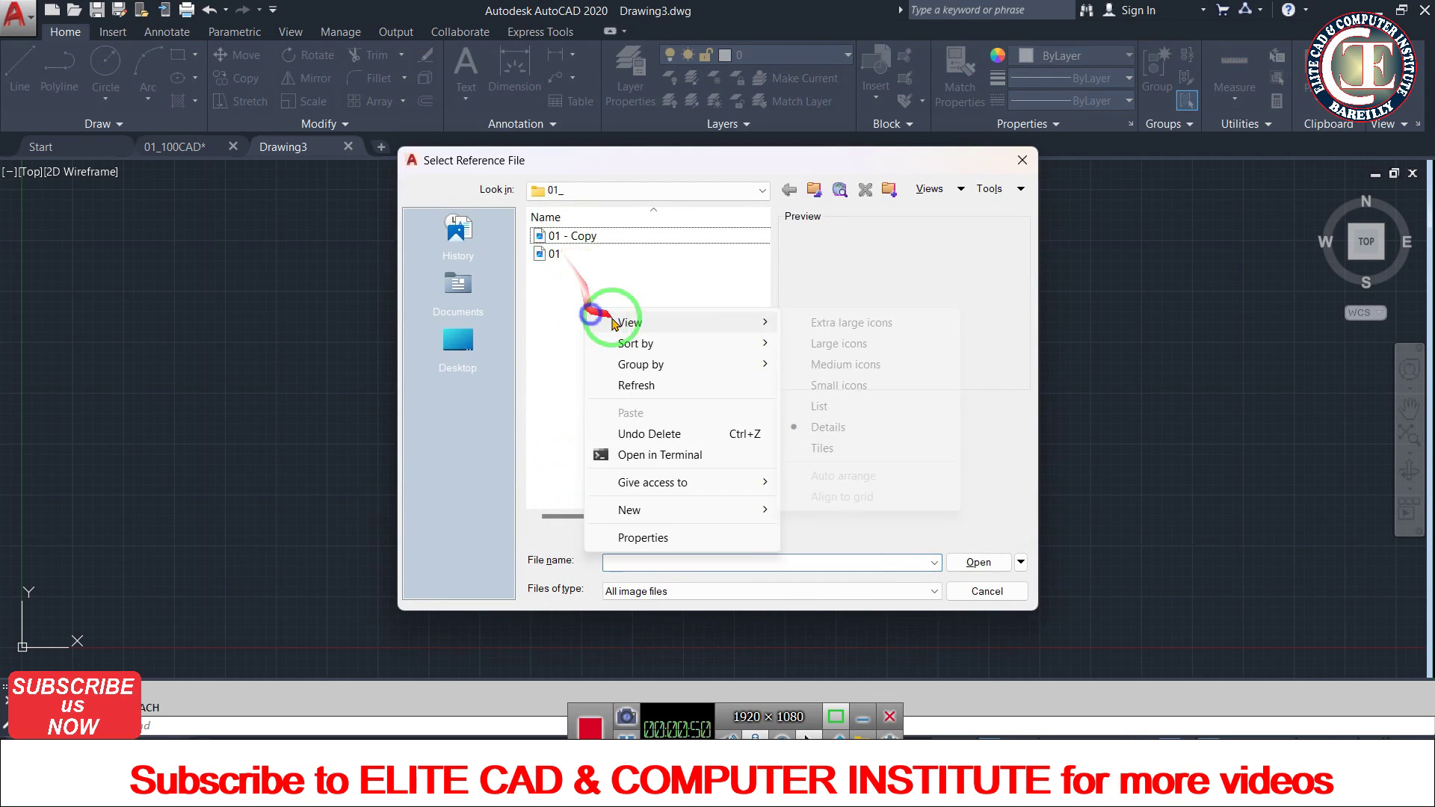
left_click(873, 346)
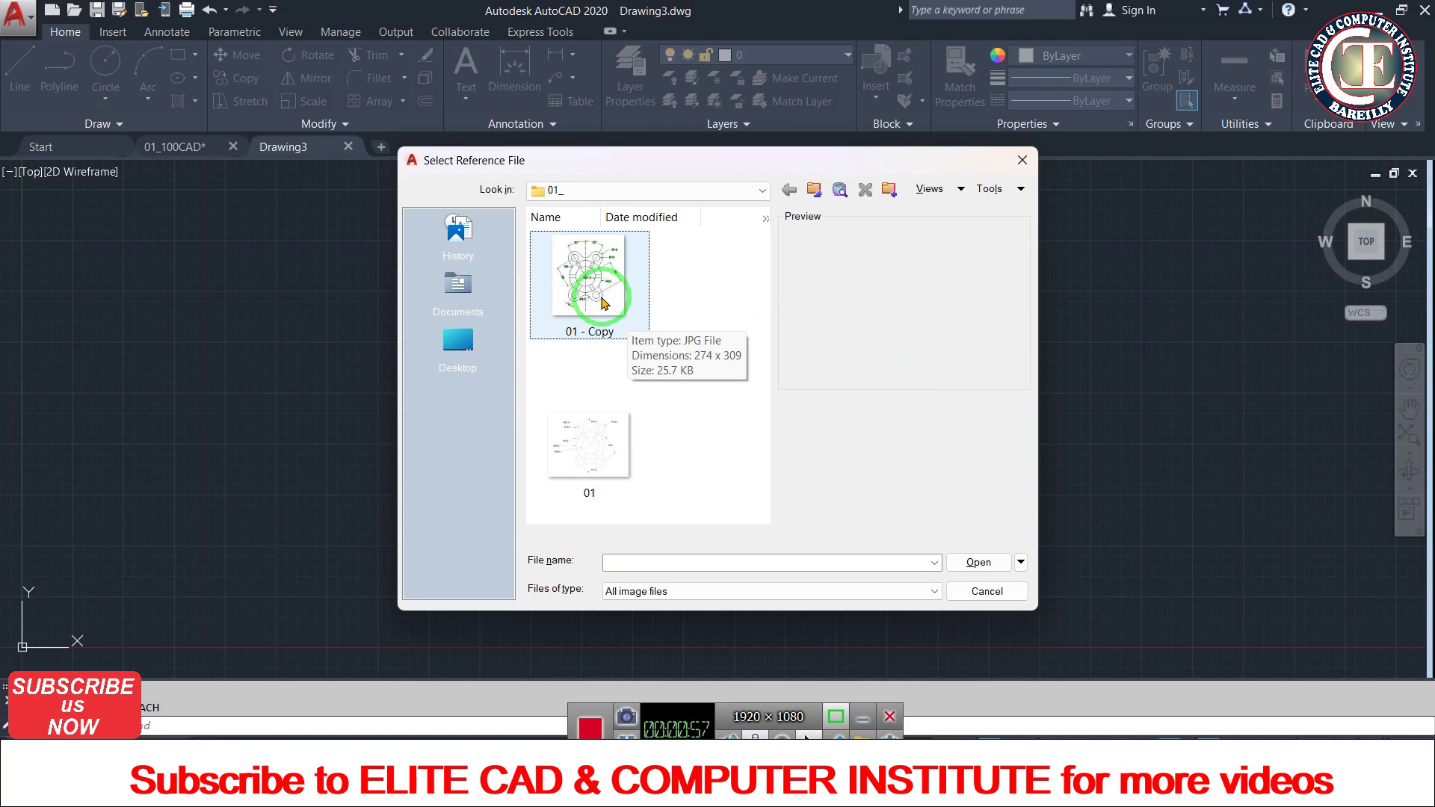
left_click(604, 302)
left_click(976, 565)
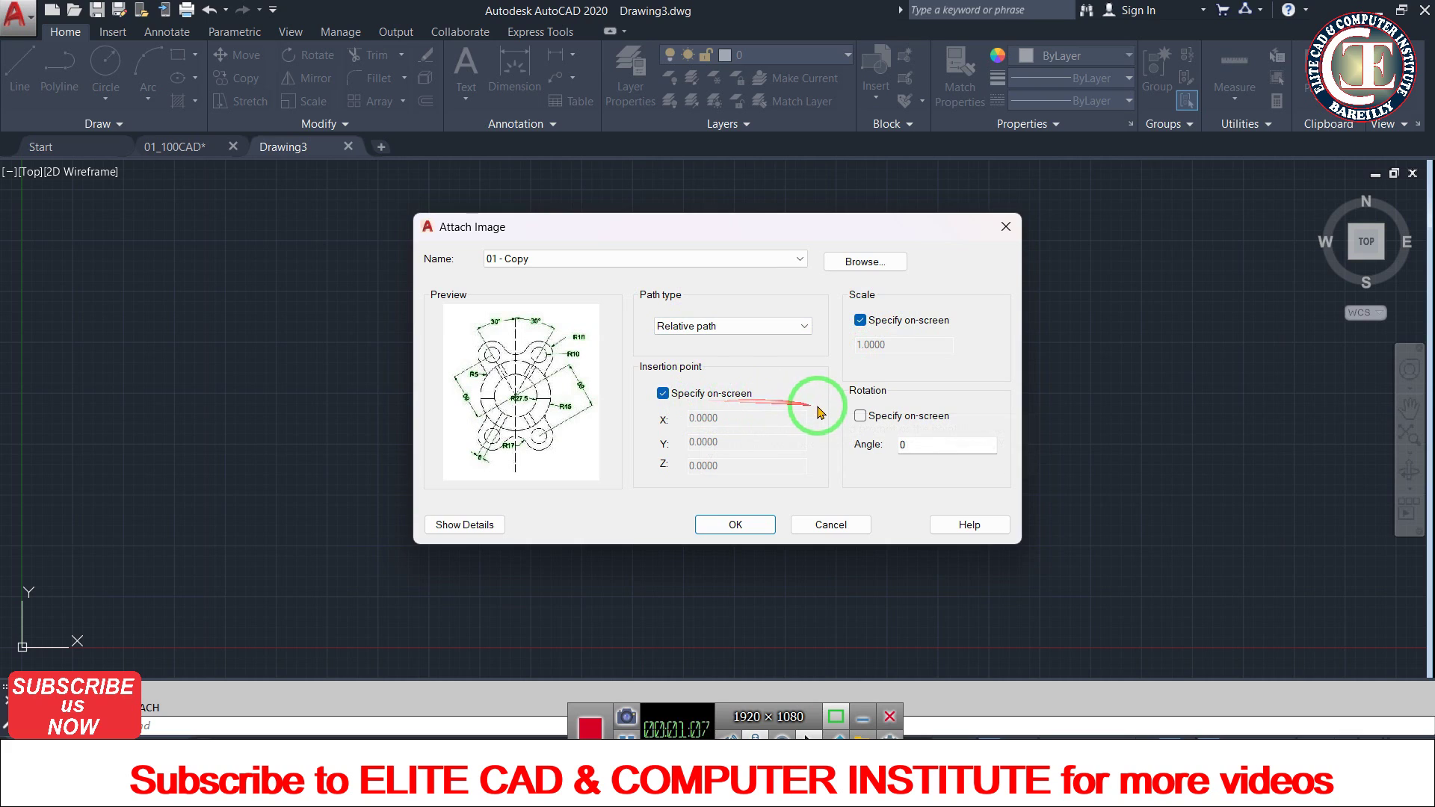
- Attach the image at fixed scale 1 at a picked point and zoom in on it
left_click(861, 321)
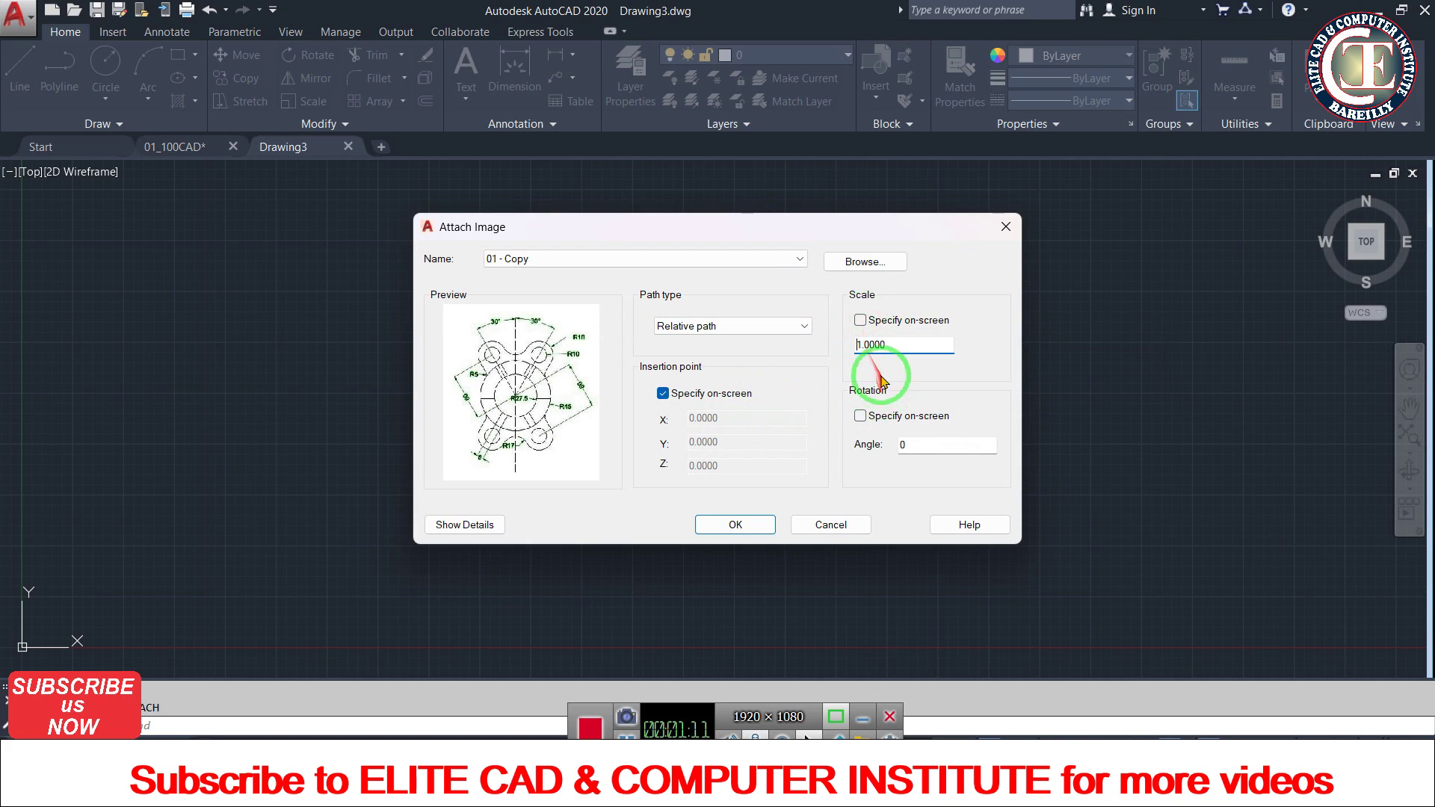
left_click(724, 526)
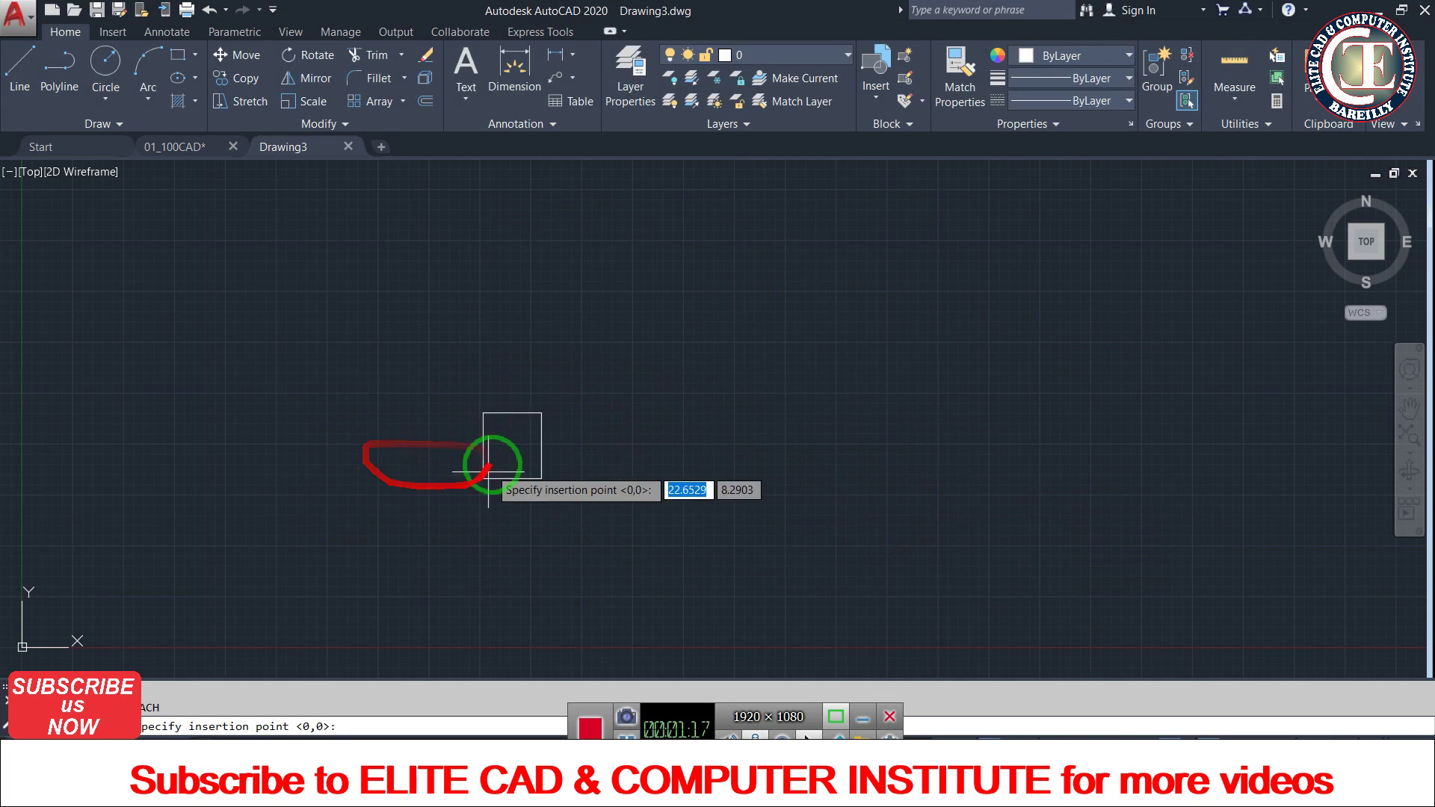
left_click(402, 482)
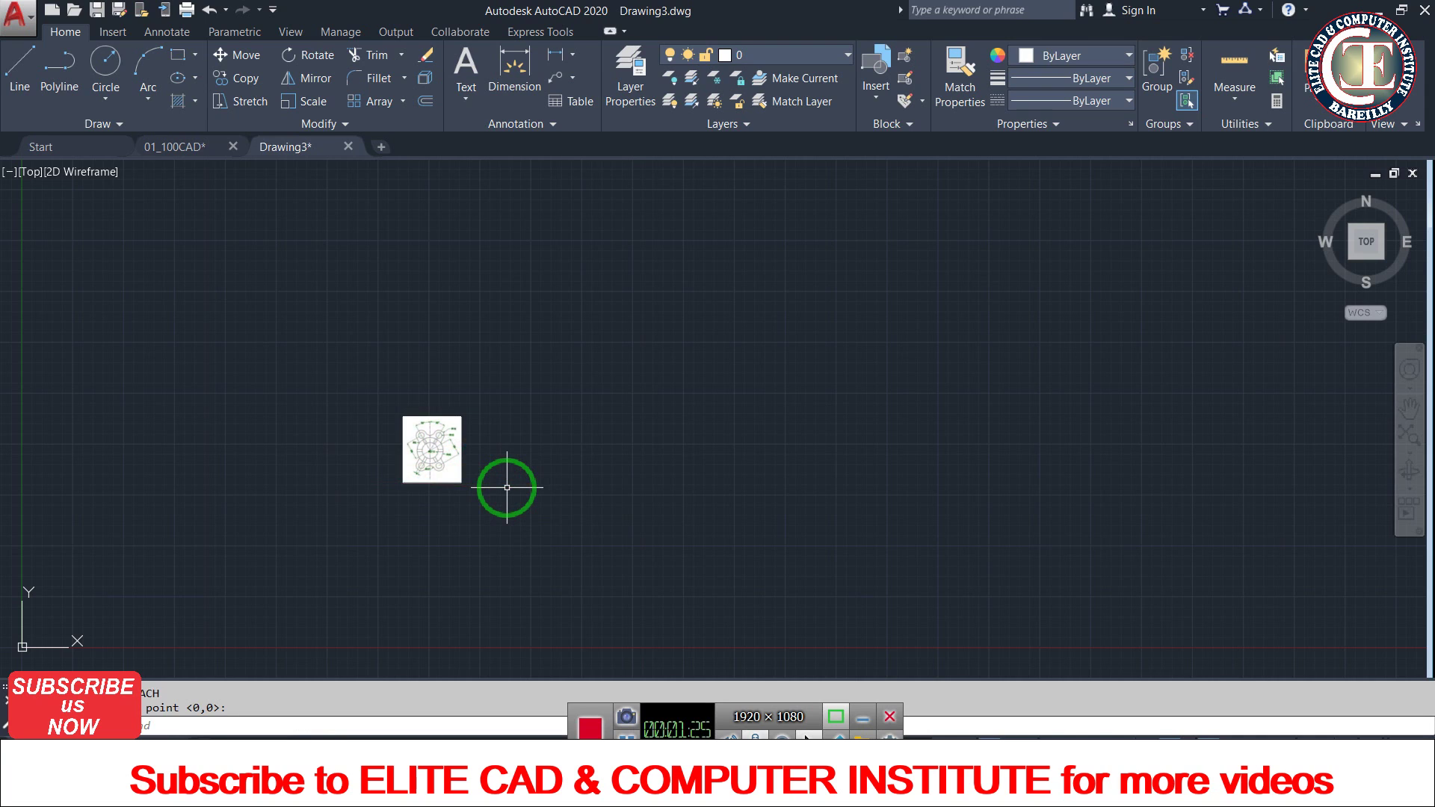
scroll(463, 448, "up", 1)
scroll(523, 486, "up", 2)
scroll(400, 432, "up", 1)
scroll(331, 433, "up", 2)
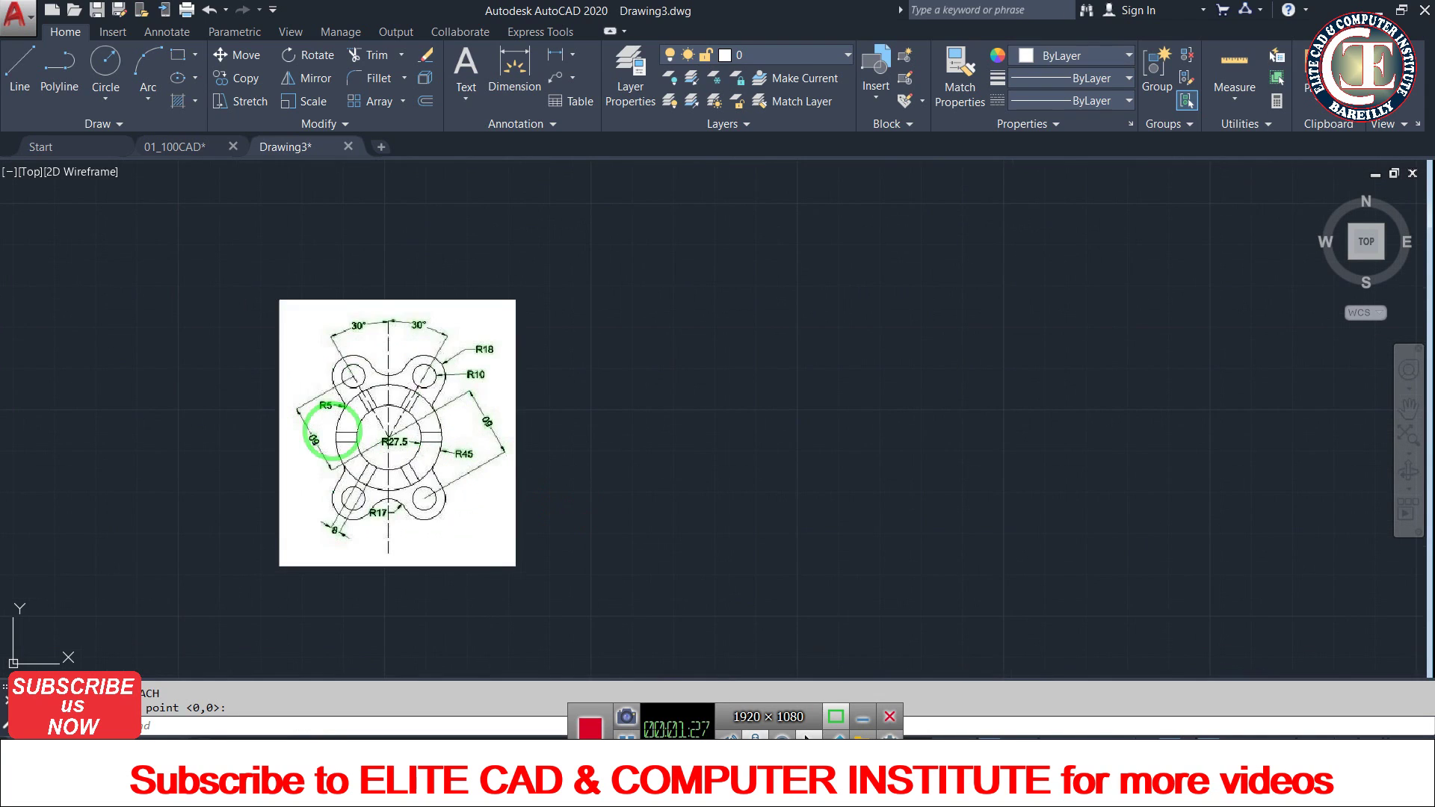
scroll(331, 433, "up", 2)
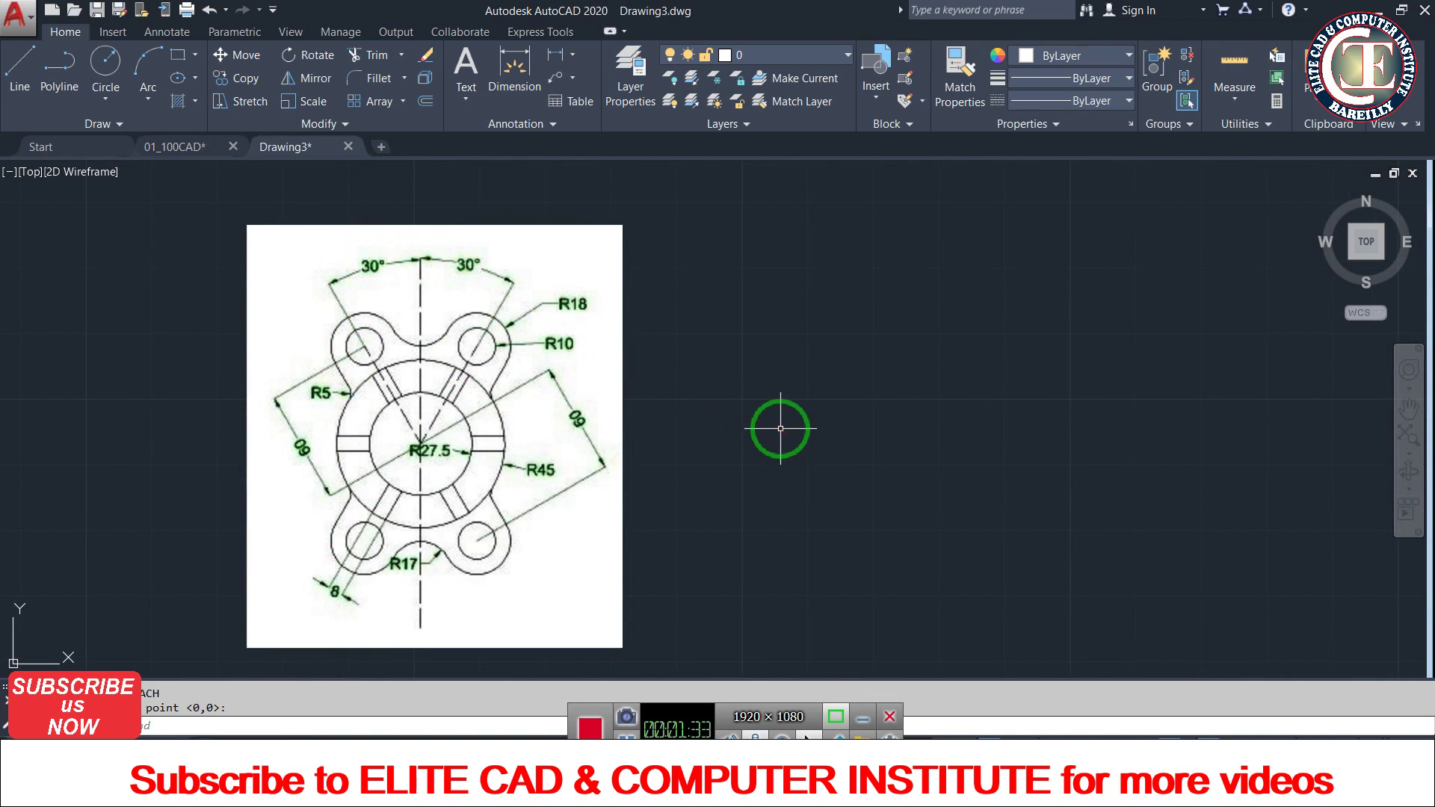
- Set length precision to 0.0 and insertion scale to Millimeters in Drawing Units
type("n")
key("Return")
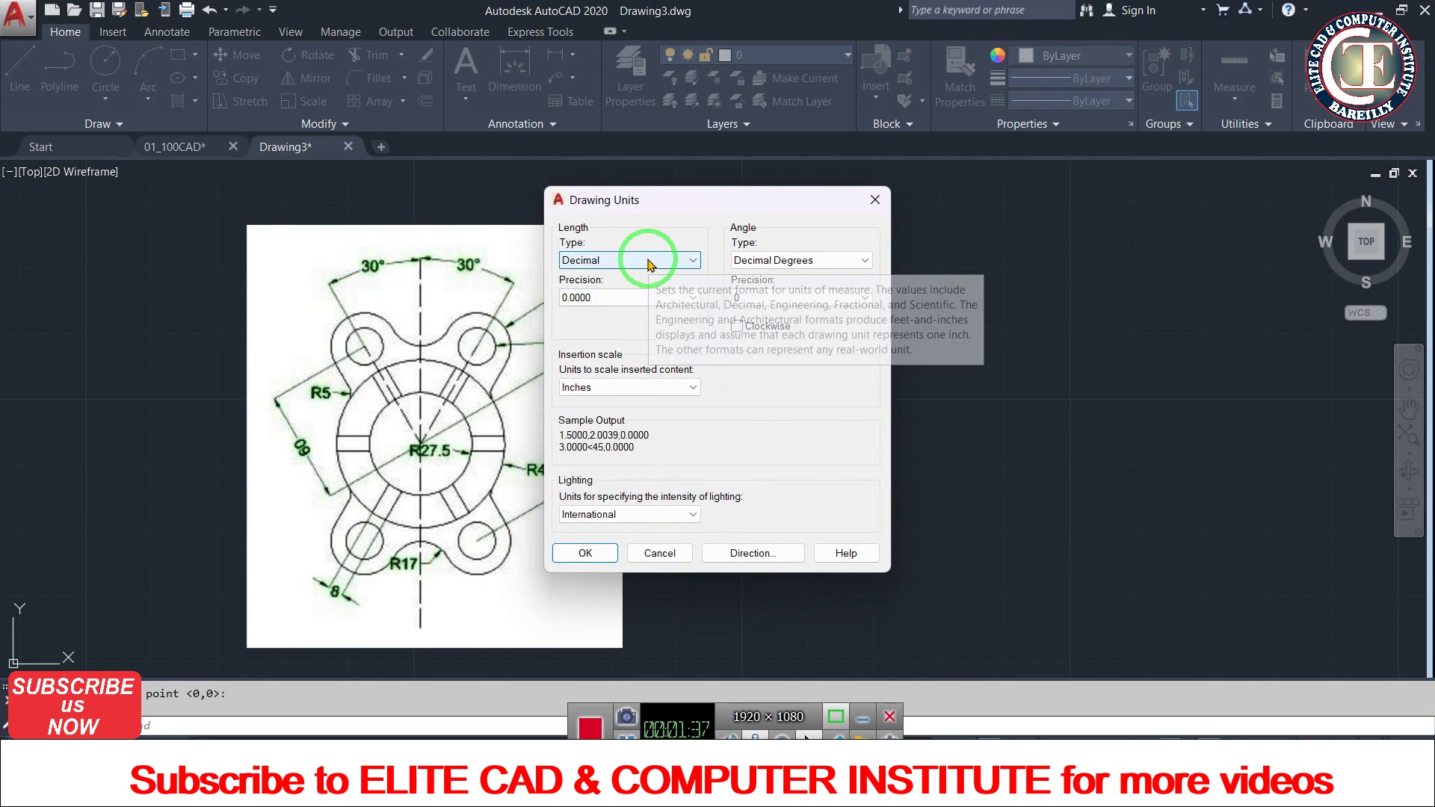
left_click_drag(694, 202, 849, 204)
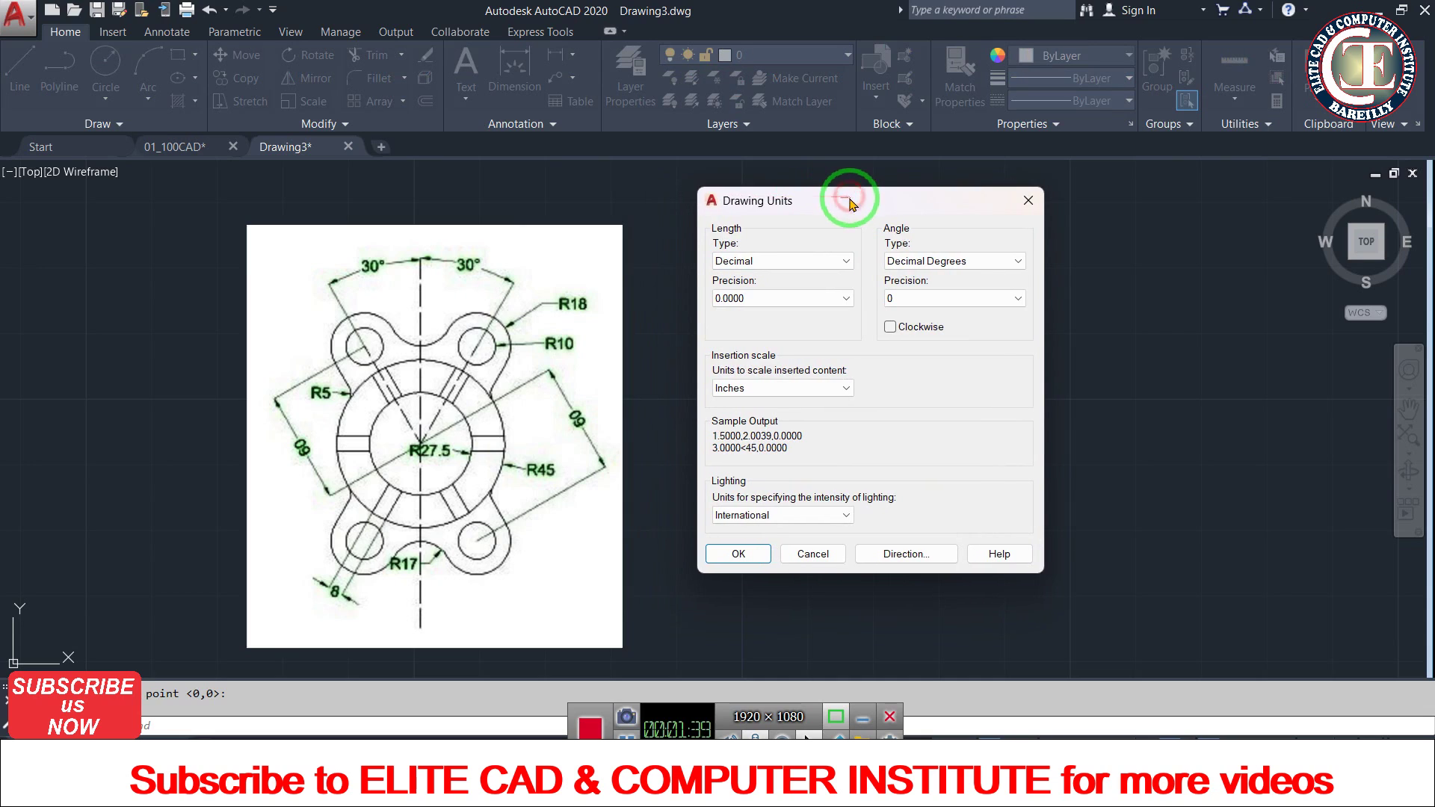
left_click(445, 469)
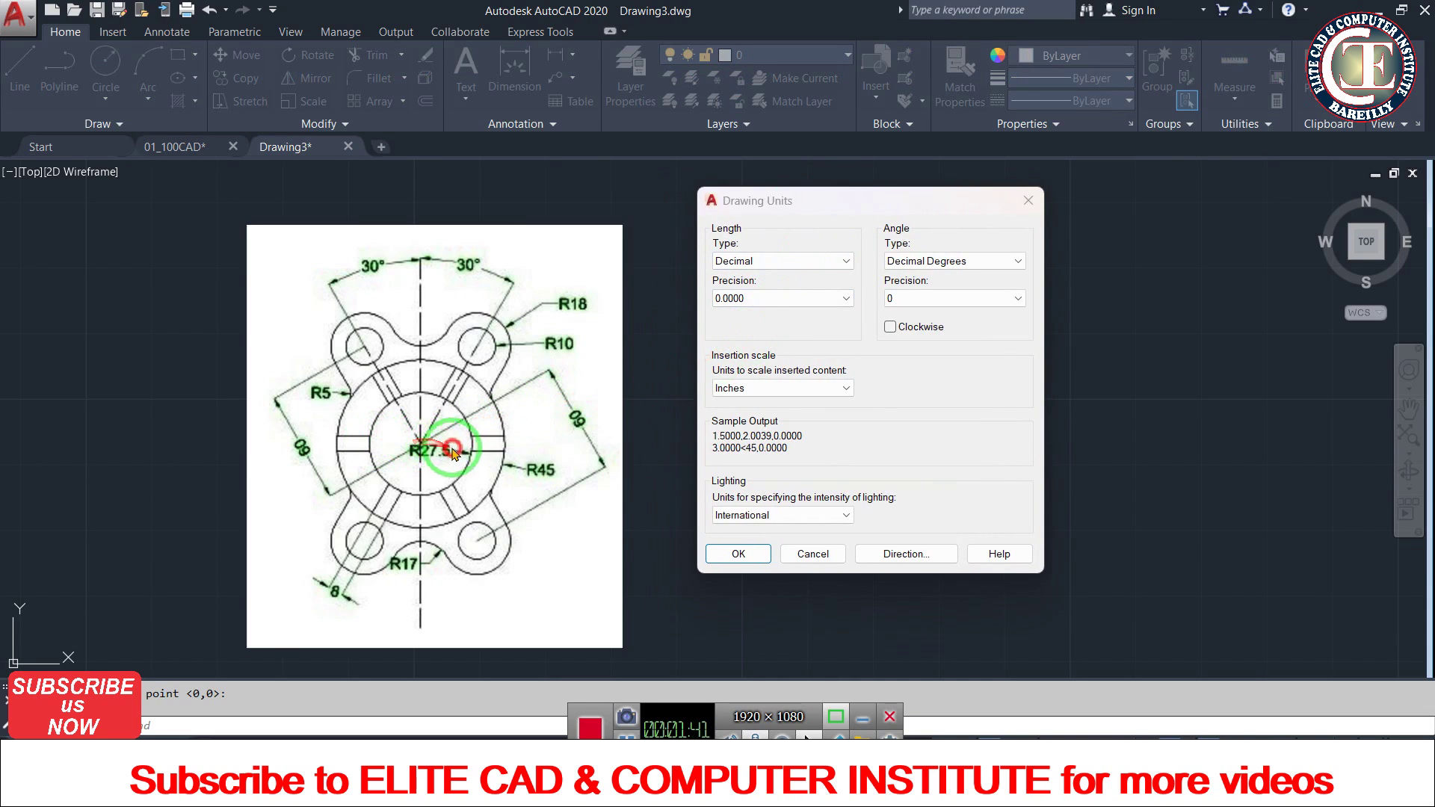
left_click(744, 298)
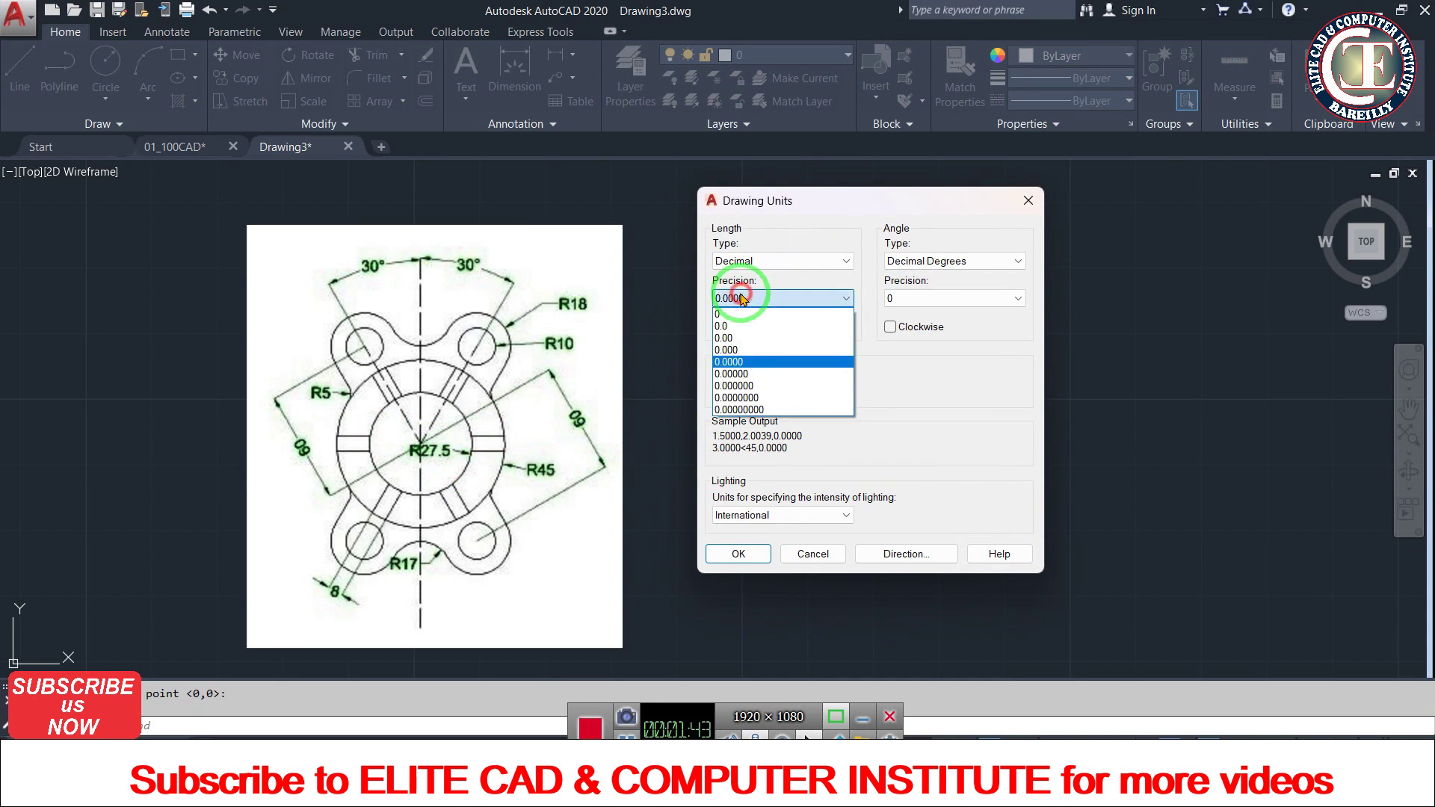
left_click(747, 327)
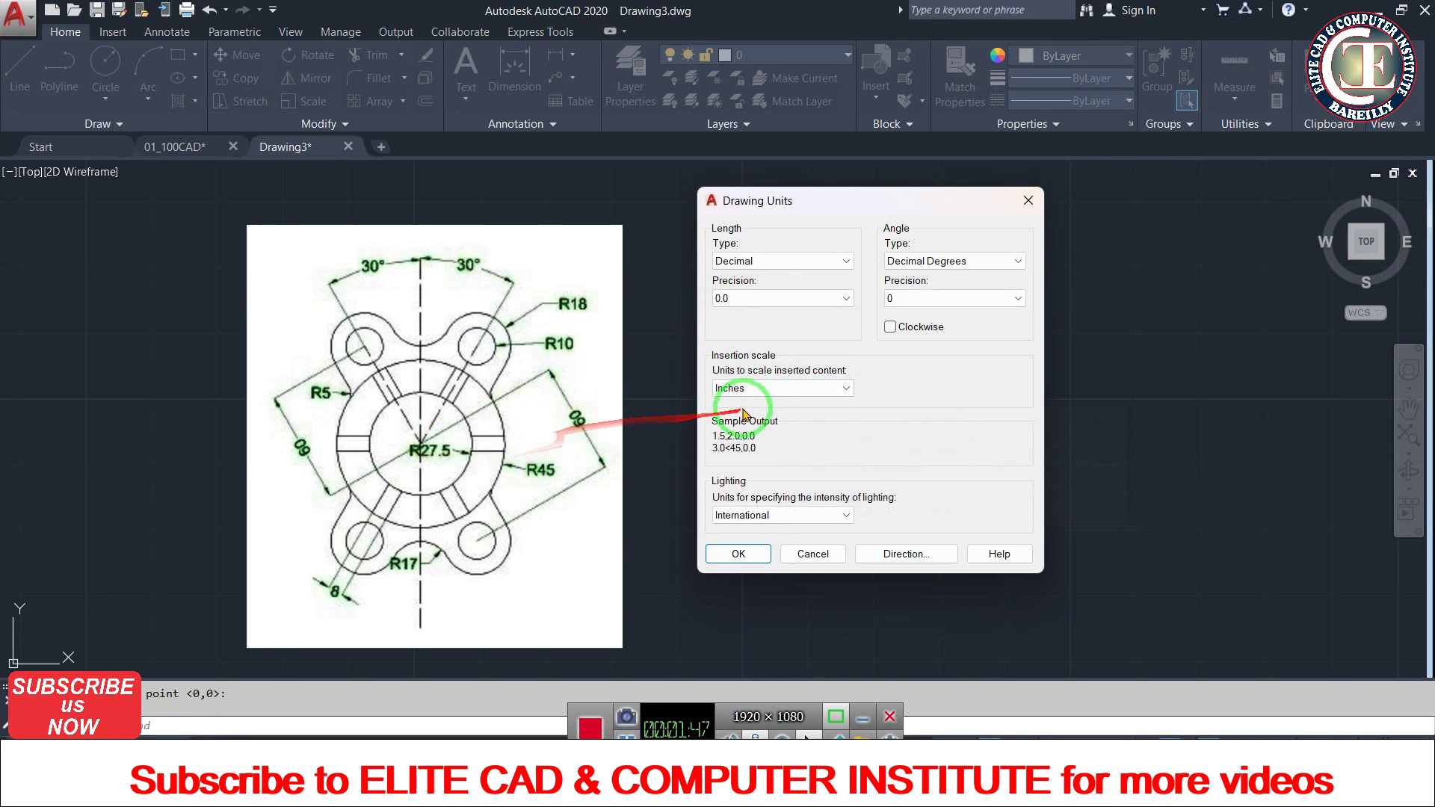
left_click(777, 395)
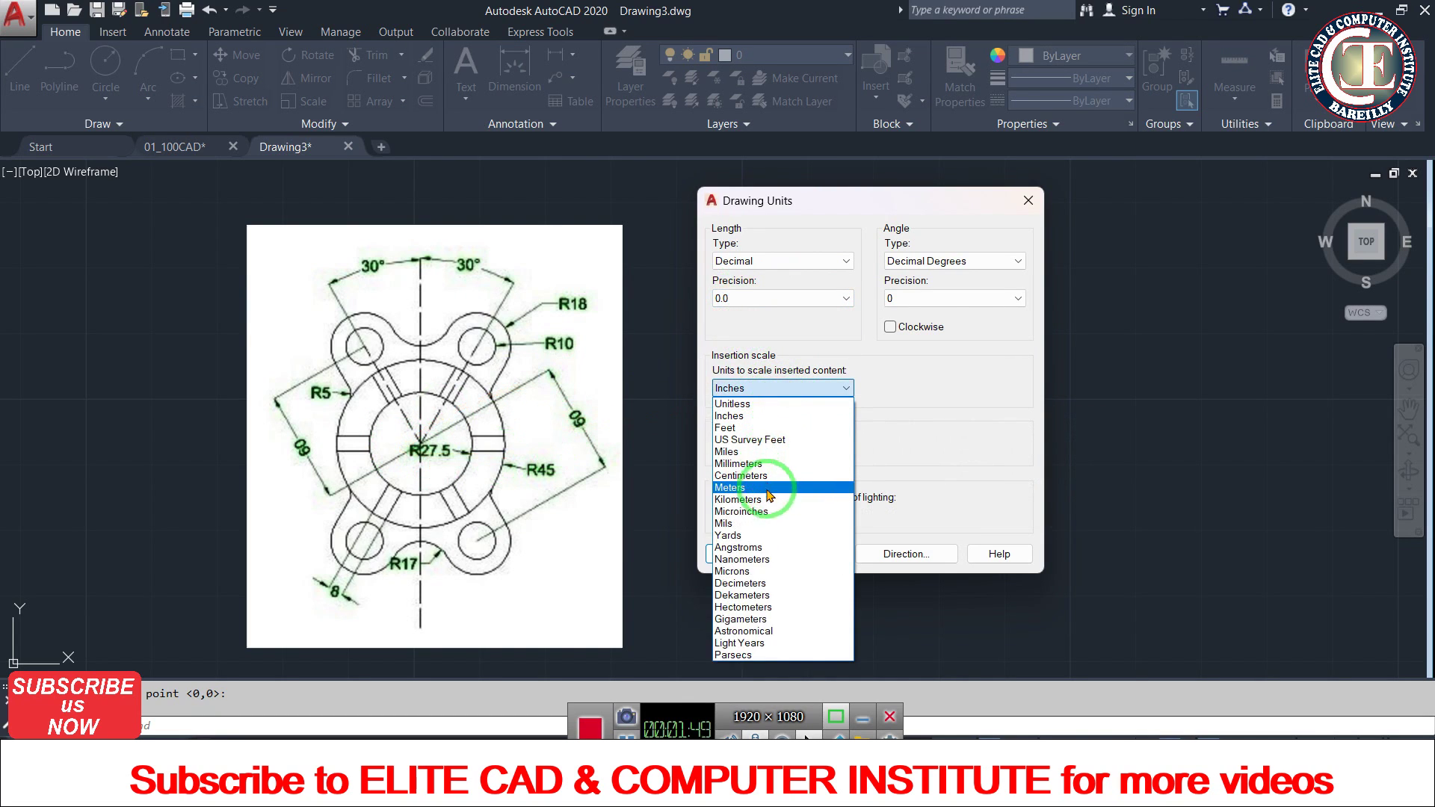
left_click(744, 463)
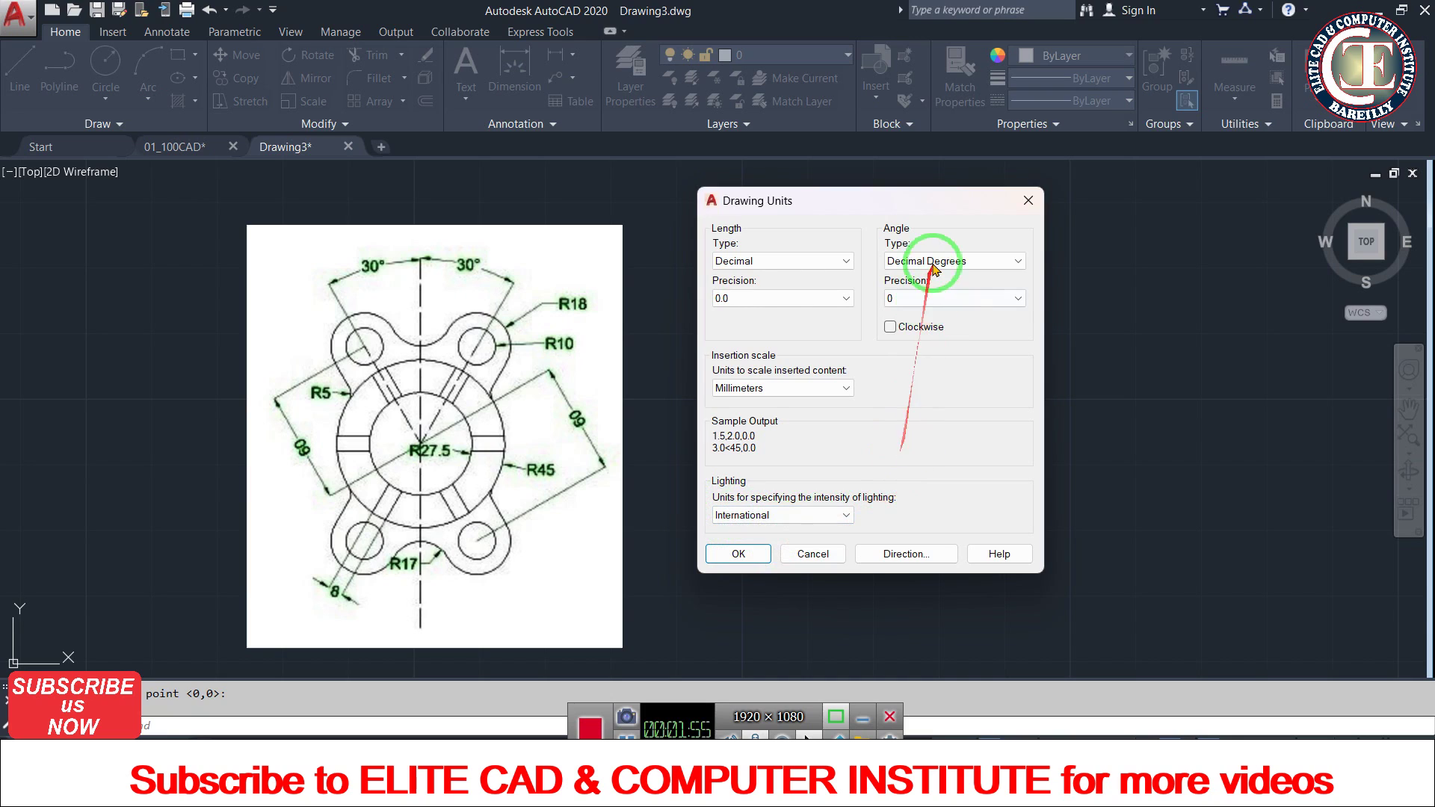
left_click(734, 553)
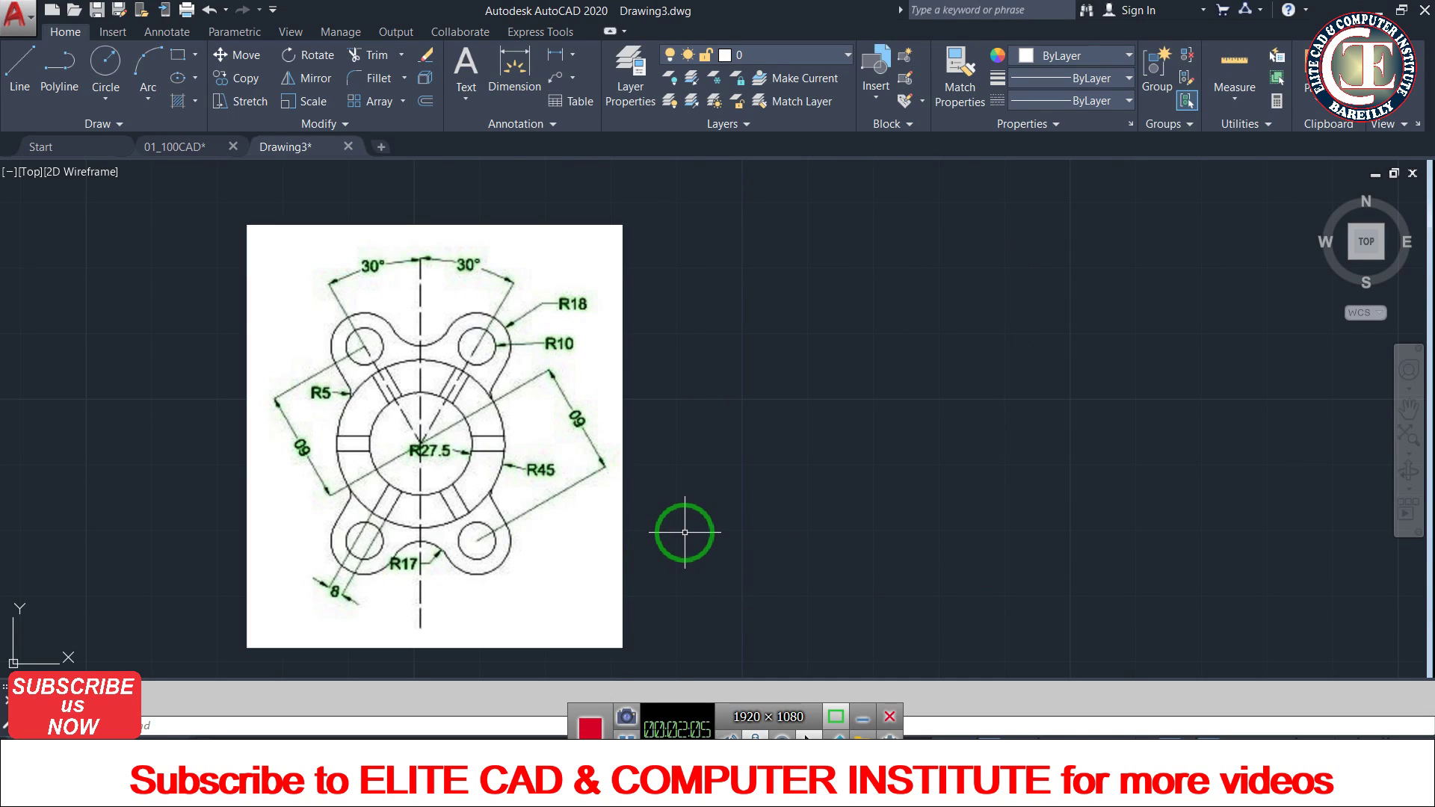
- Select all object snap modes with Object Snap On in Drafting Settings
type("cs")
key("Return")
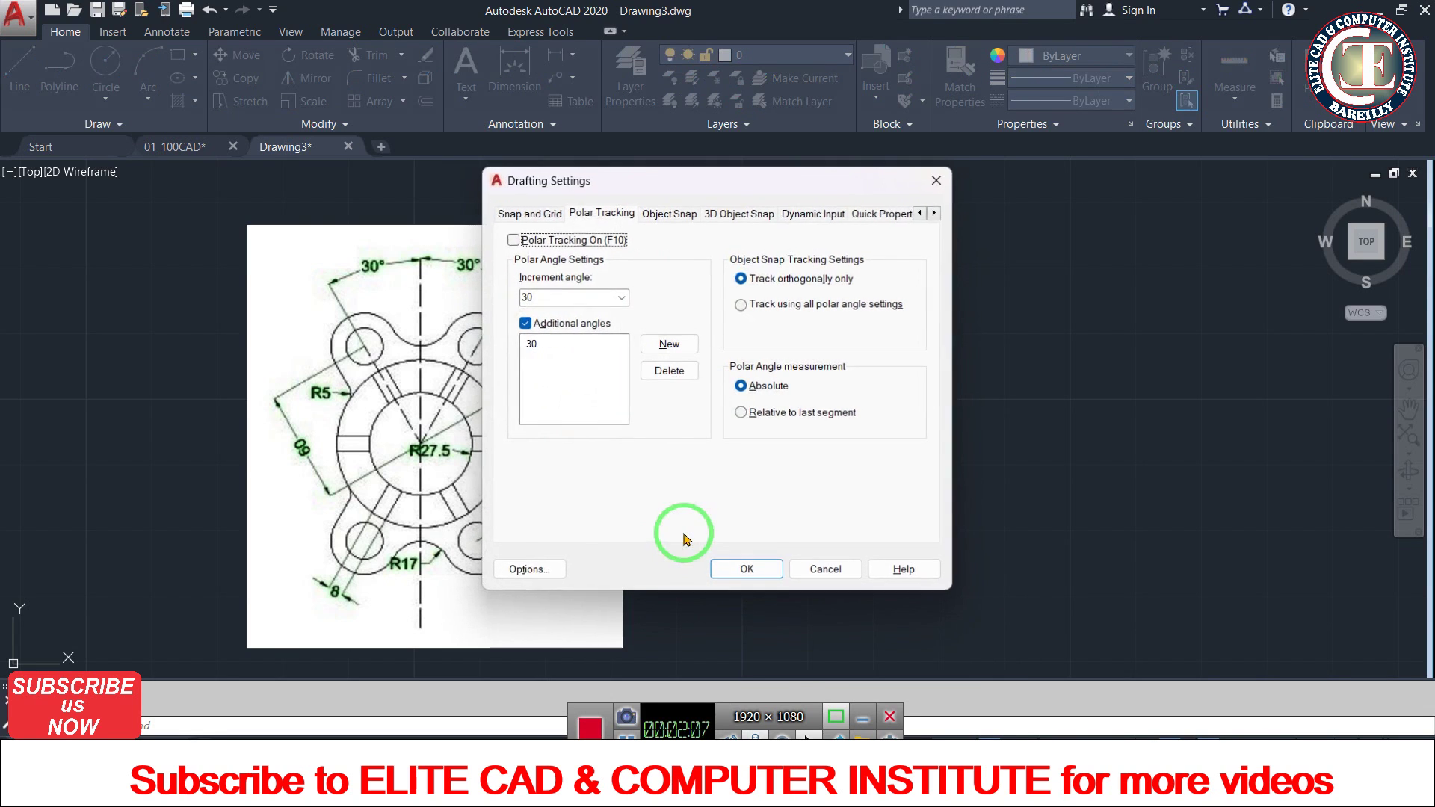
left_click(667, 214)
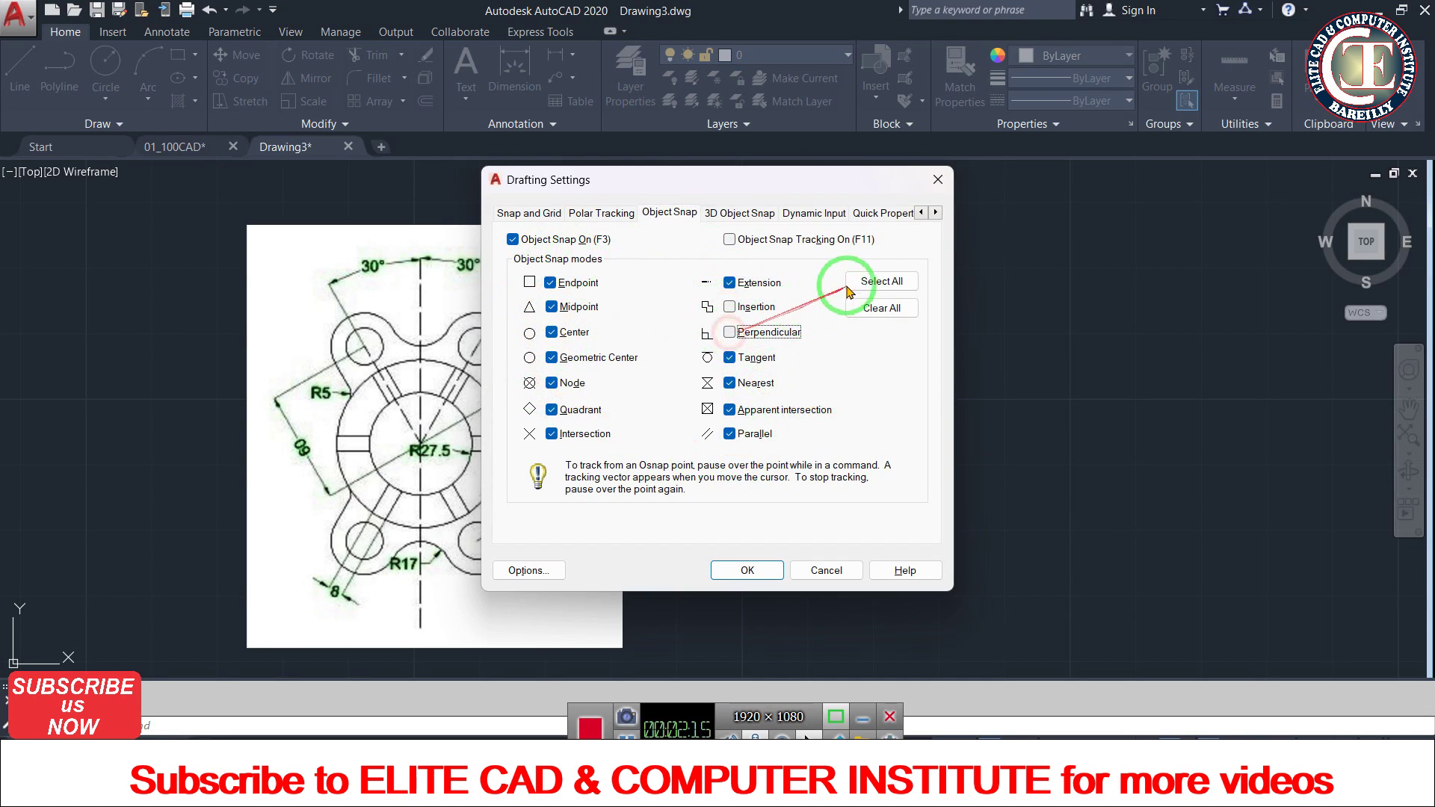
left_click(878, 282)
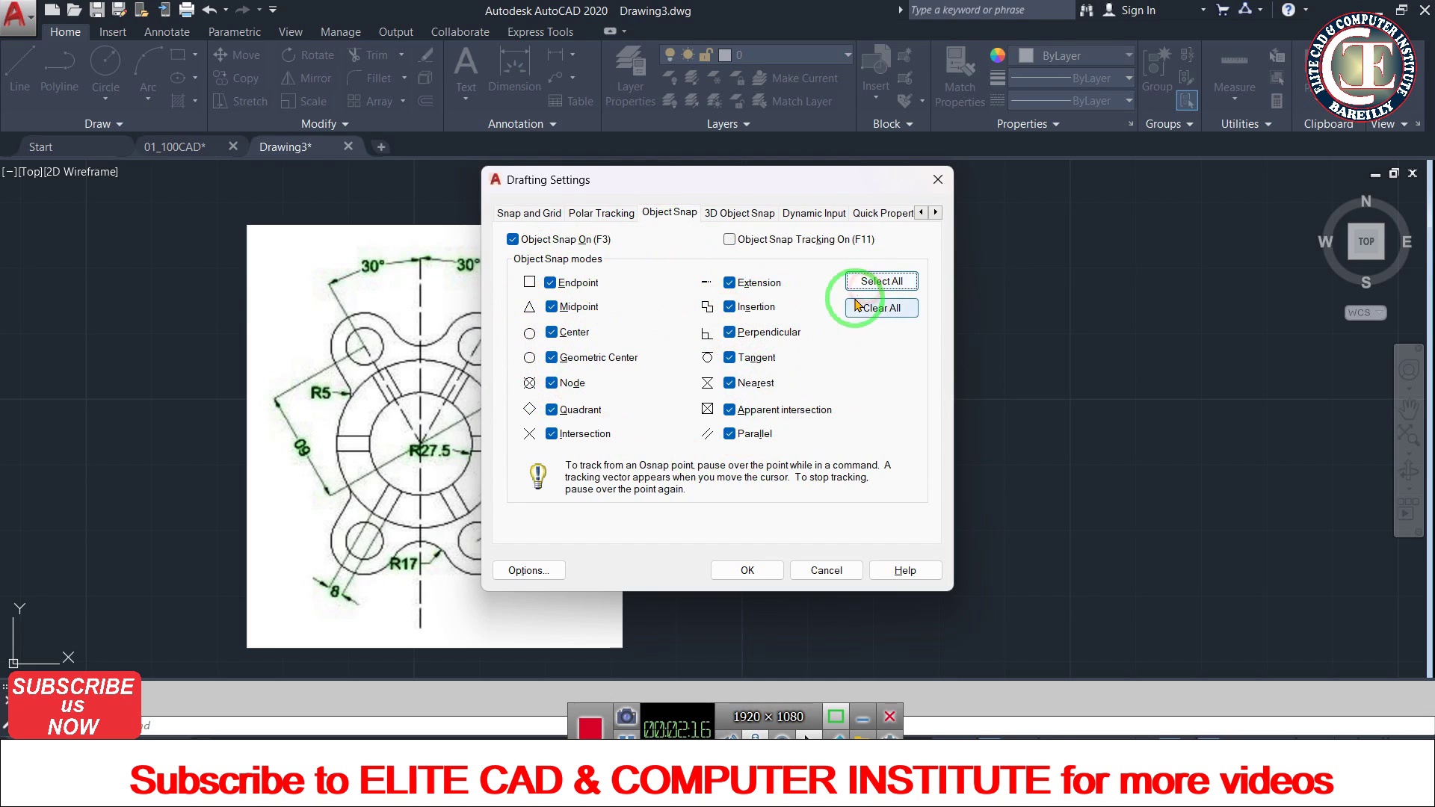
left_click(513, 240)
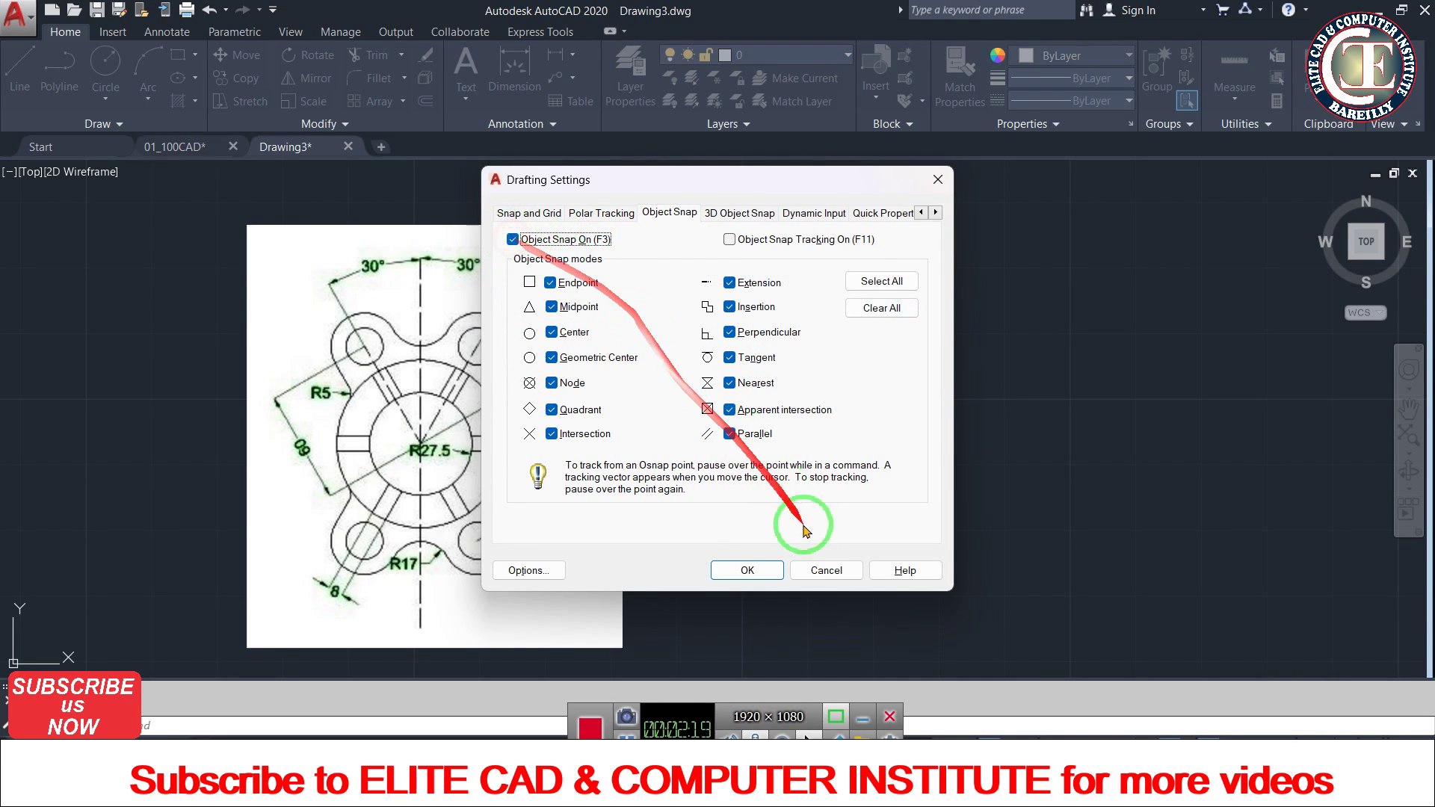
left_click(747, 570)
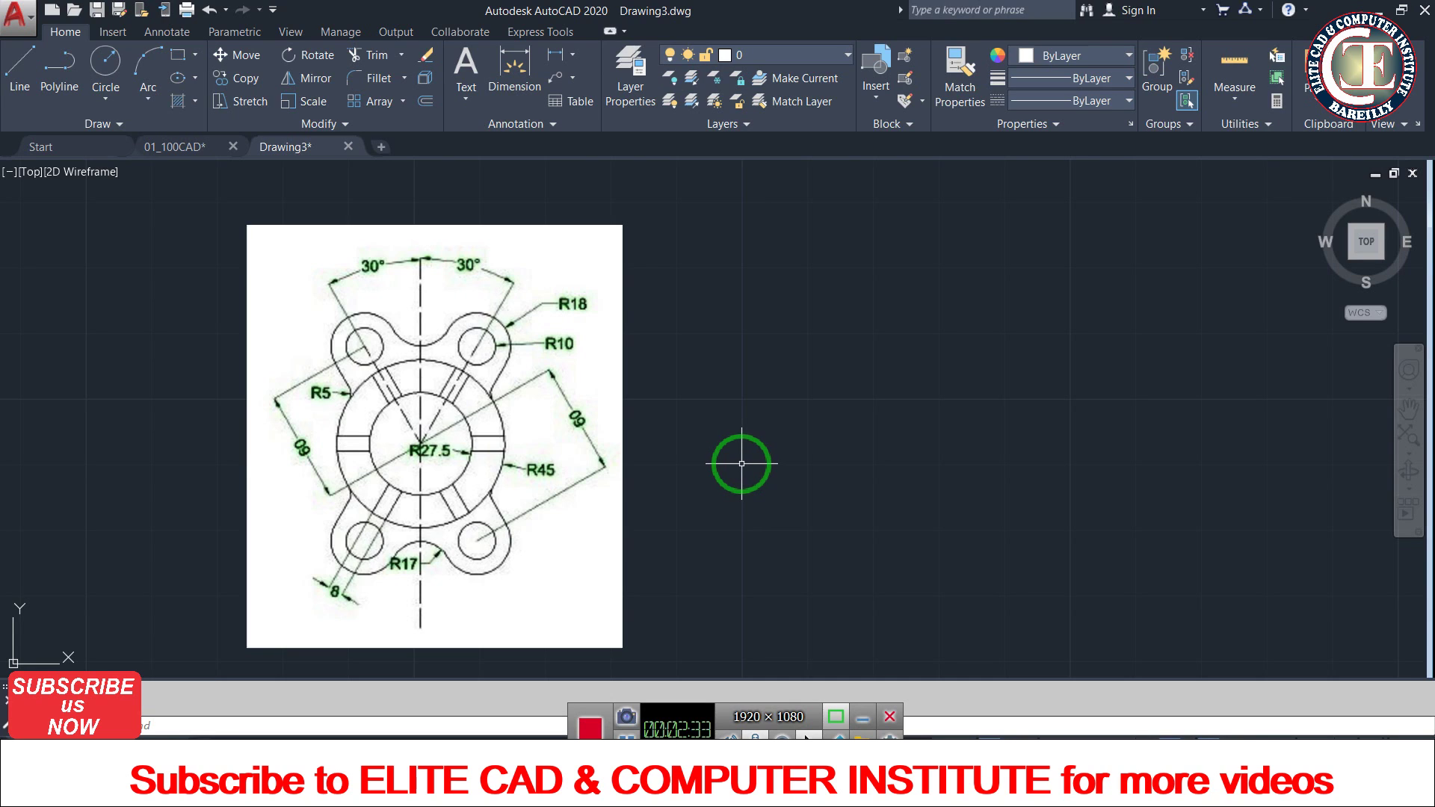
- Switch to the finished 01_100CAD example drawing
left_click(192, 149)
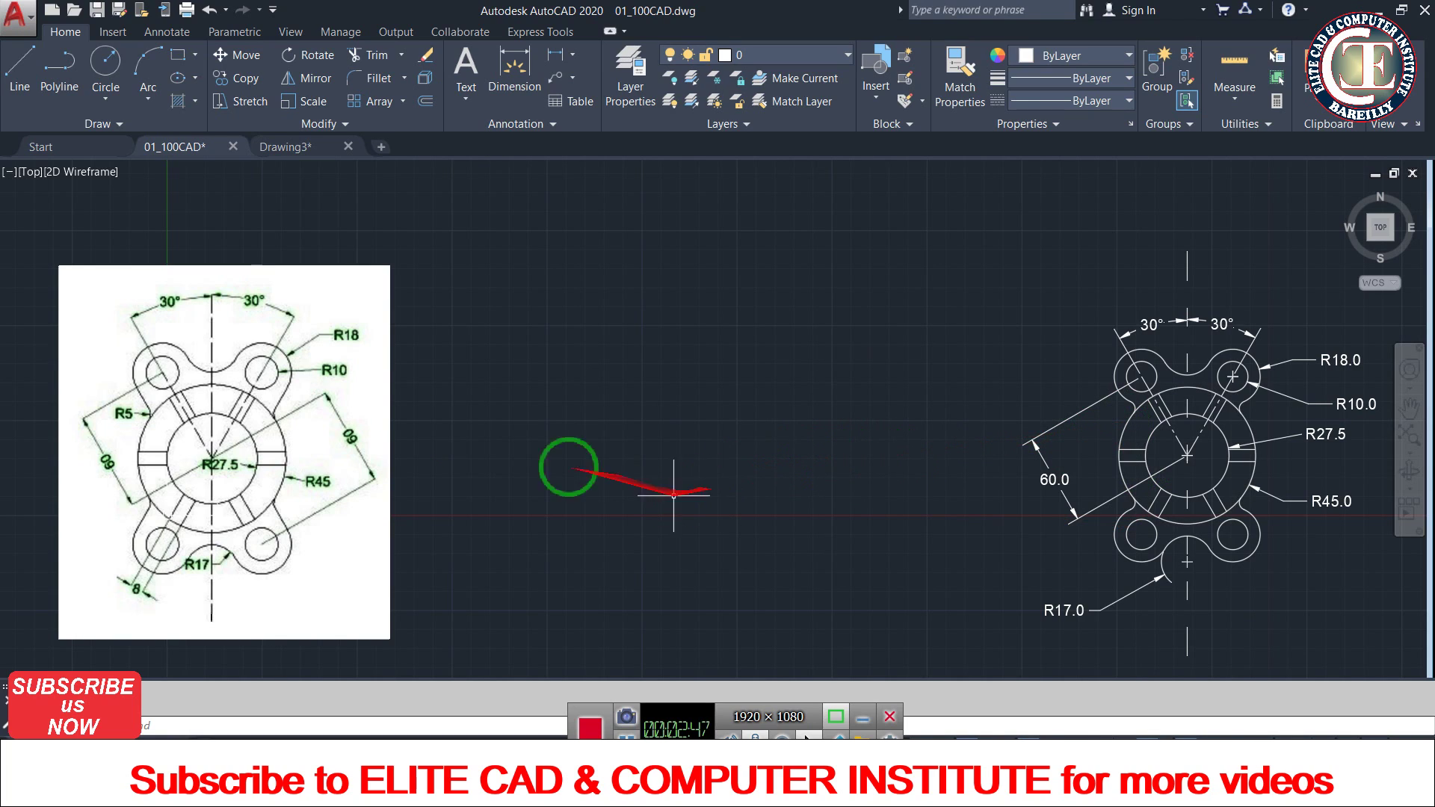
left_click(198, 396)
left_click(197, 331)
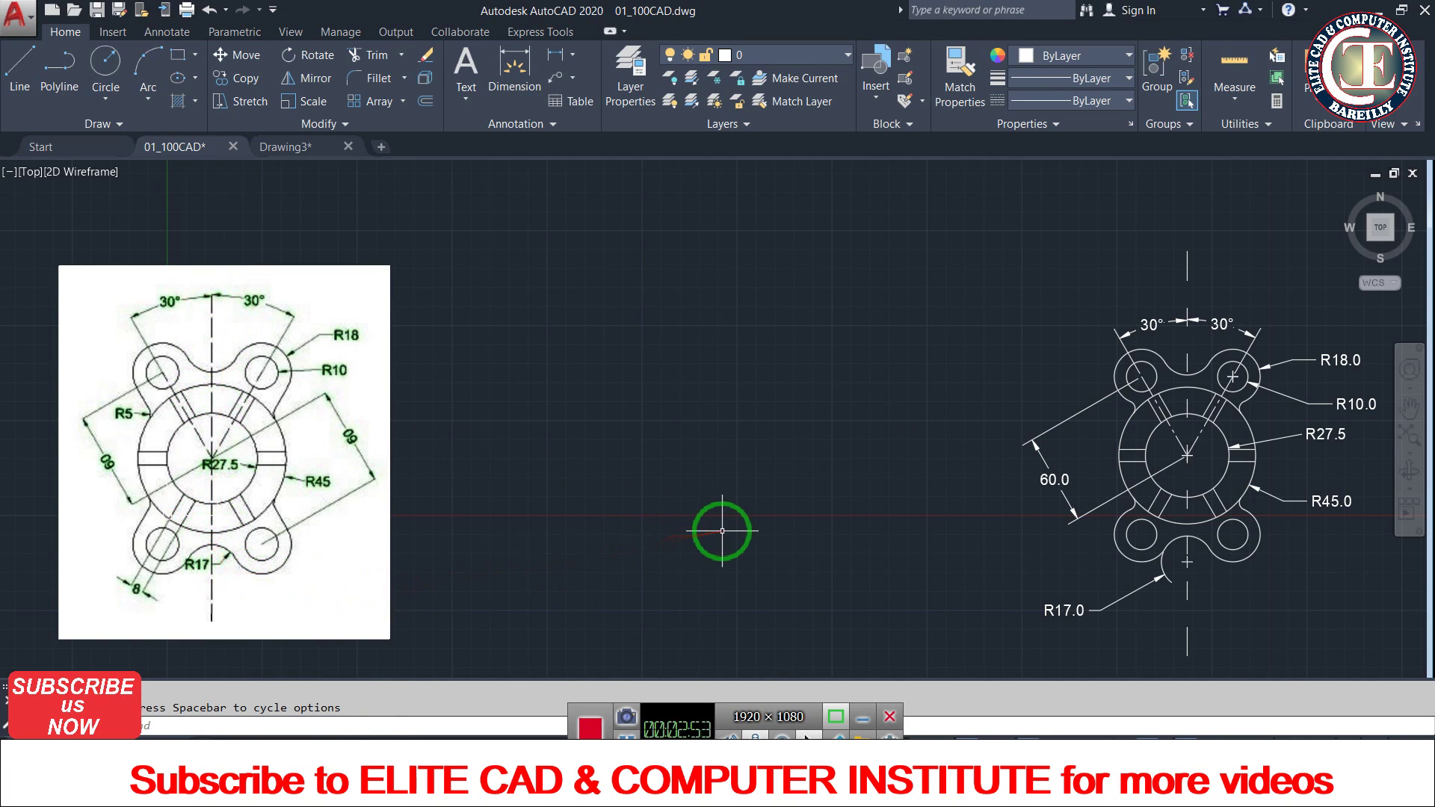
type("l")
key("Return")
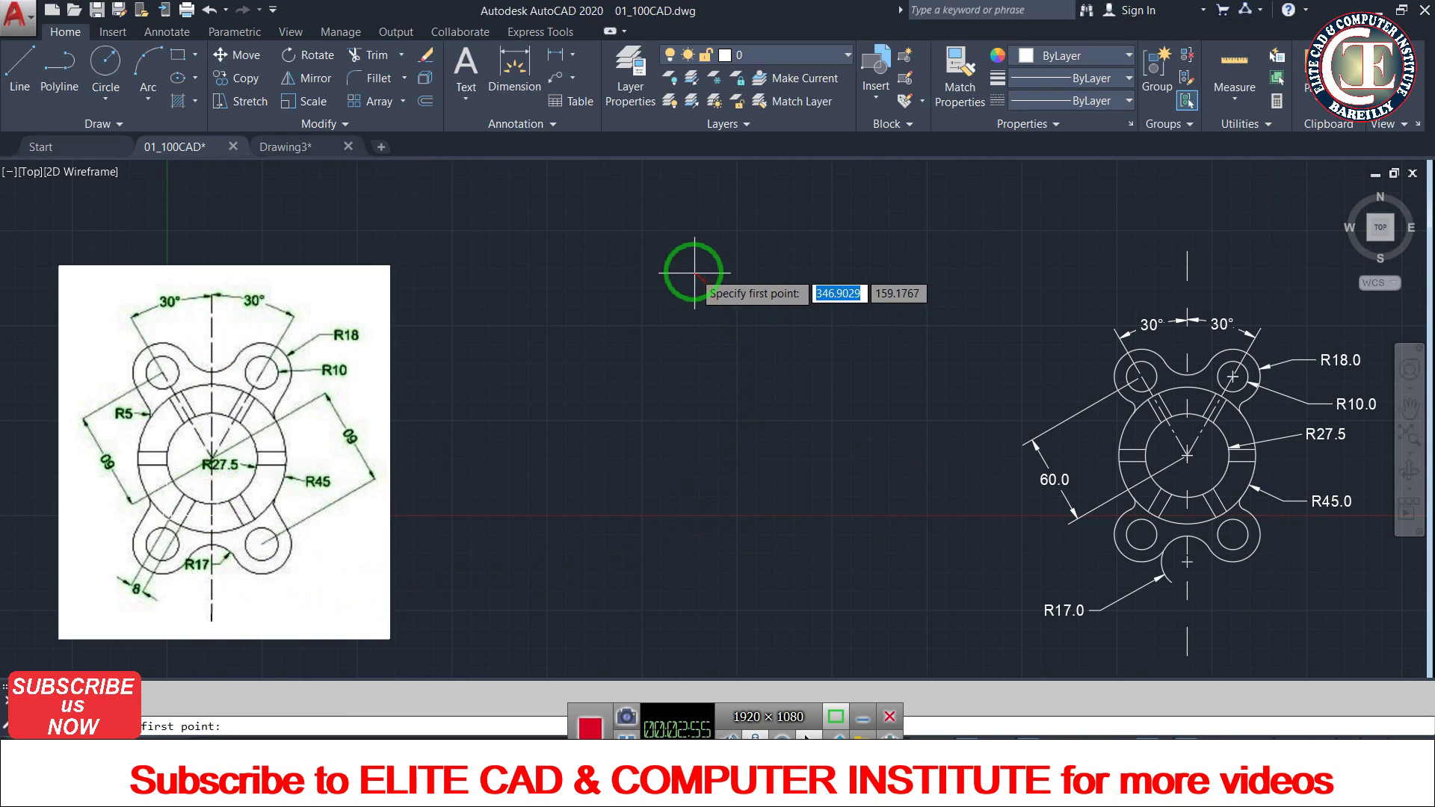
key("Escape")
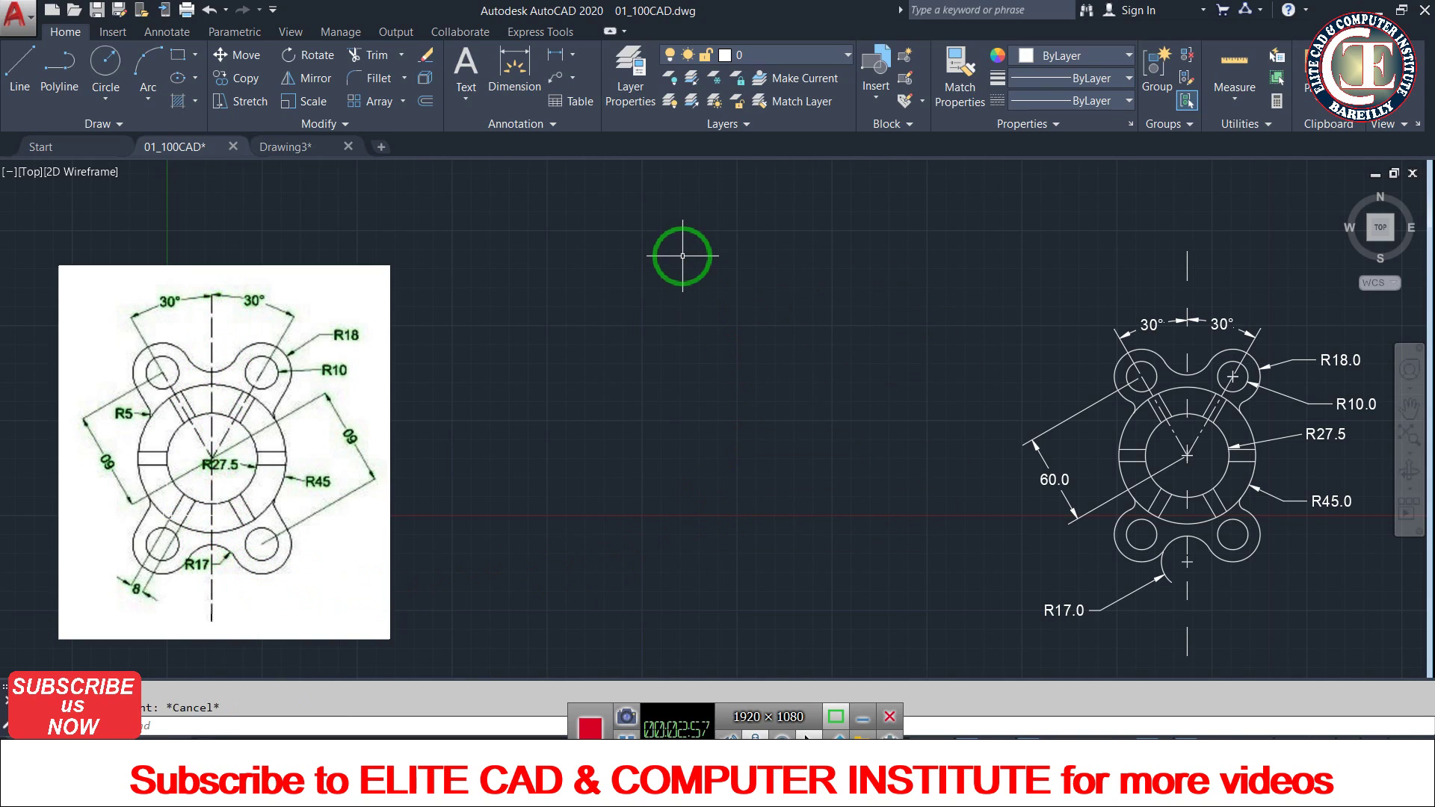
- Draw a vertical centerline between the reference image and the finished drawing
type("l")
key("Return")
left_click(671, 256)
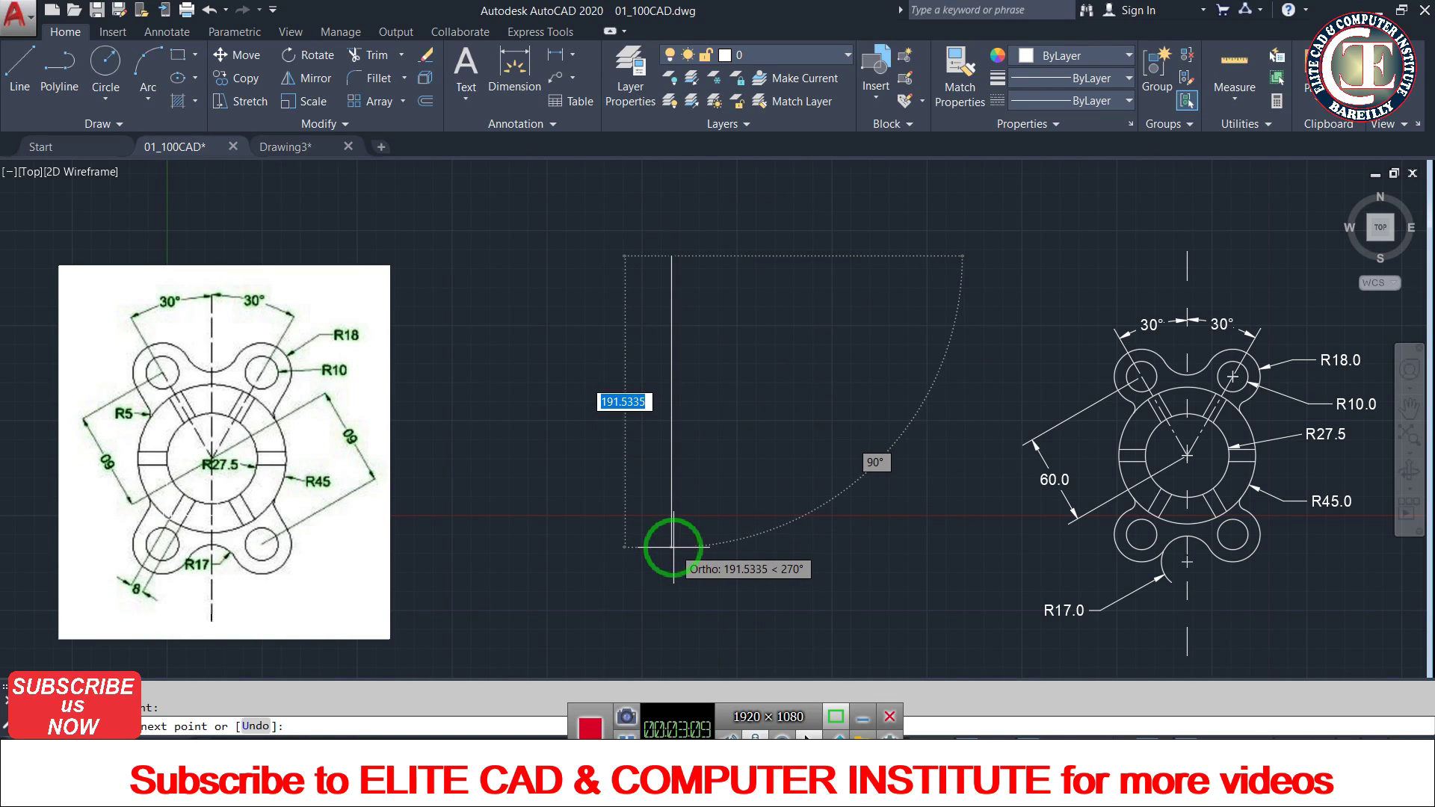
key("super+a")
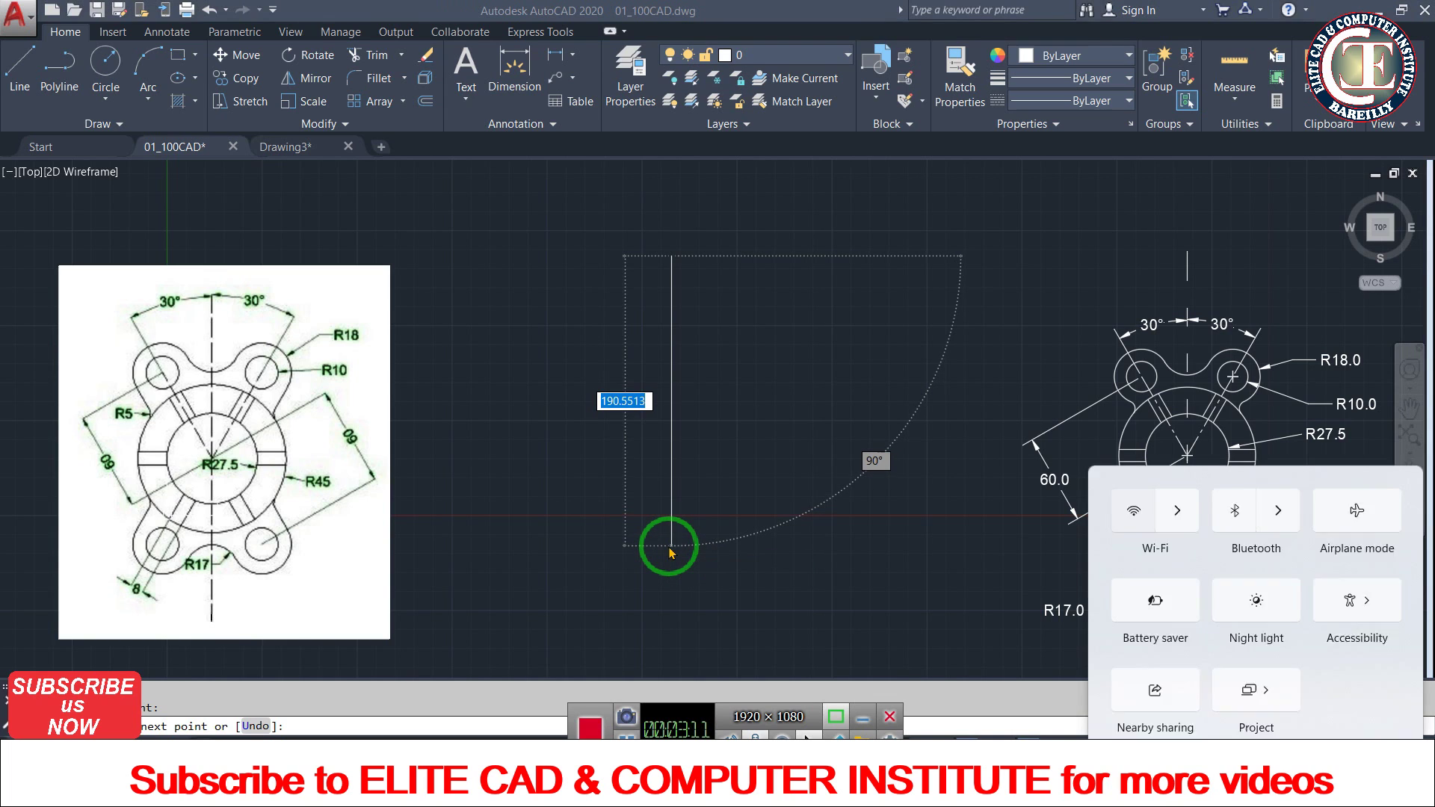
left_click(710, 534)
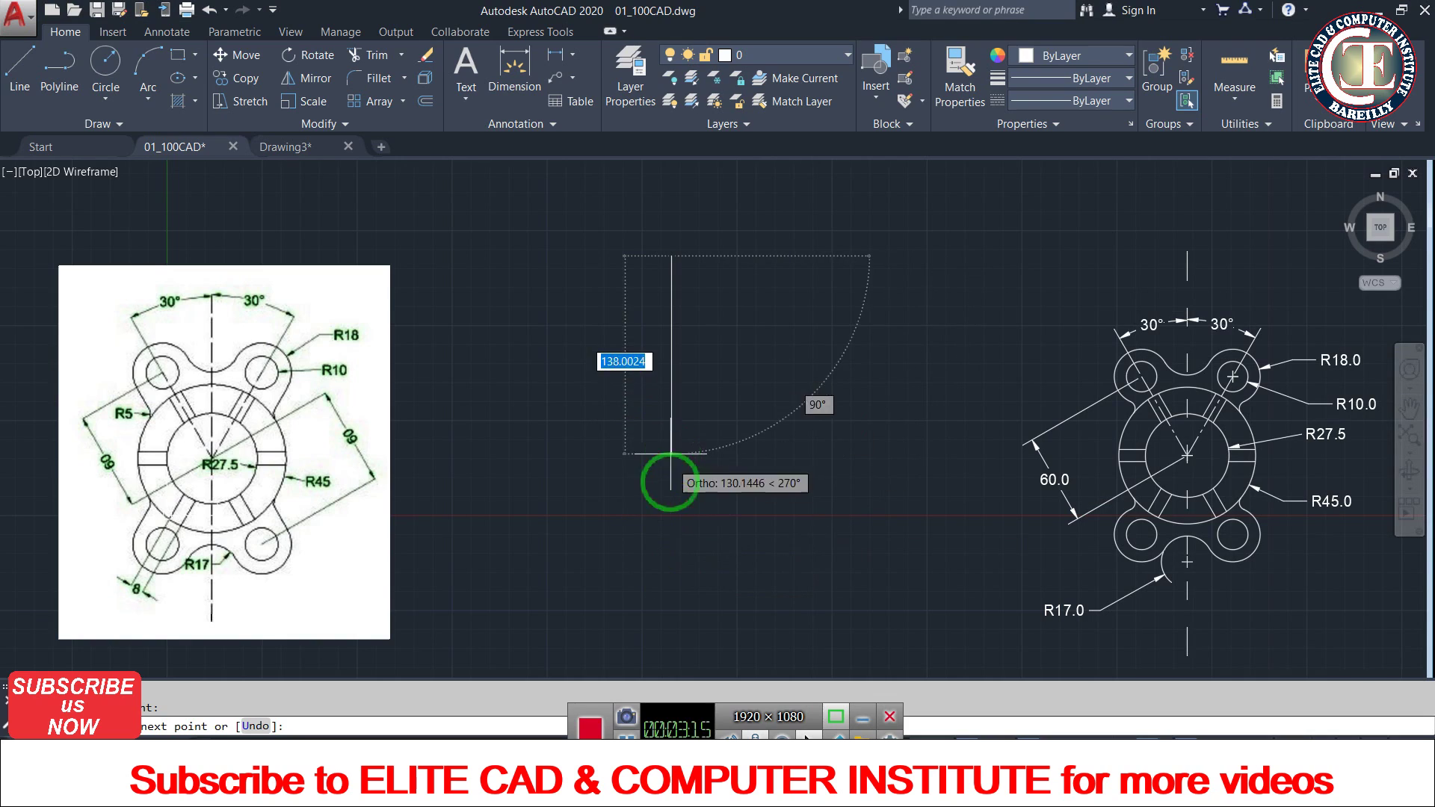
left_click(667, 540)
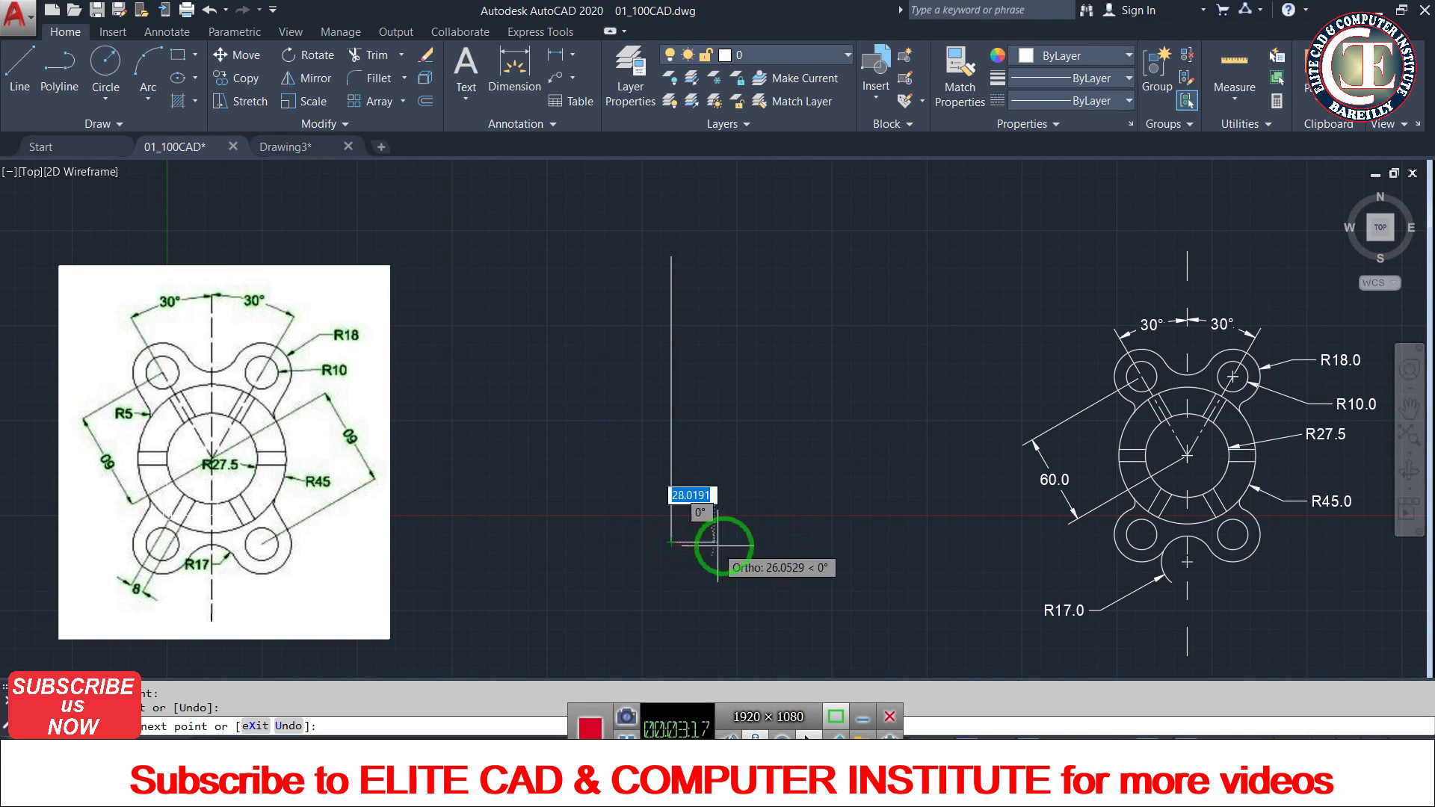
key("Escape")
- Stretch the centerline's bottom endpoint further down
left_click(671, 478)
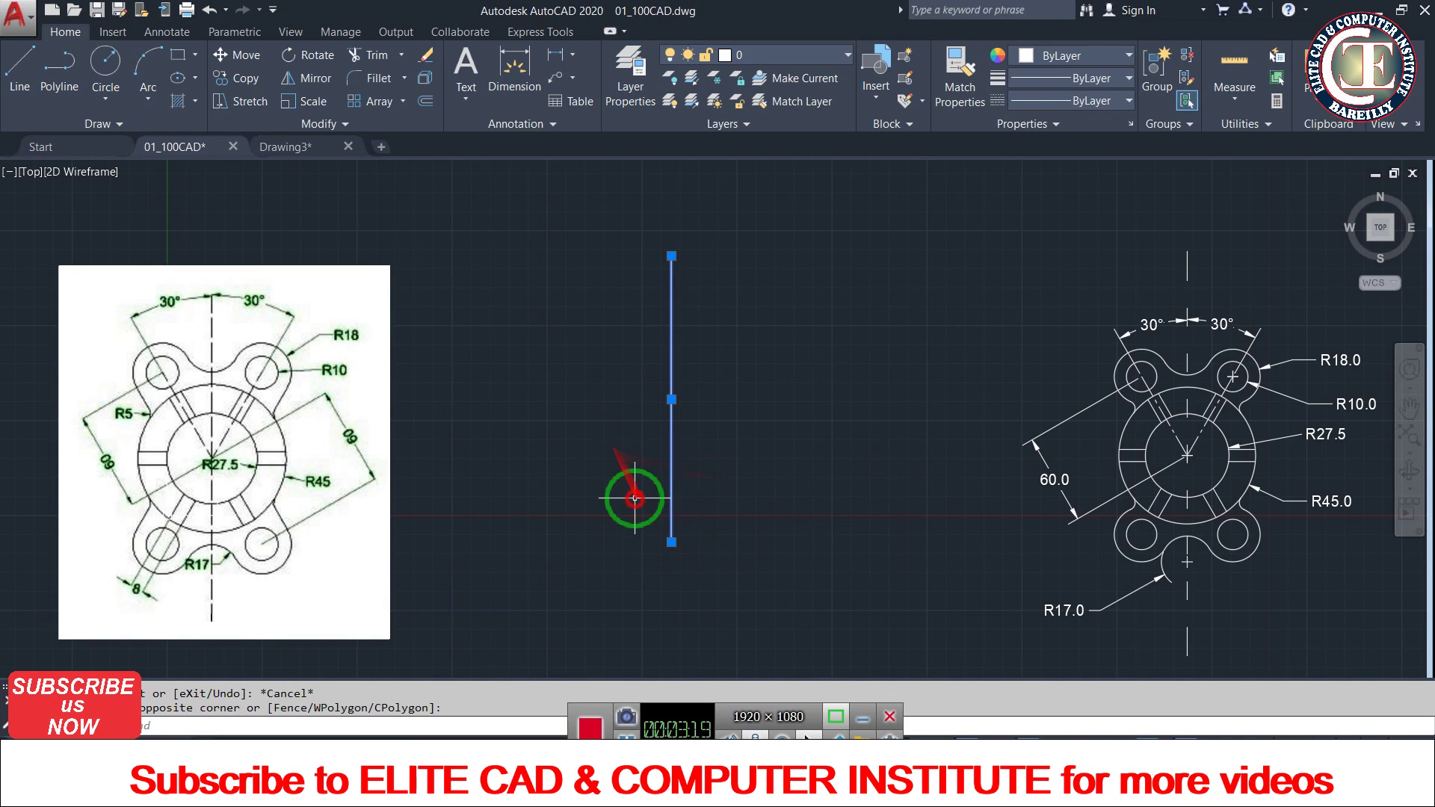
left_click_drag(636, 515, 666, 555)
left_click(671, 541)
left_click(671, 629)
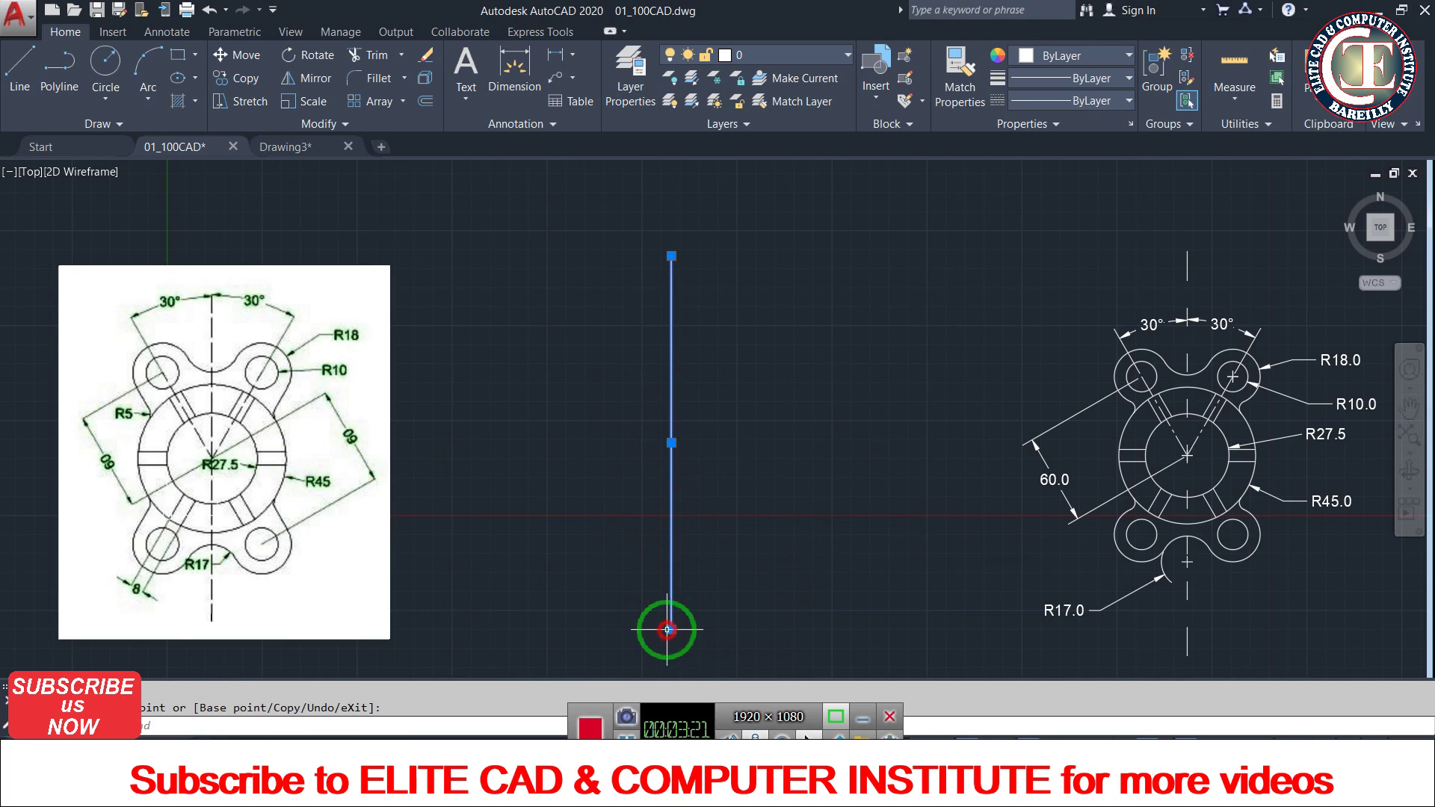
key("Escape")
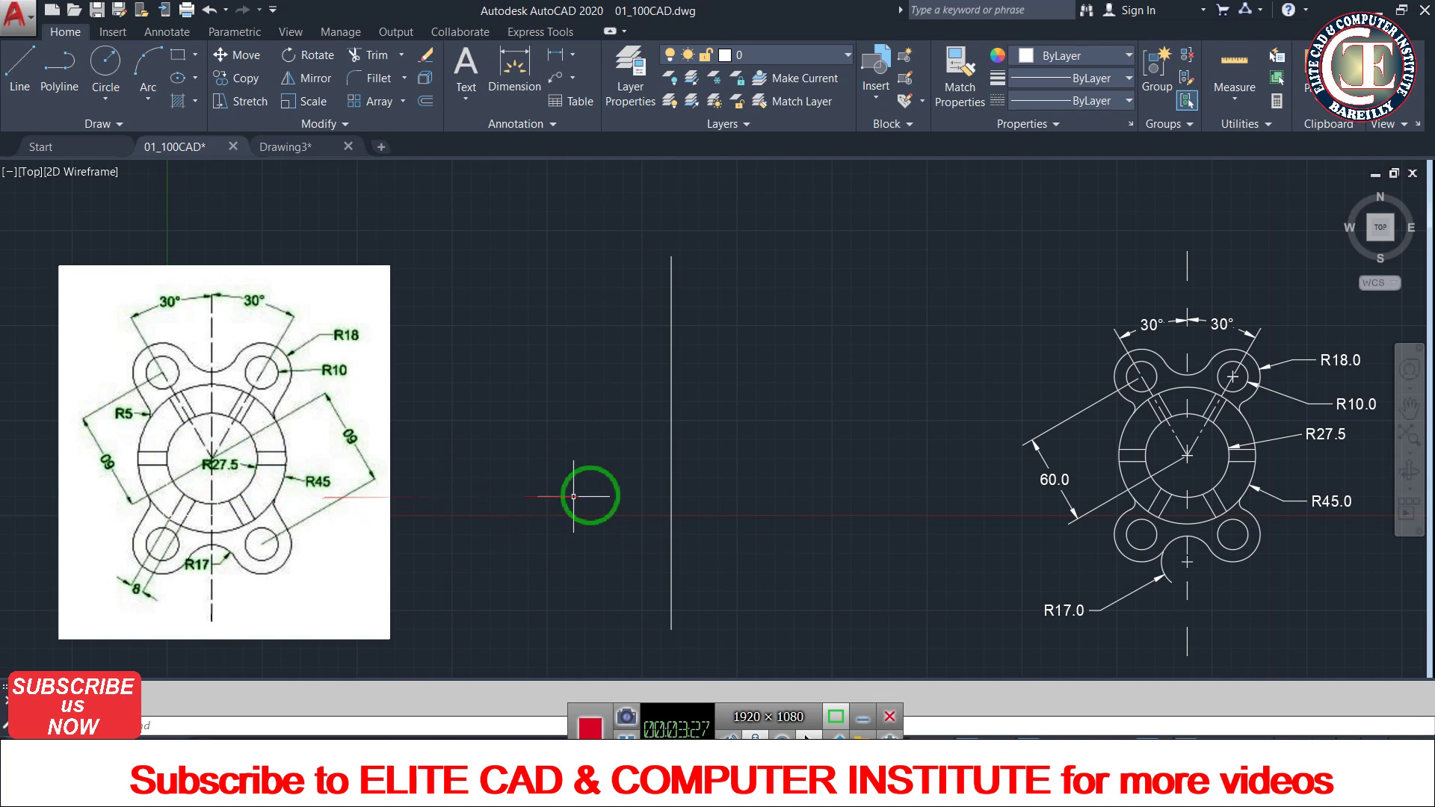
- Draw a radius 27.5 circle centred on the vertical centerline
key("Return")
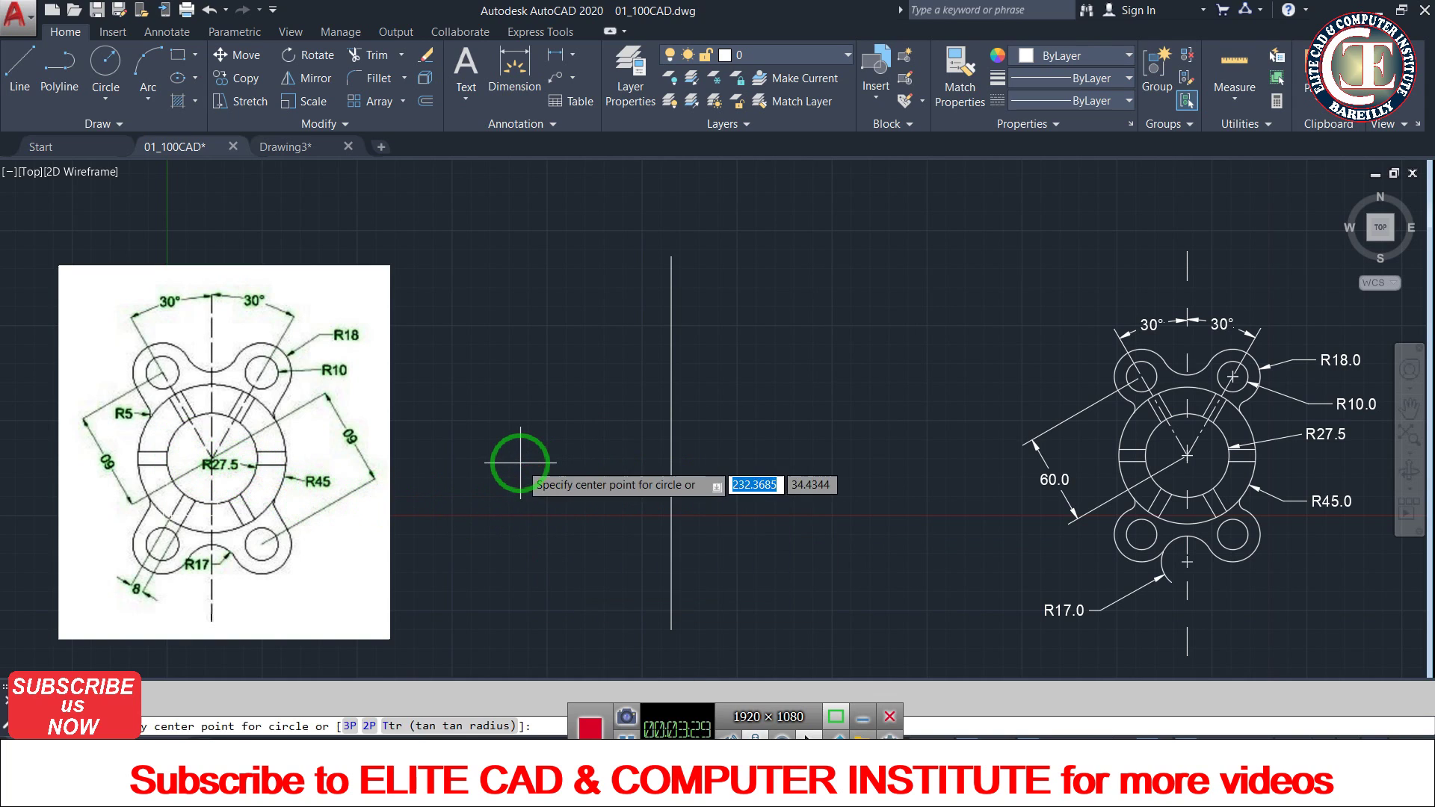
left_click(671, 442)
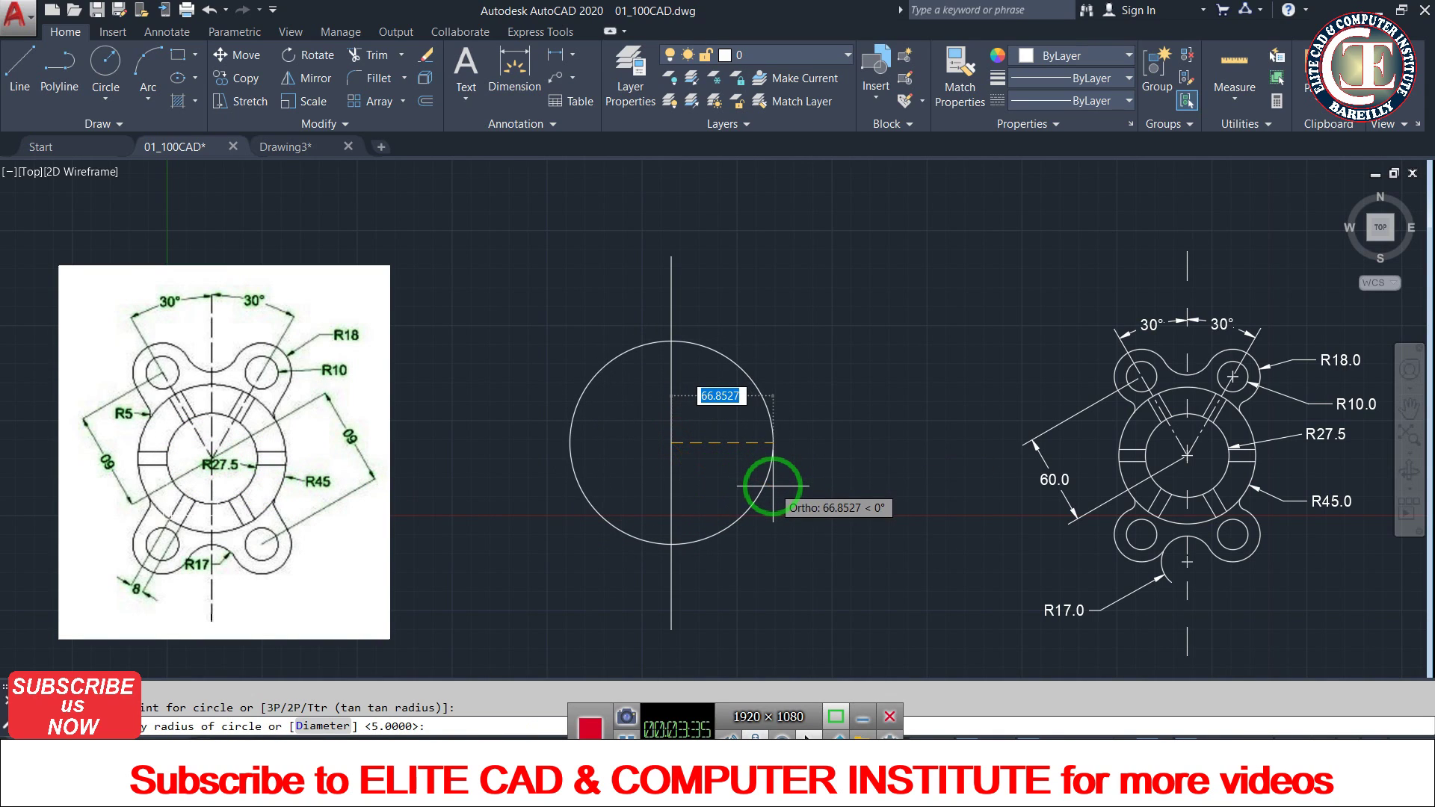
type("27.5")
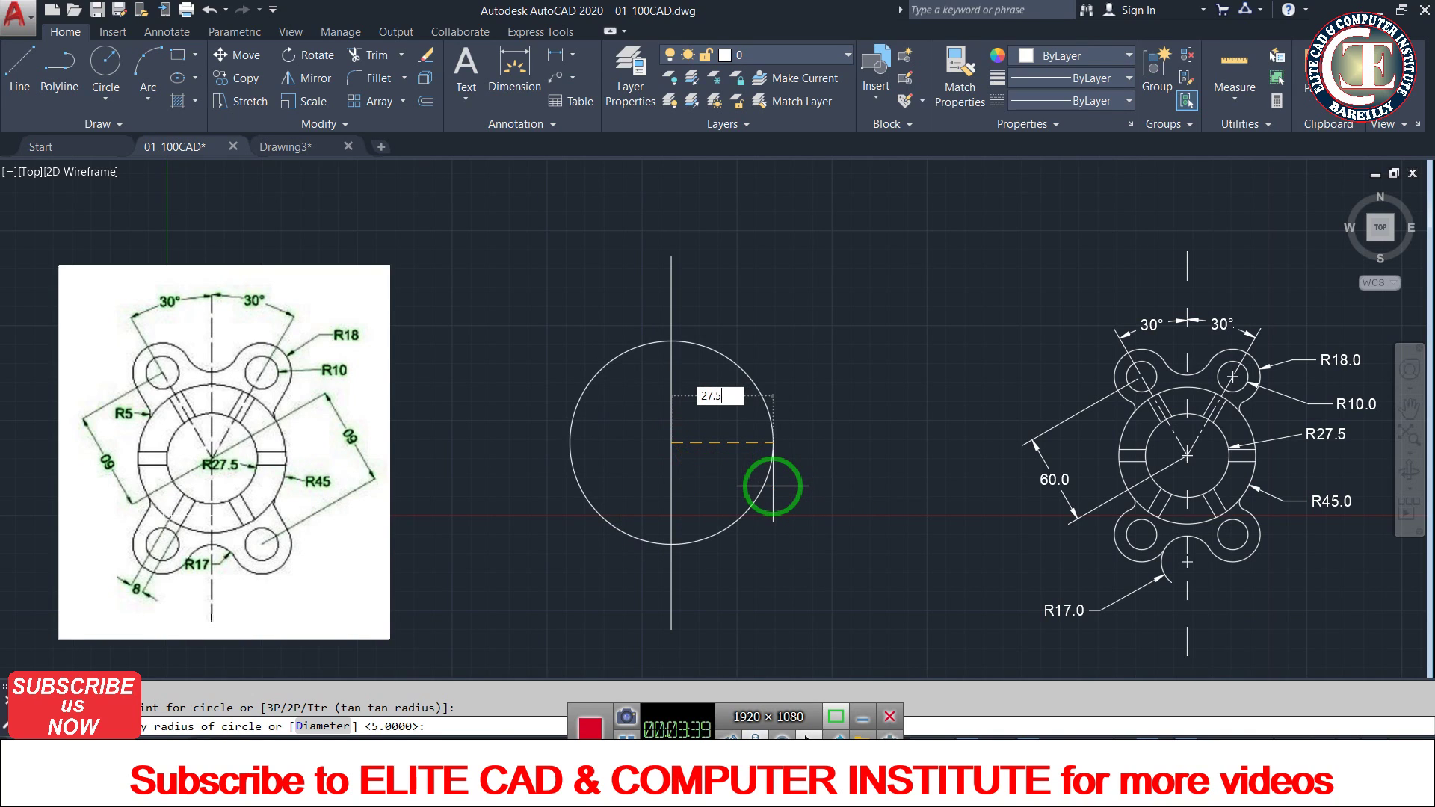
key("Return")
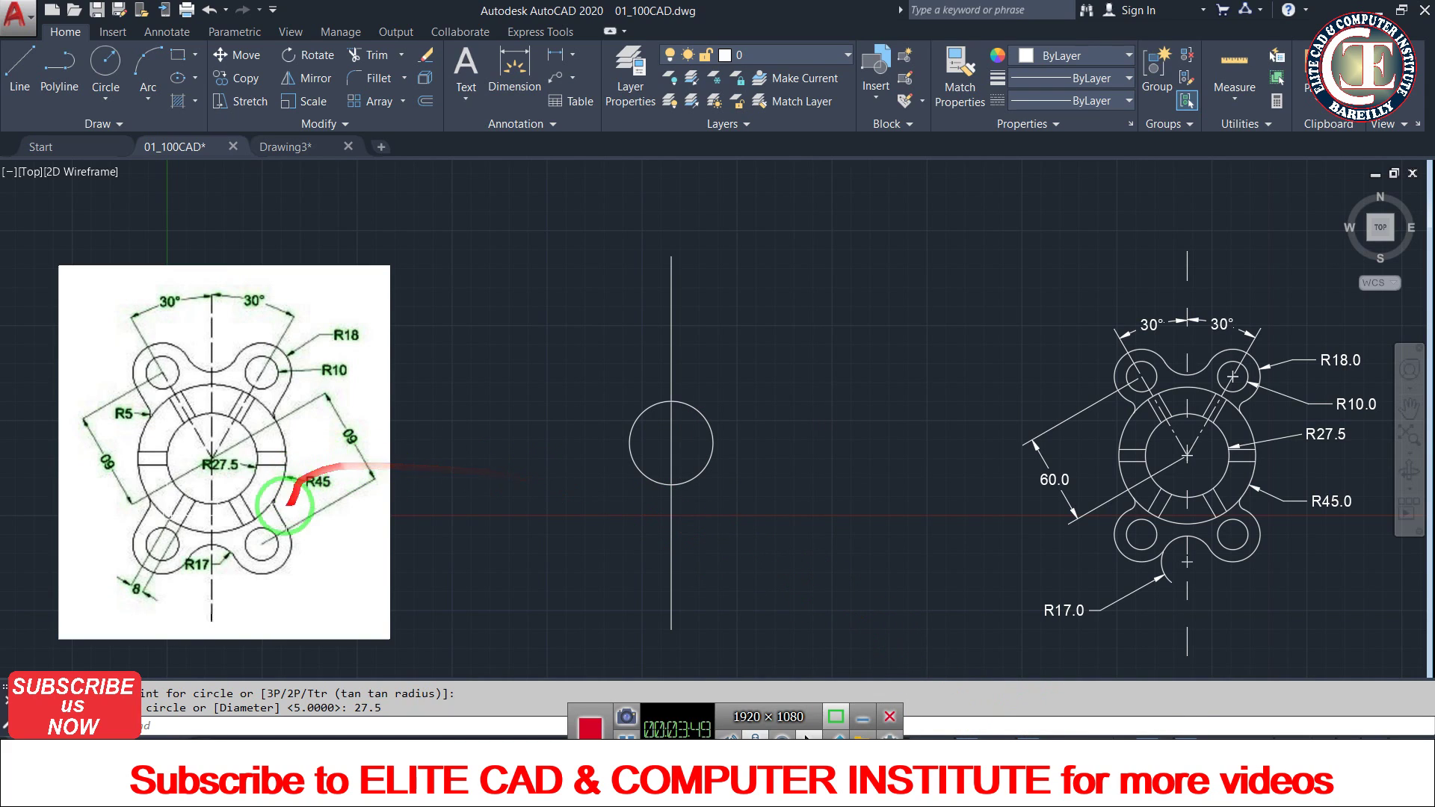
type("C")
- Add a concentric radius 45 circle snapped to the first circle's centre
key("Return")
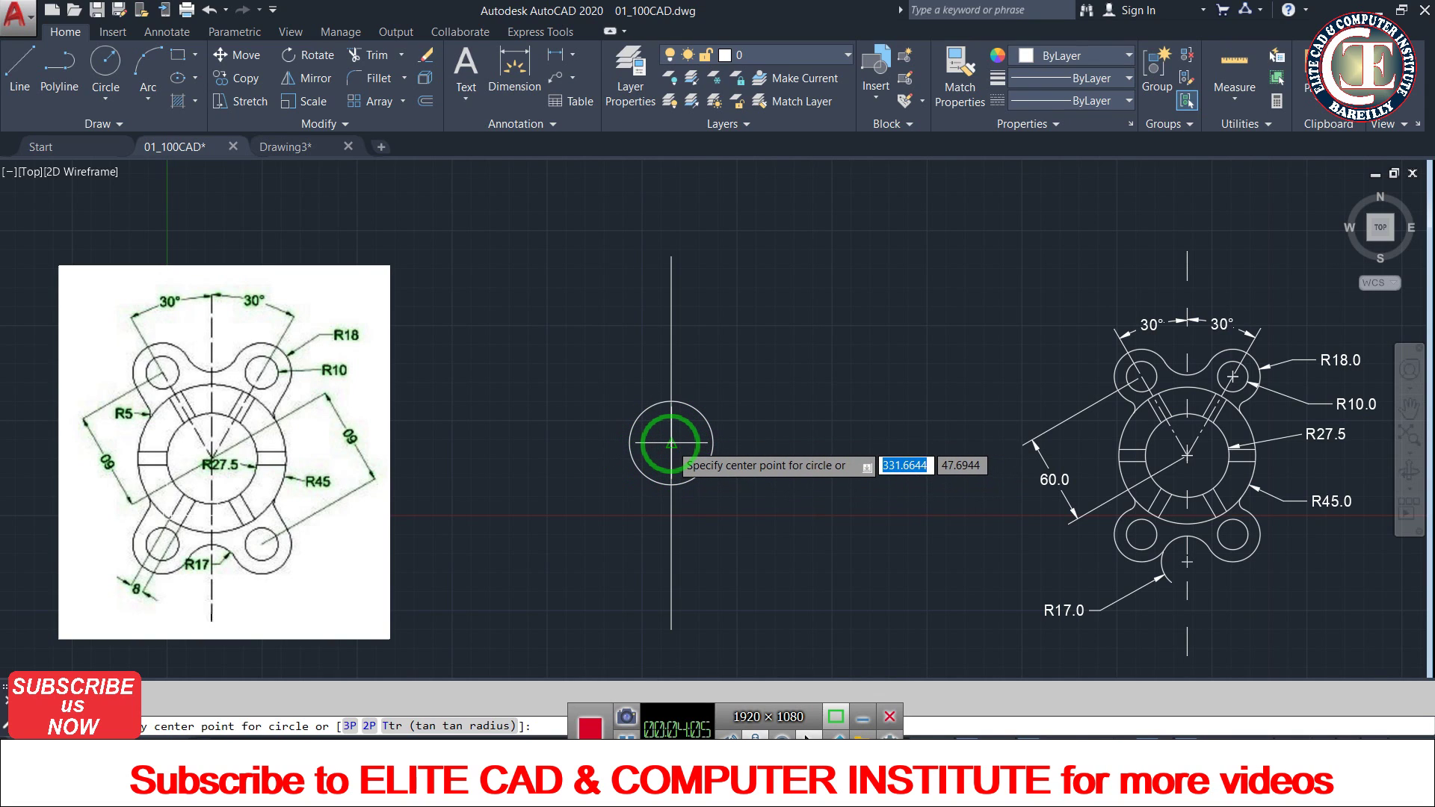
scroll(671, 443, "up", 3)
scroll(661, 448, "up", 5)
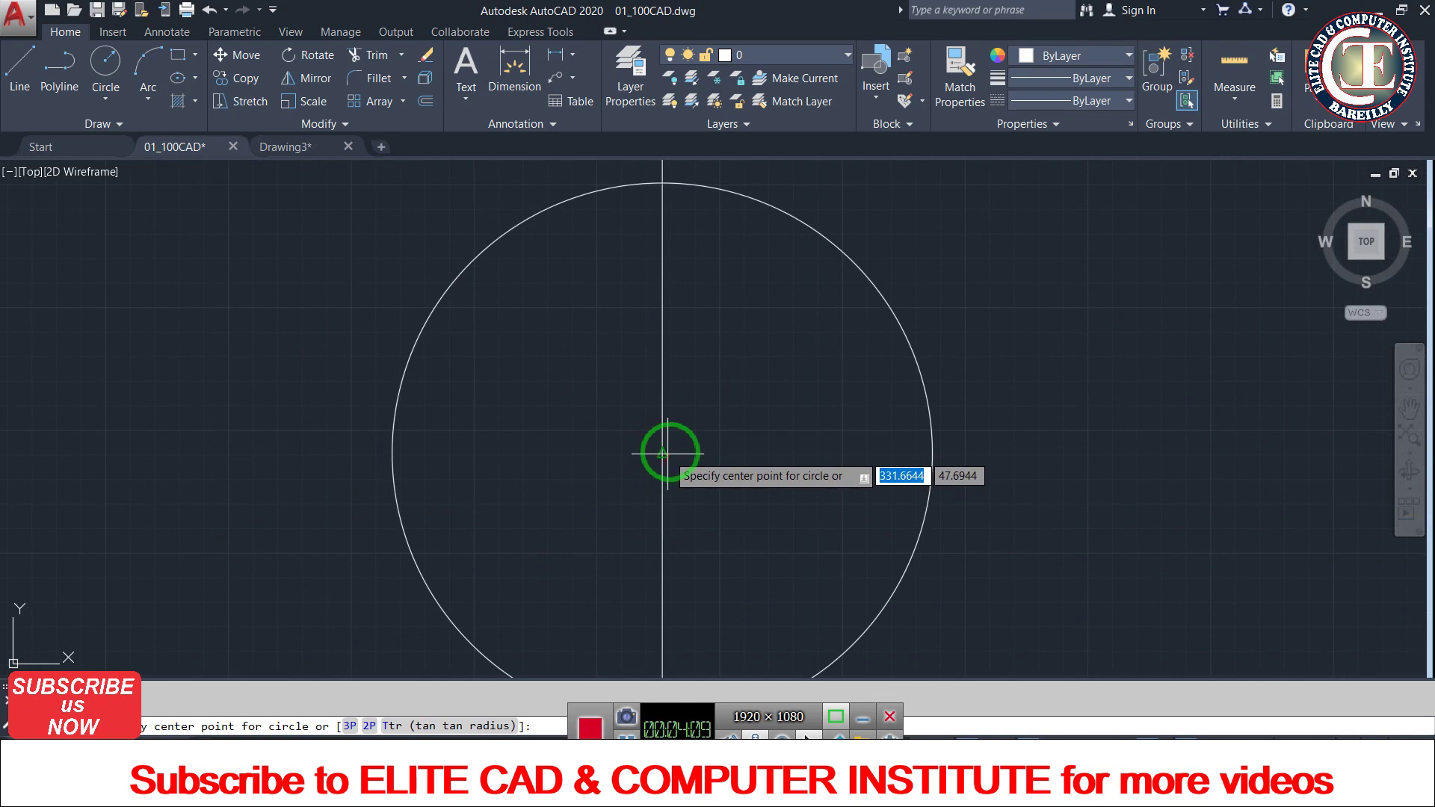
scroll(669, 452, "down", 4)
scroll(676, 452, "down", 2)
scroll(695, 458, "down", 3)
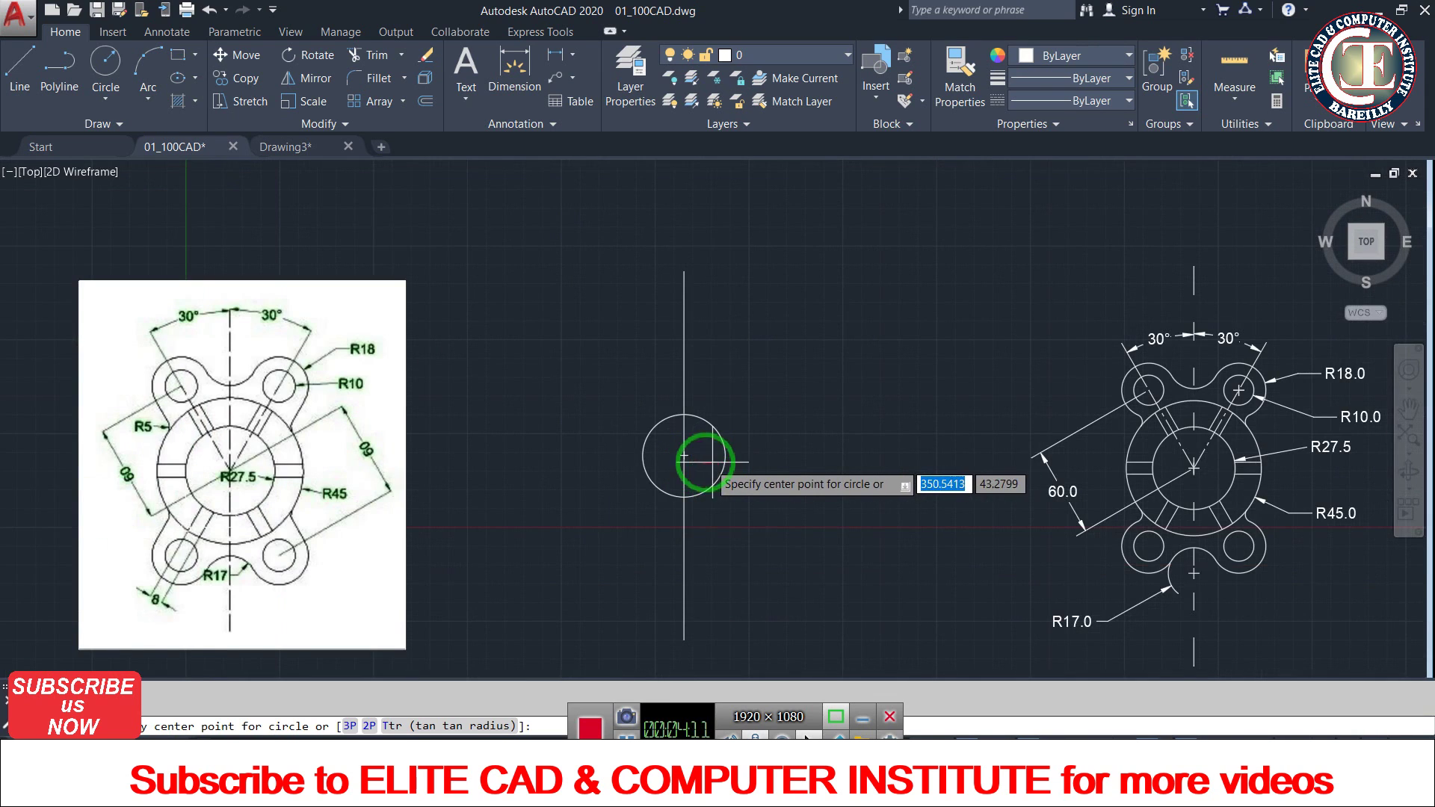
scroll(710, 468, "up", 2)
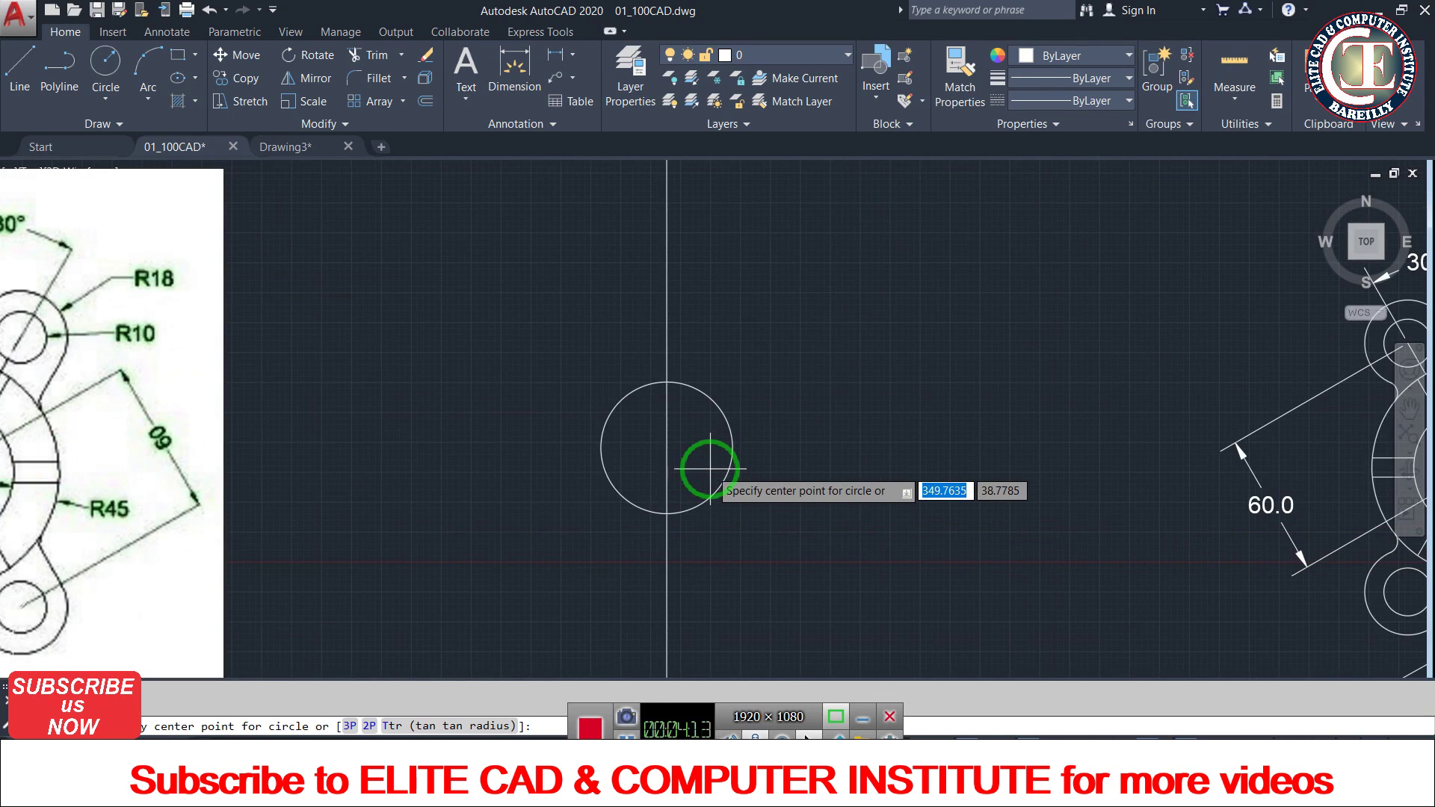
key("Return")
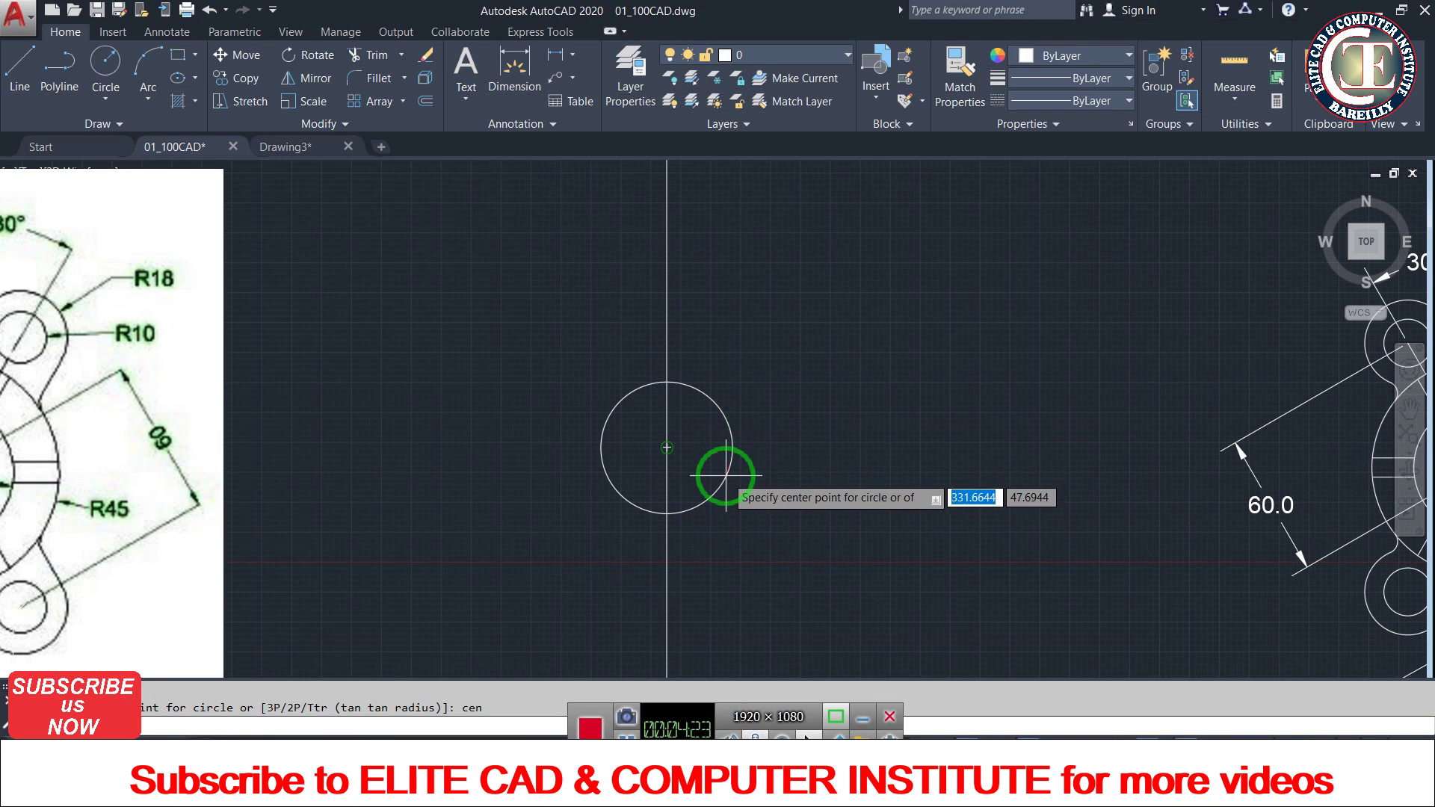
left_click(726, 476)
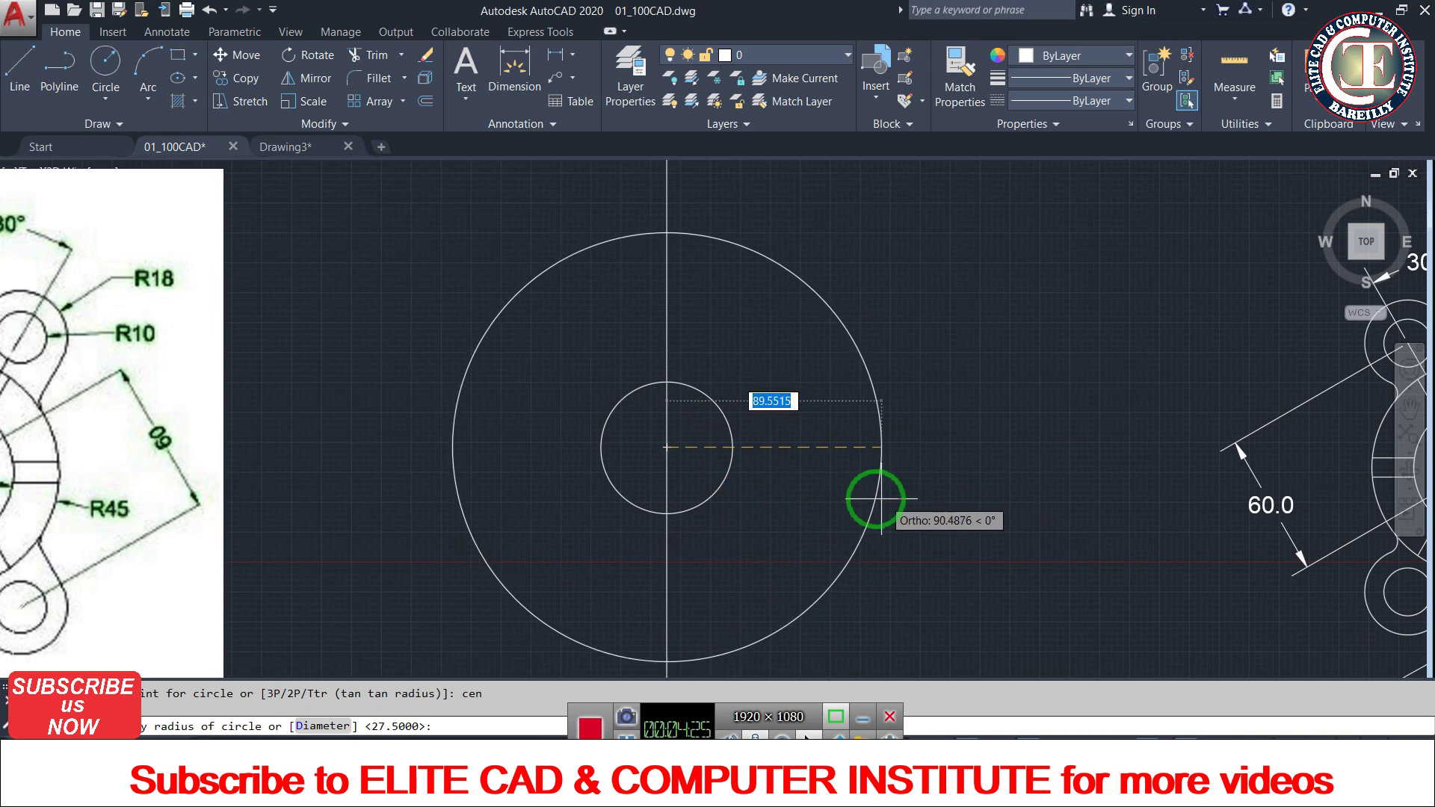
scroll(872, 499, "down", 2)
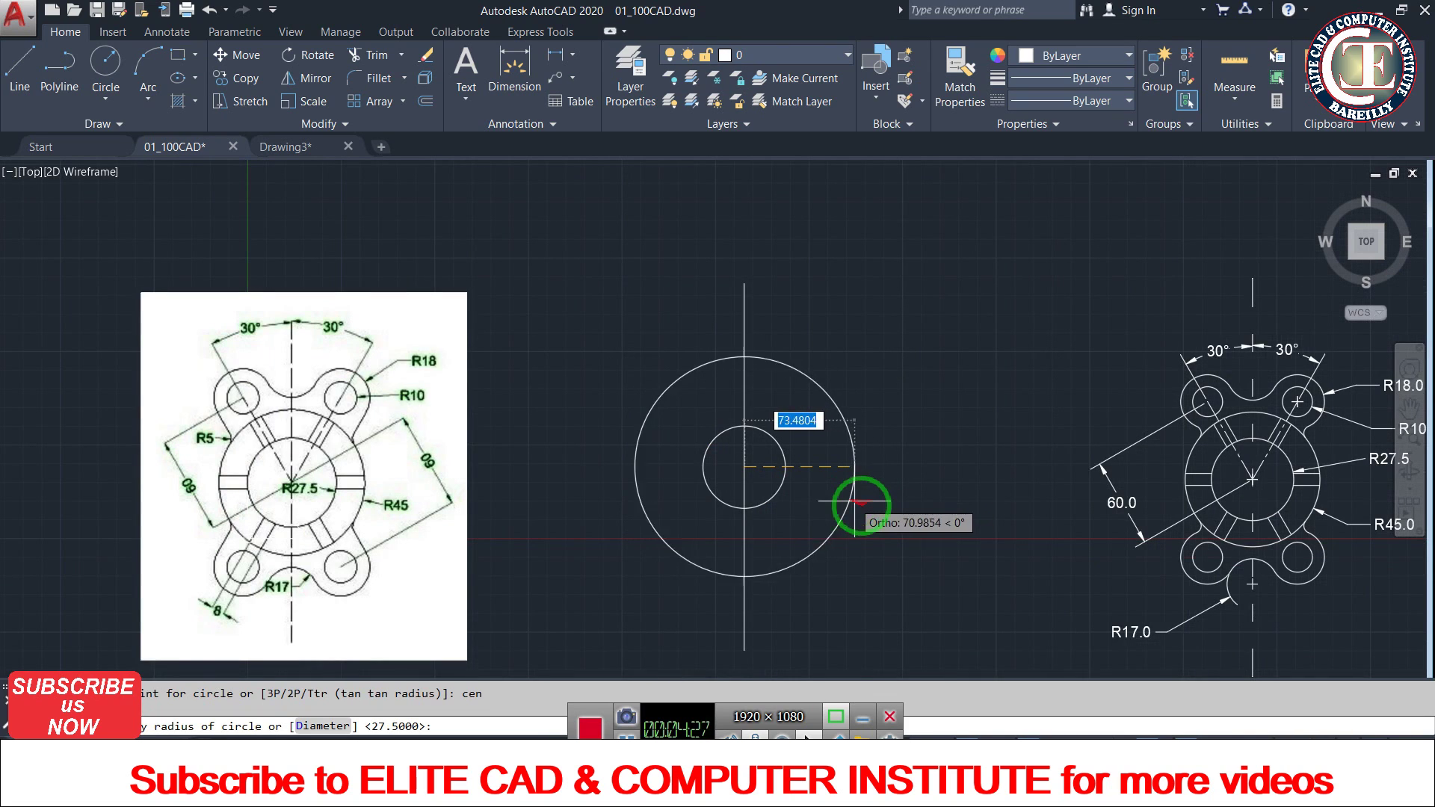
type("45")
key("Return")
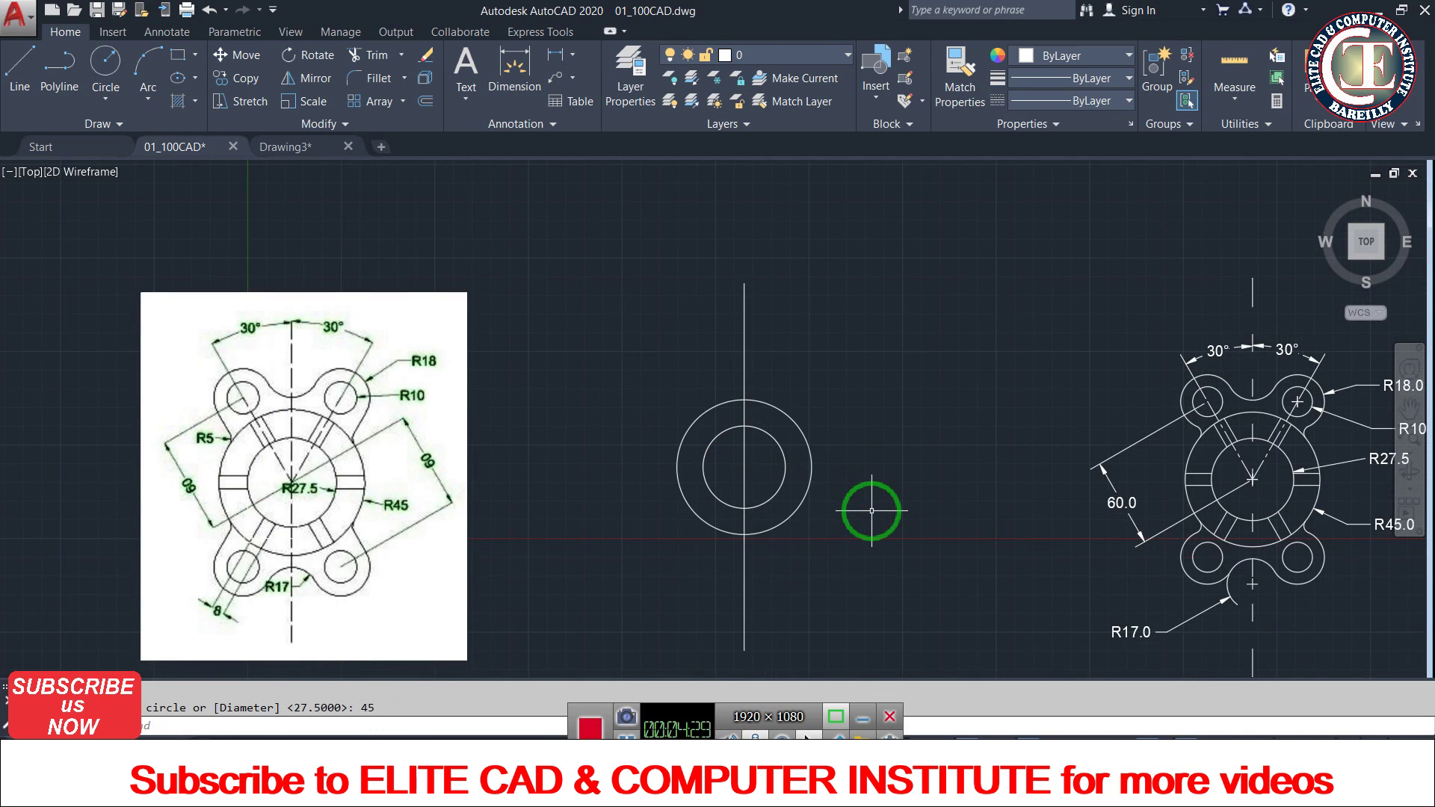
- Pan and zoom to frame the concentric circles
scroll(694, 381, "up", 2)
scroll(829, 437, "down", 2)
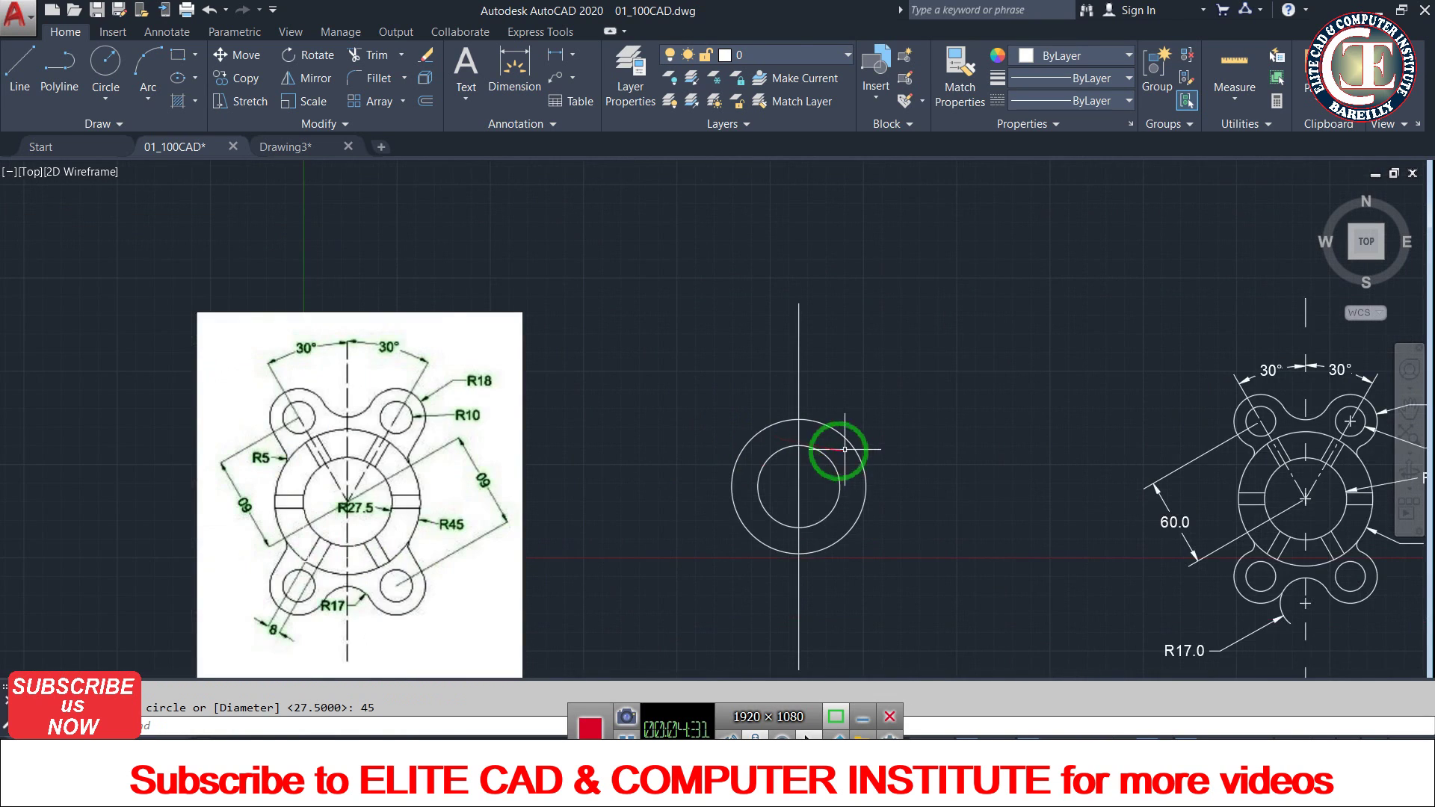
scroll(334, 646, "up", 2)
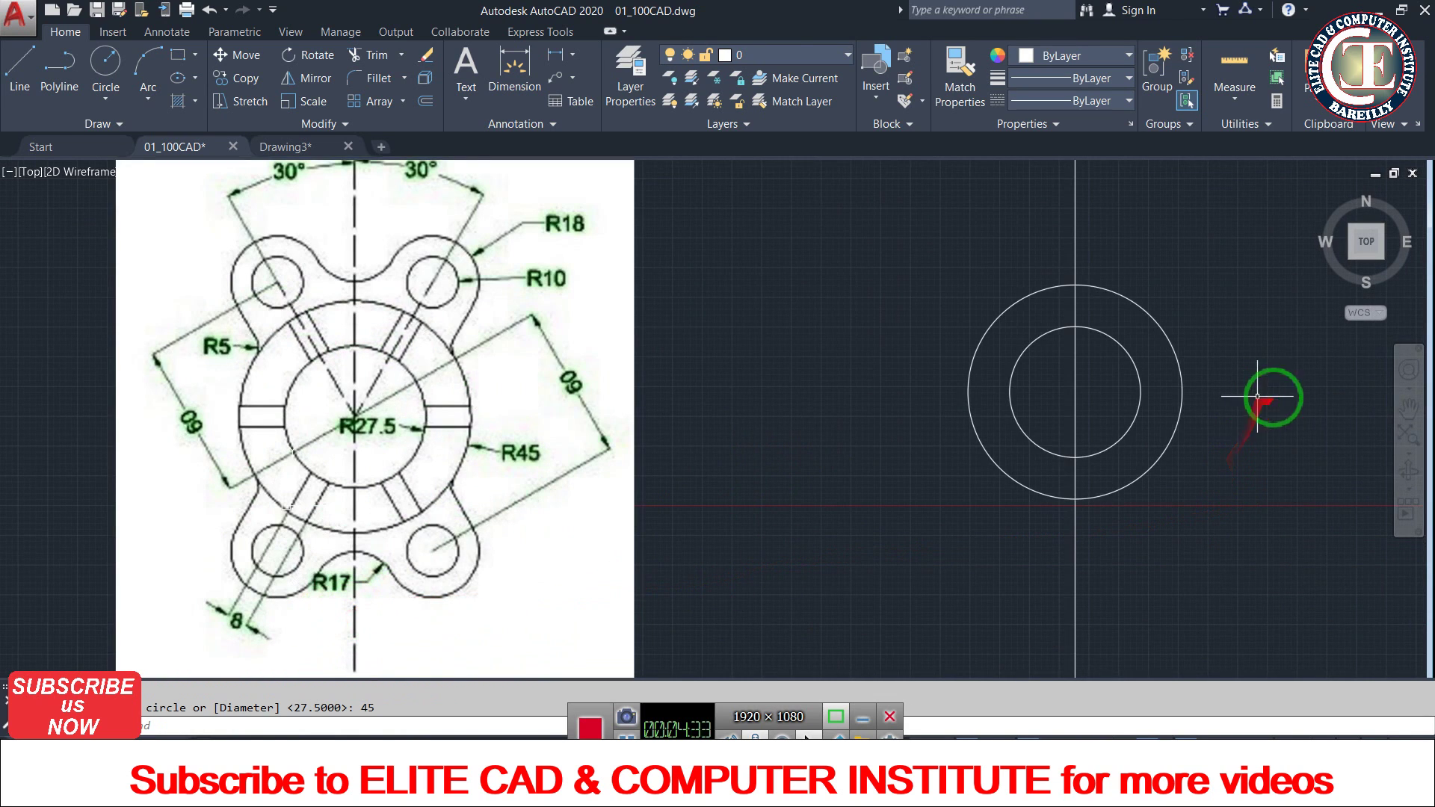
left_click(1410, 410)
left_click_drag(1281, 416, 1152, 463)
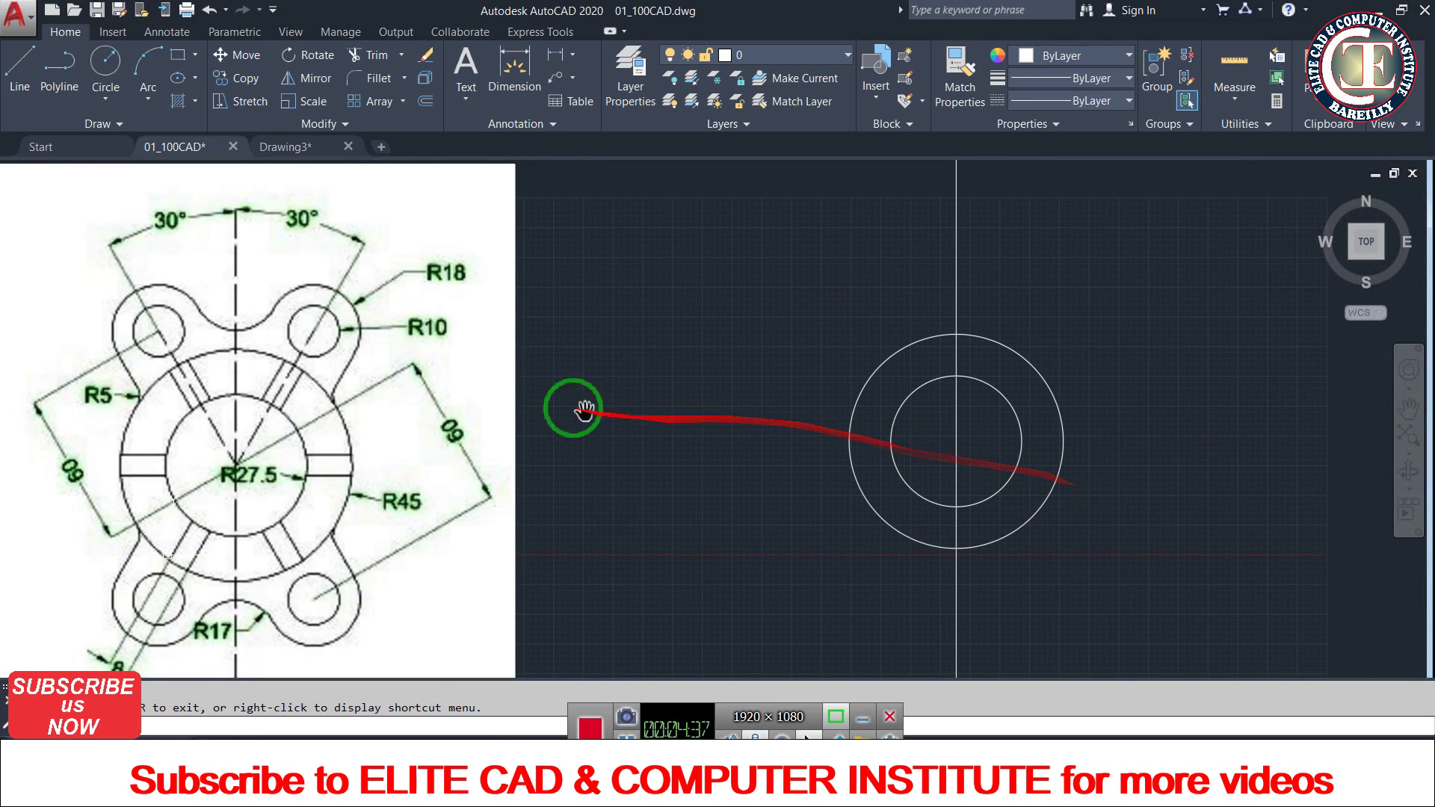
left_click_drag(299, 410, 295, 400)
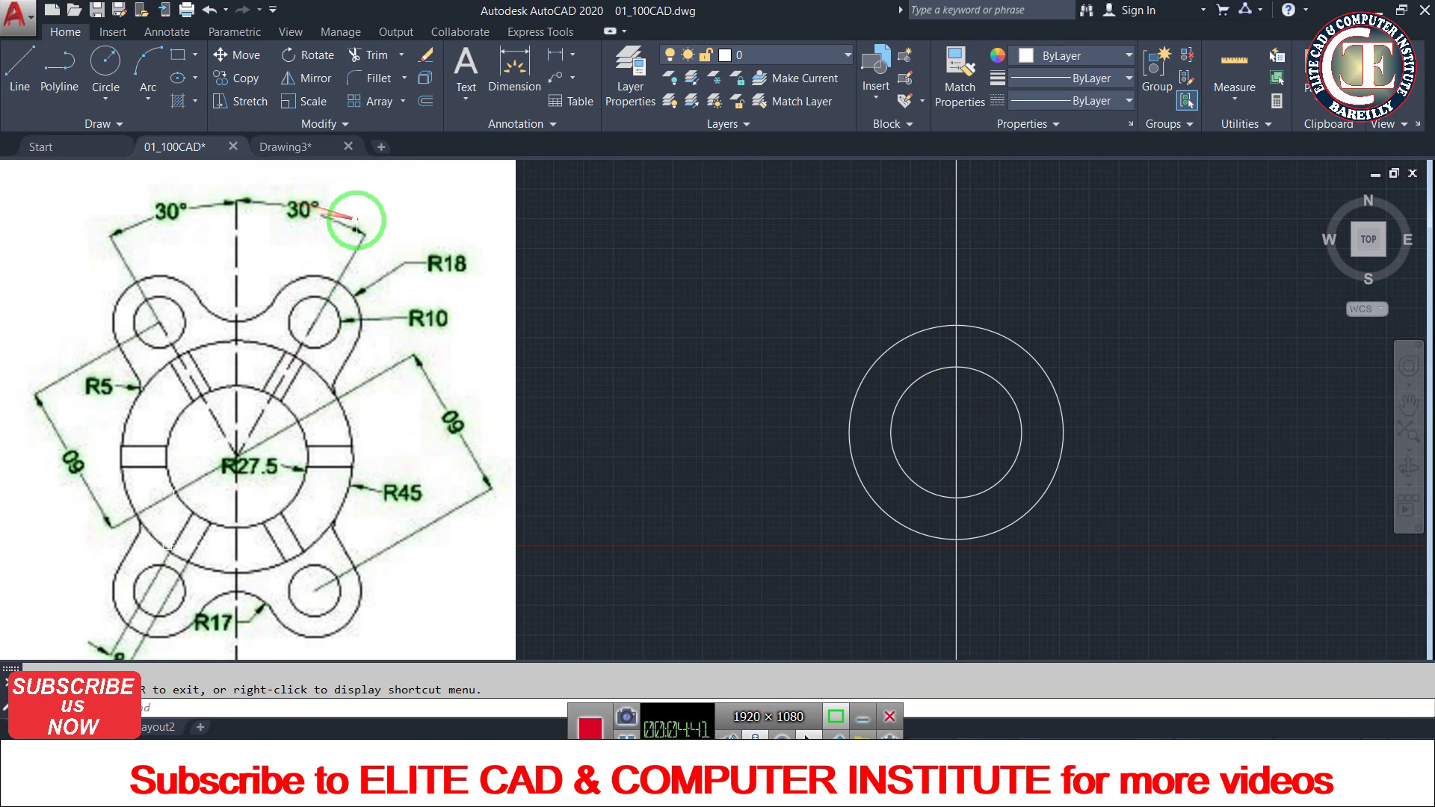
- Draw a 60-unit line at 60° from the circles' centre using 30° polar tracking
type("l")
key("Return")
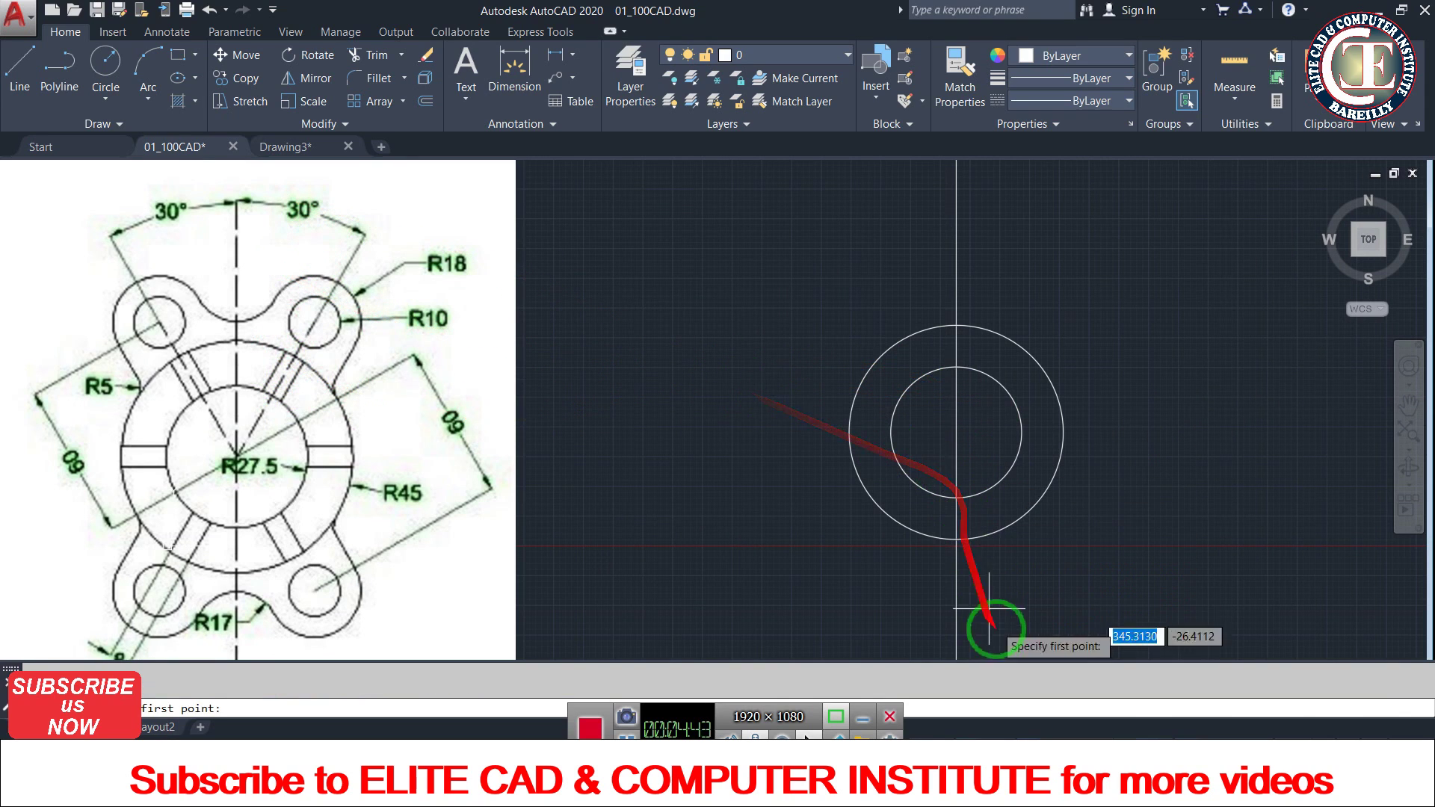
left_click(1065, 736)
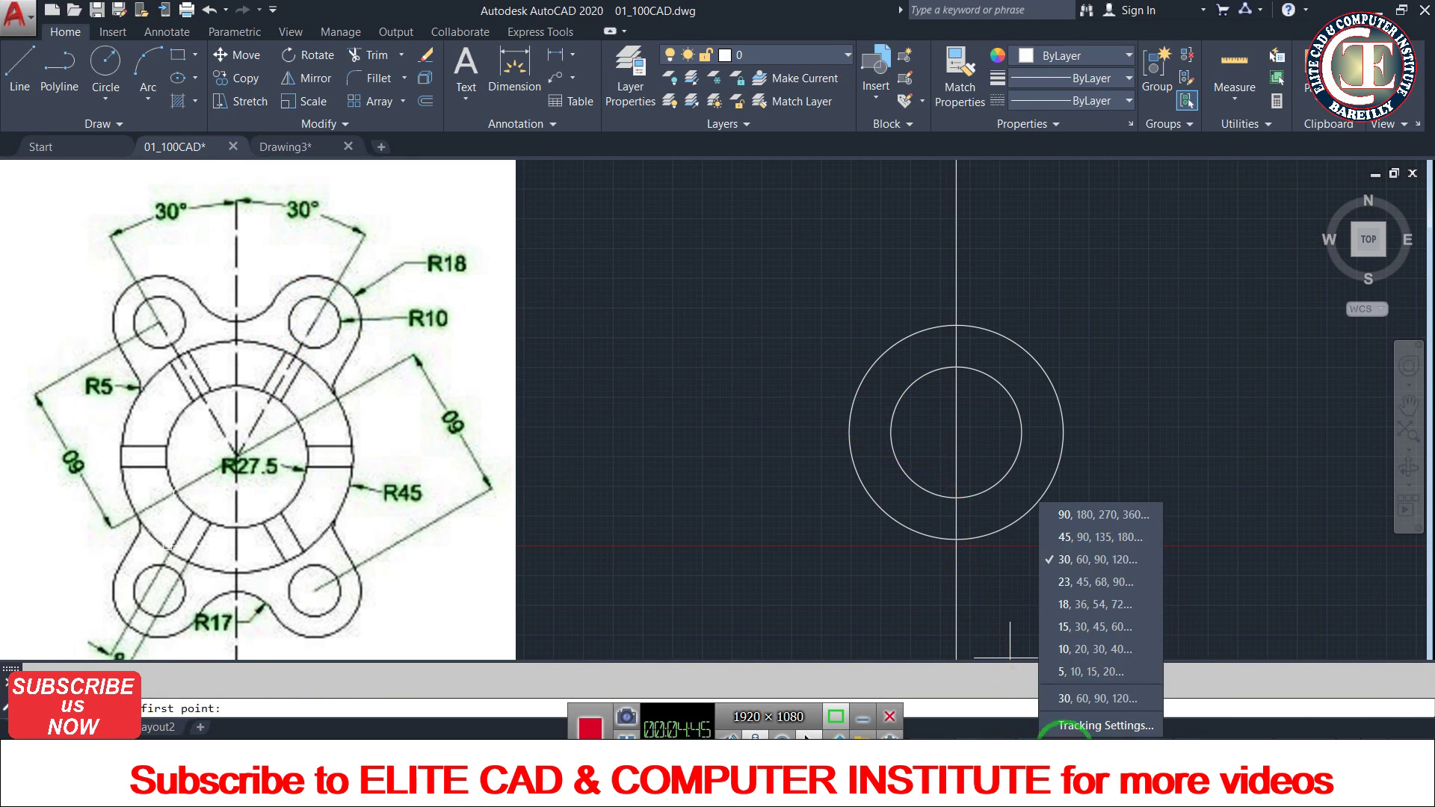
left_click(1085, 568)
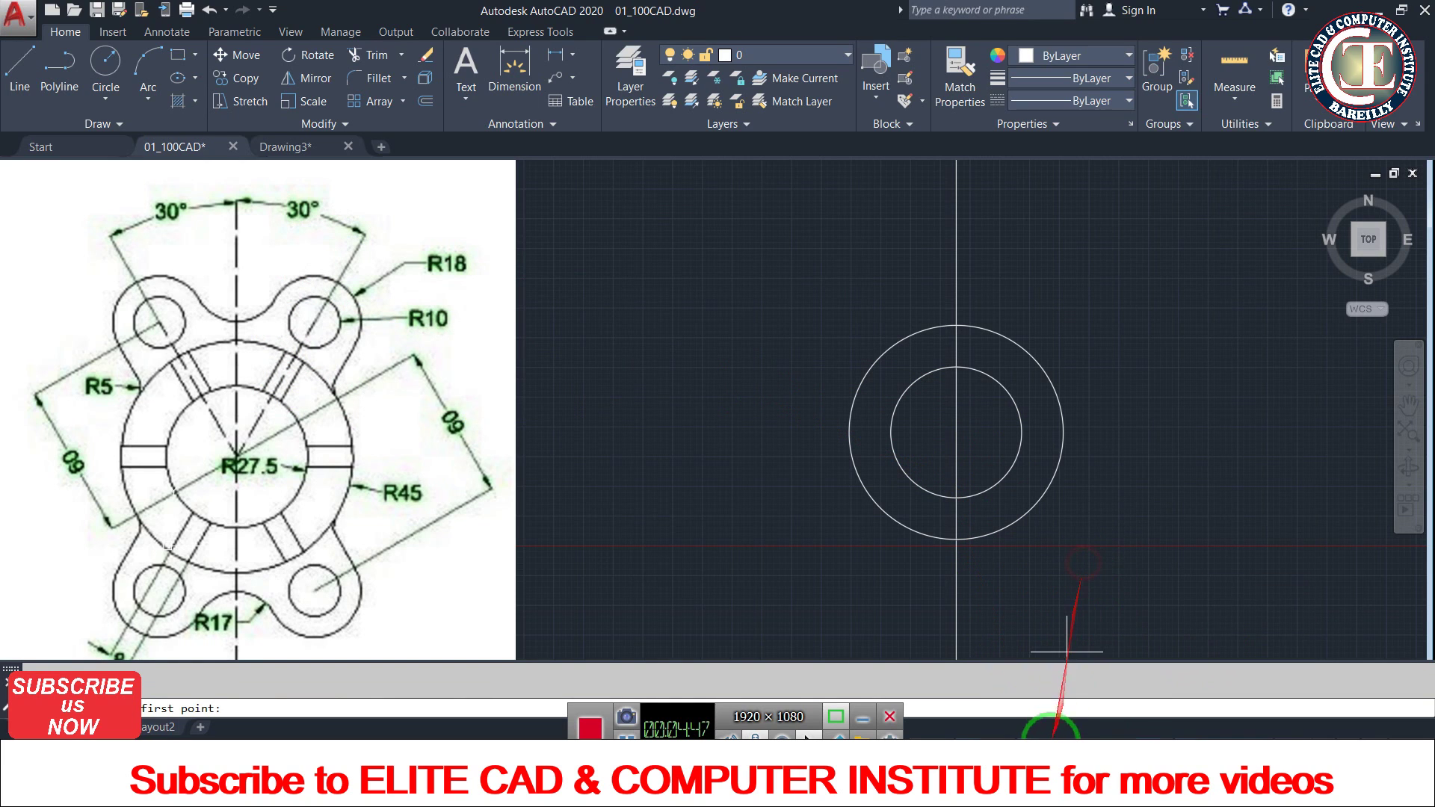
left_click(1048, 736)
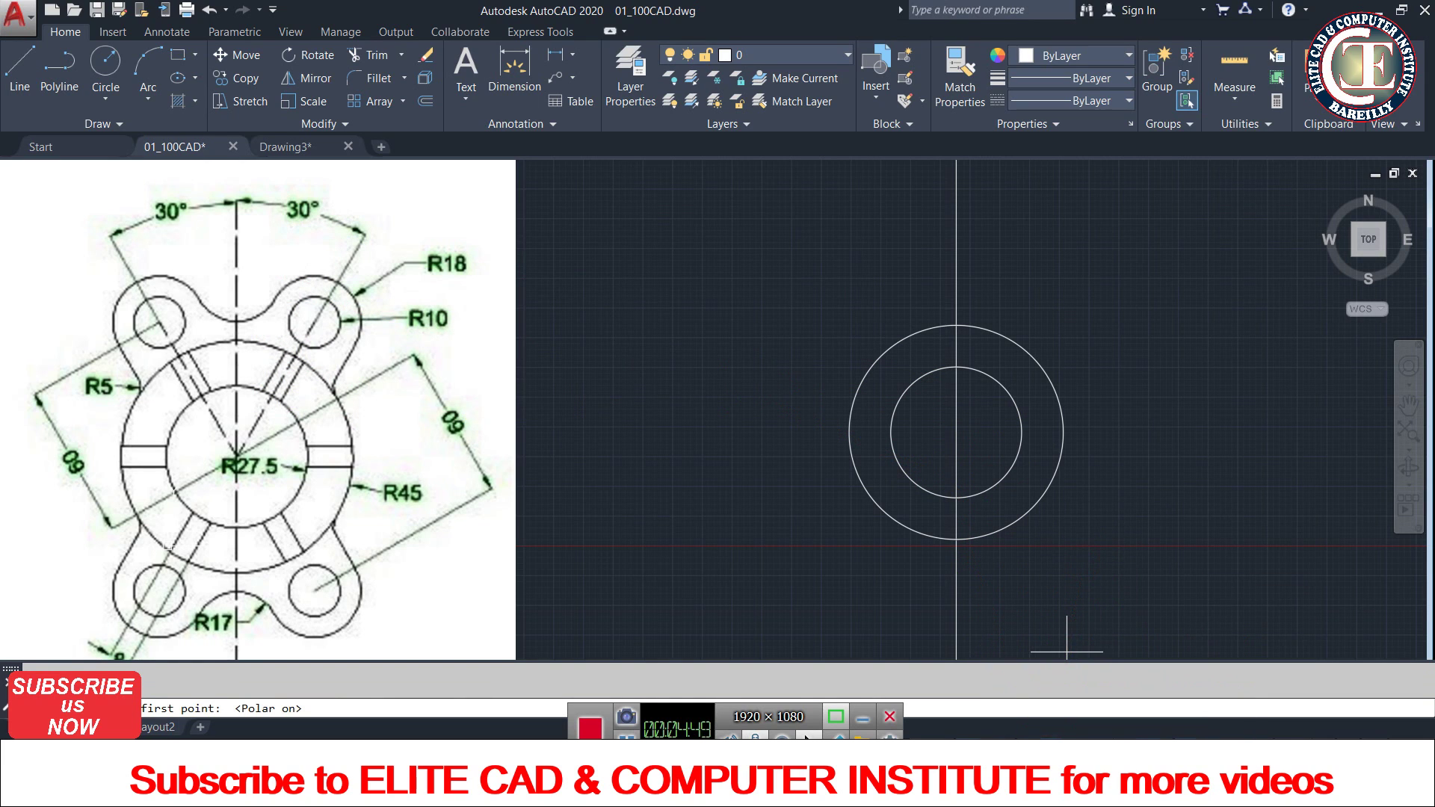
left_click(955, 431)
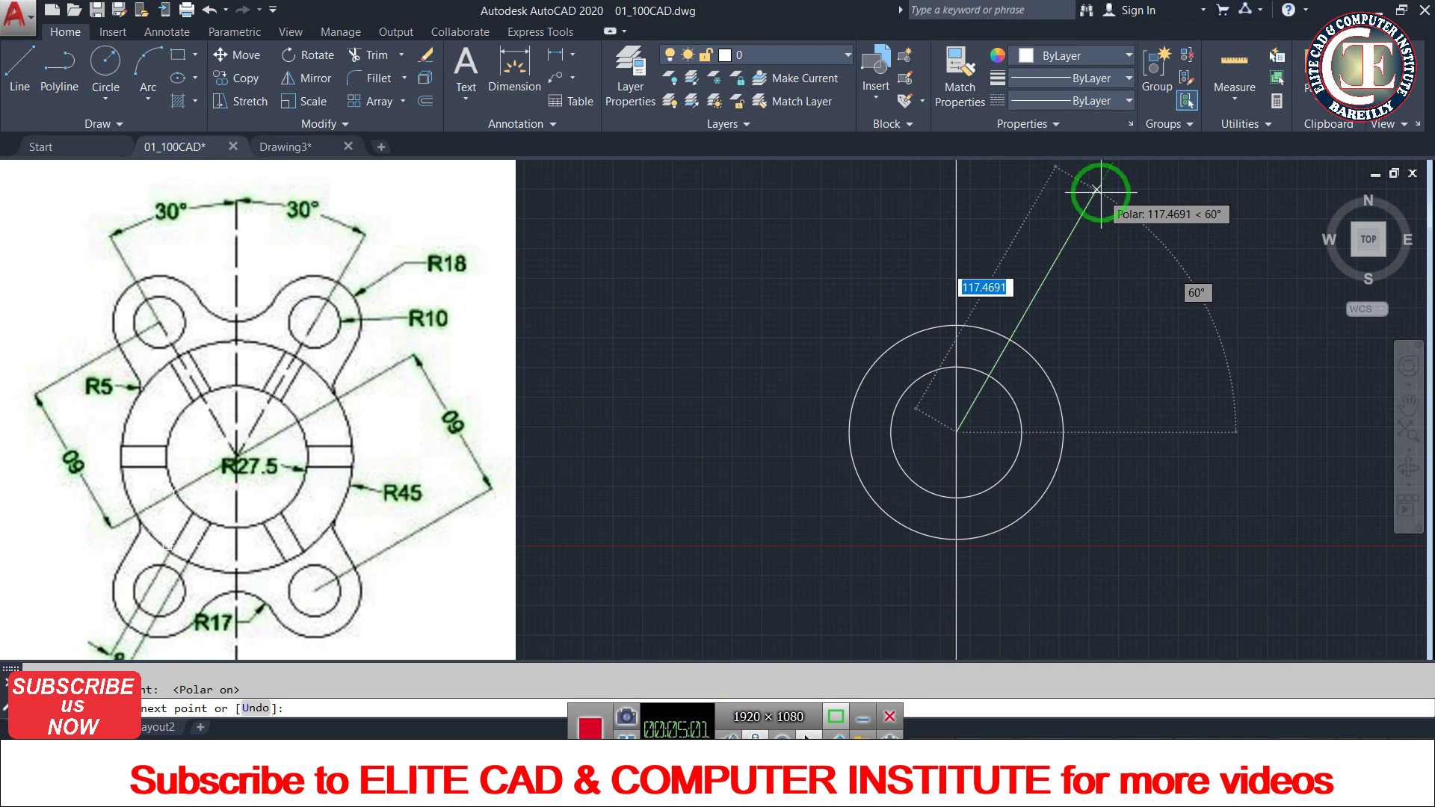
type("60")
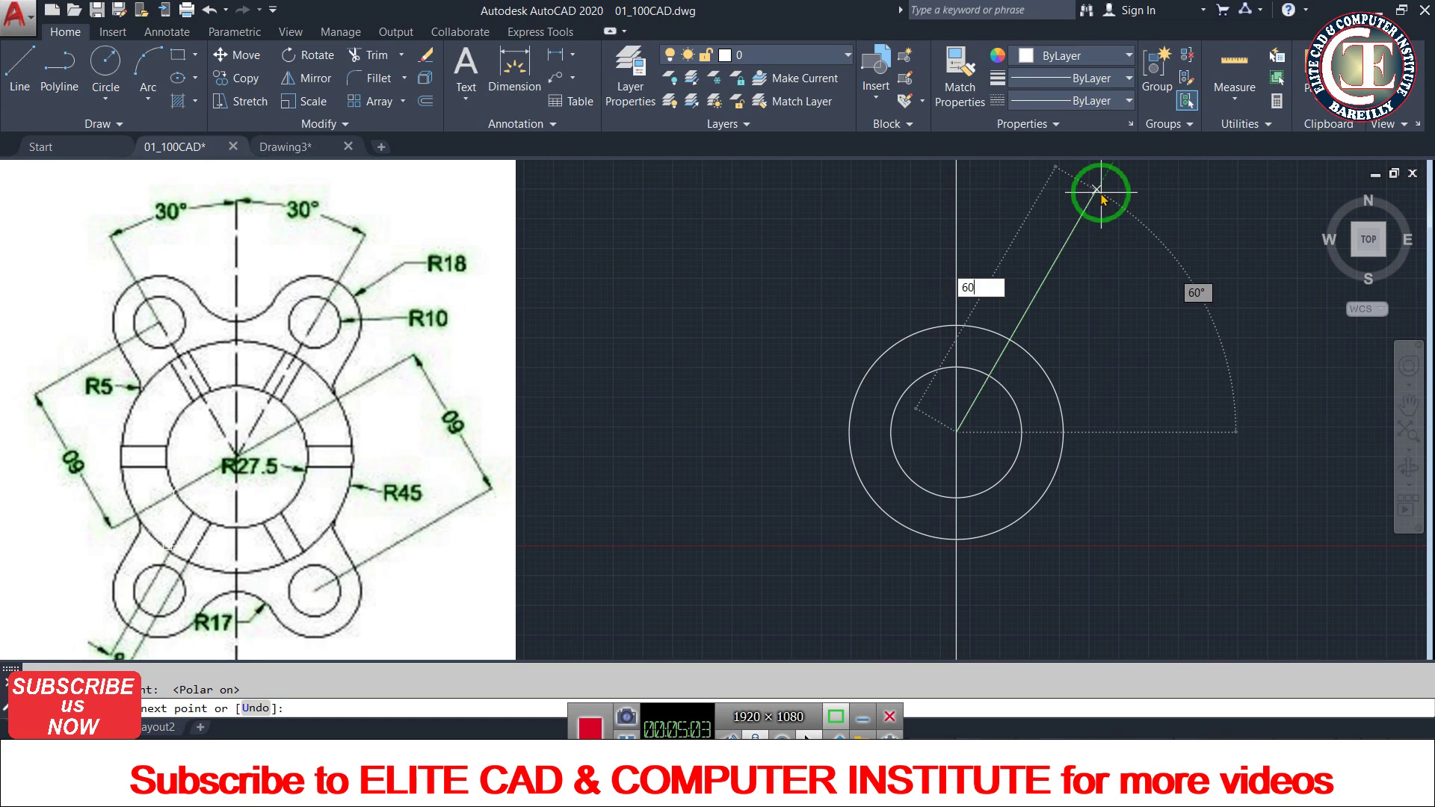
key("Return")
key("Escape")
type("c")
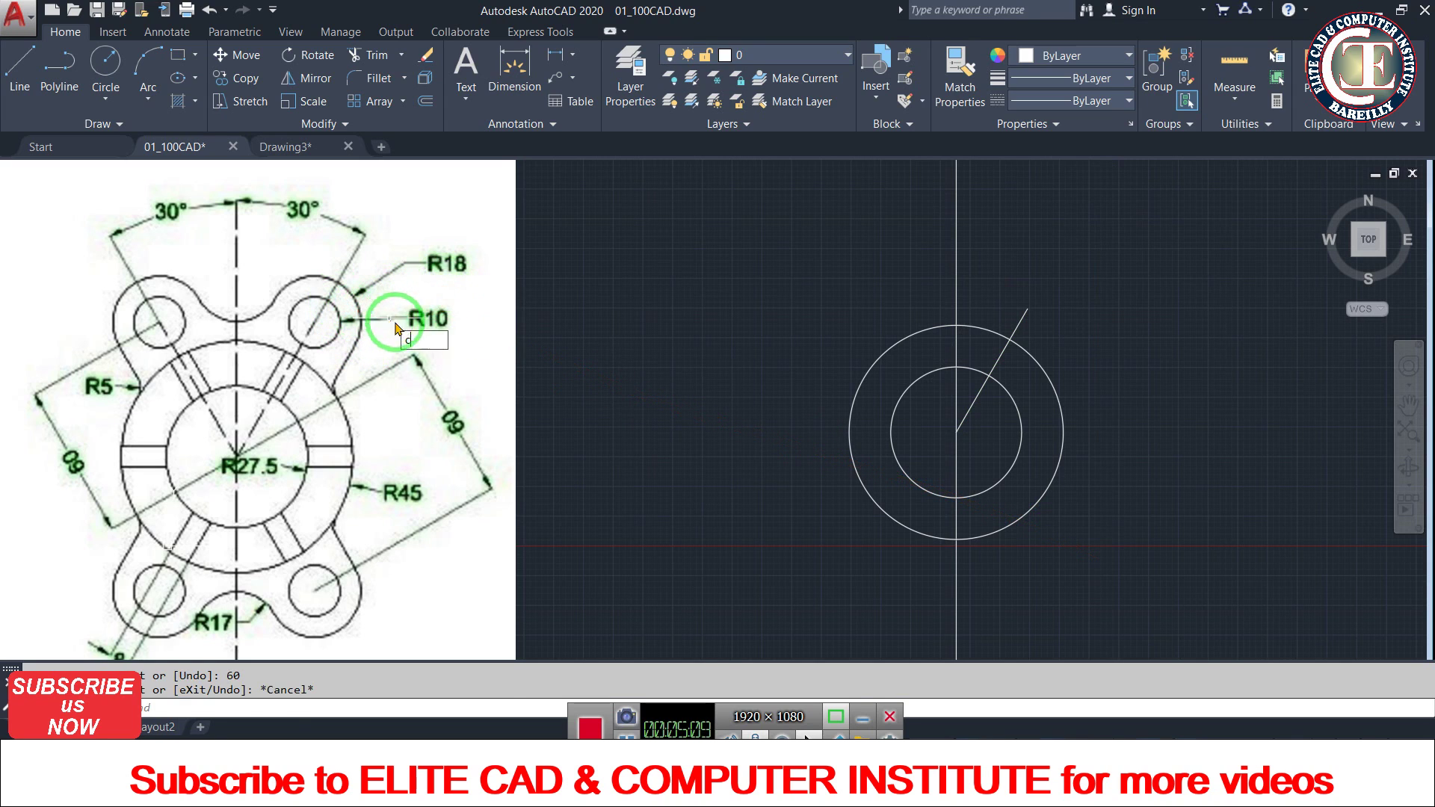
key("Return")
- Draw concentric R10 and R18 circles at the 60° line's outer end
left_click(1029, 310)
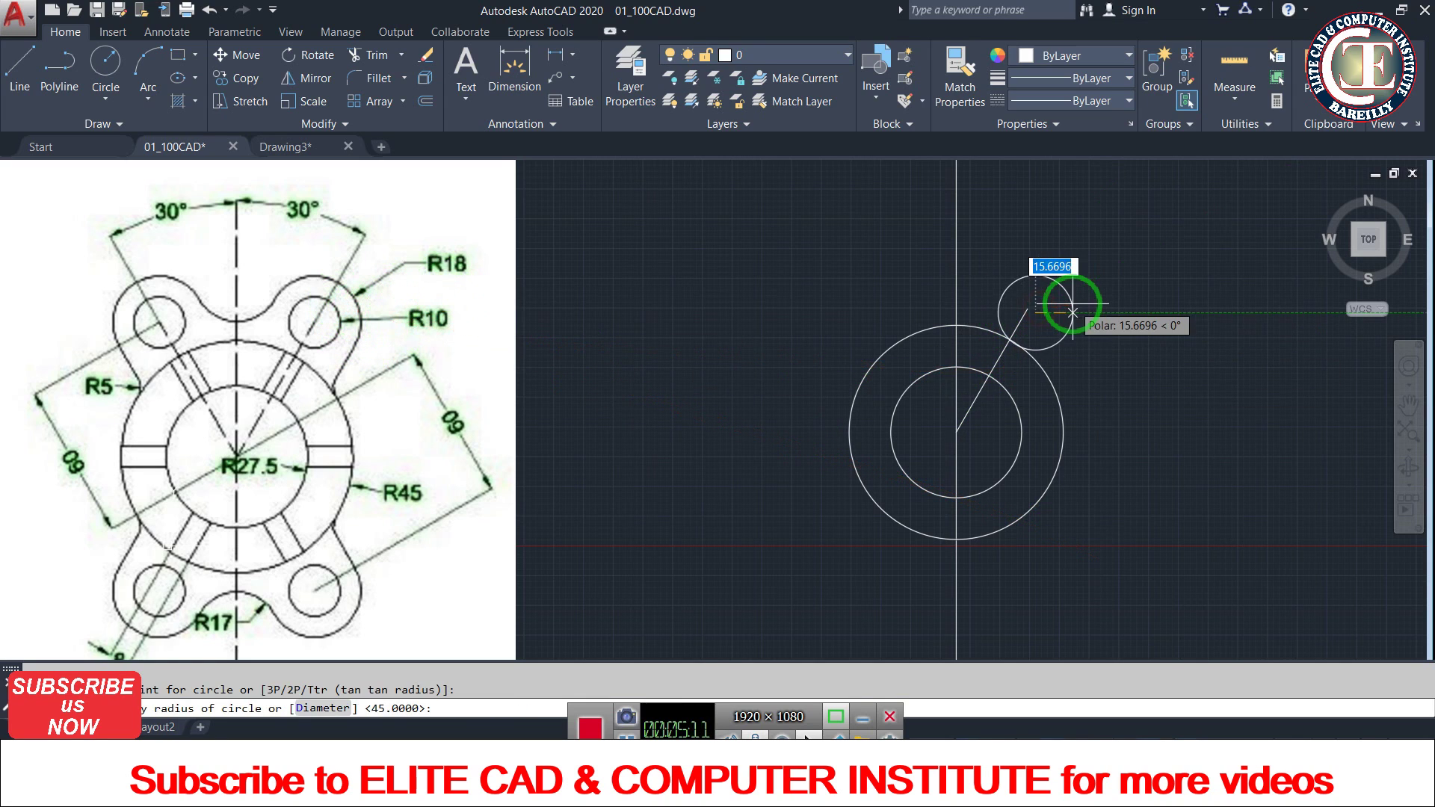
key("Escape")
key("Return")
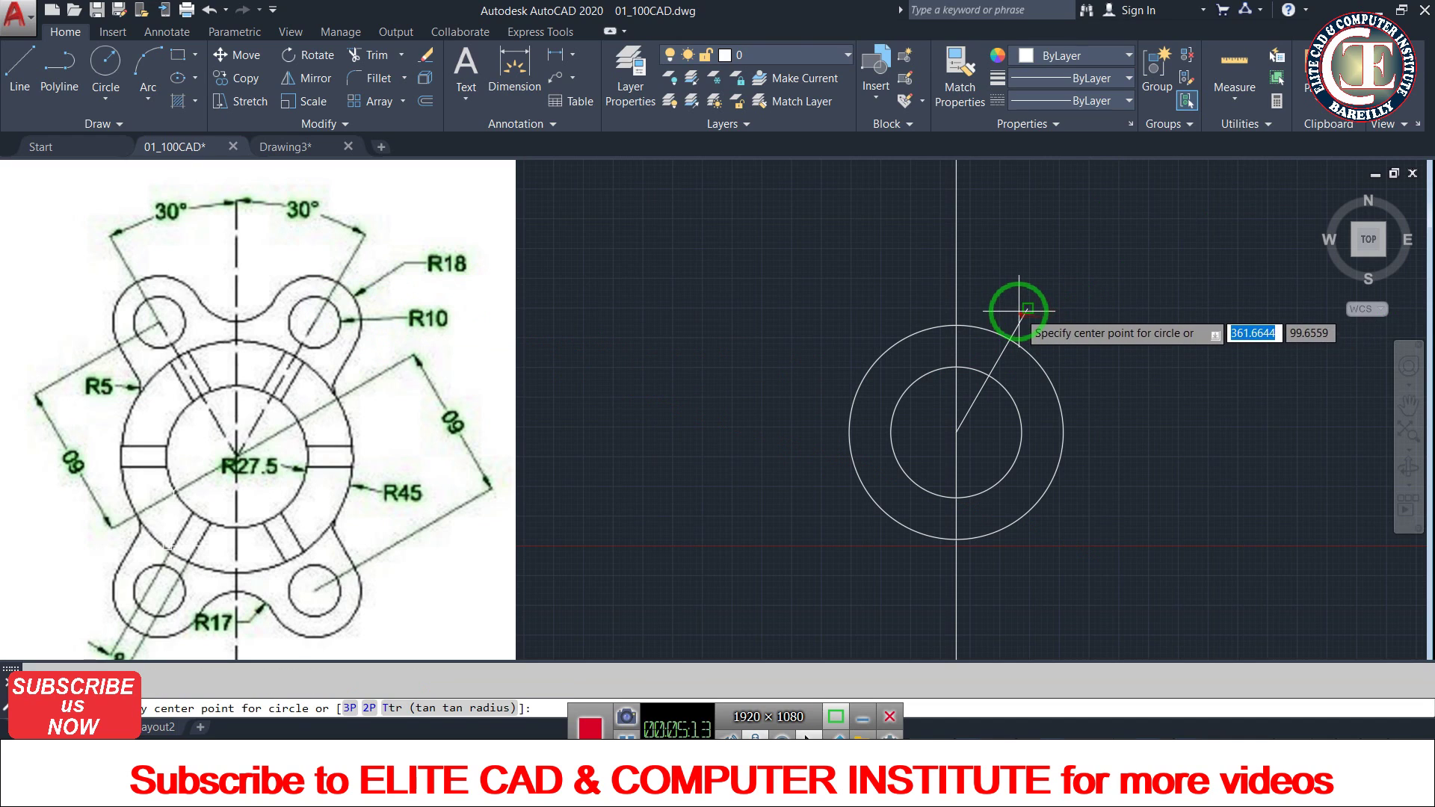
left_click(1023, 309)
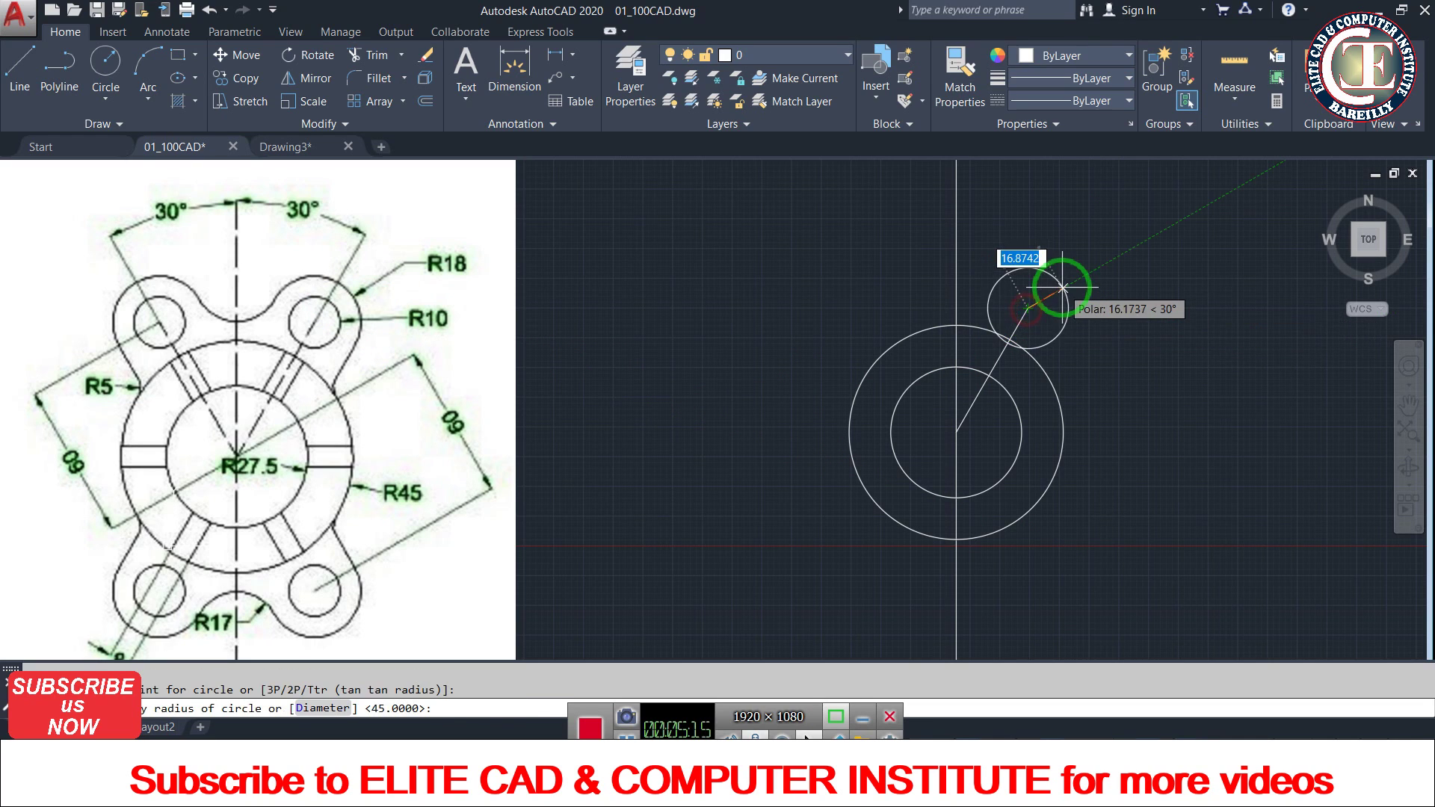
type("10")
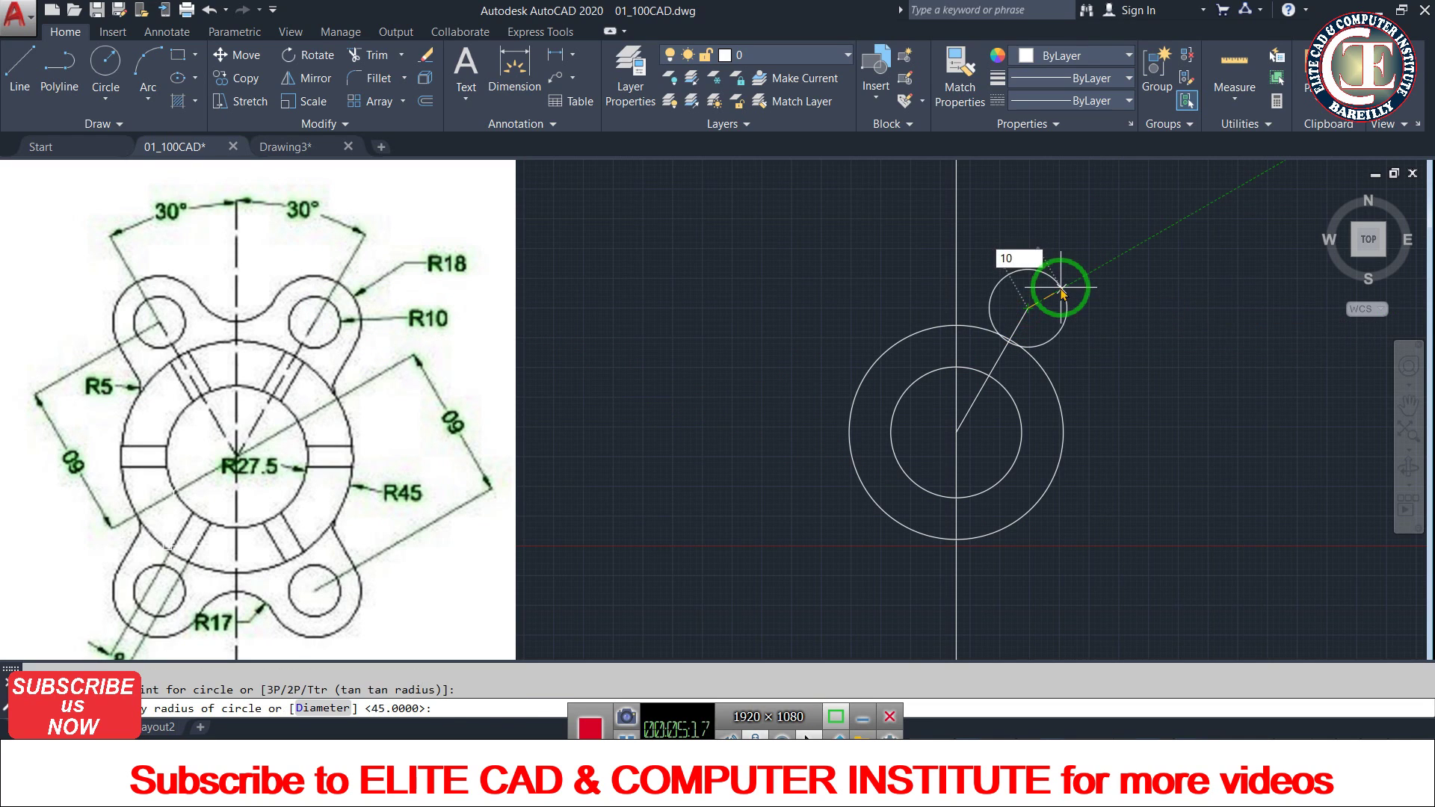
key("Return")
key("Return")
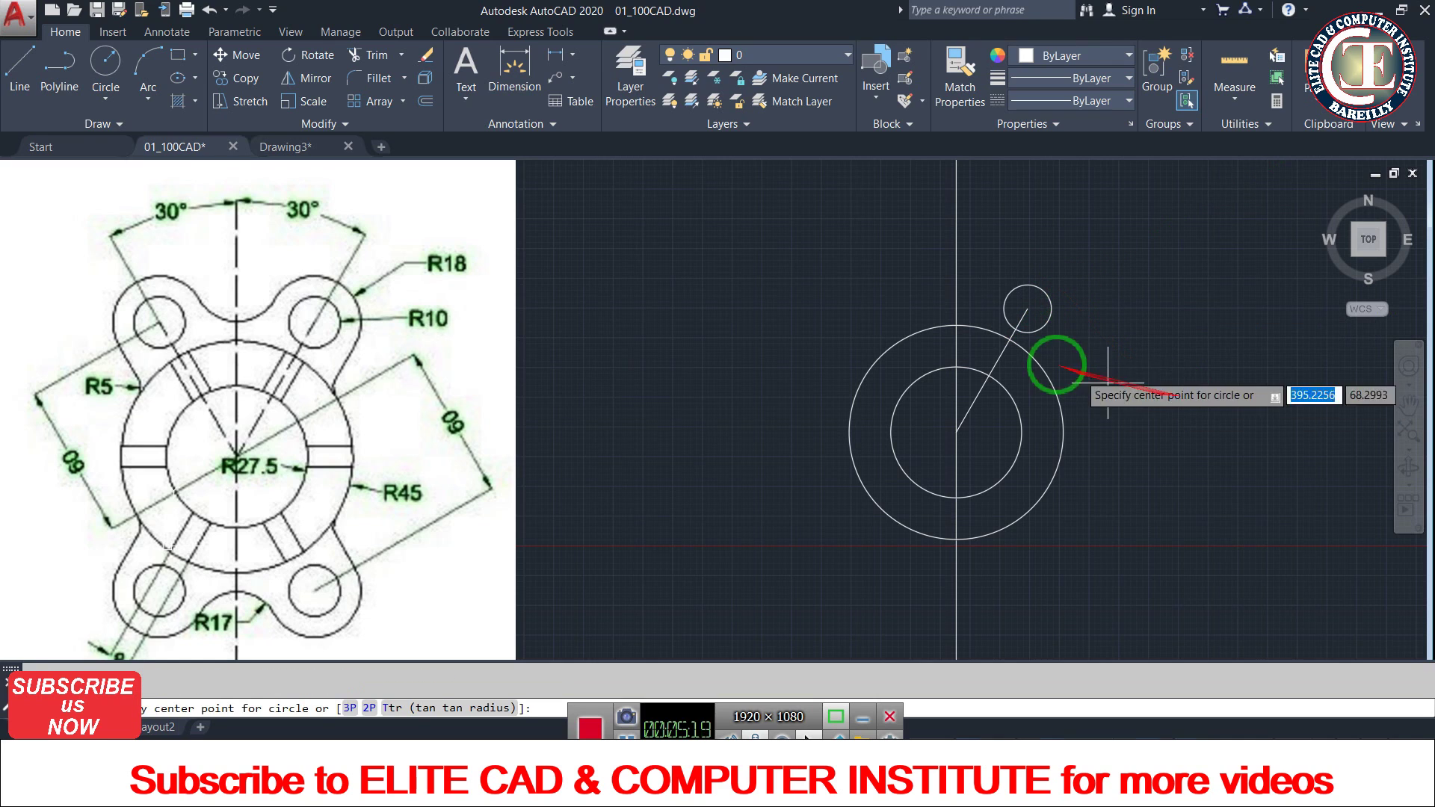
left_click(1027, 309)
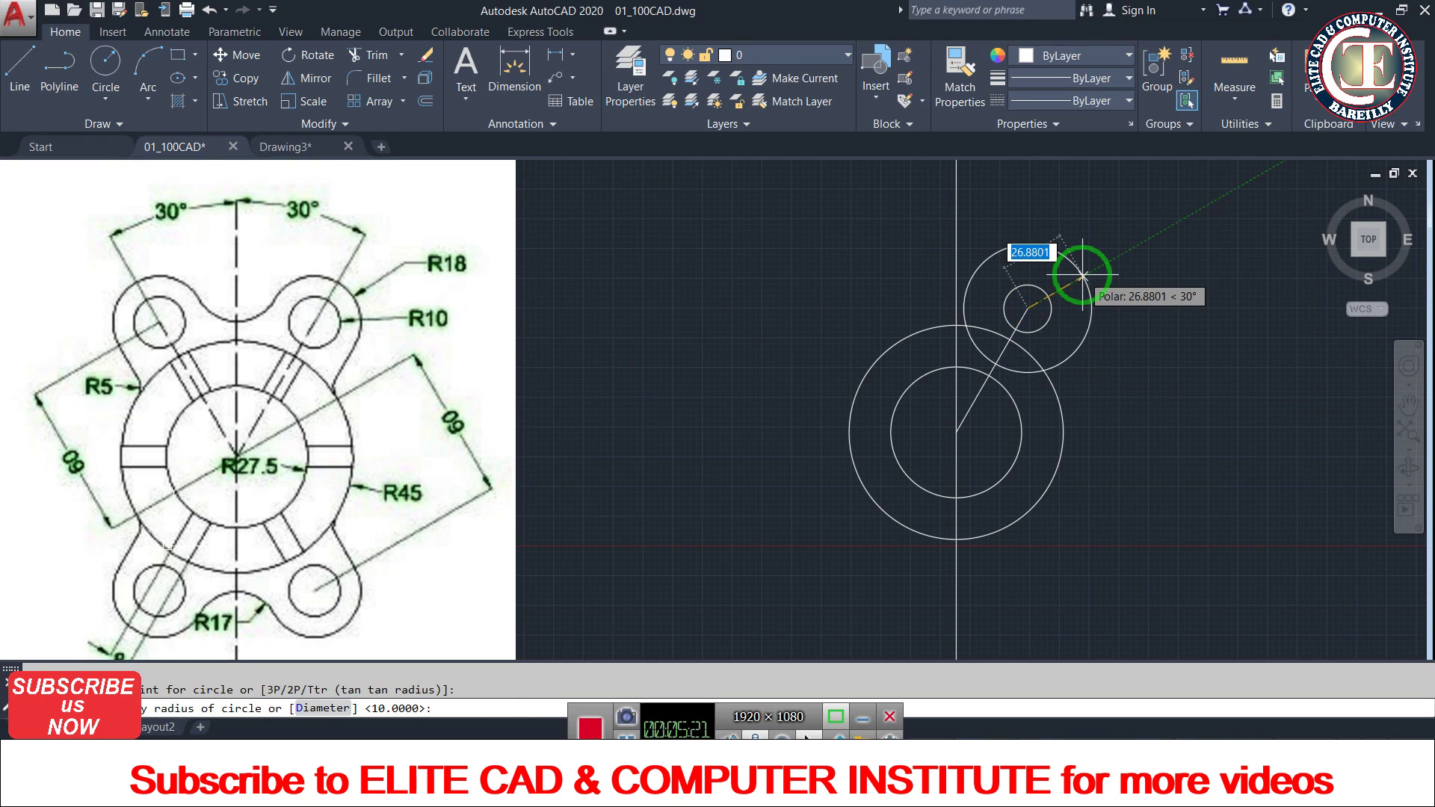
type("18")
key("Return")
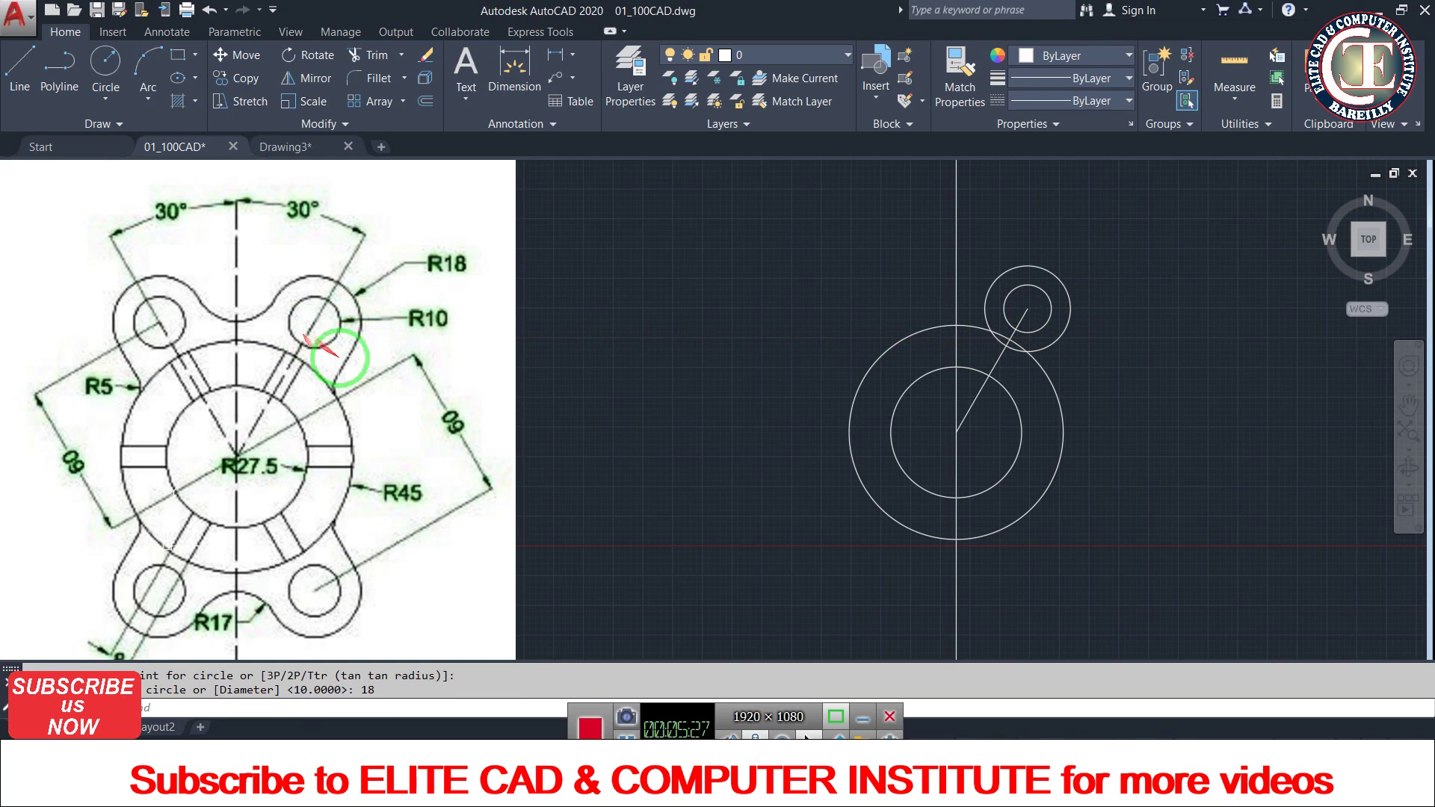
type("o")
key("Return")
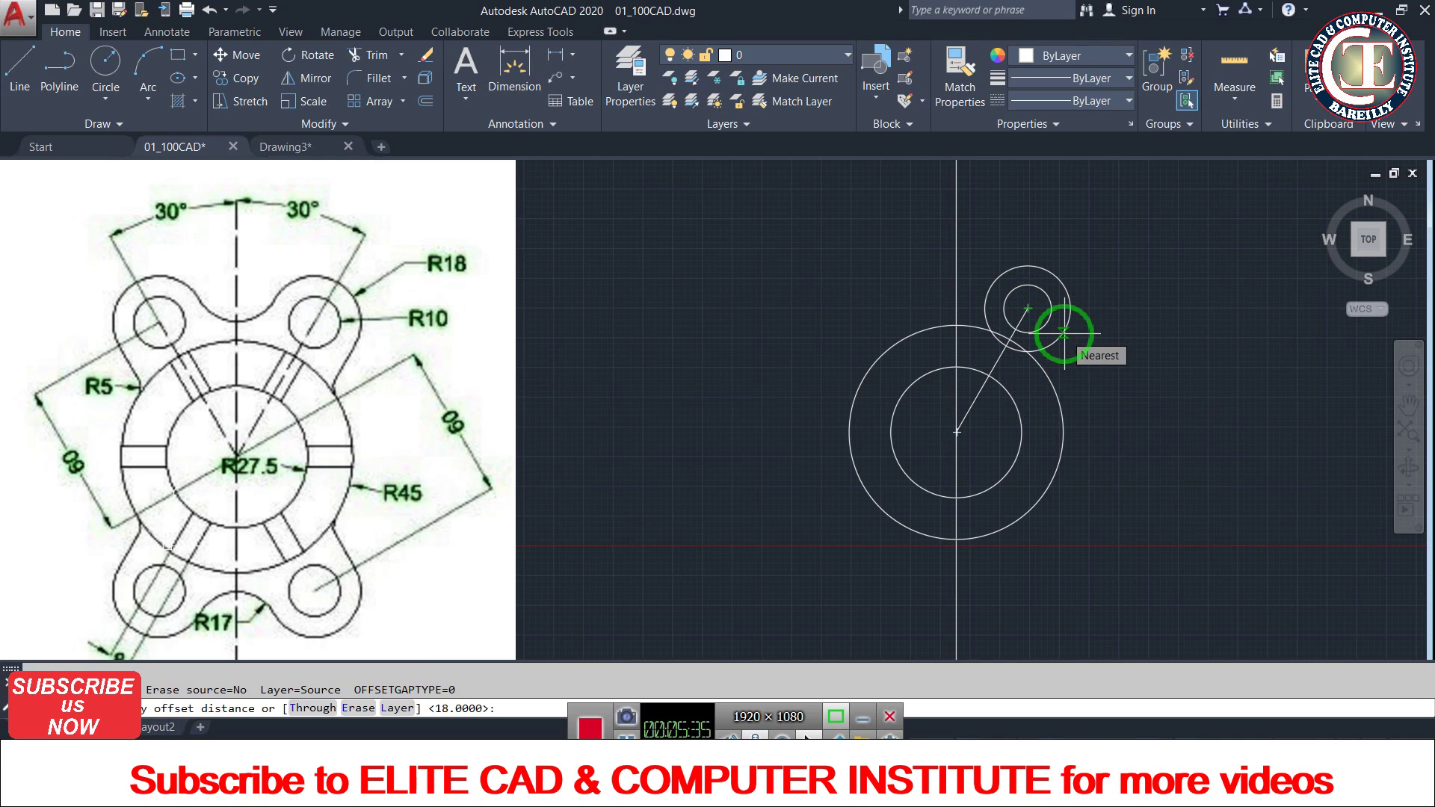
- Offset the 60° line 18 units to its right
type("18")
key("Return")
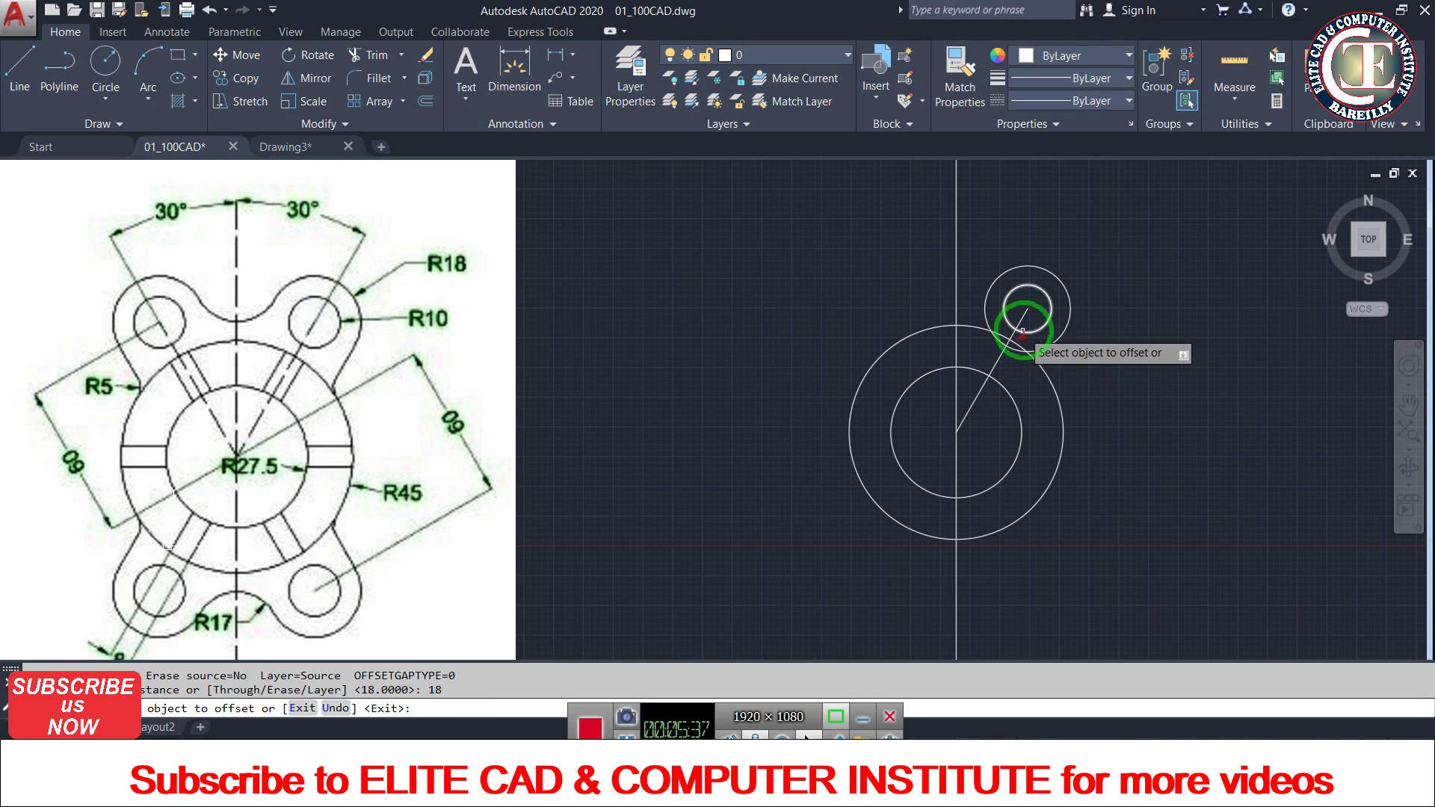
left_click(1024, 317)
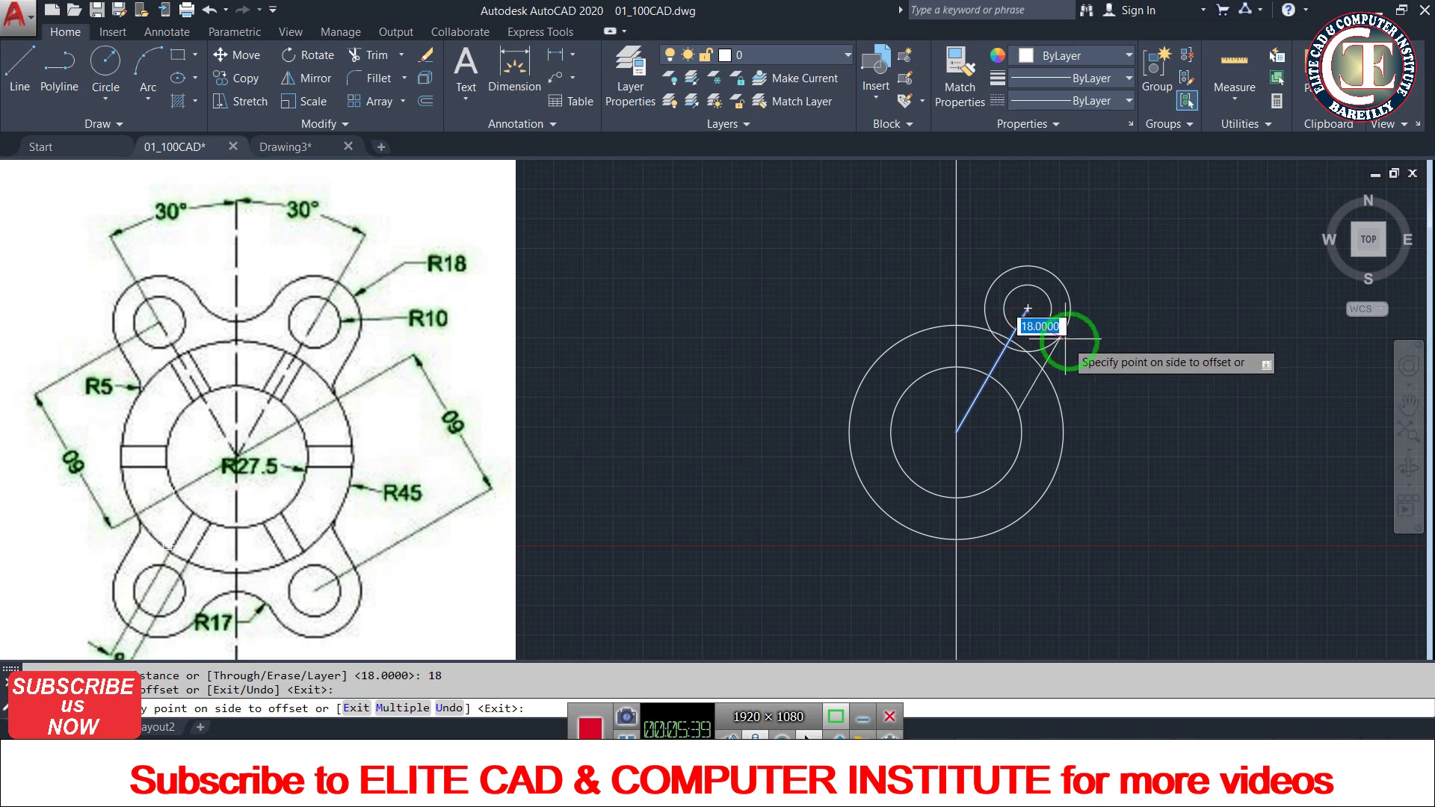
left_click(1089, 354)
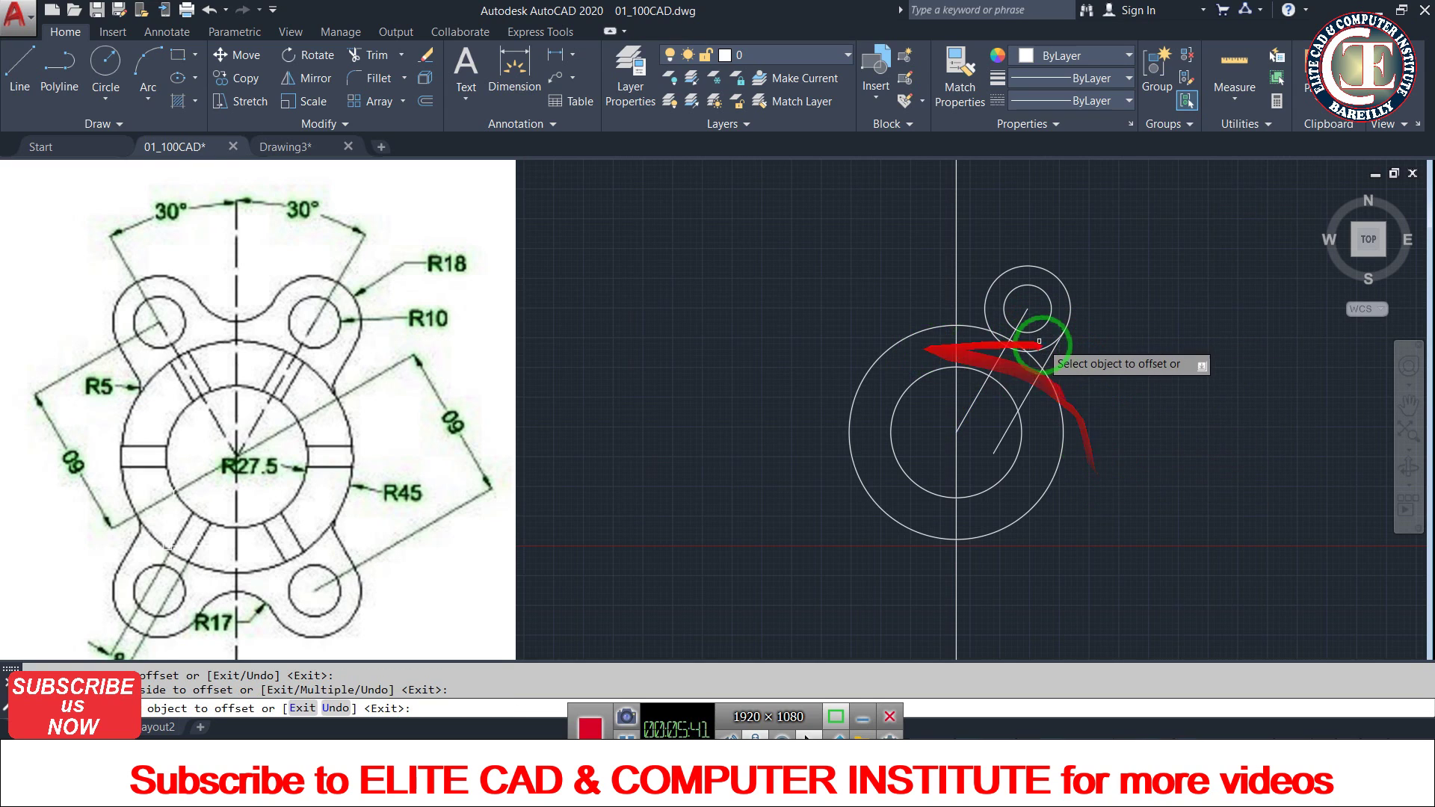
key("Escape")
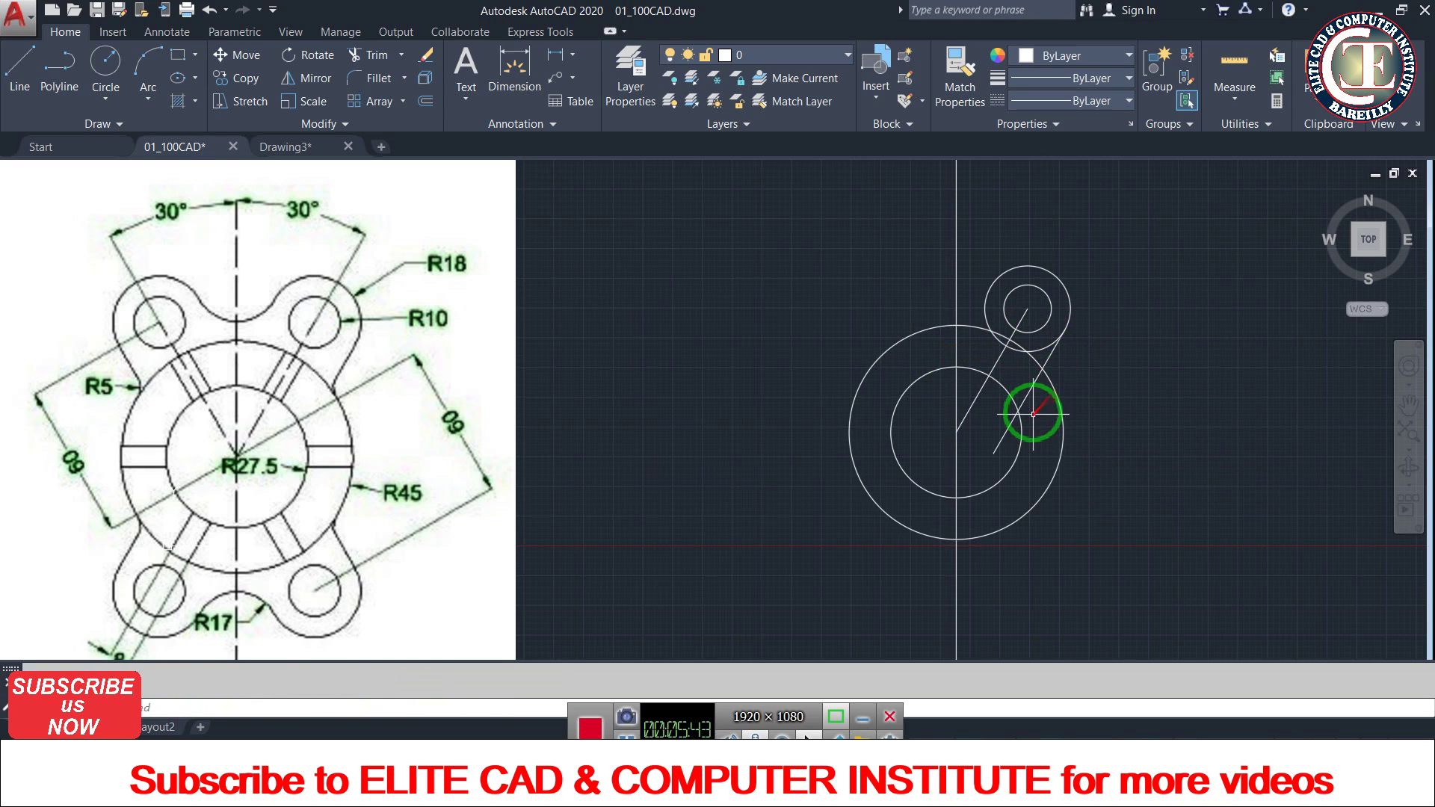
- Trim the offset copy where it runs inside the radius 45 circle
type("Tr")
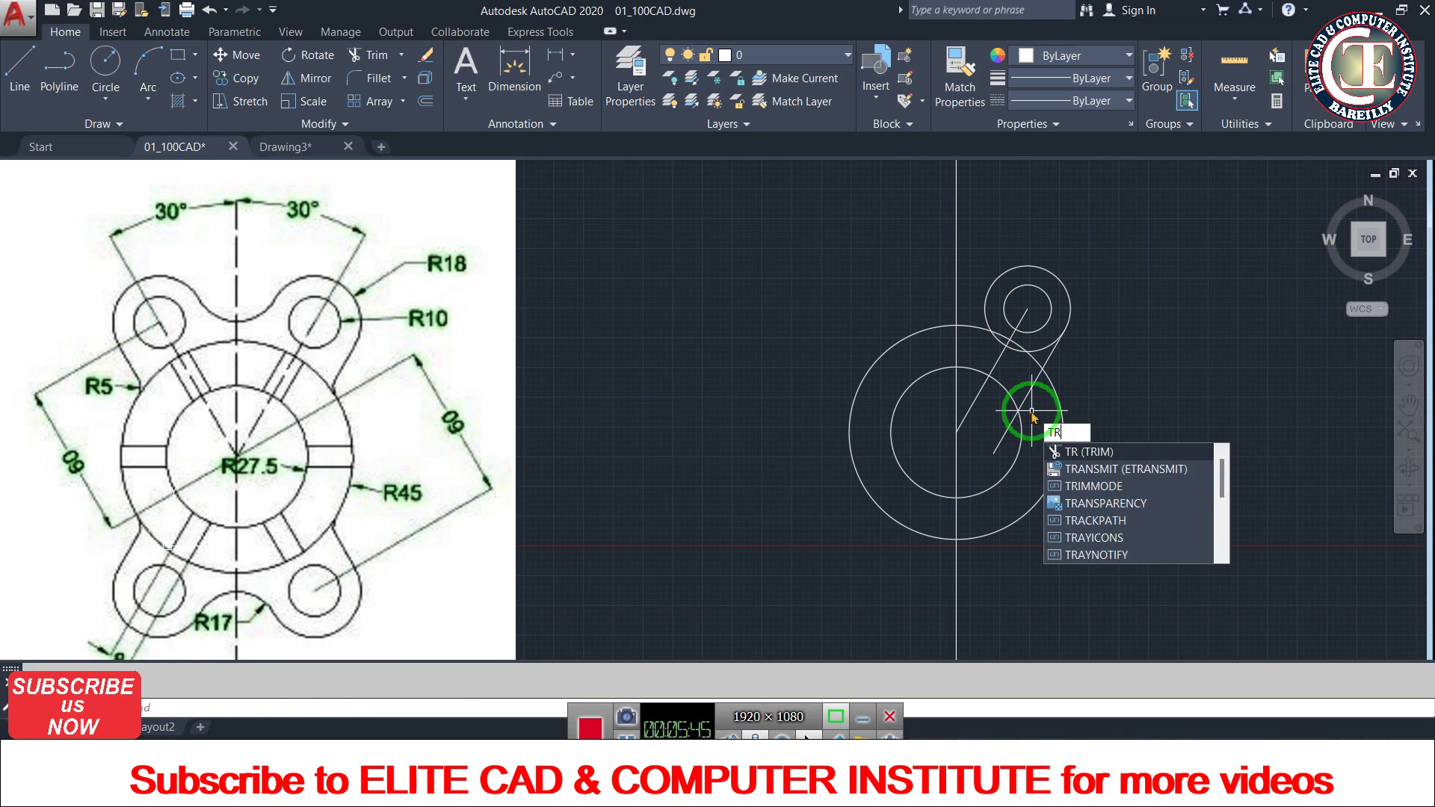
key("Return")
key("Return")
left_click(999, 429)
left_click(1056, 400)
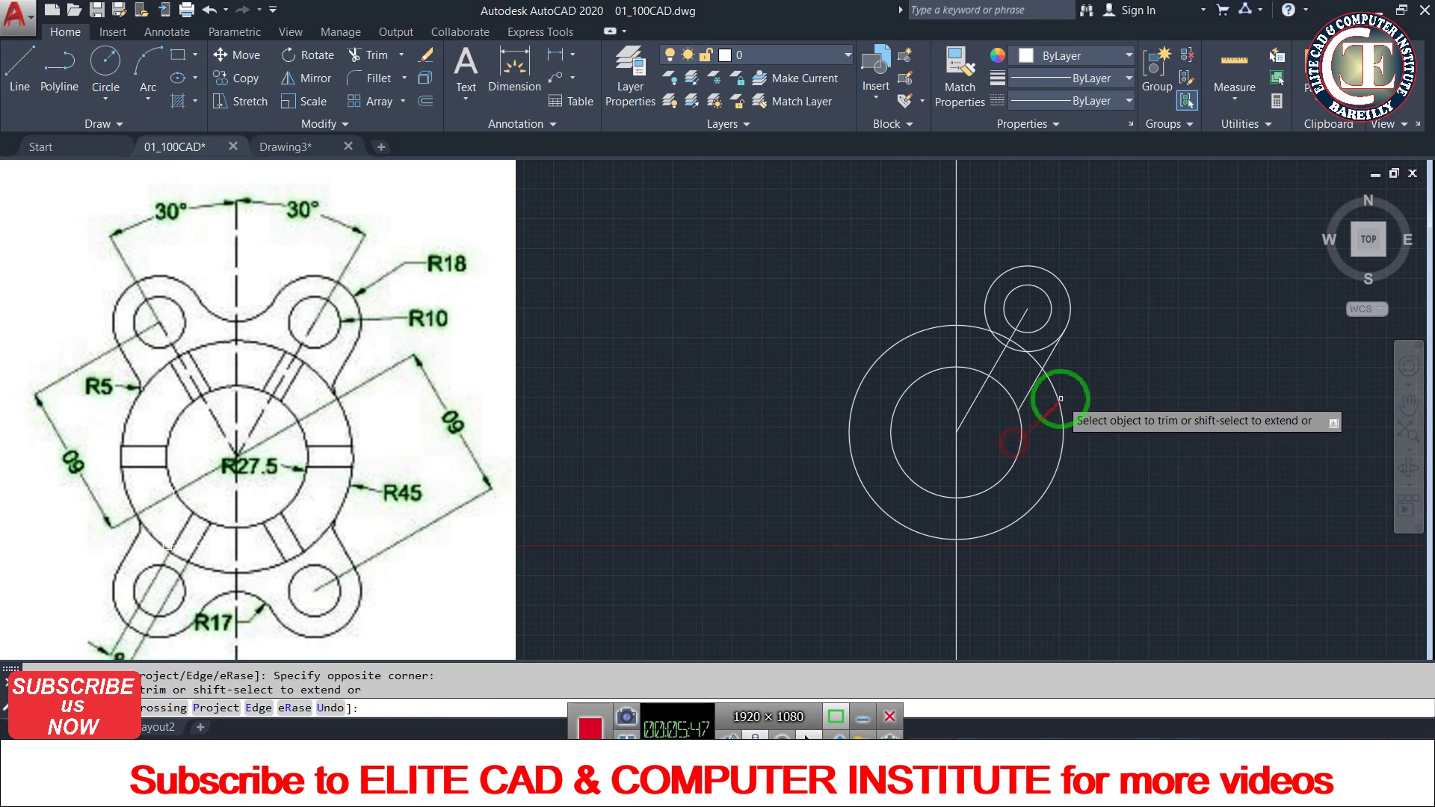
left_click(1025, 381)
key("Escape")
key("Escape")
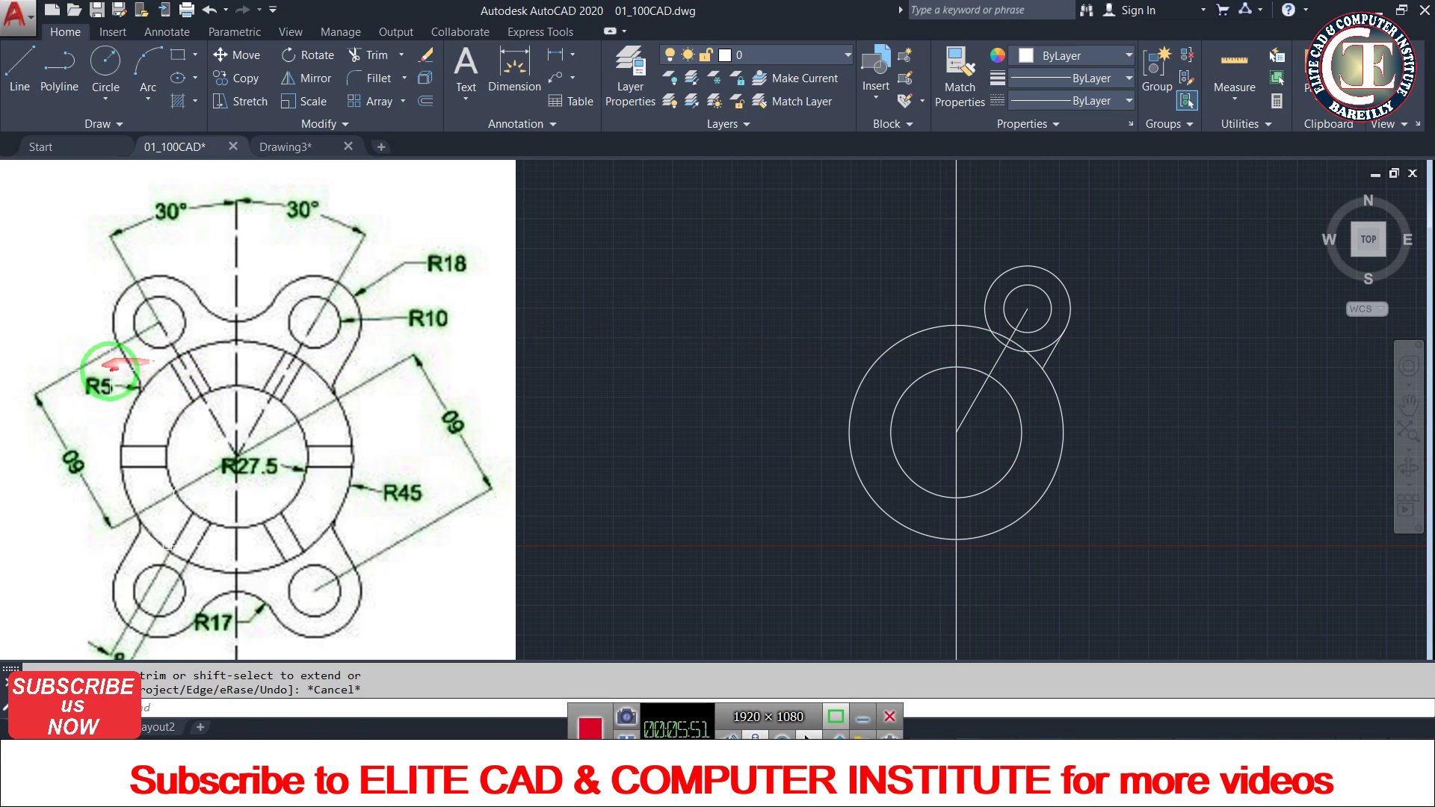
scroll(1037, 362, "up", 2)
scroll(1046, 374, "up", 4)
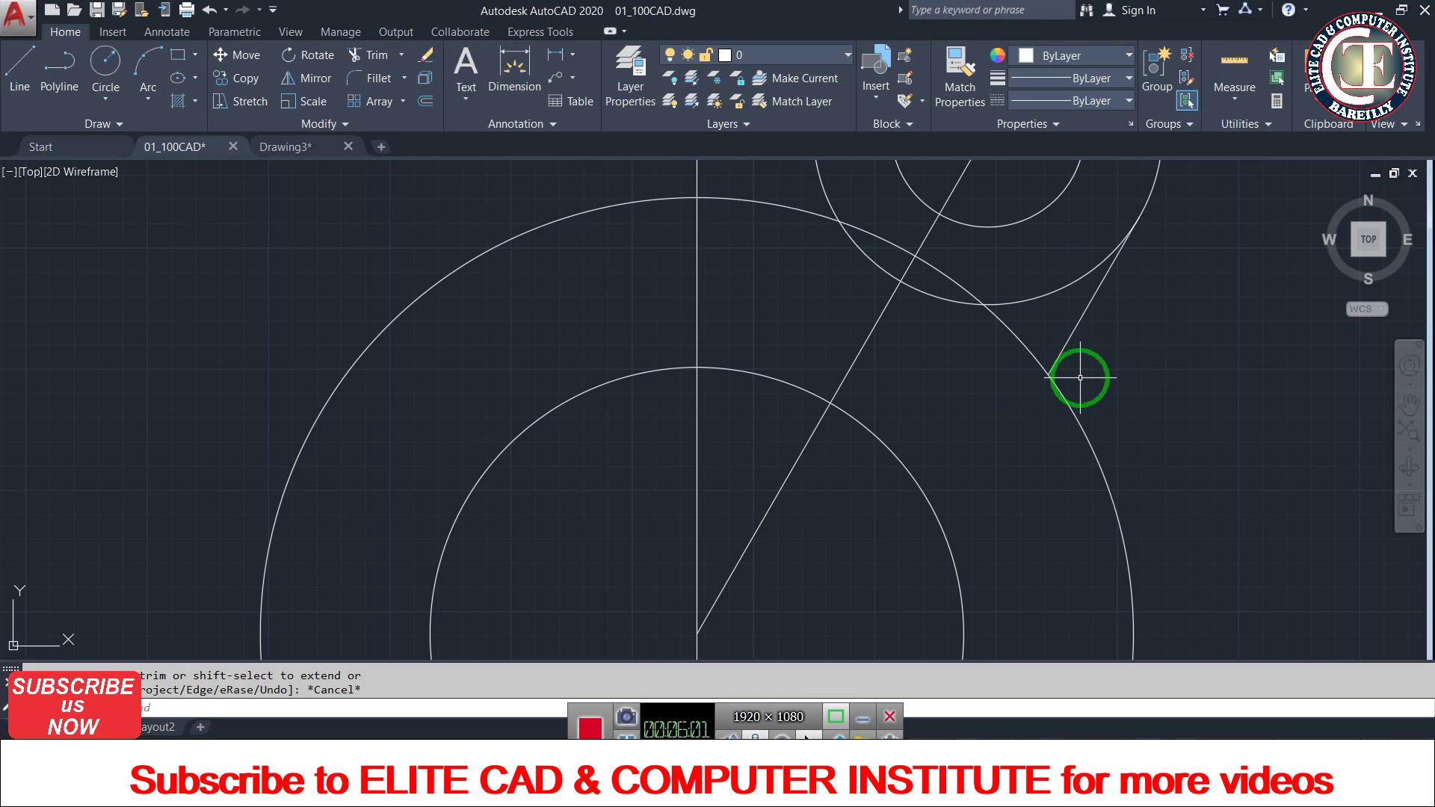
- Draw a radius-5 circle tangent to the offset line and the large circle
key("Return")
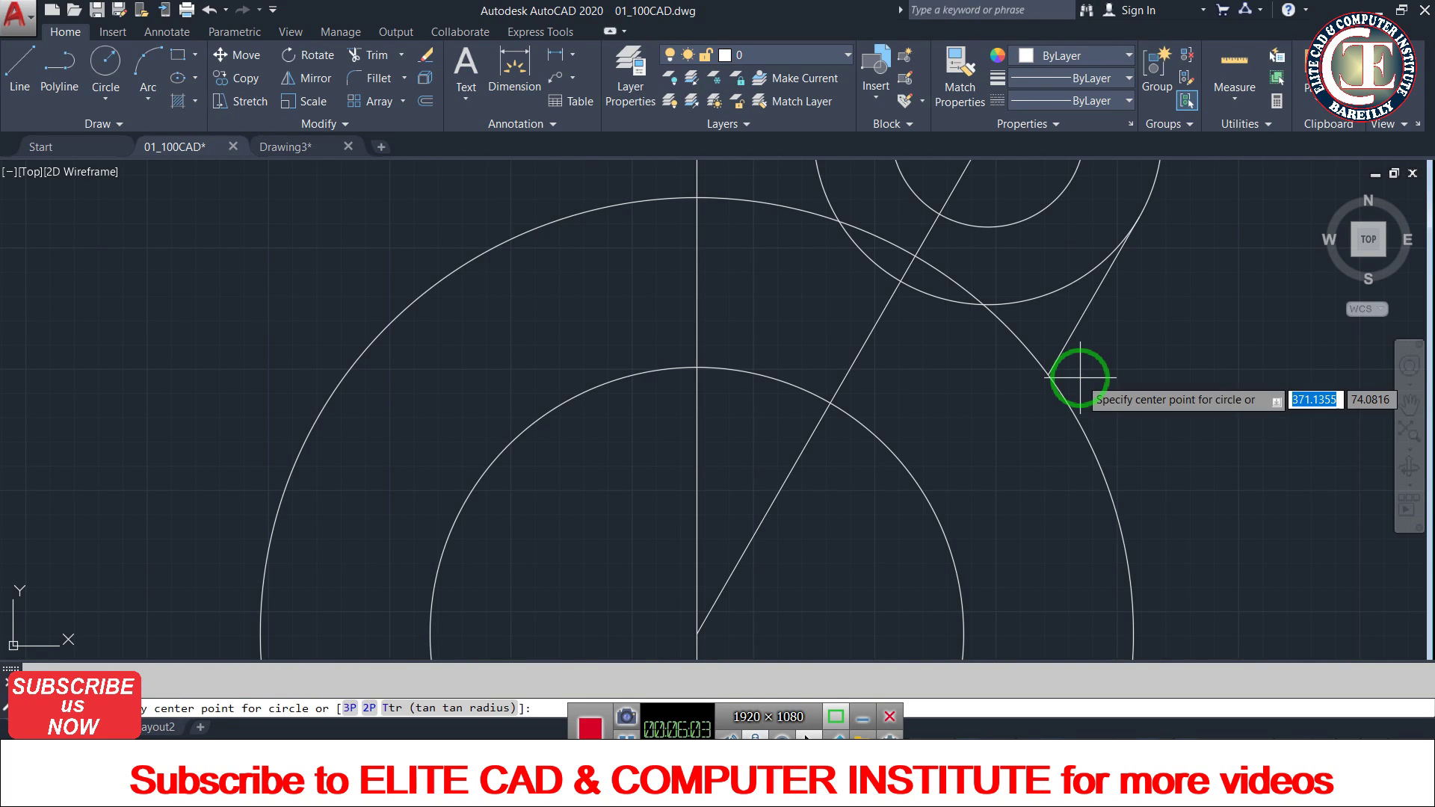
key("Return")
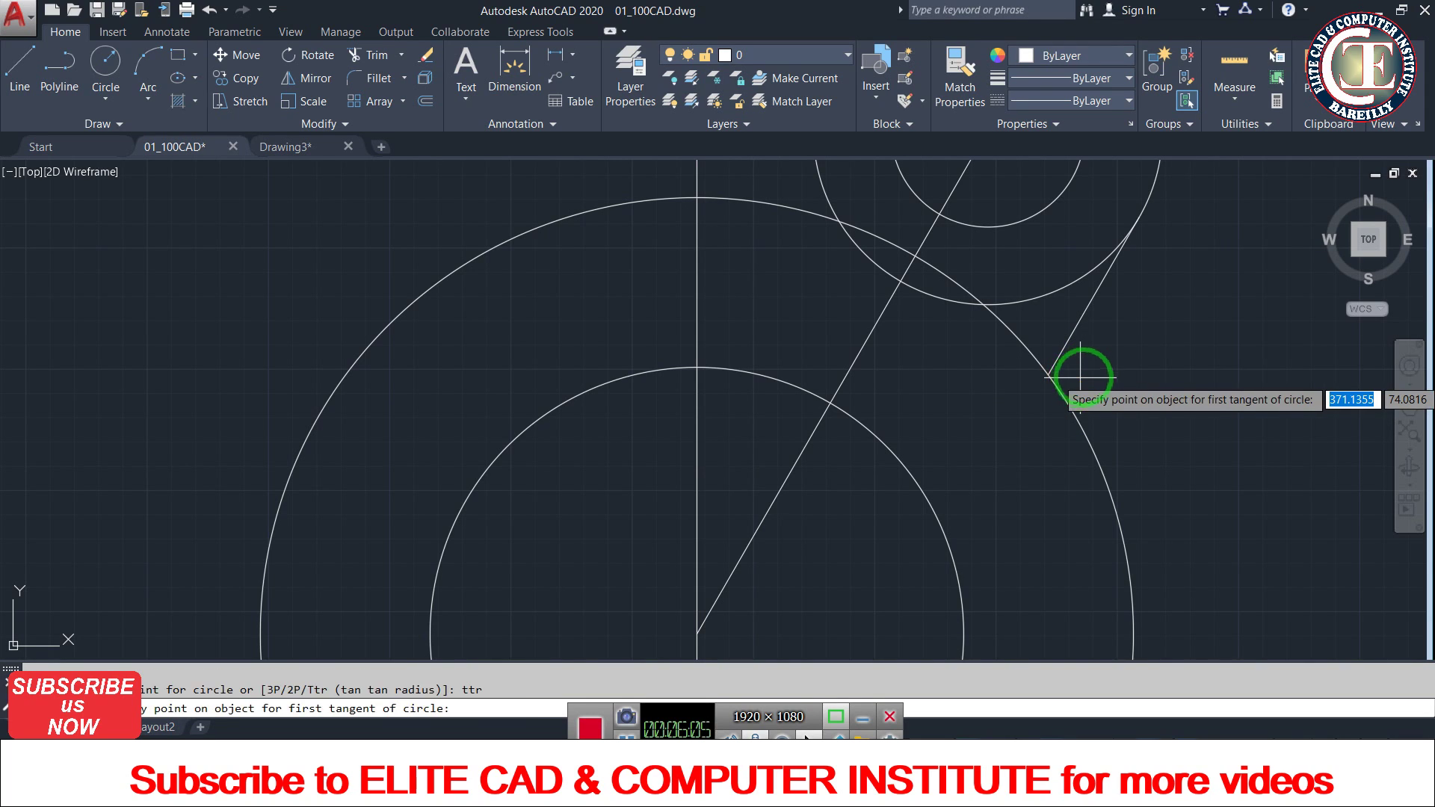
left_click(1073, 334)
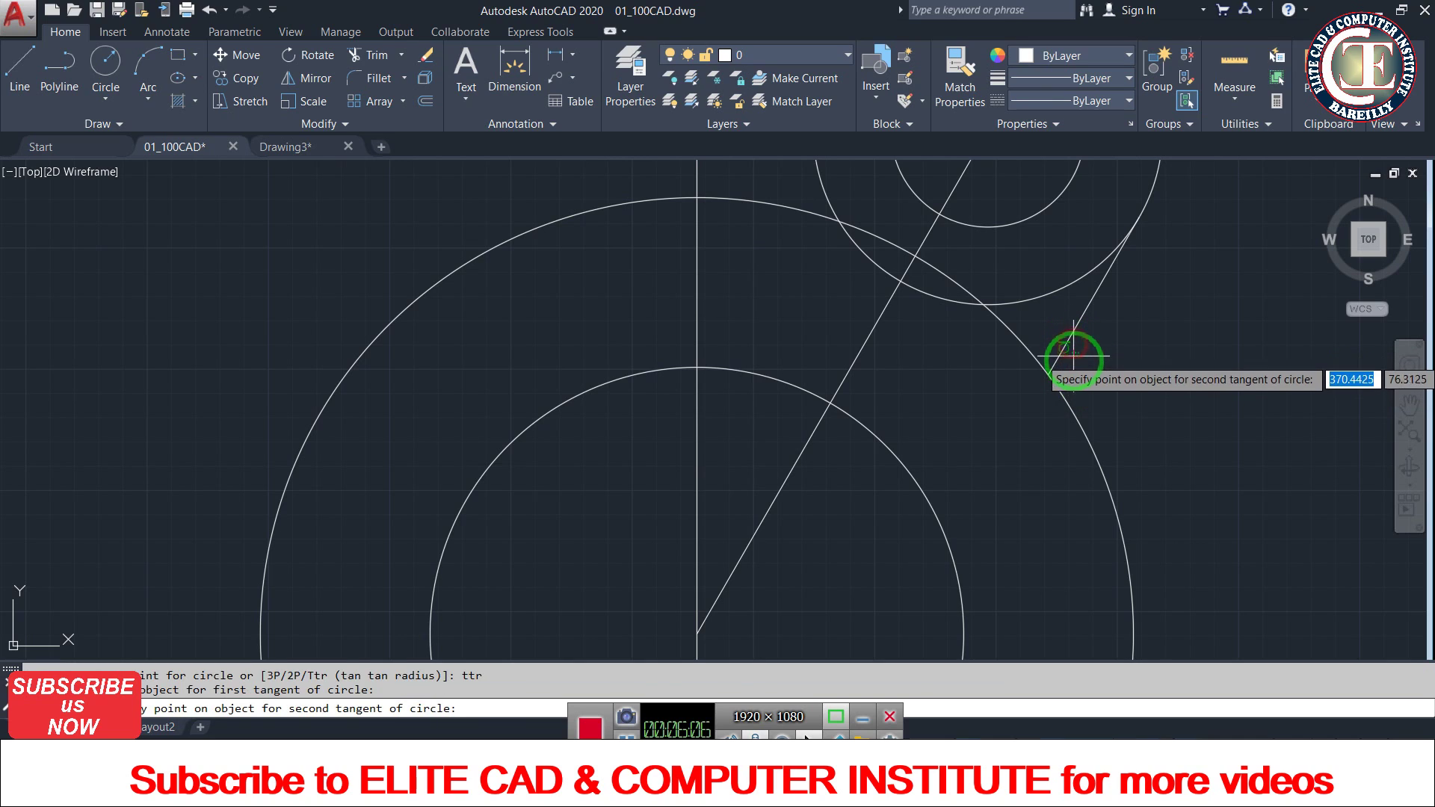
left_click(1076, 409)
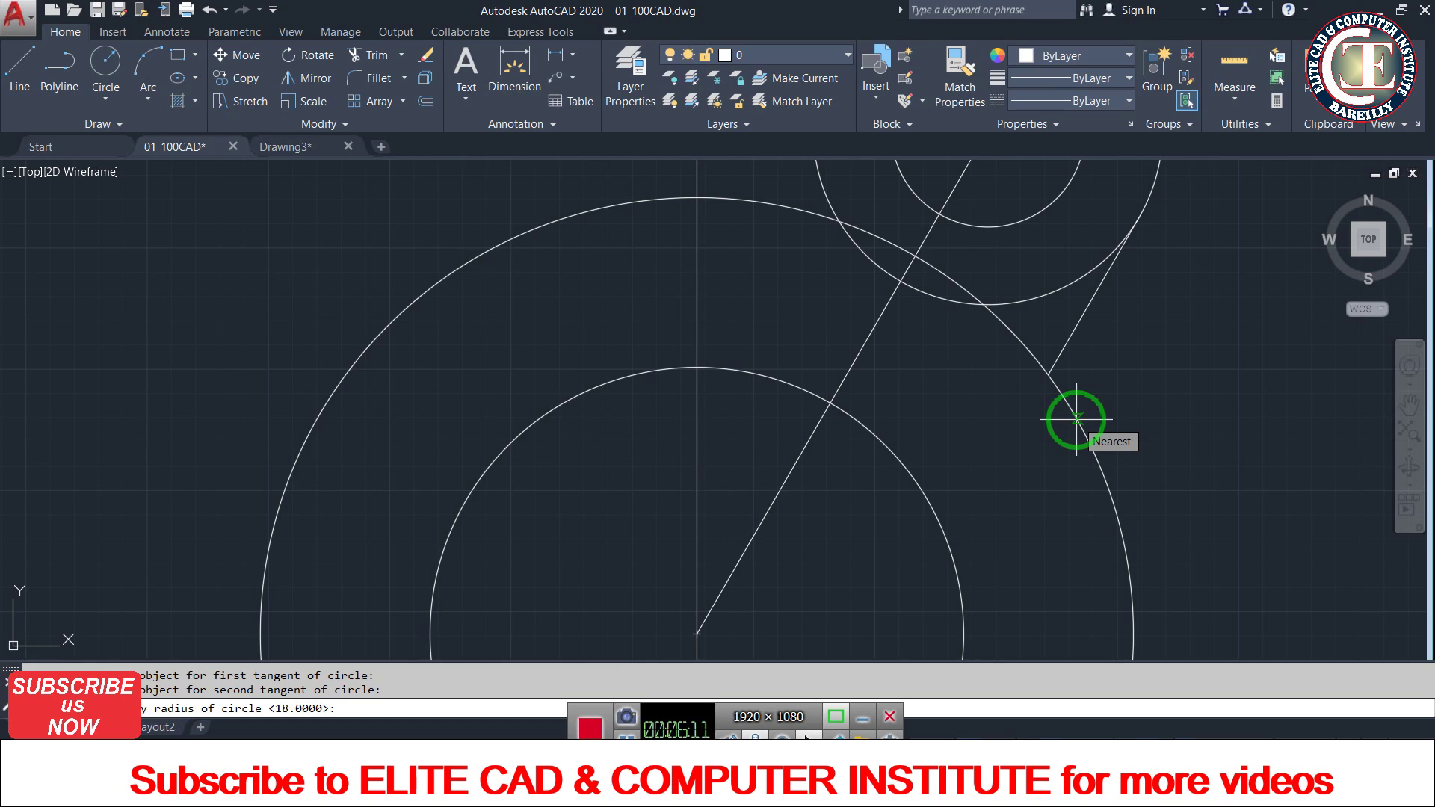
type("5")
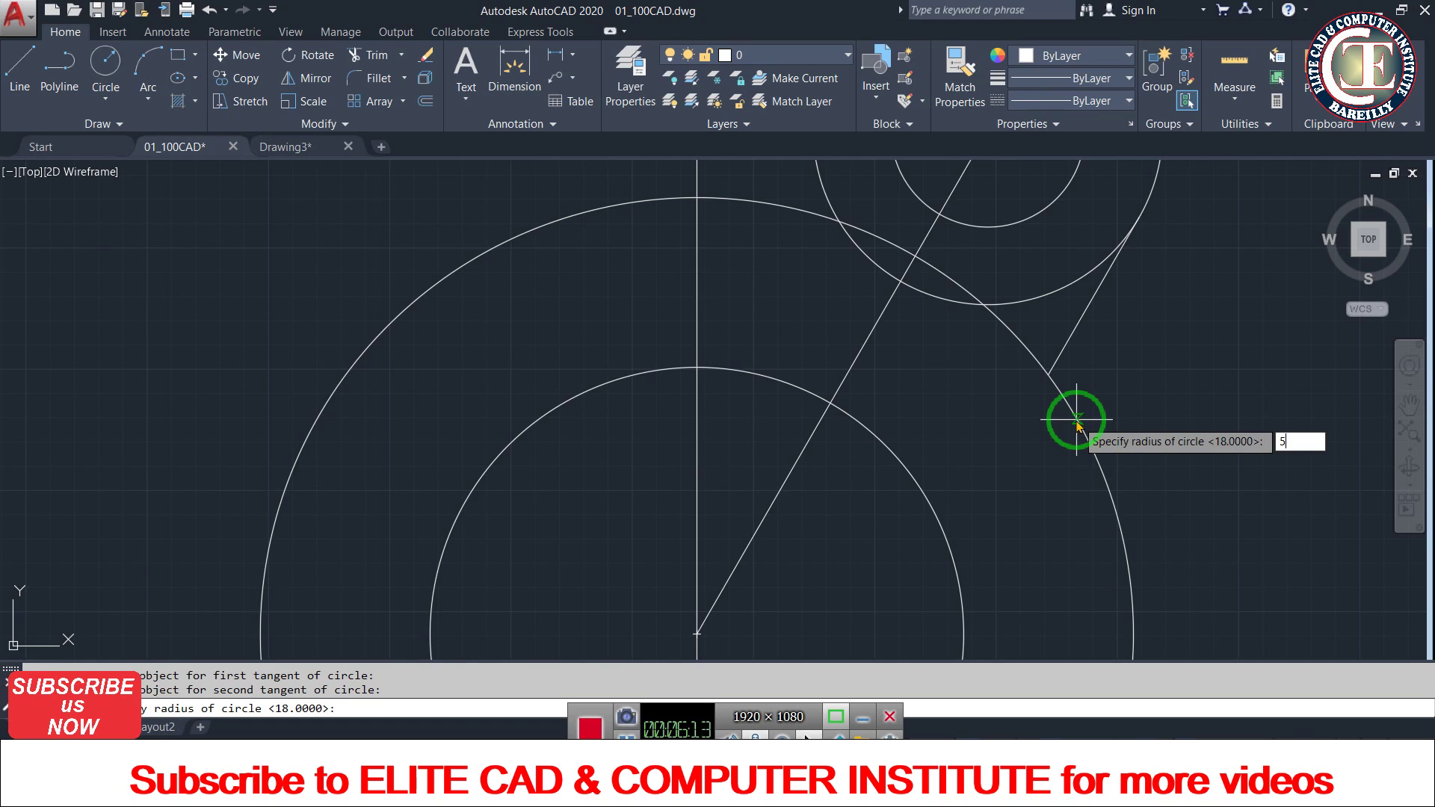
key("Return")
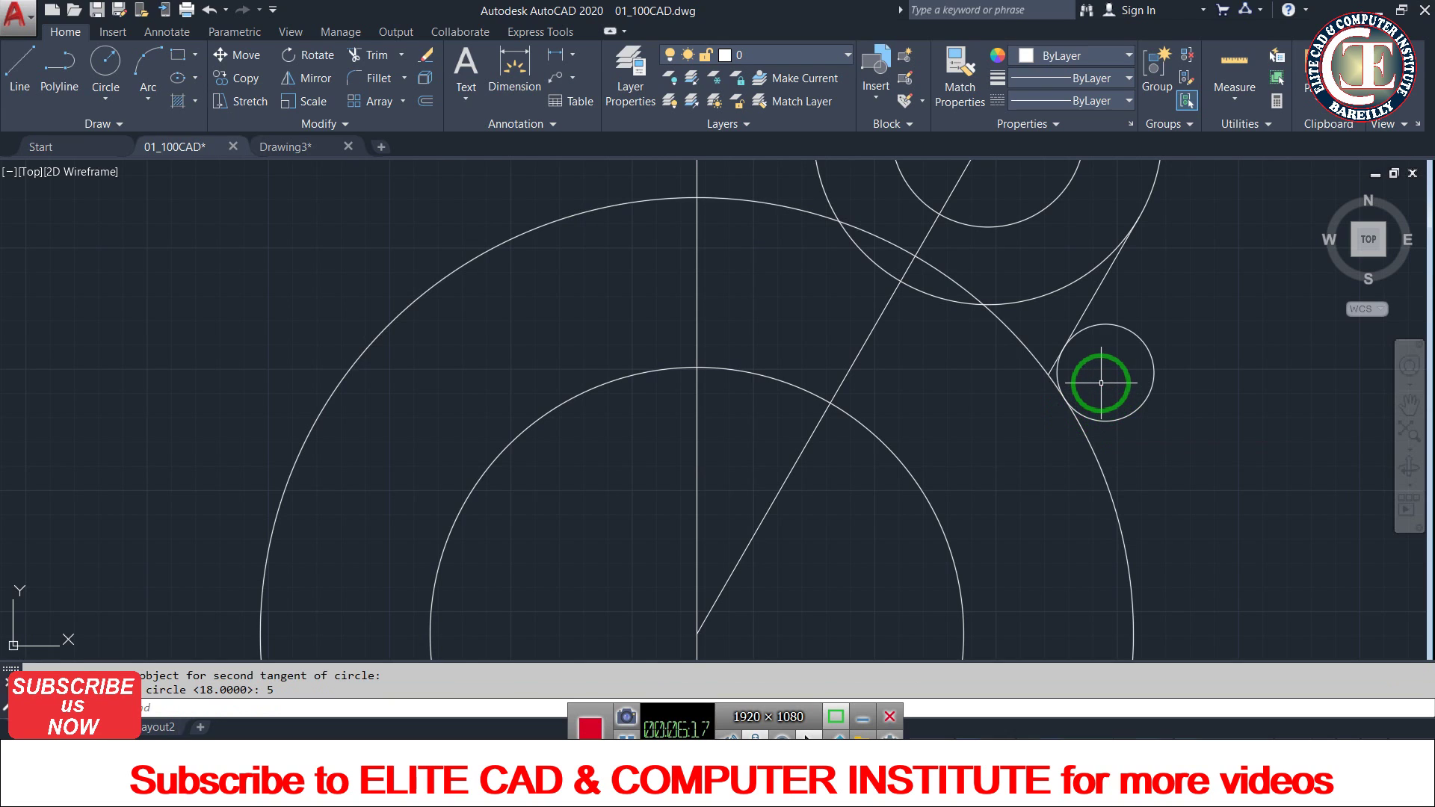
type("tr")
- Trim the small circle's outer arc and leftover arcs around the upper-right lobe
key("Return")
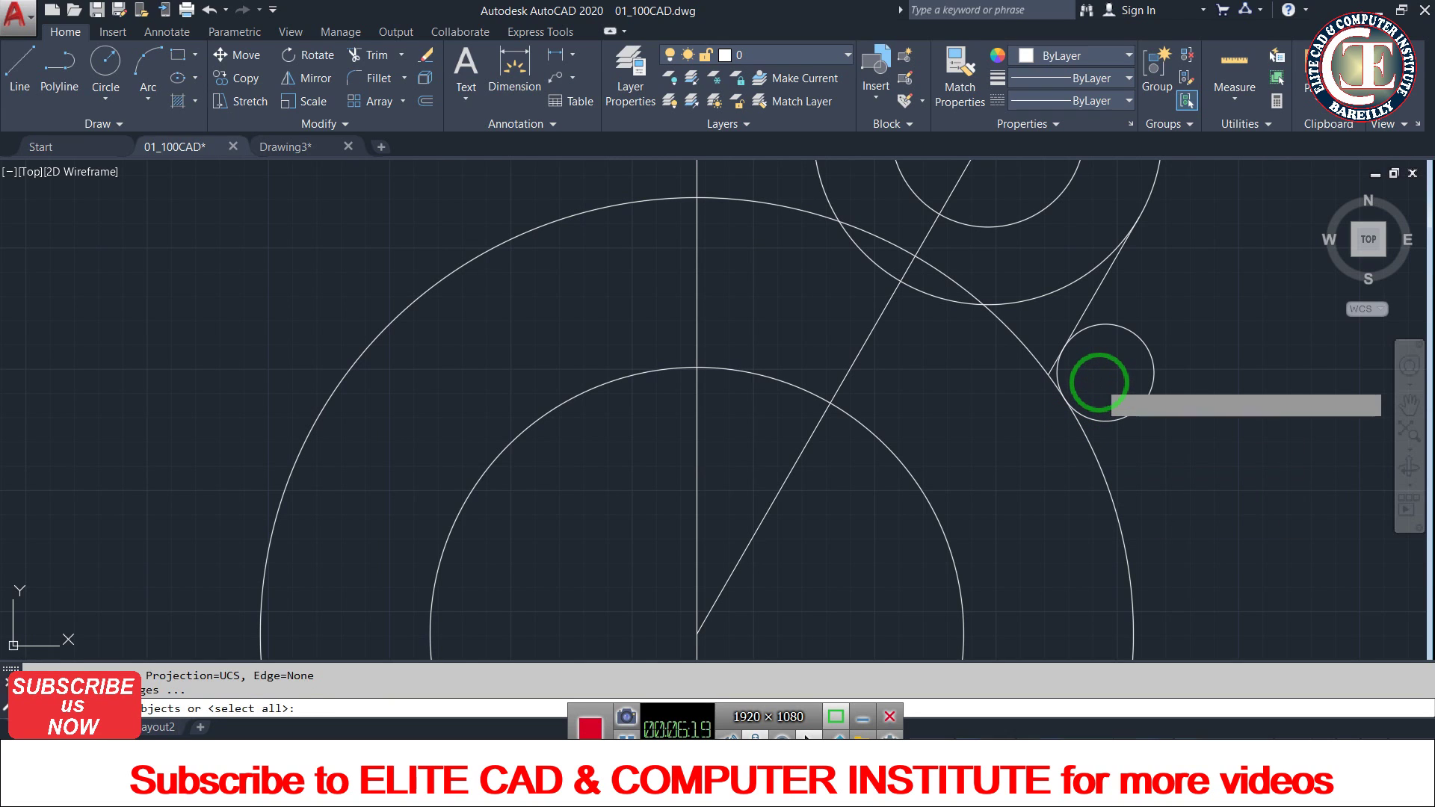
key("Return")
left_click(1146, 350)
scroll(1052, 373, "up", 3)
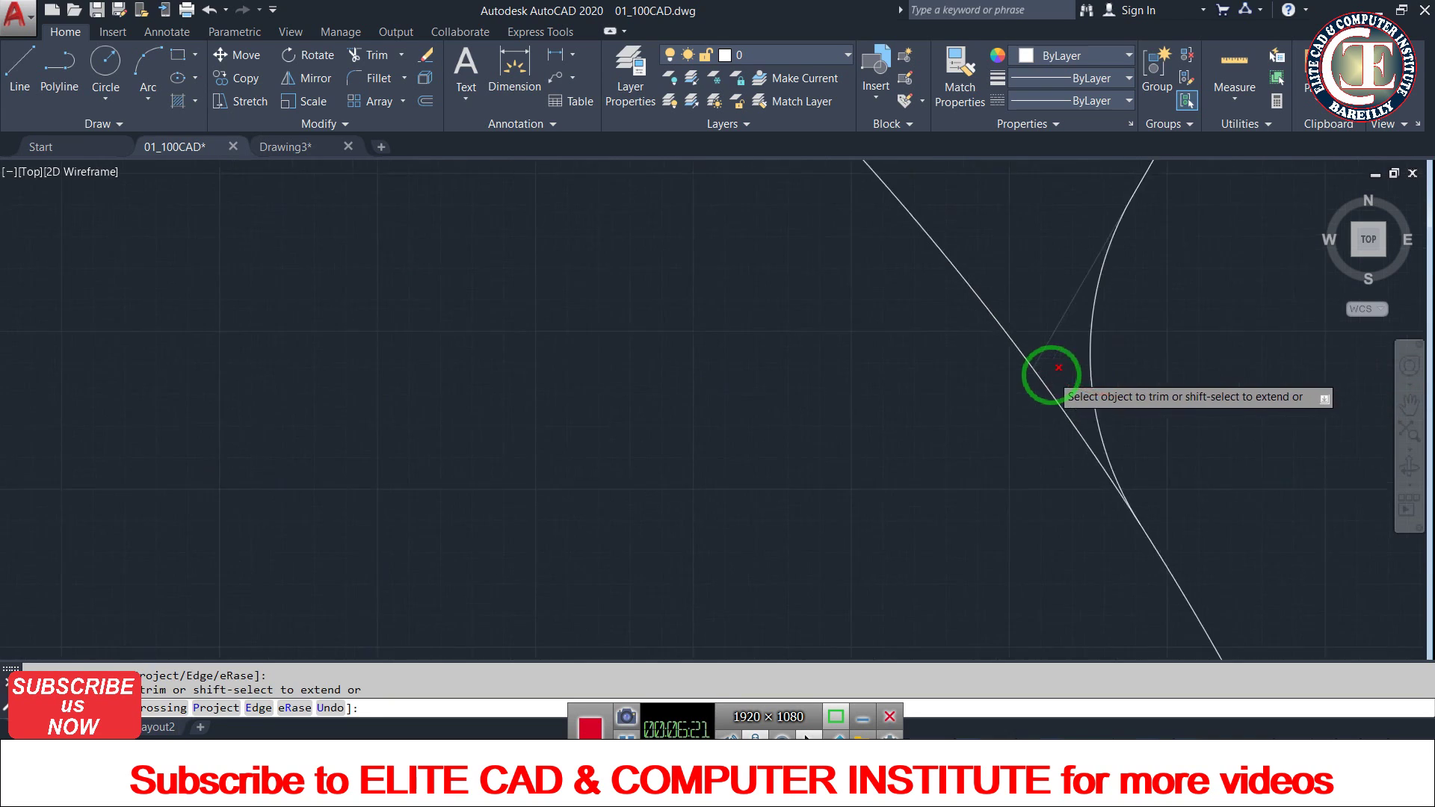
left_click(1058, 339)
left_click(1031, 278)
scroll(1031, 418, "down", 3)
scroll(1025, 407, "down", 2)
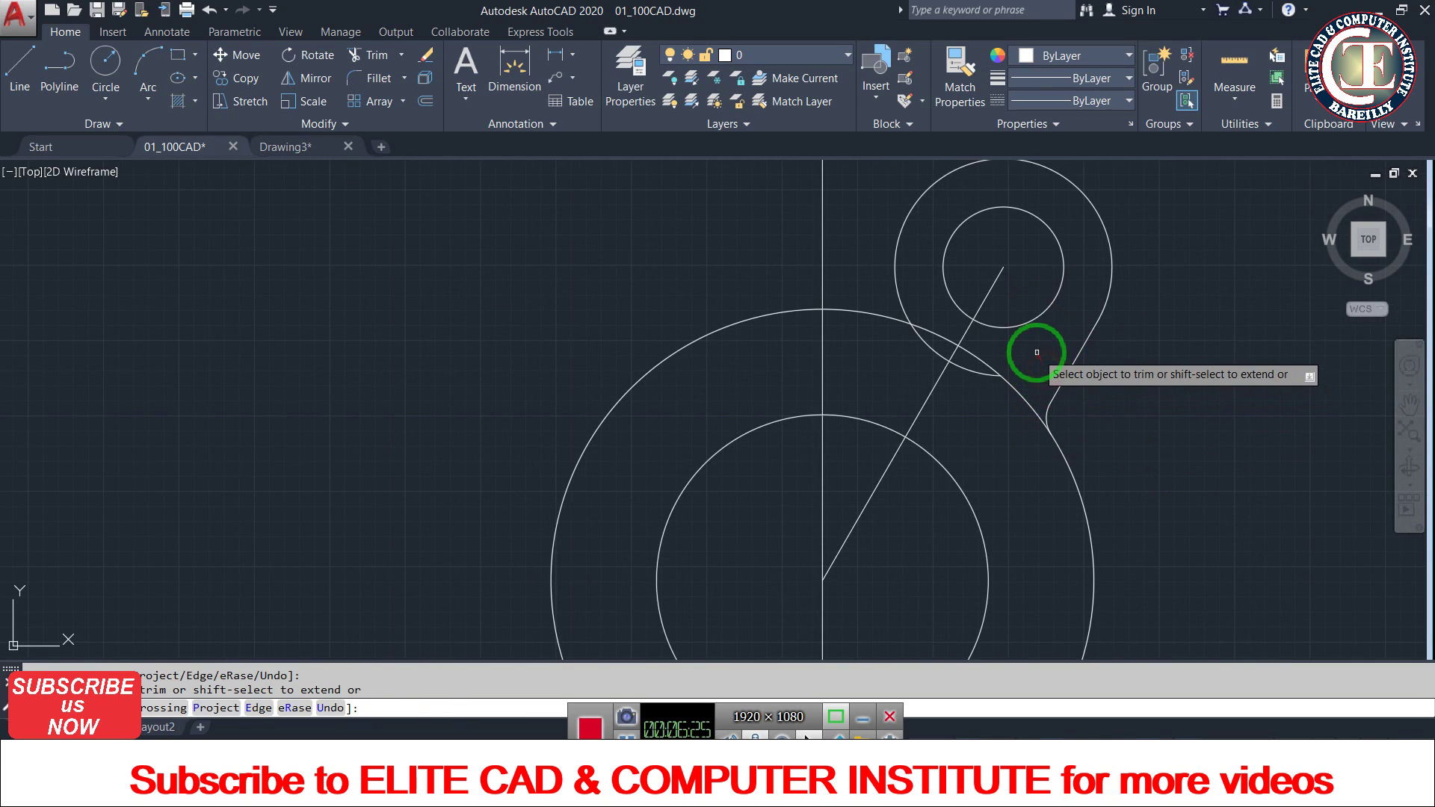
scroll(1031, 357, "down", 2)
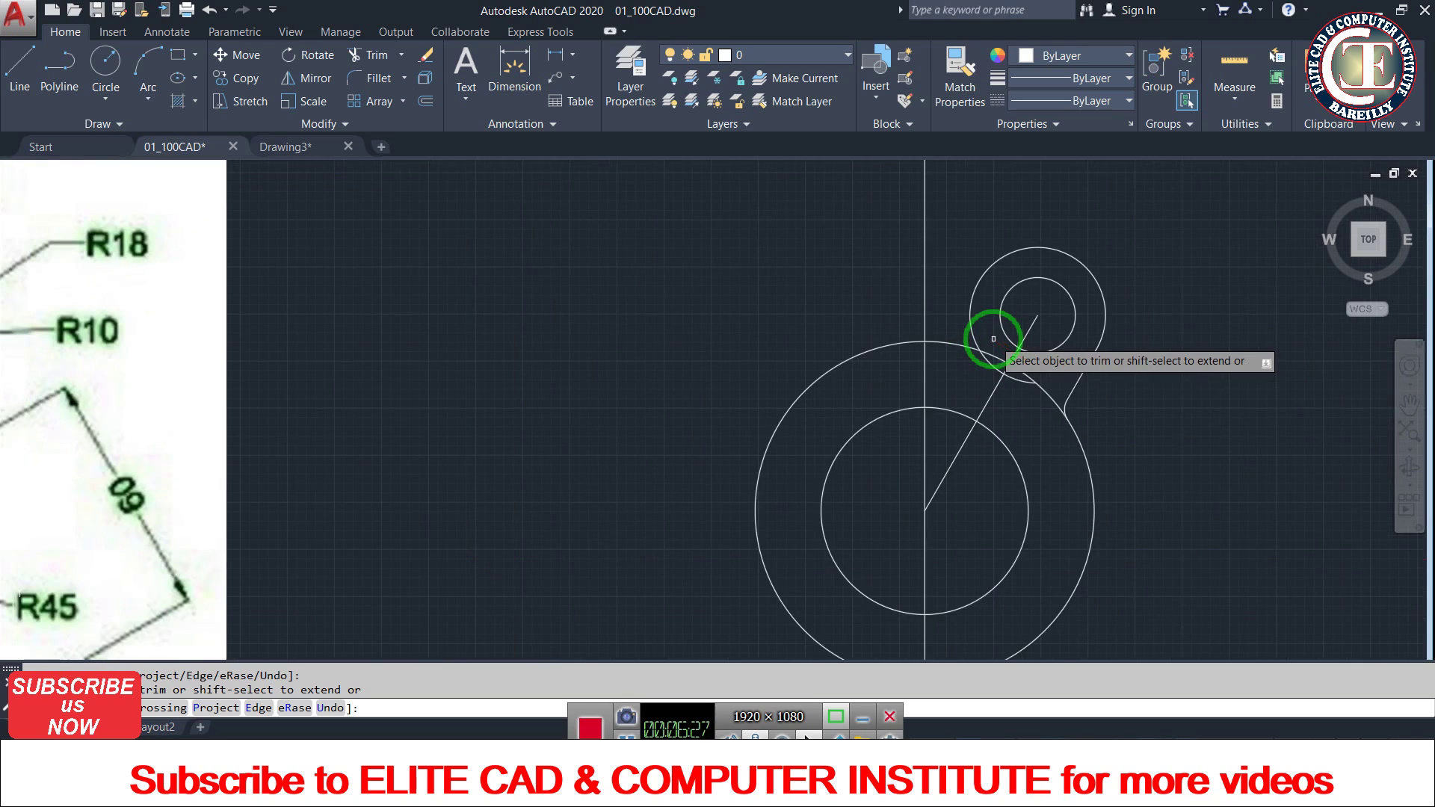
scroll(987, 331, "up", 2)
left_click_drag(969, 373, 1031, 426)
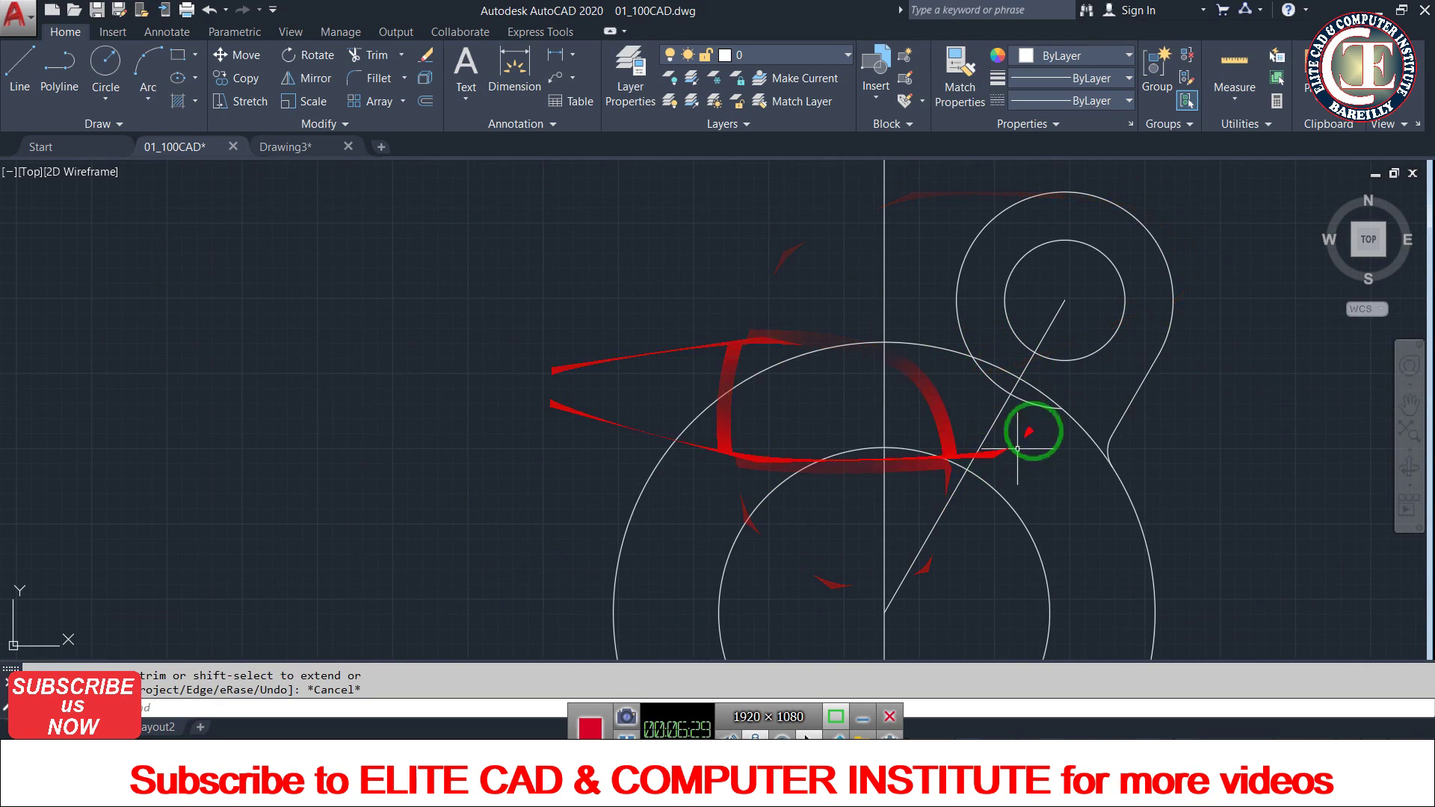
key("Escape")
- Start Mirror and select the upper-right lobe's circles, outer arc, tangent line and fillet
type("i")
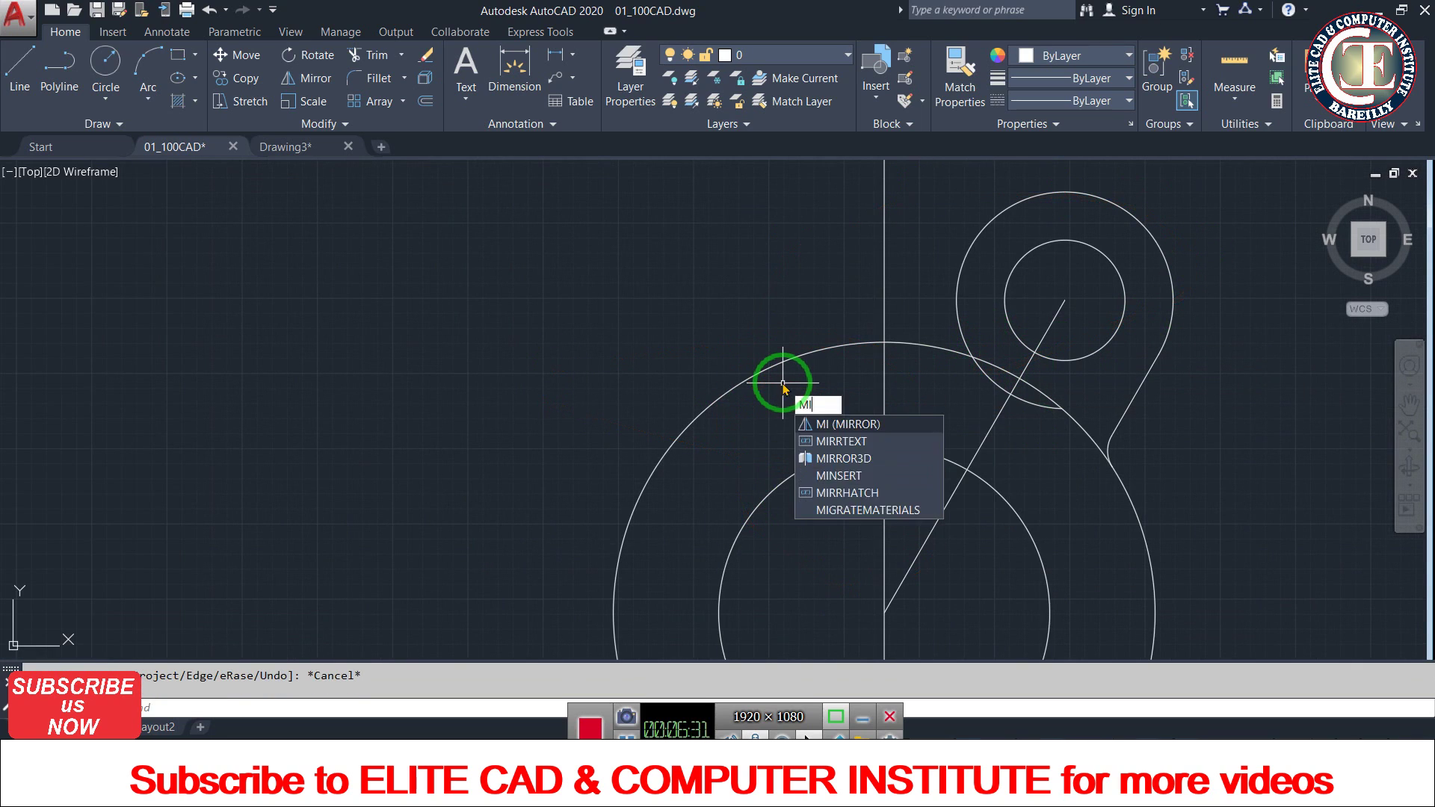
key("Return")
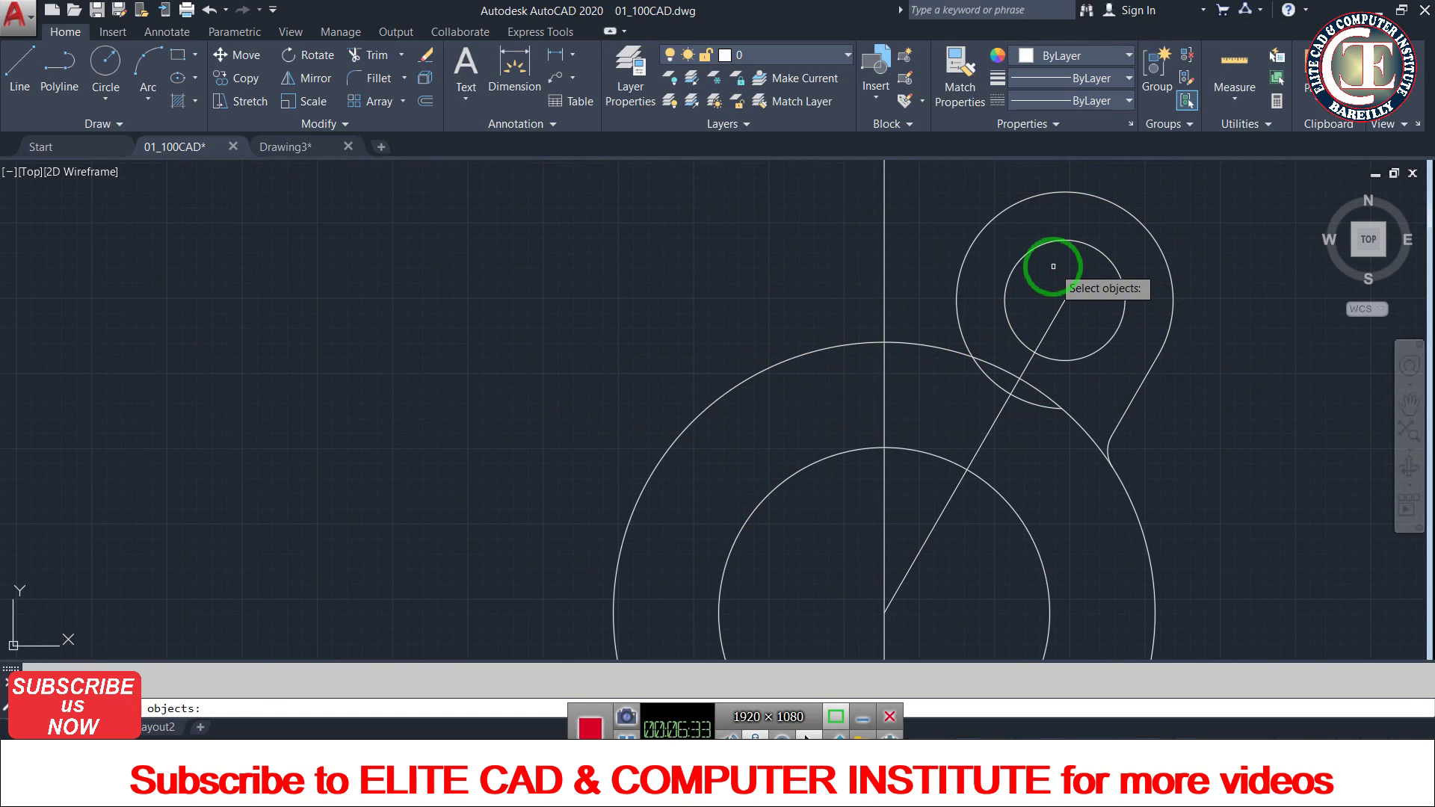
left_click(1050, 265)
left_click(1018, 233)
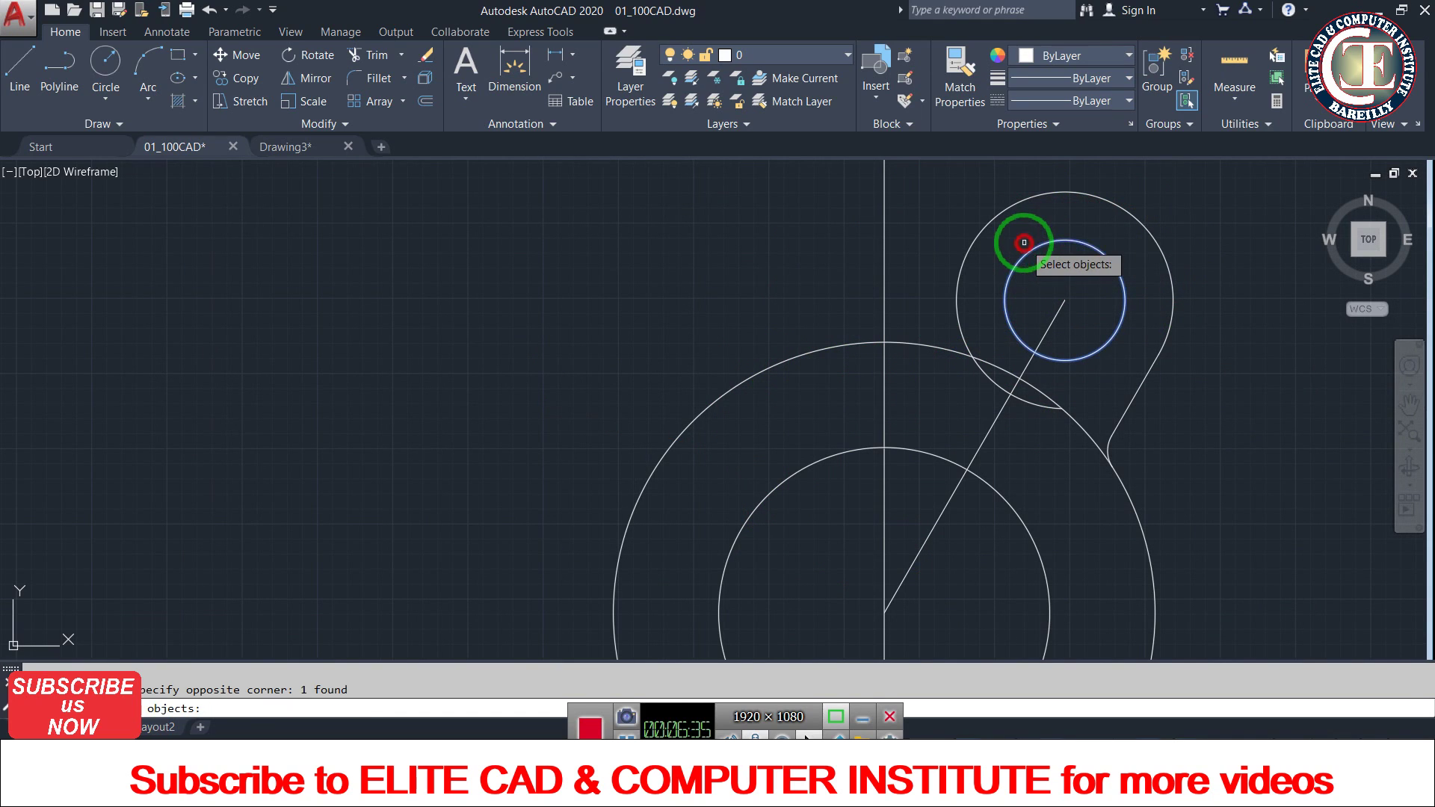
left_click(1021, 211)
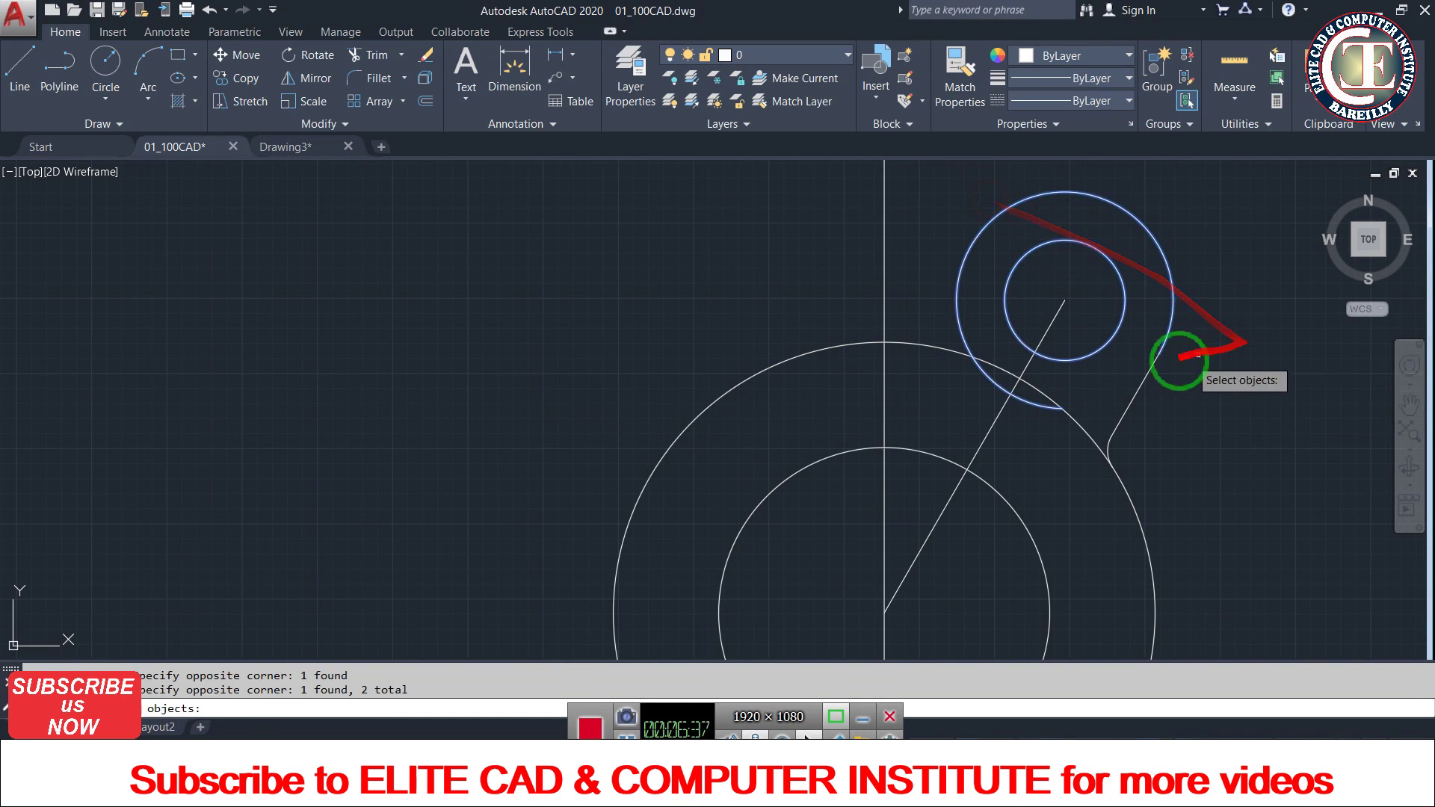
left_click(1165, 366)
left_click(1102, 414)
left_click(1128, 441)
left_click(1098, 467)
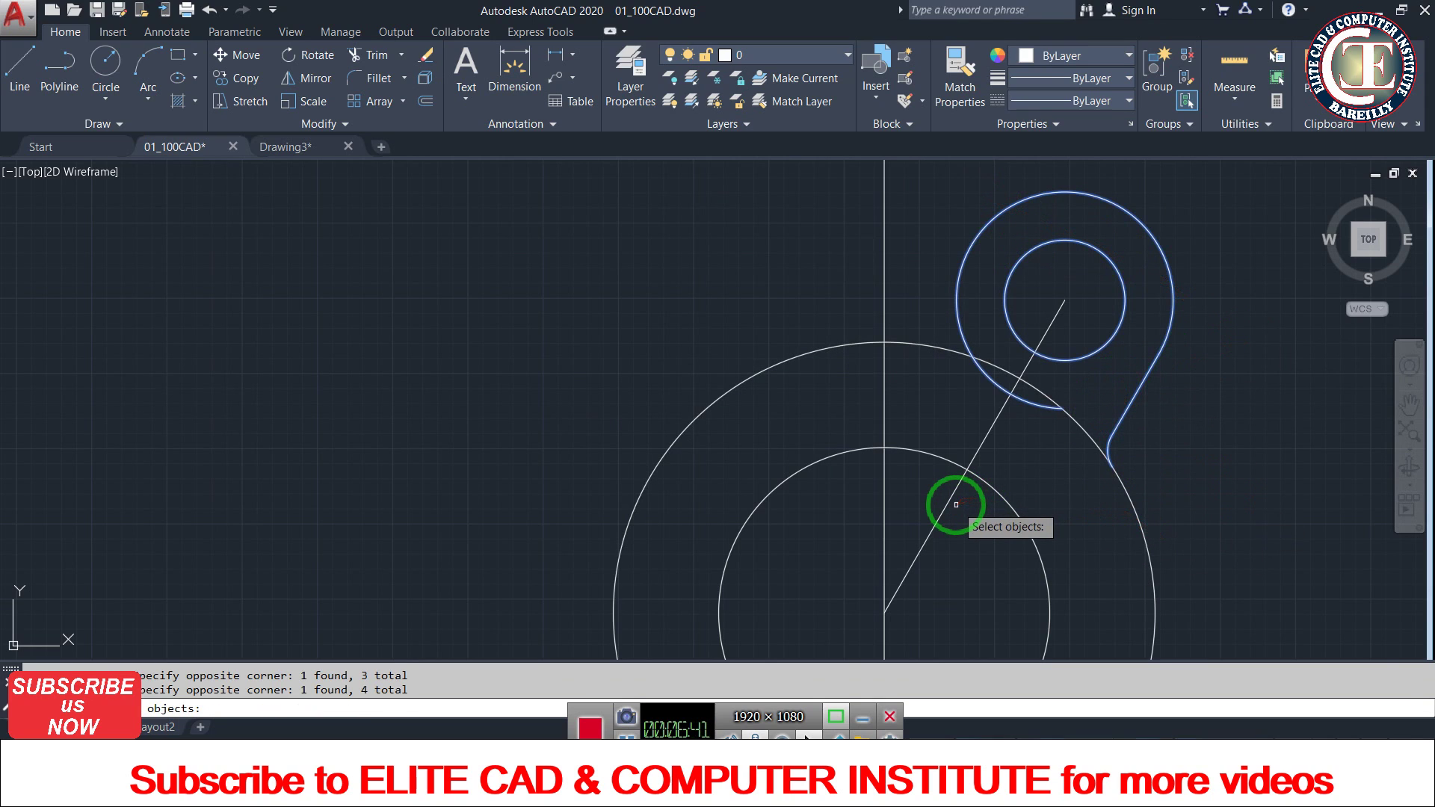
key("Return")
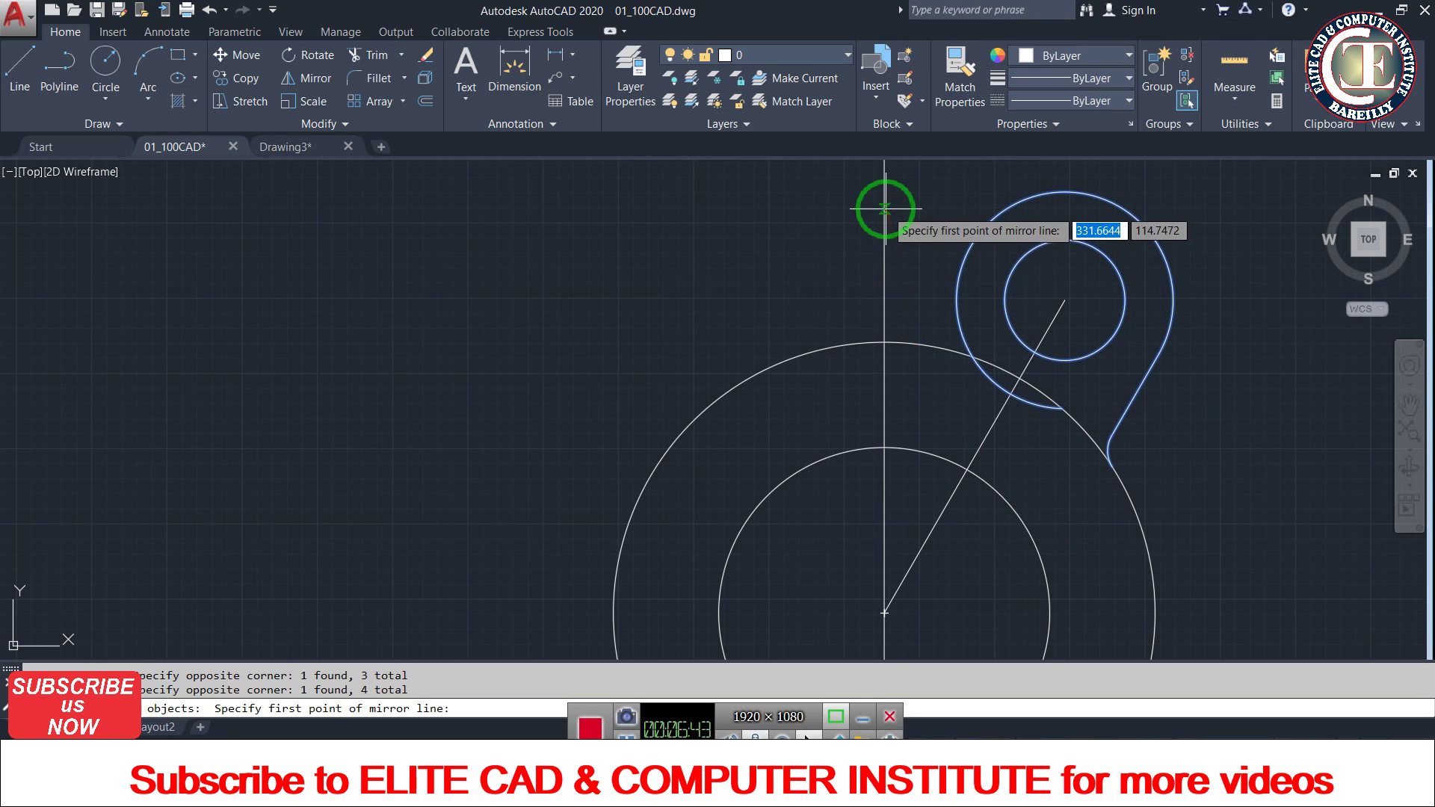
- Mirror the selected lobe across the vertical centerline, keeping the originals
left_click(884, 208)
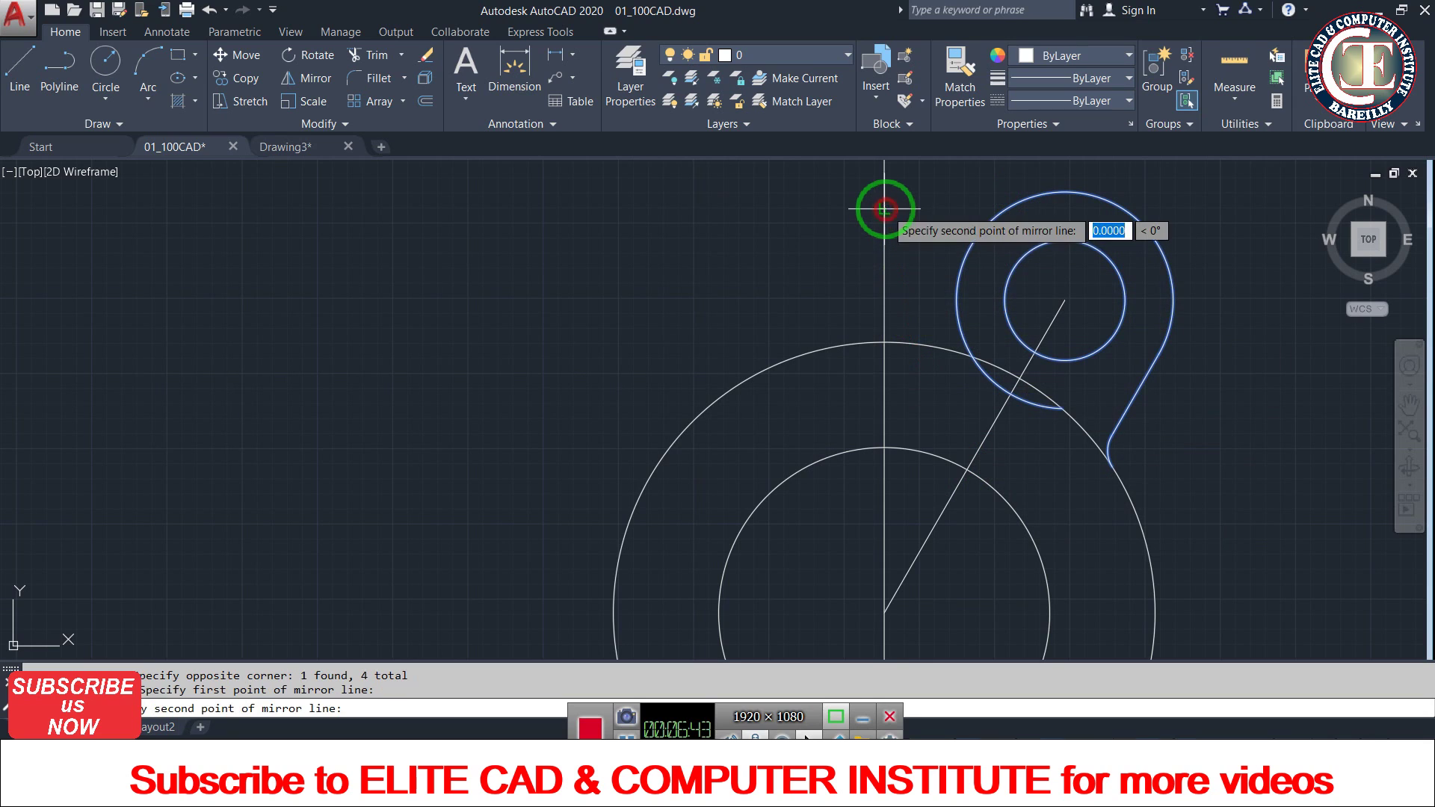
left_click(884, 421)
left_click(933, 468)
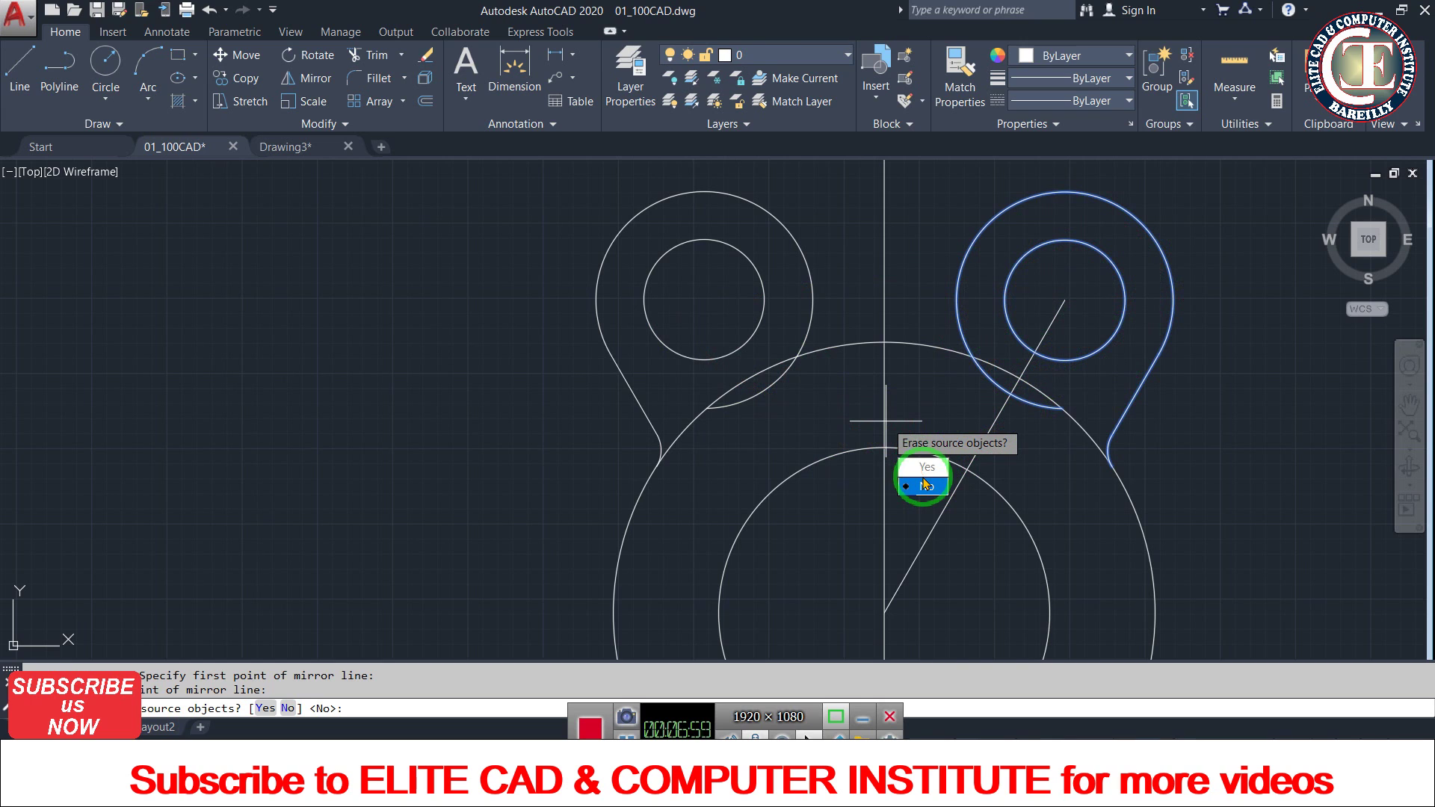
left_click(924, 484)
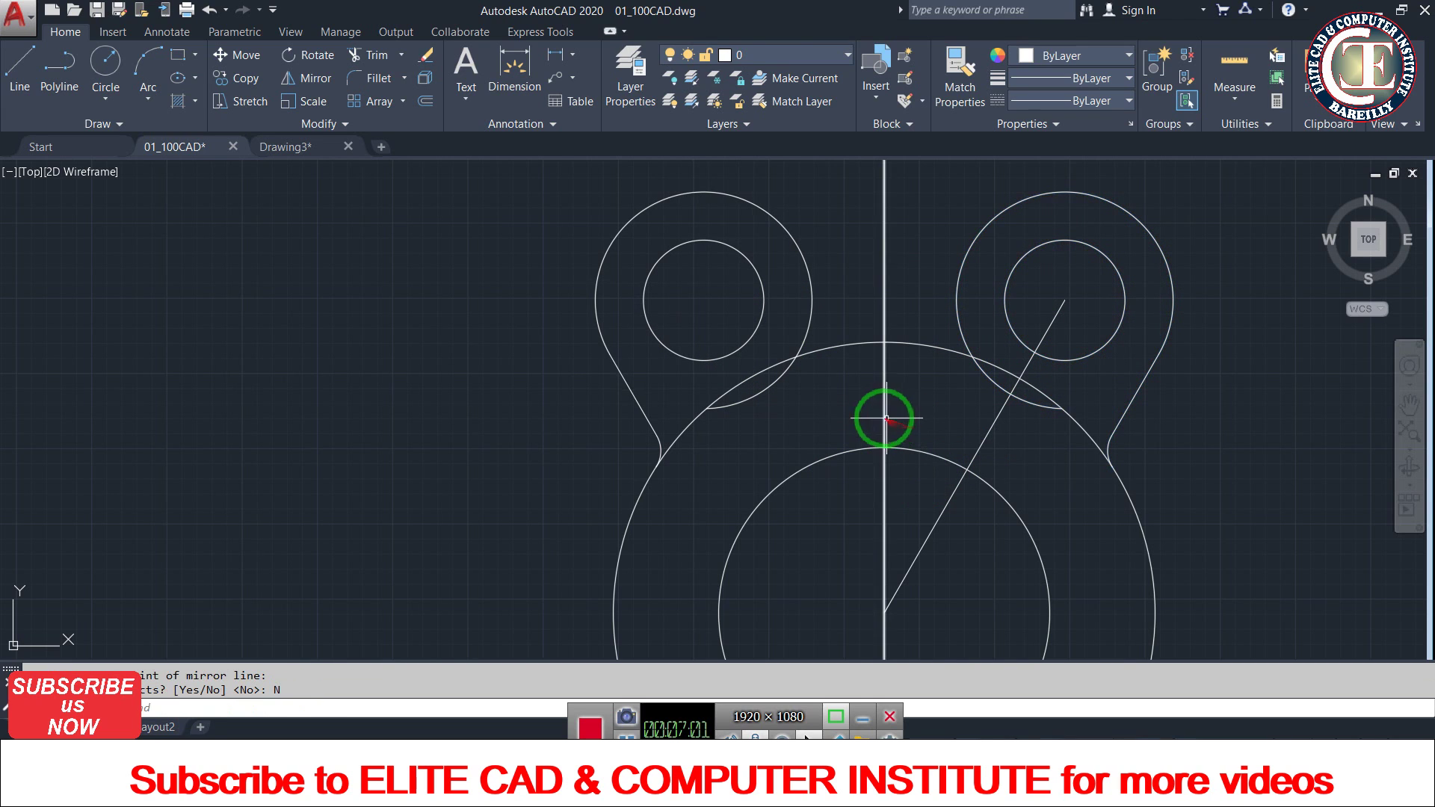
scroll(816, 410, "down", 4)
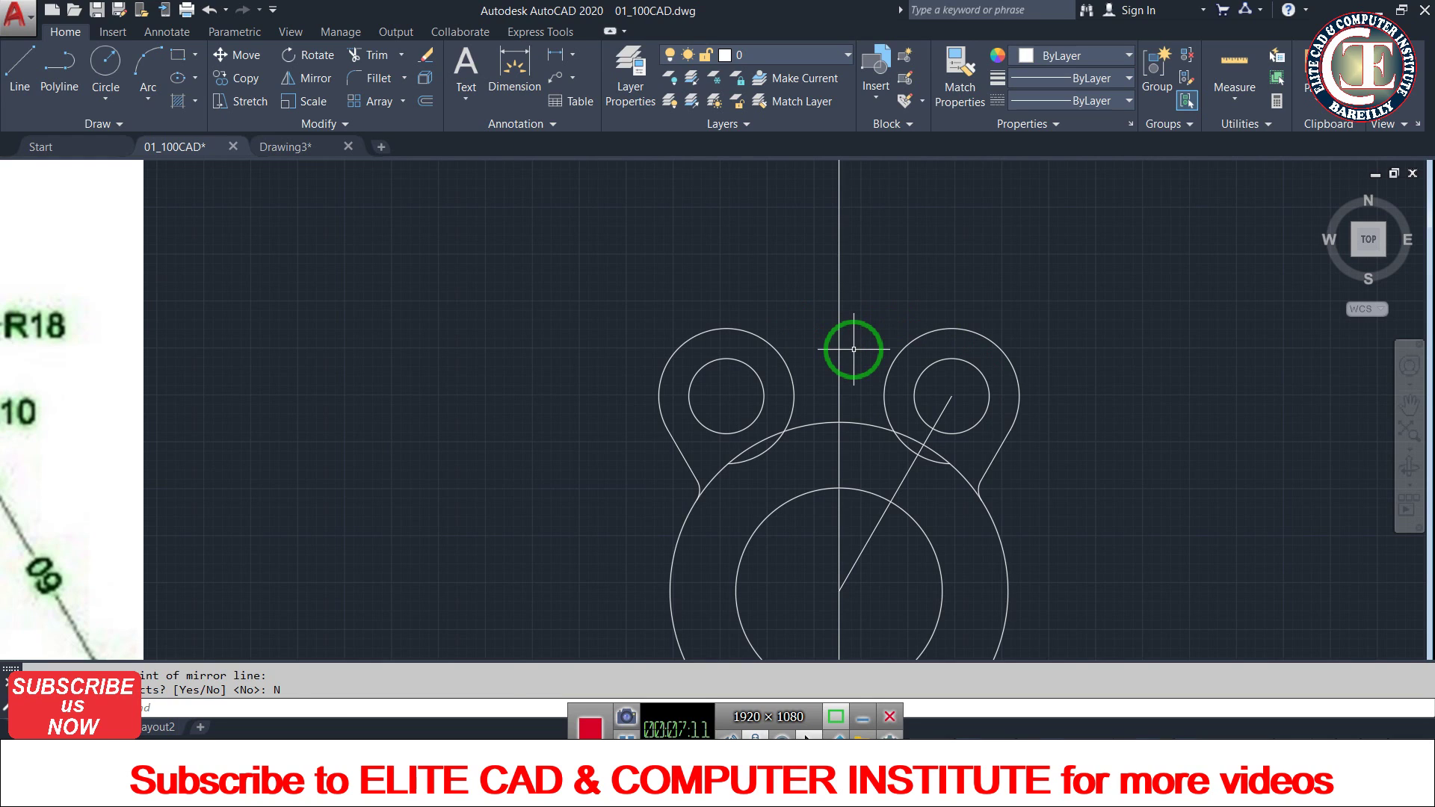
- Draw an R18 circle tangent to both upper lobe circles
type("c")
key("Return")
type("ttr")
key("Return")
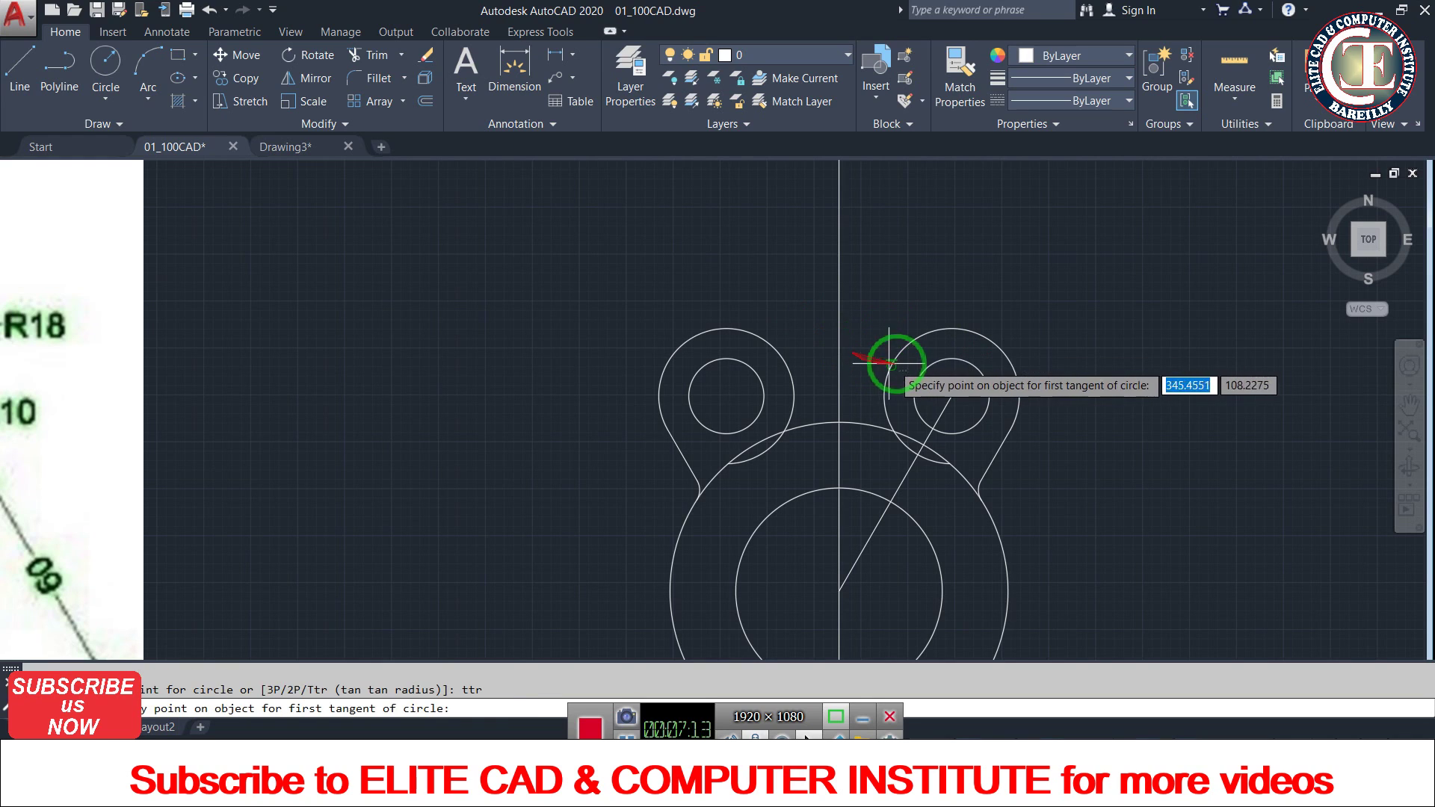
left_click(906, 344)
left_click(789, 357)
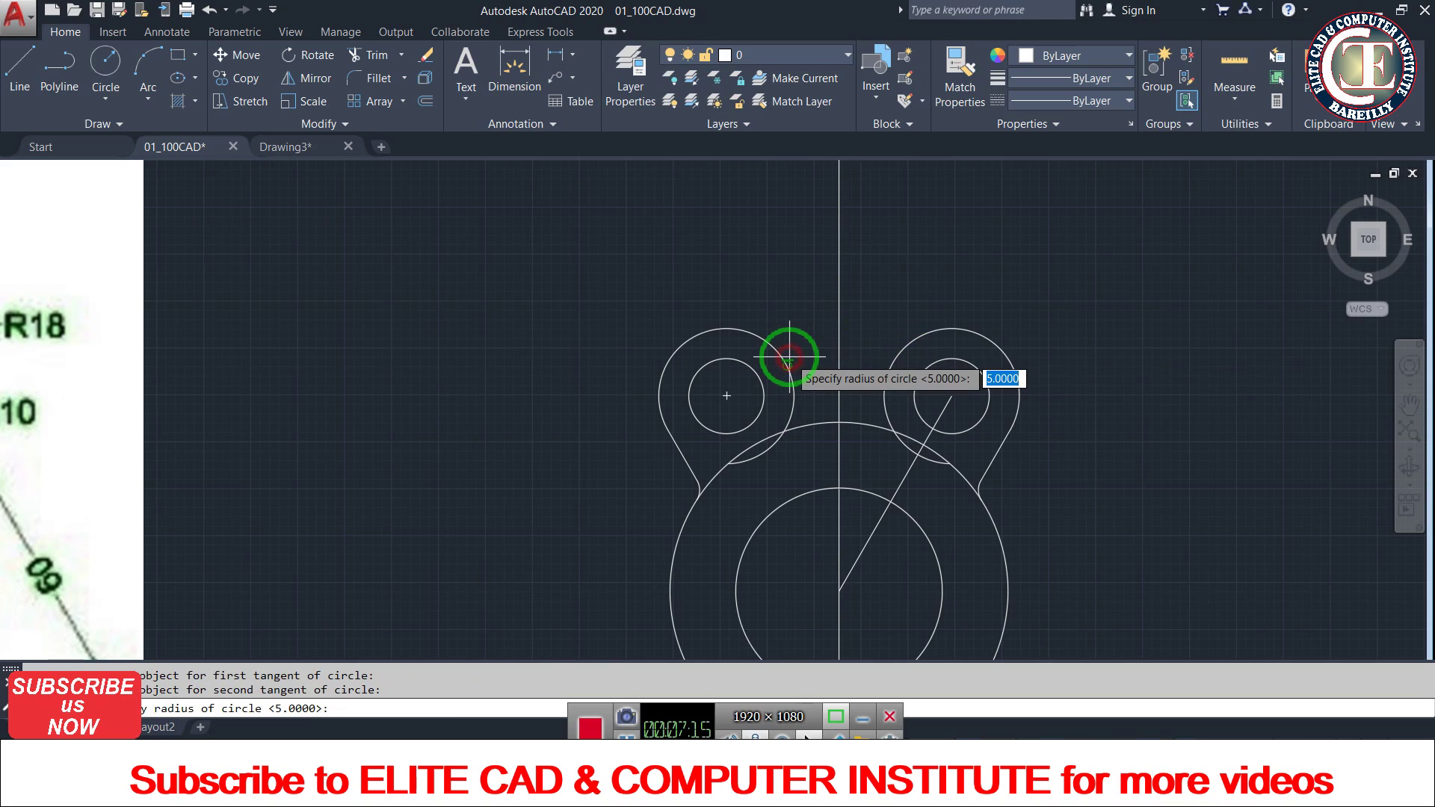
type("10")
key("Return")
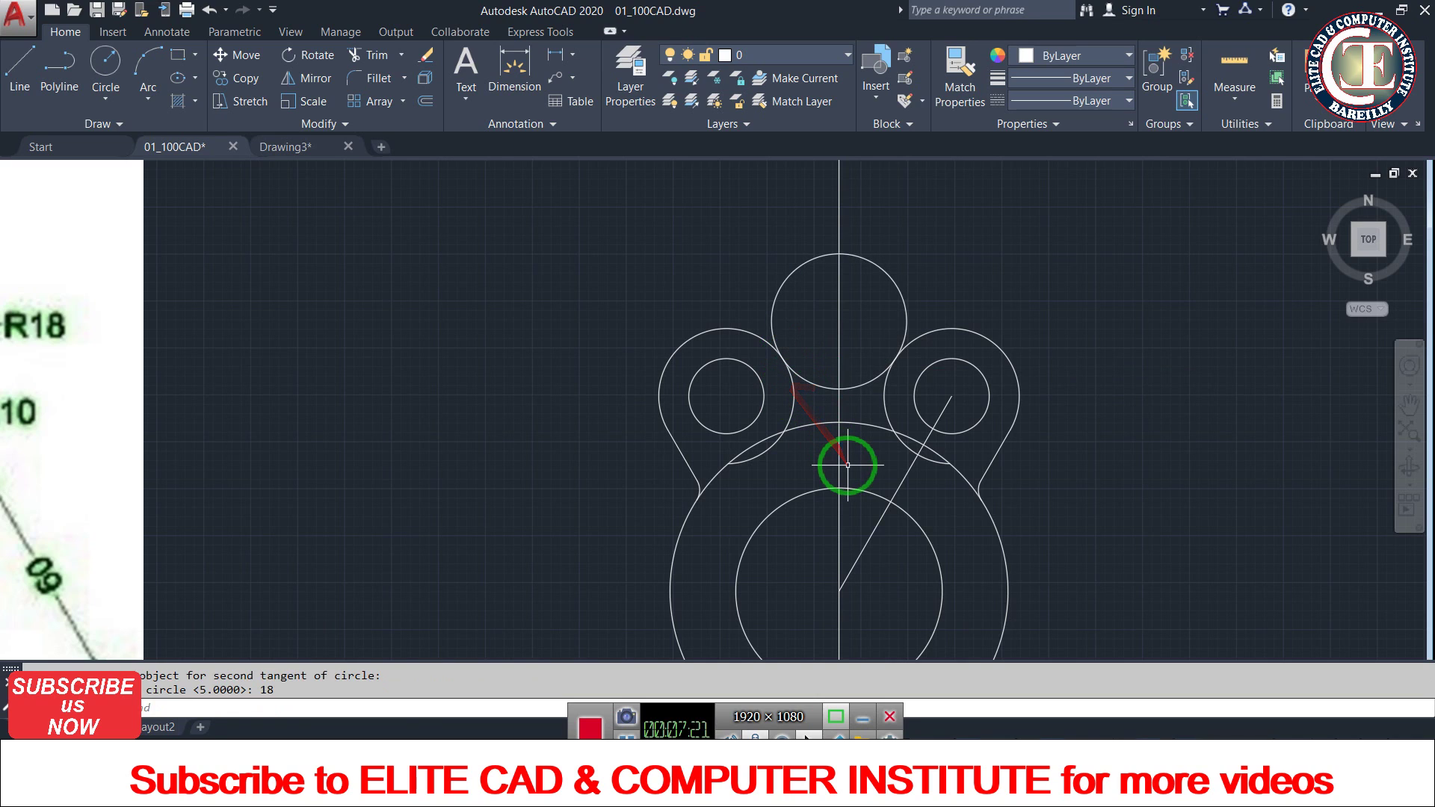
- Trim the tangent circle's upper arc and leftover arcs between the lobes
type("r")
key("Return")
mouse_move(859, 430)
left_mouse_down()
mouse_move(874, 298)
mouse_move(801, 257)
mouse_move(795, 311)
left_mouse_up()
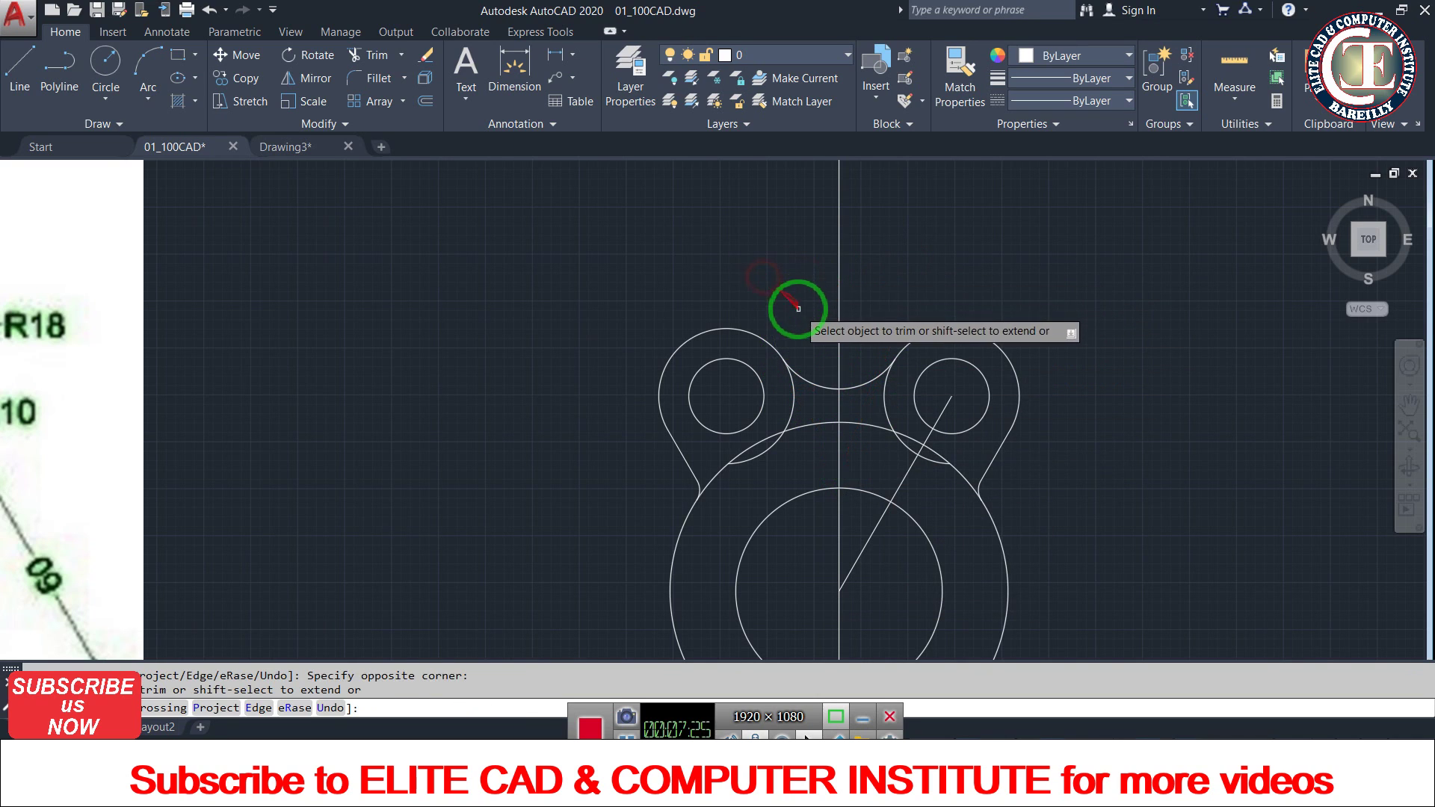
scroll(905, 300, "down", 2)
scroll(818, 373, "up", 4)
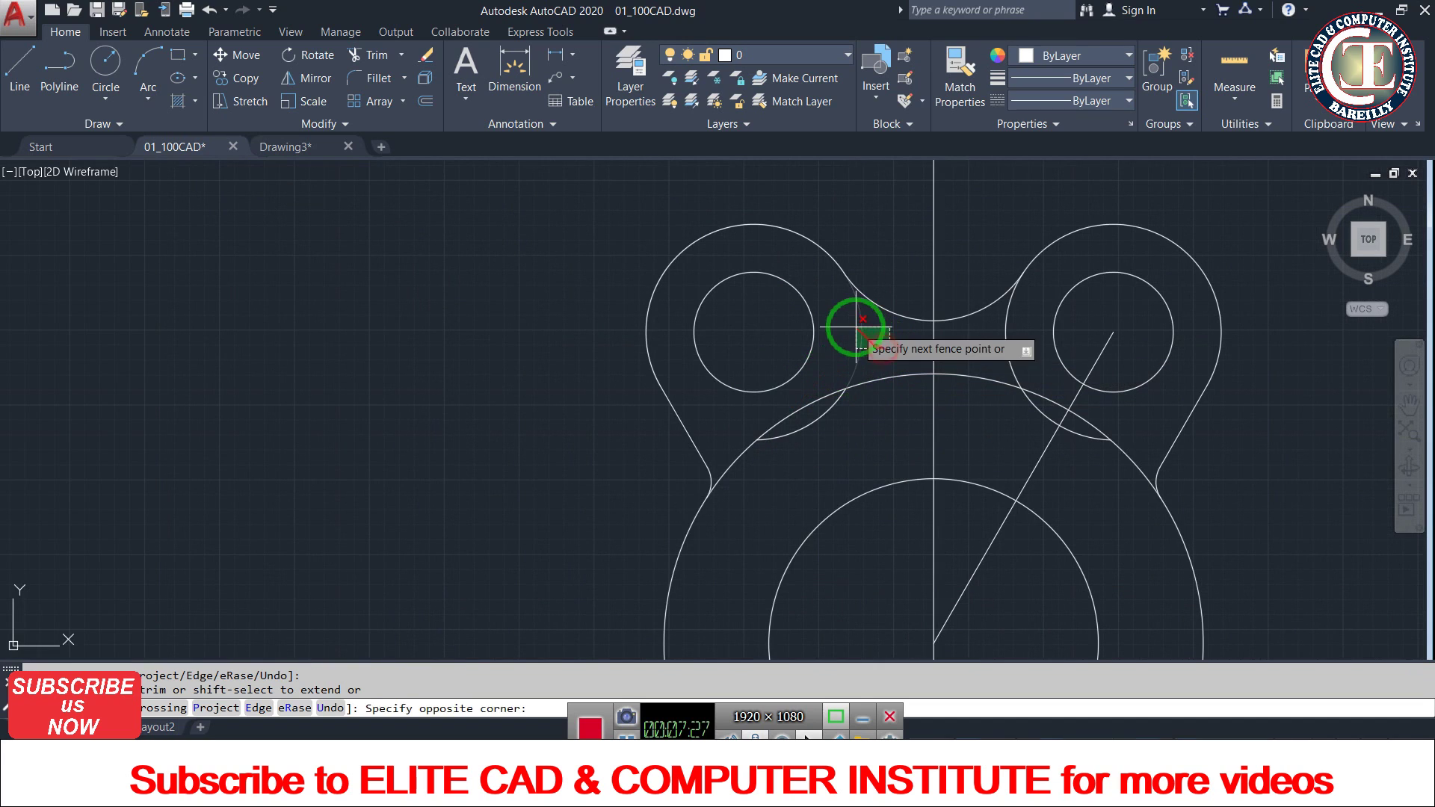
mouse_move(855, 328)
left_mouse_down()
mouse_move(847, 425)
mouse_move(1042, 411)
mouse_move(1014, 376)
mouse_move(824, 416)
mouse_move(1117, 496)
left_mouse_up()
key("Escape")
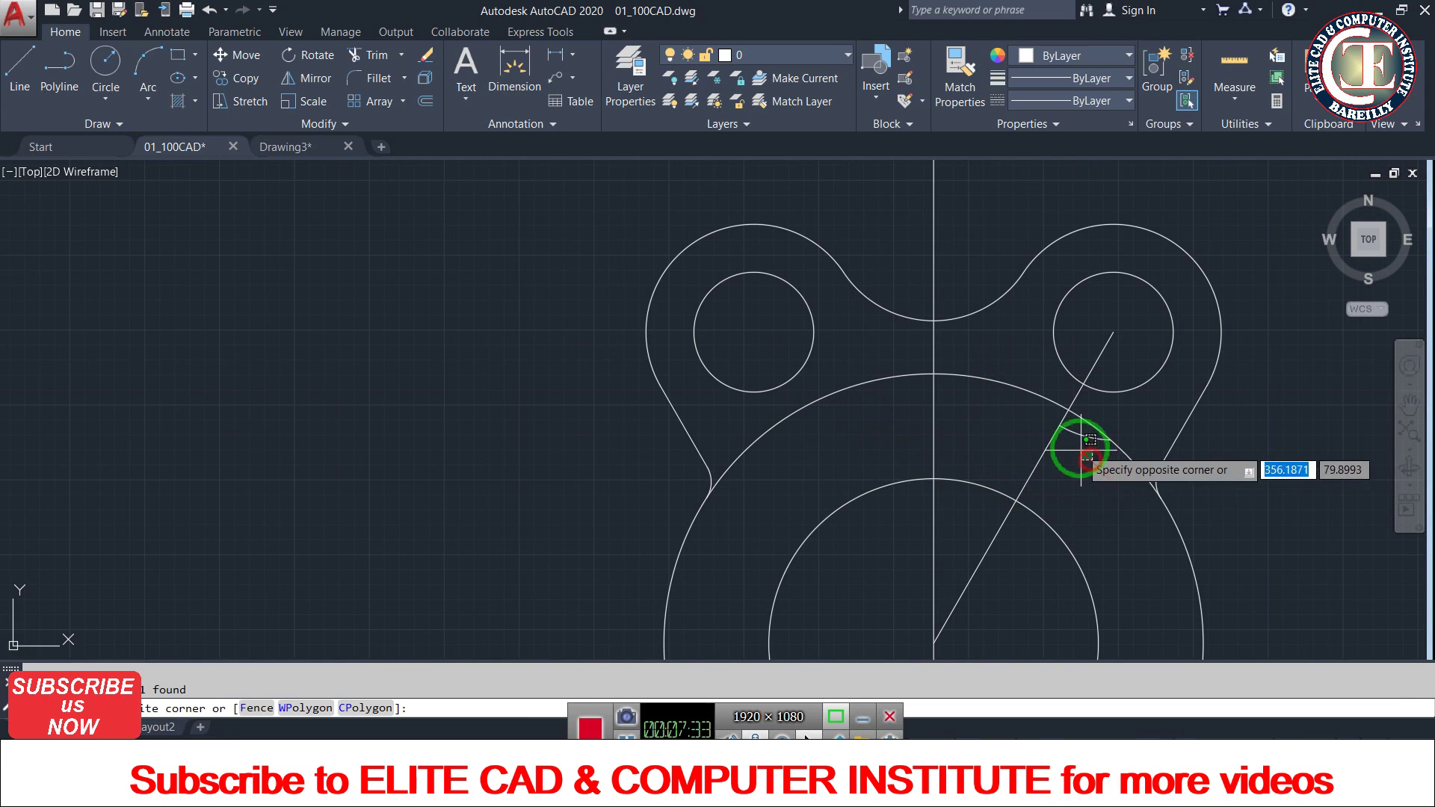
- Make small selections near the right lobe and zoom to review the joined outline
left_click_drag(1074, 433, 1080, 482)
scroll(1091, 385, "down", 3)
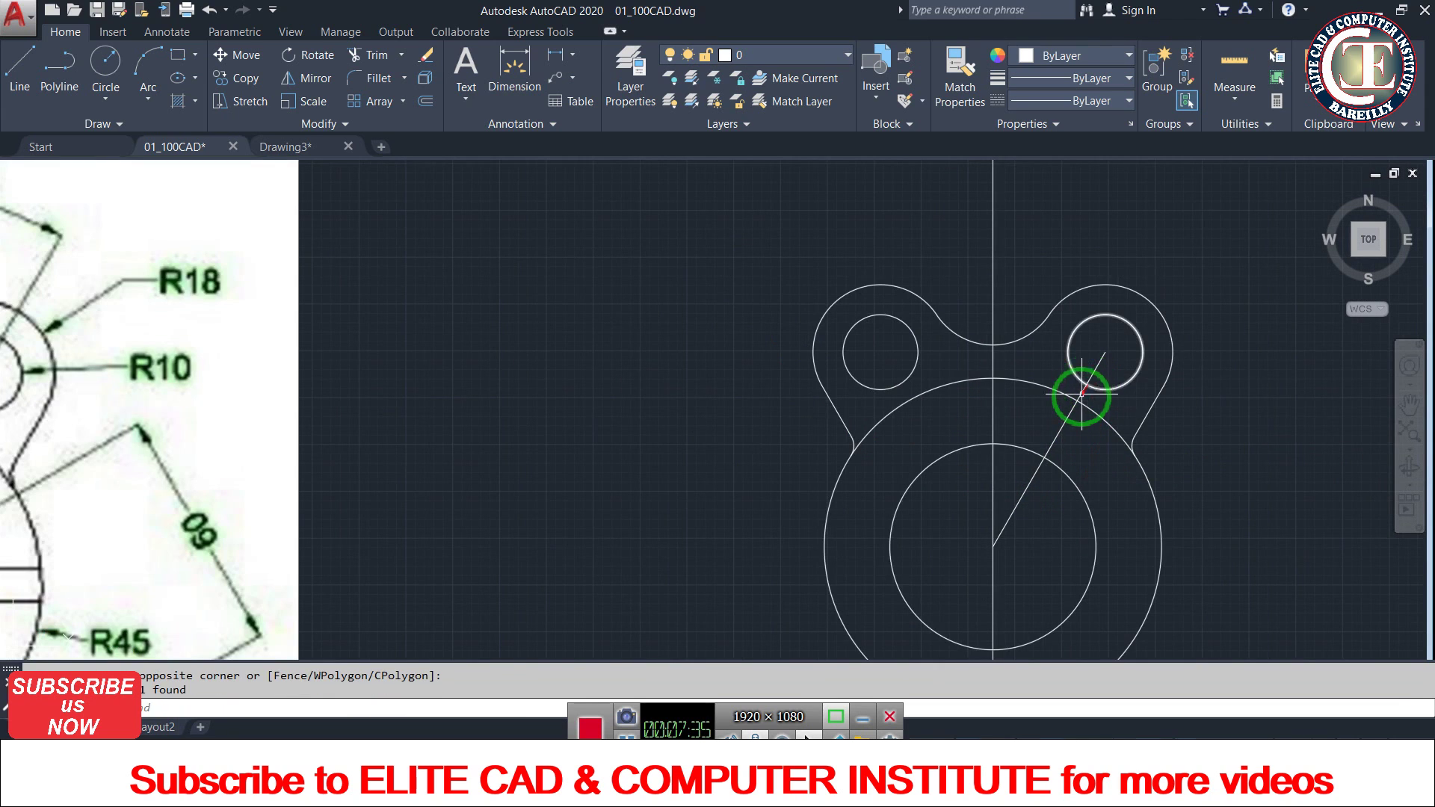
scroll(1083, 407, "down", 2)
scroll(1092, 438, "up", 2)
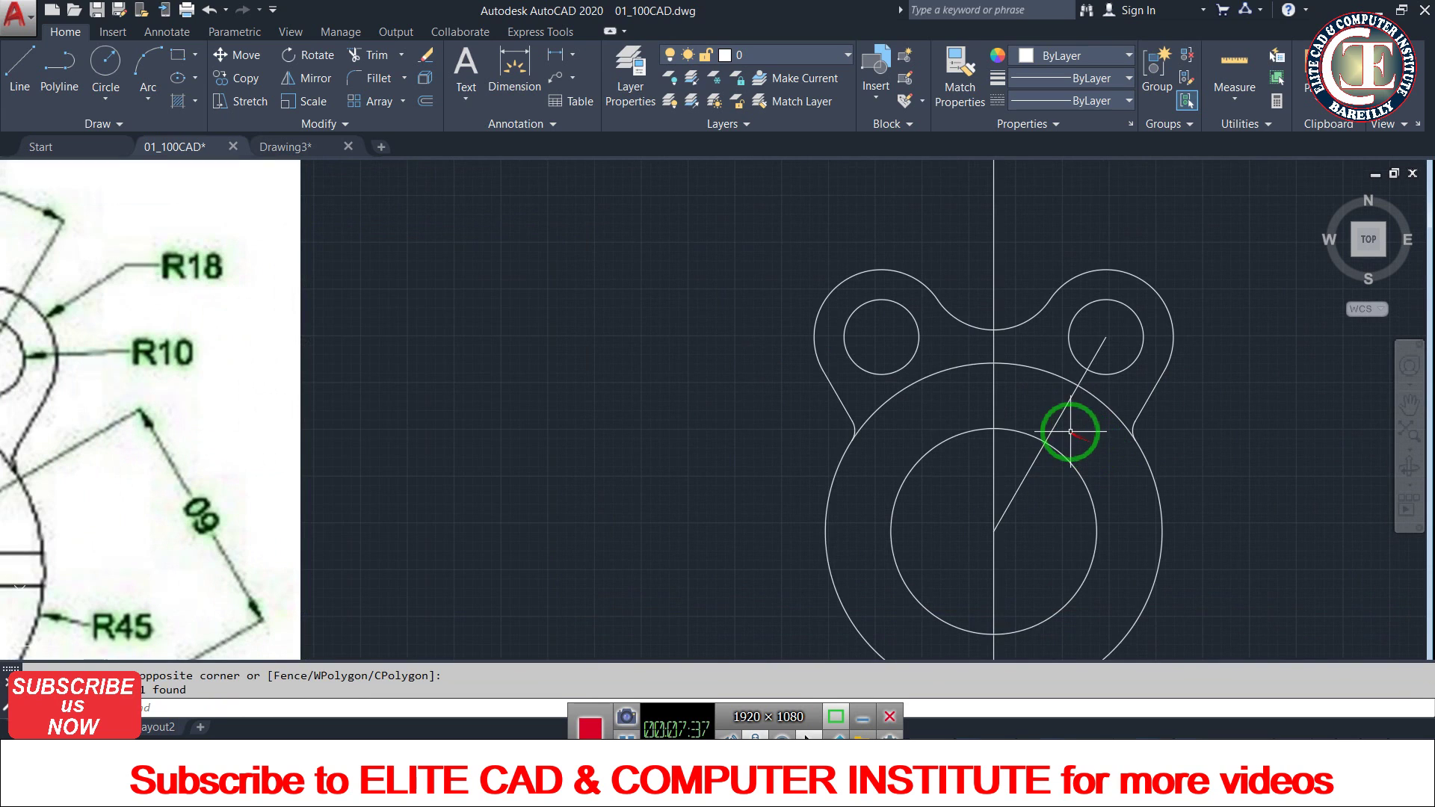
left_click_drag(1076, 441, 1085, 425)
scroll(1083, 428, "down", 2)
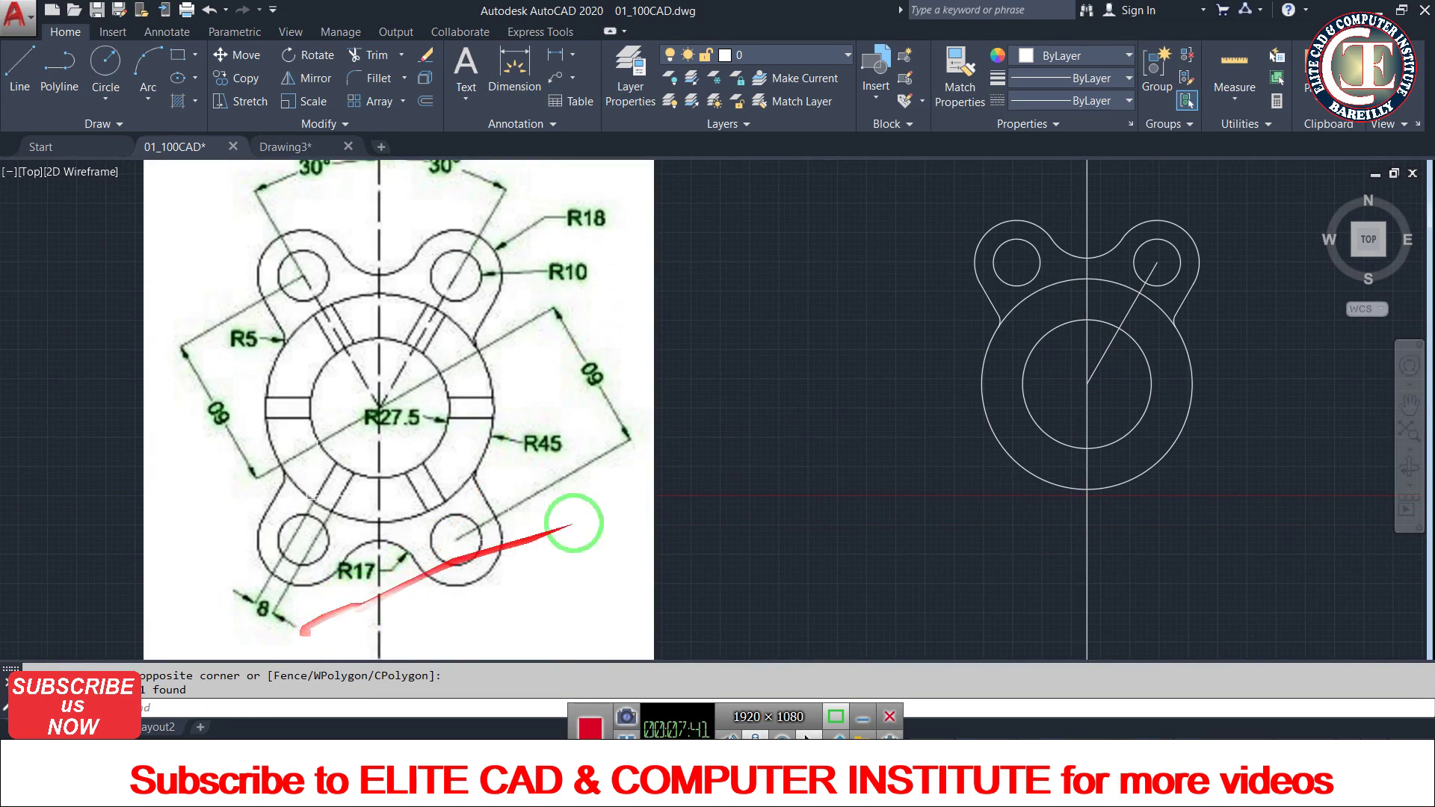
left_click(905, 482)
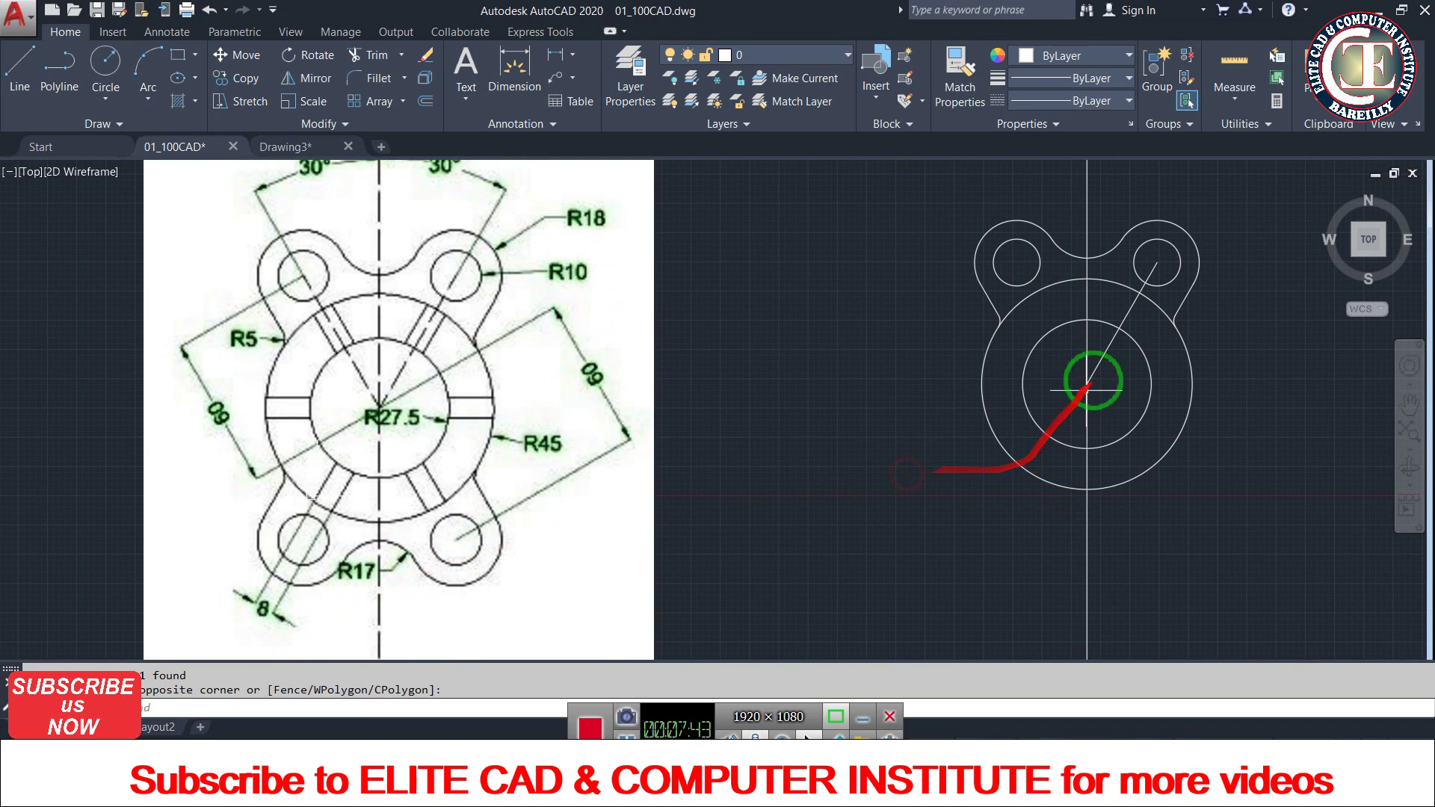
scroll(1136, 346, "up", 2)
scroll(976, 401, "down", 1)
scroll(980, 400, "up", 1)
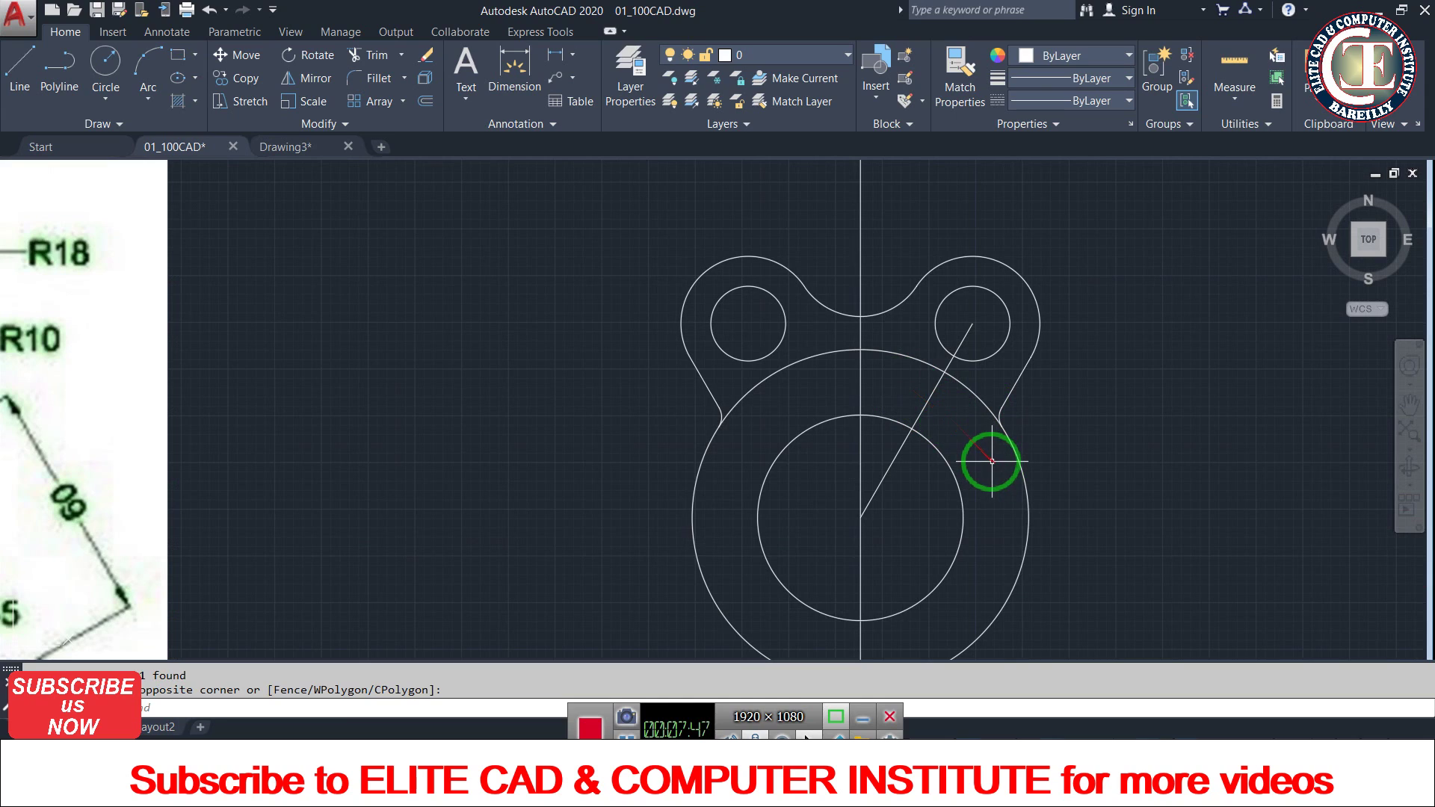
- Offset the diagonal line 4 units to each side, making two parallel copies
type("o")
key("Return")
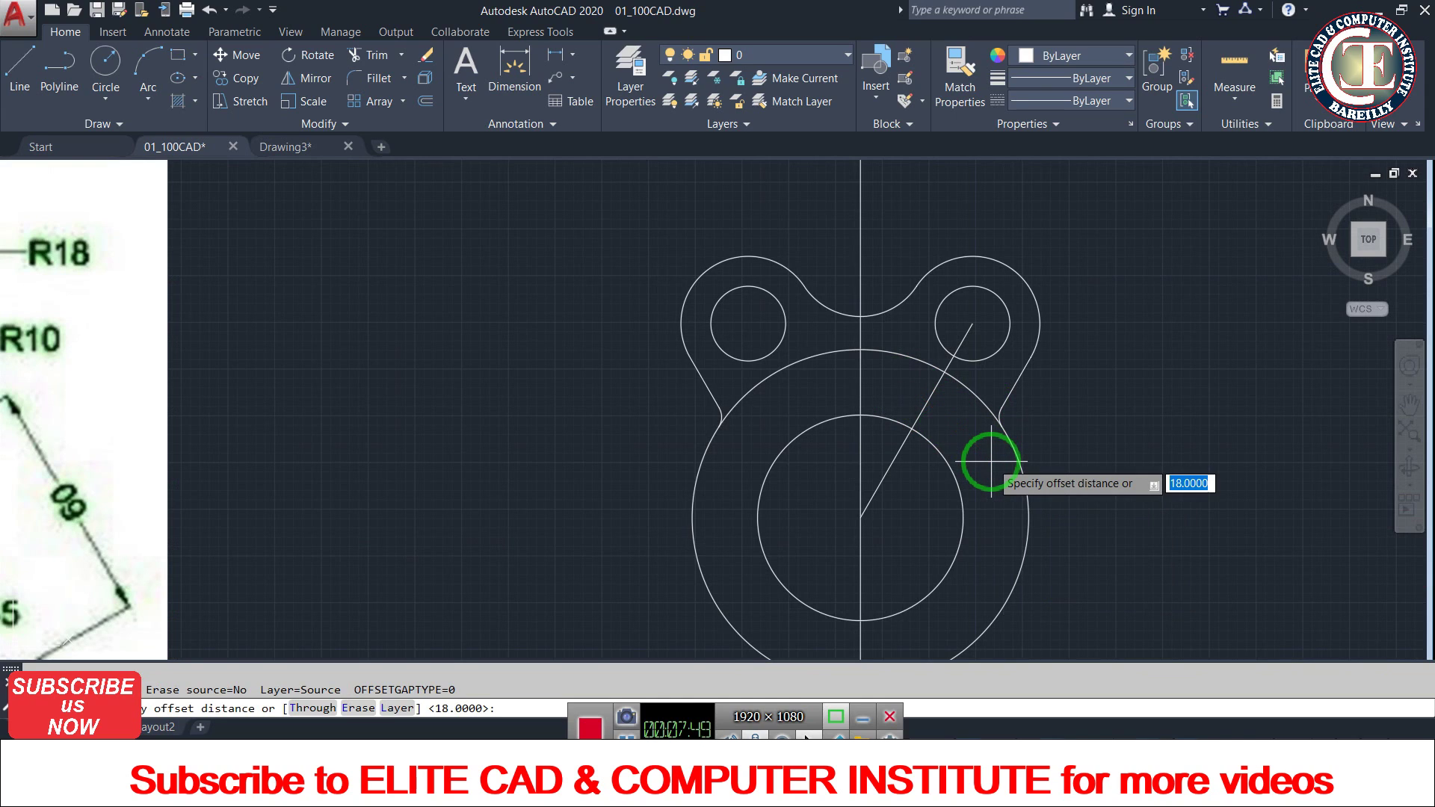
type("8")
key("Return")
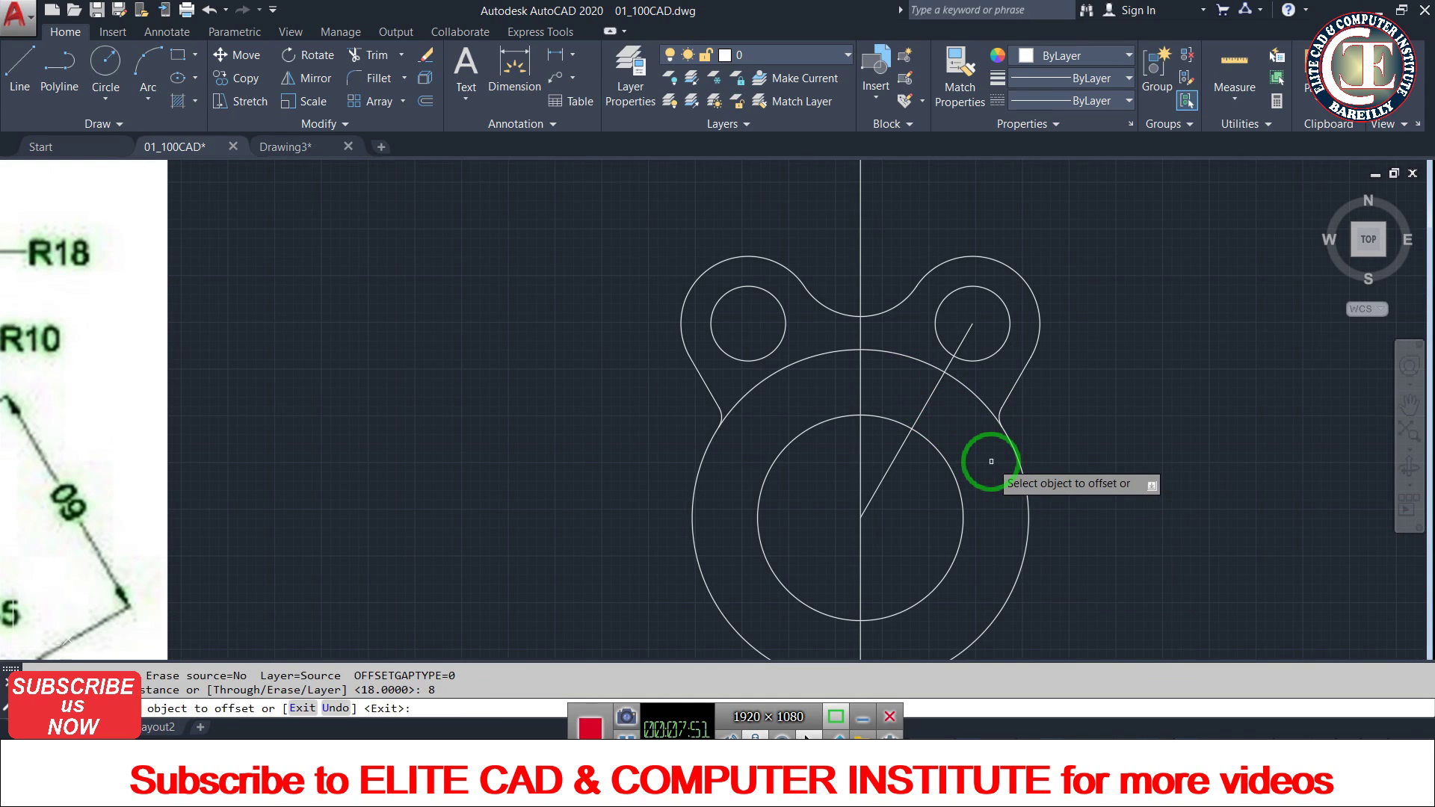
key("Escape")
key("Return")
type("4")
key("Return")
left_click(925, 404)
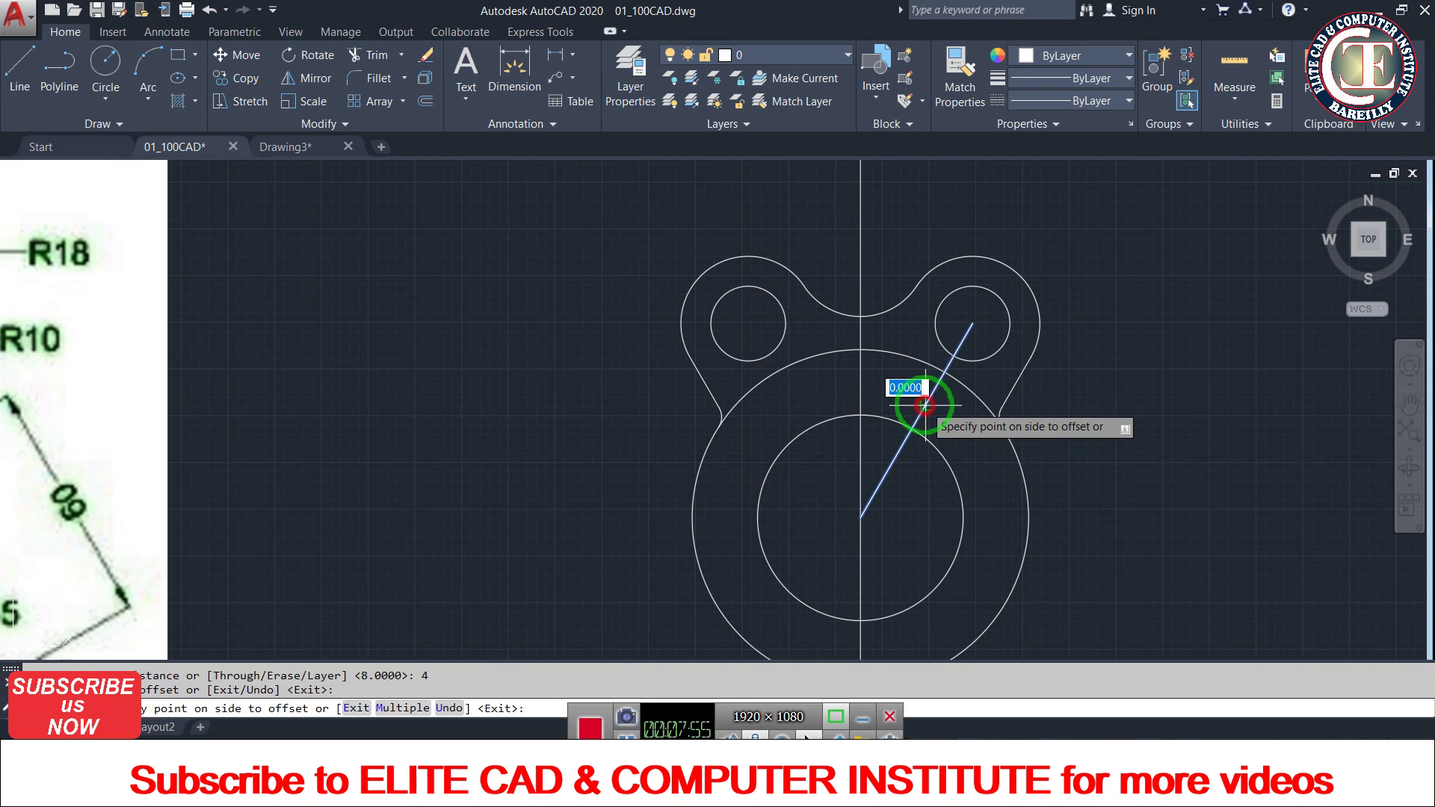
left_click(908, 390)
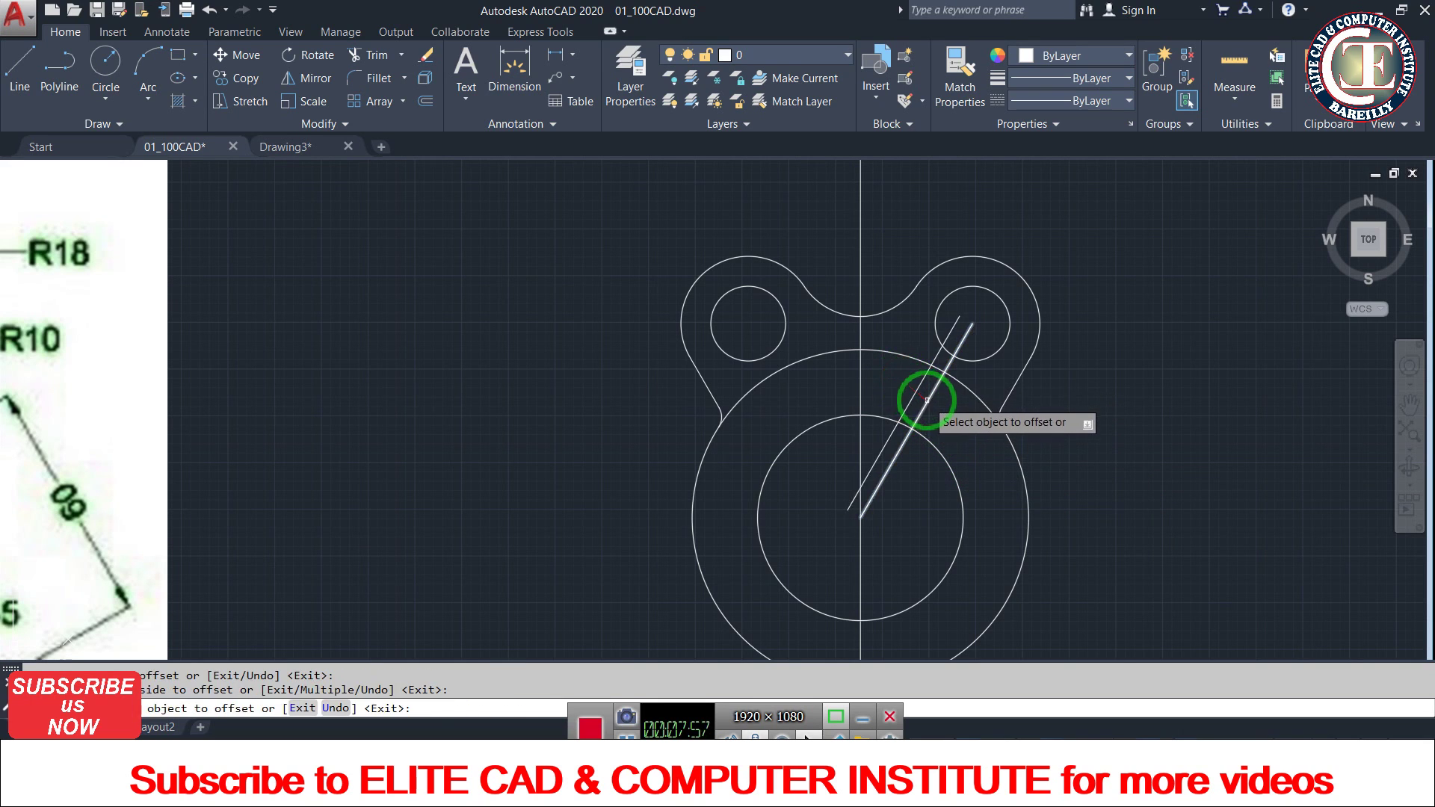
left_click(927, 400)
left_click(951, 415)
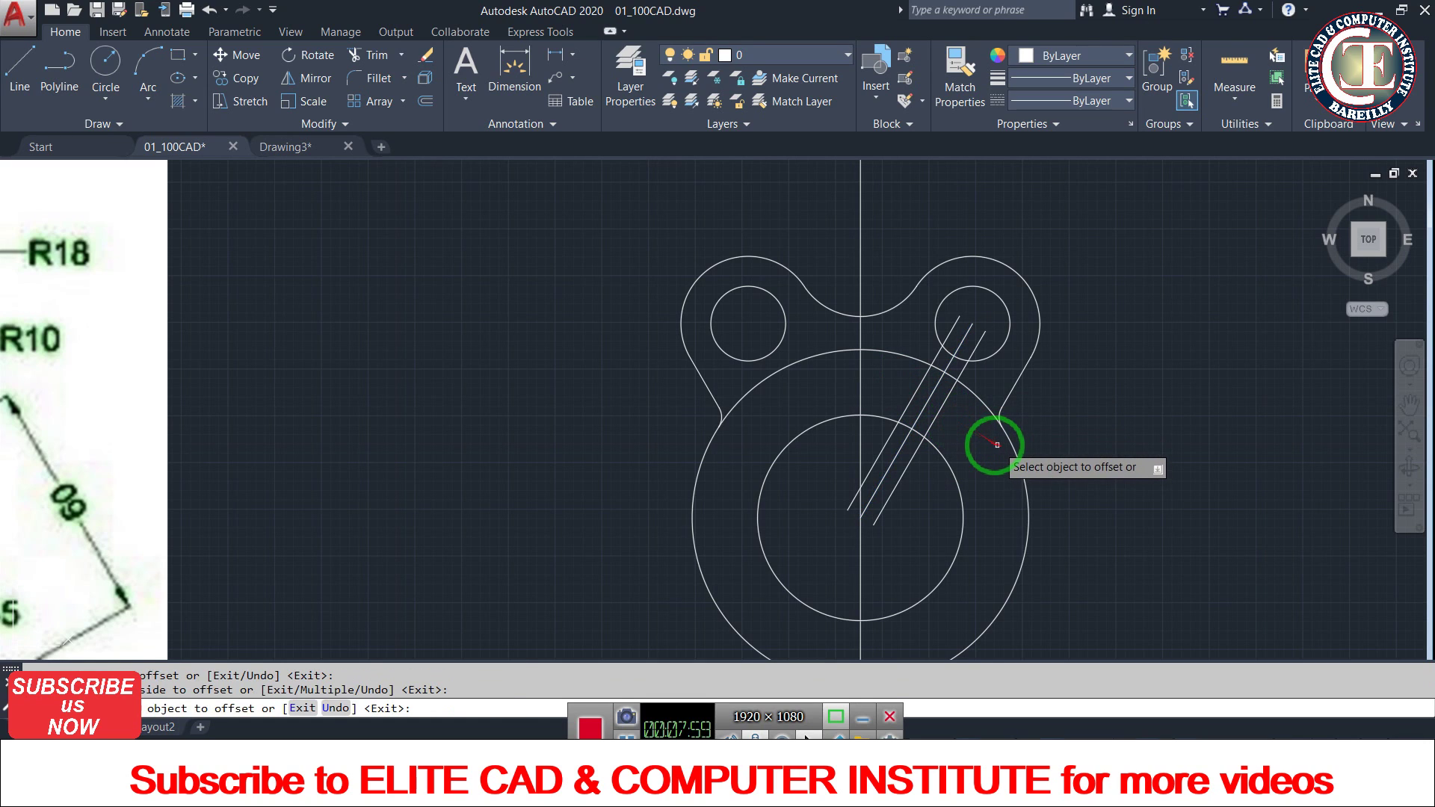
key("Escape")
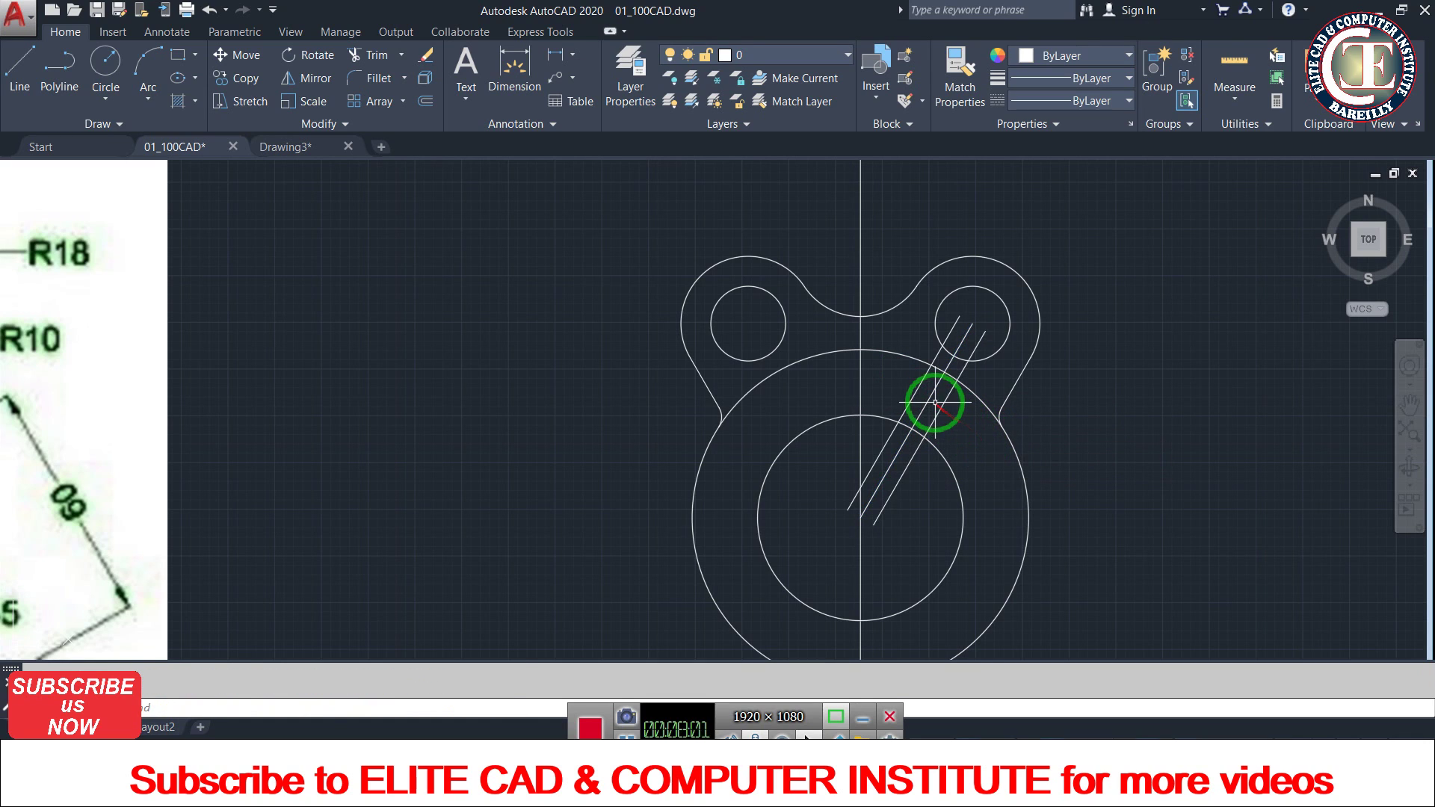
- Give the middle diagonal line the ACAD_ISO03W100 linetype
left_click(927, 402)
left_click(1076, 100)
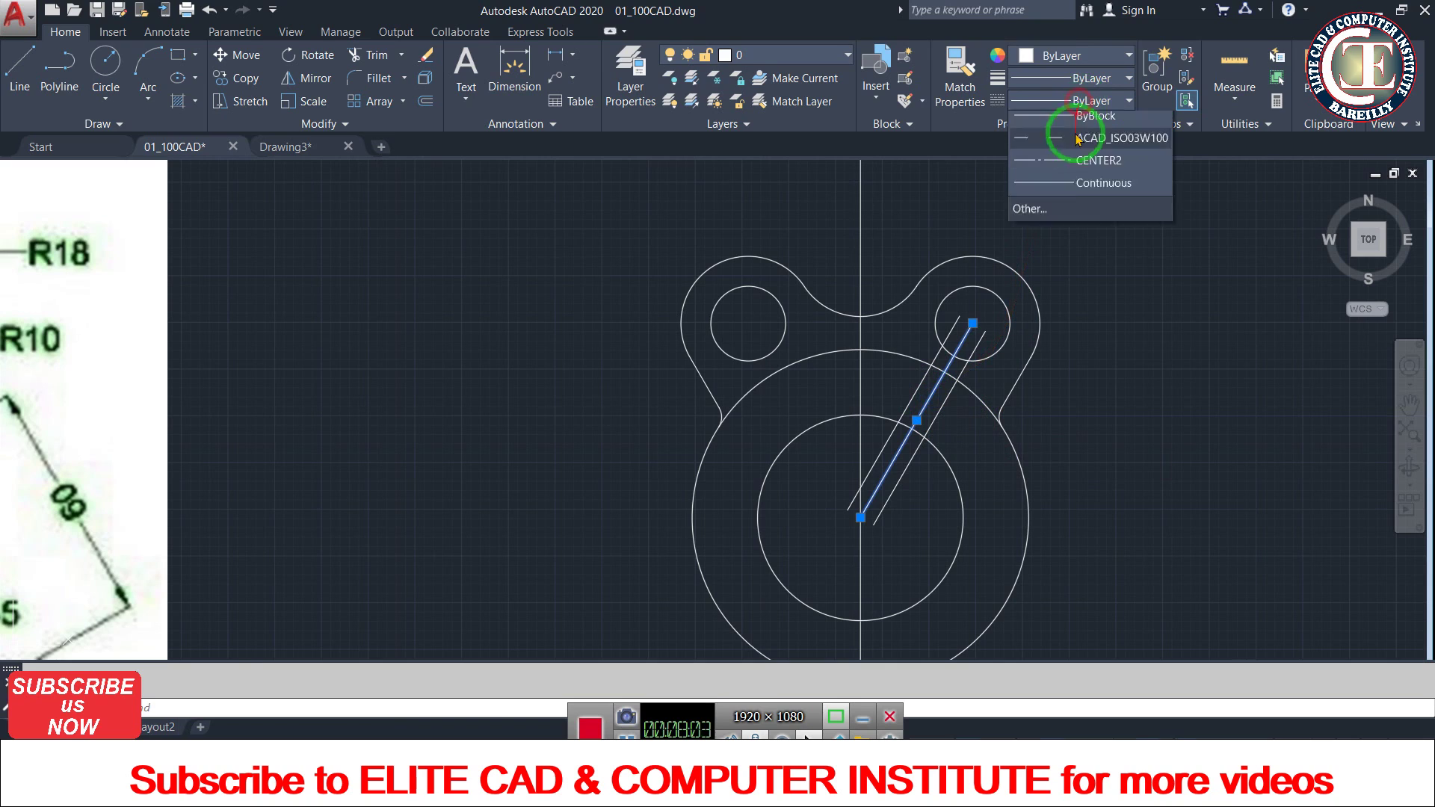
left_click(1077, 139)
left_click(1071, 191)
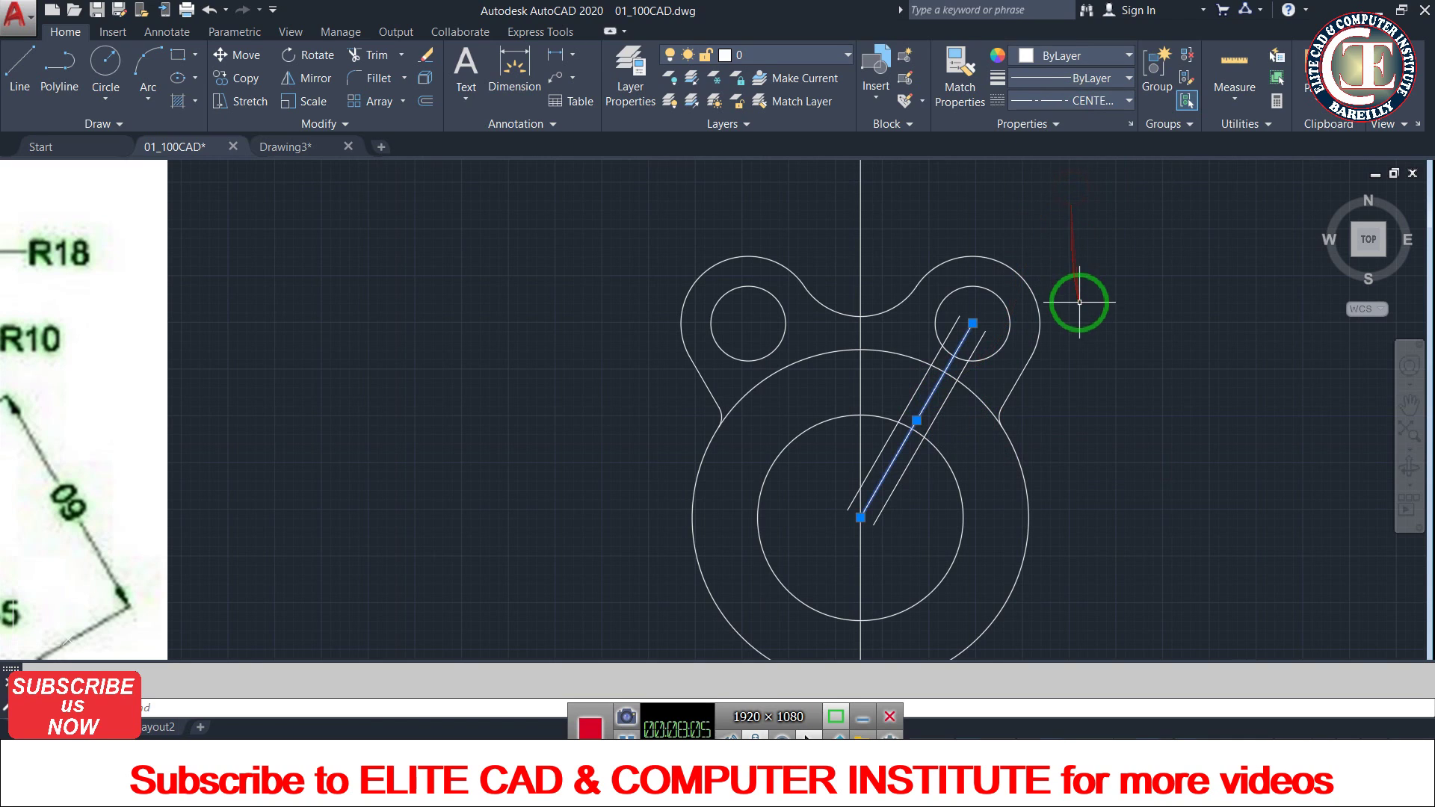
left_click(1087, 100)
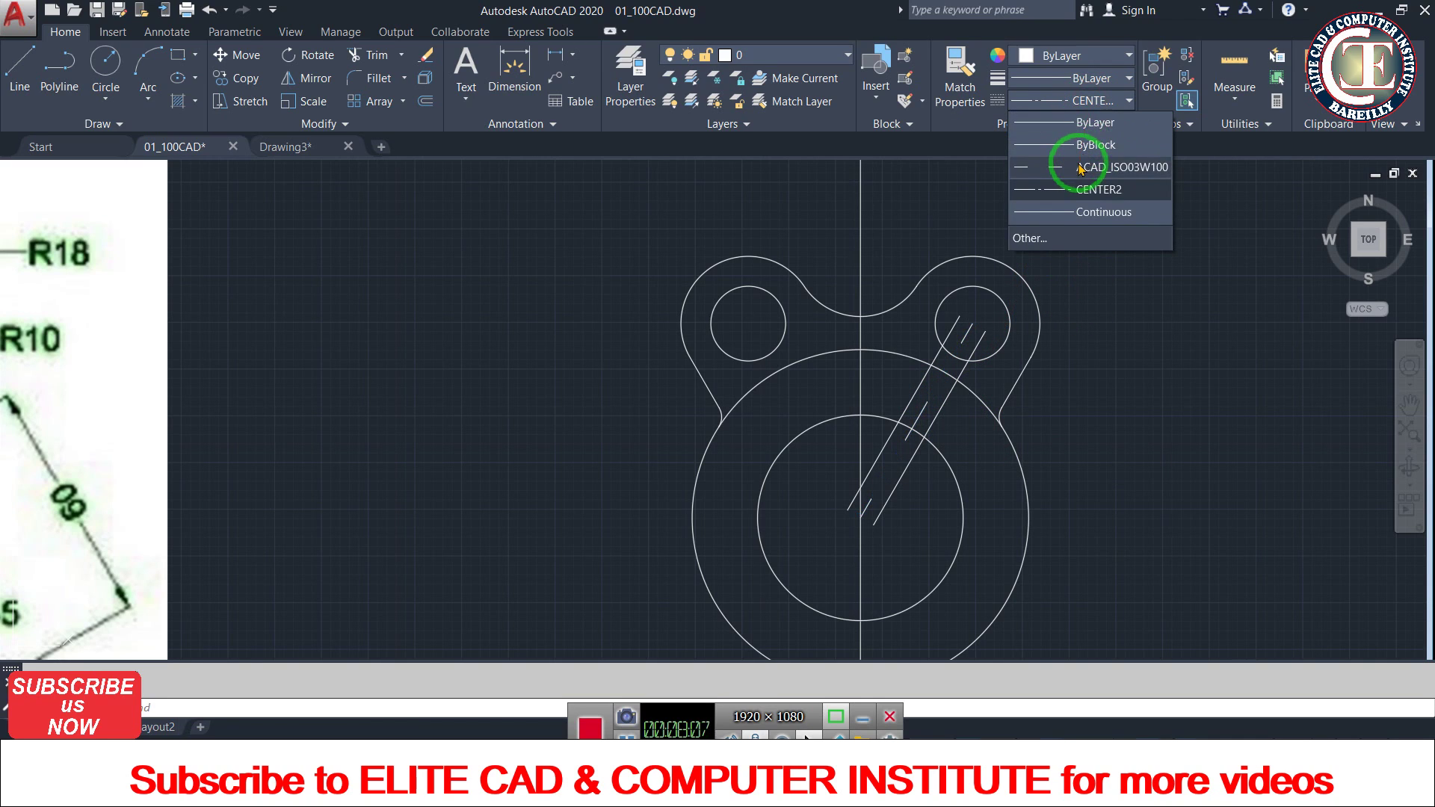
left_click(1079, 167)
type("P")
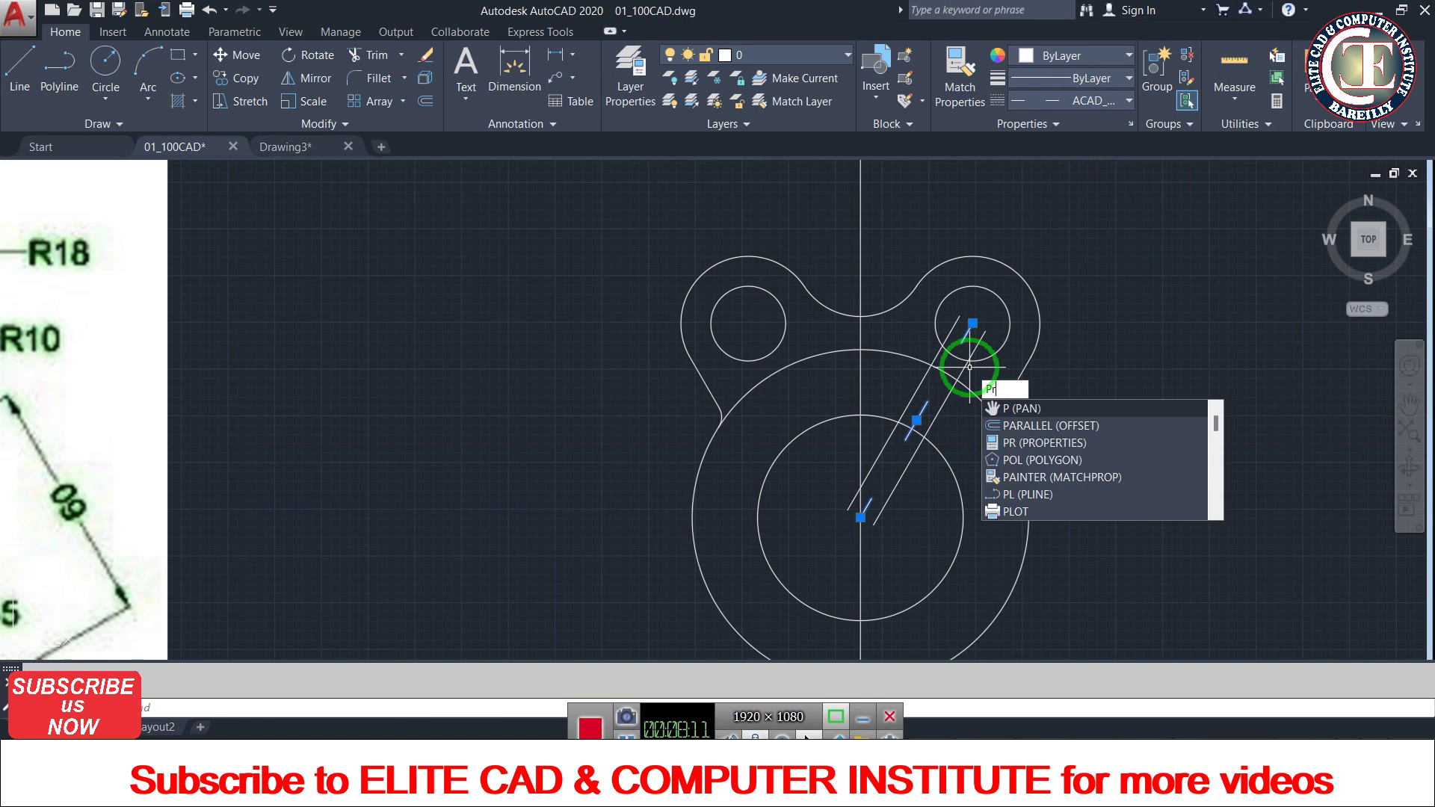
- Set that line's linetype scale to 0.5 in Properties
type("r")
key("Return")
left_click(197, 175)
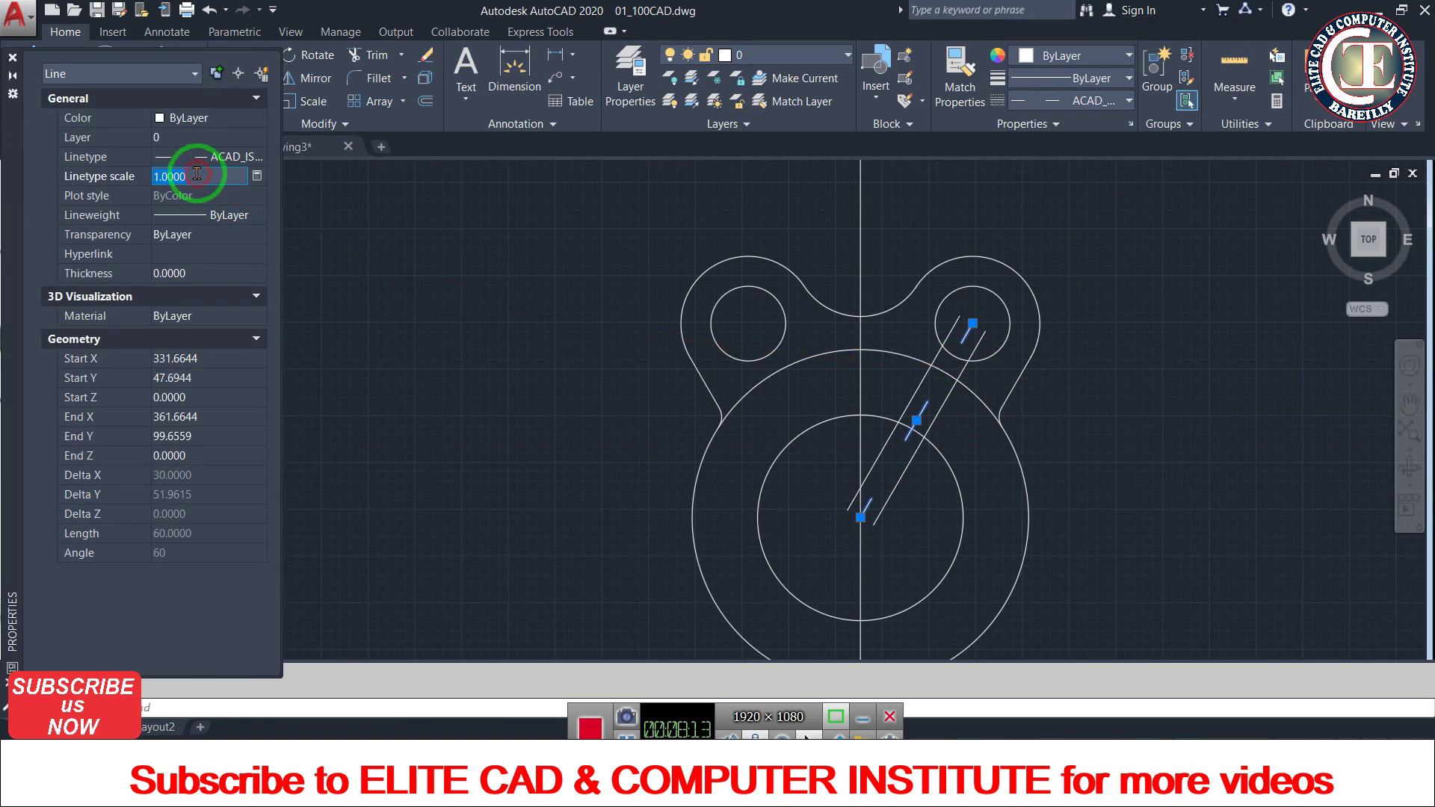
type("5")
key("Return")
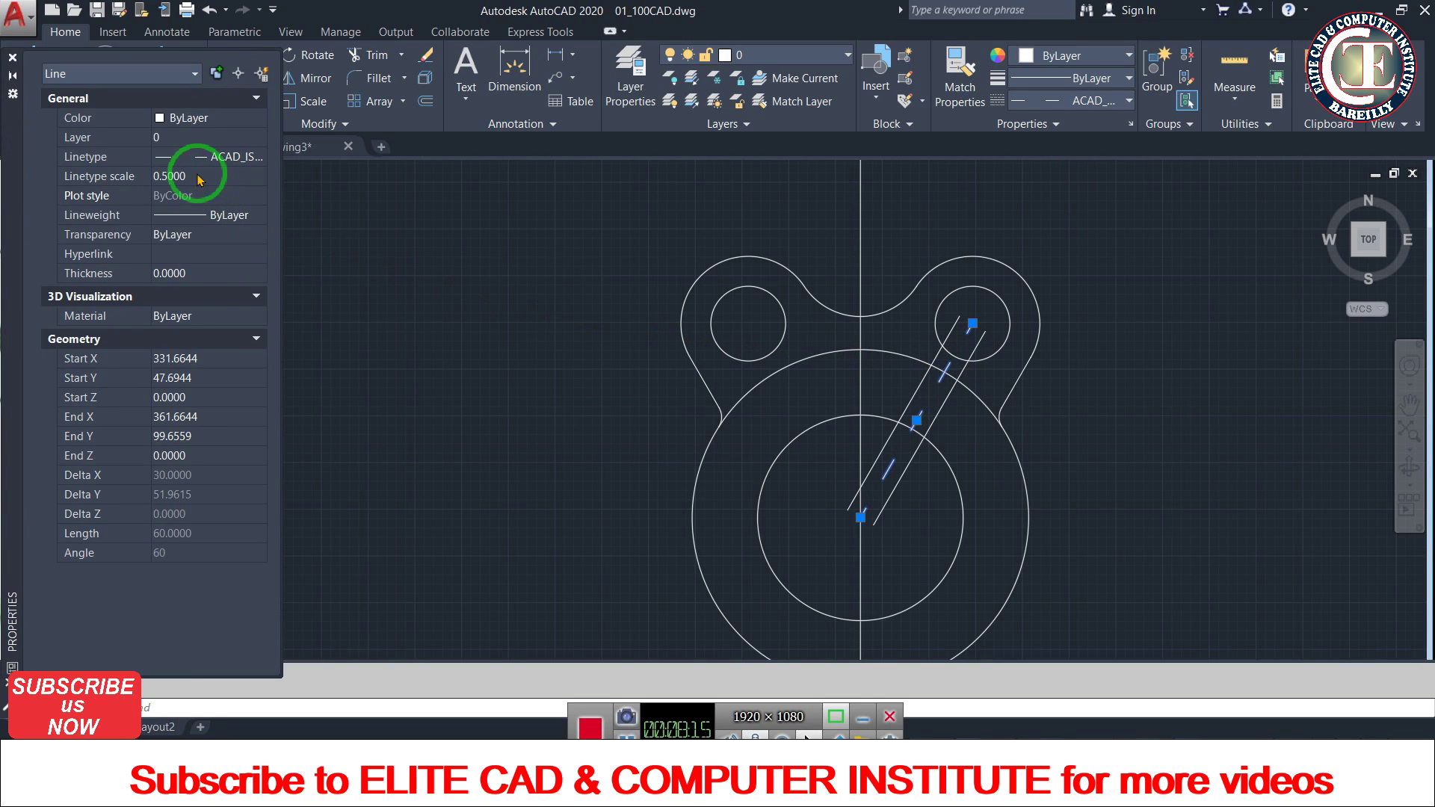
- Trim the offset slot lines back from the inner circle and the upper-right hole
left_click(12, 60)
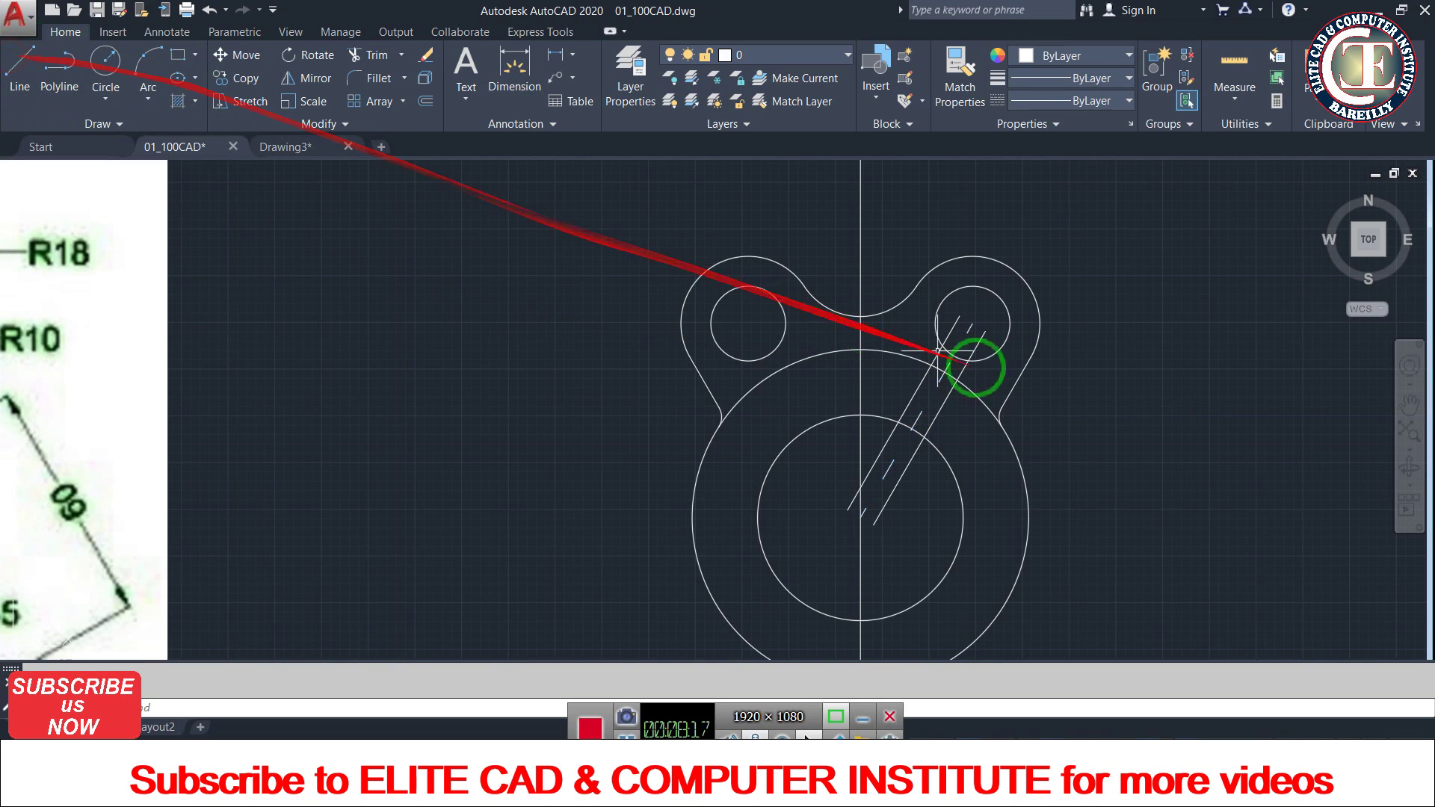
key("Escape")
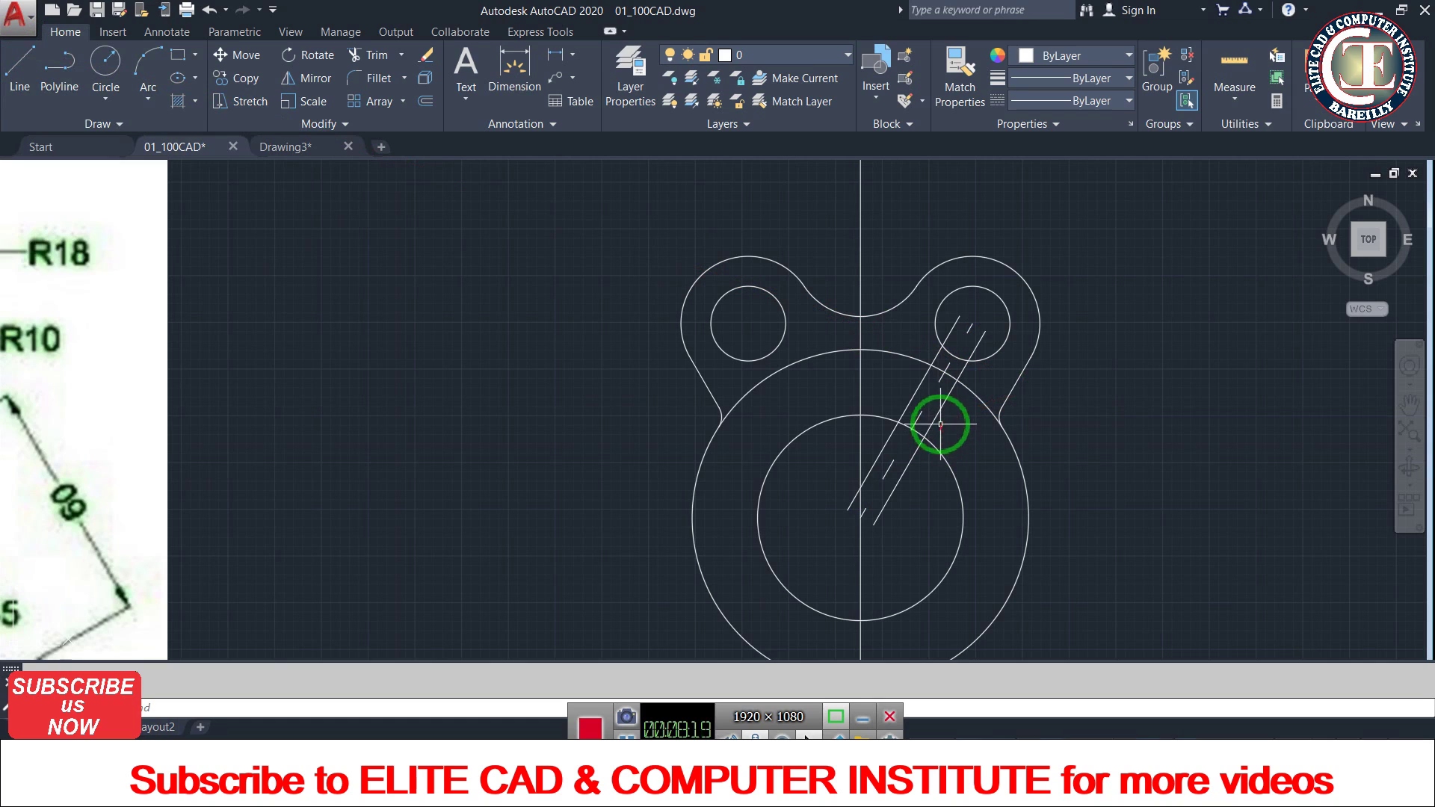
type("tr")
key("Return")
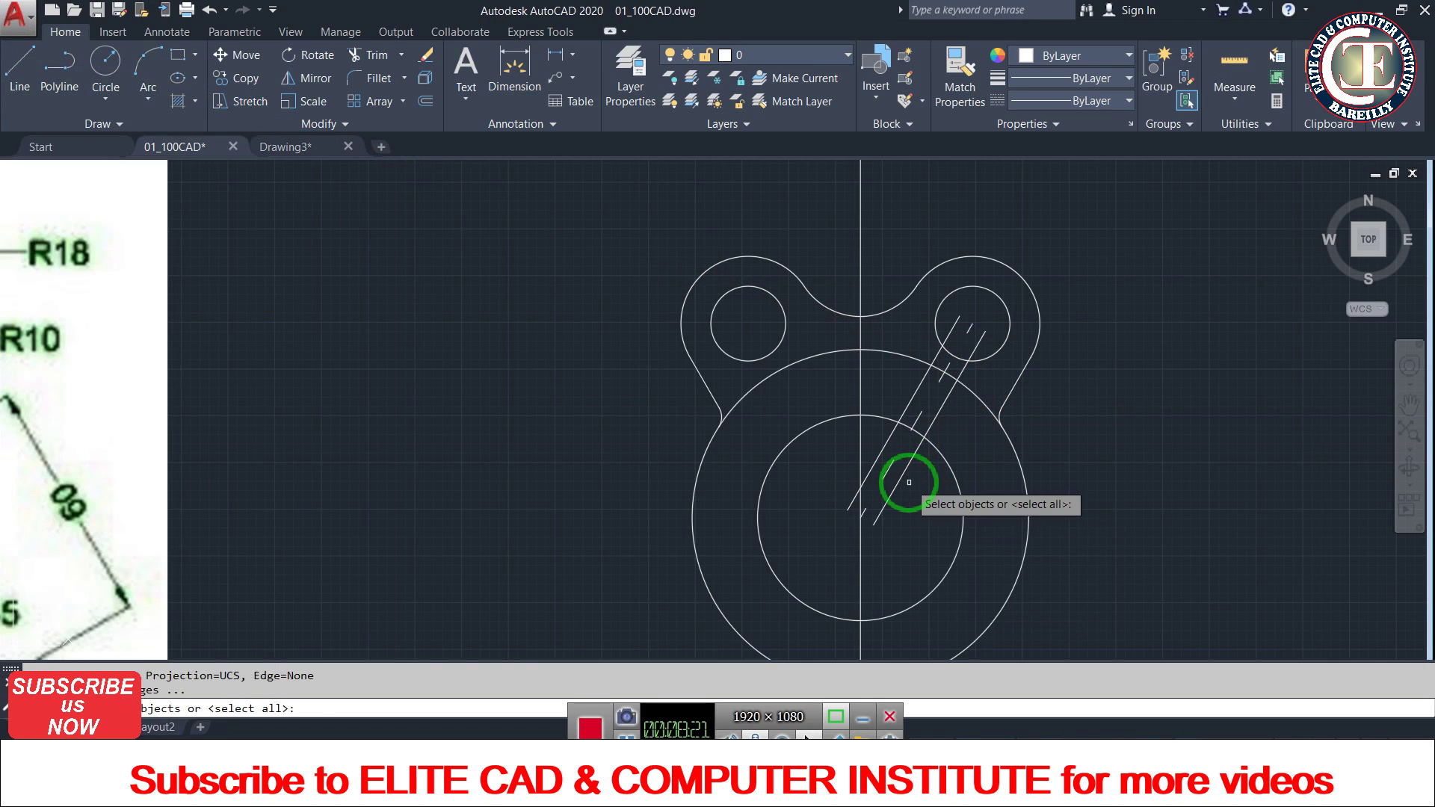
key("Return")
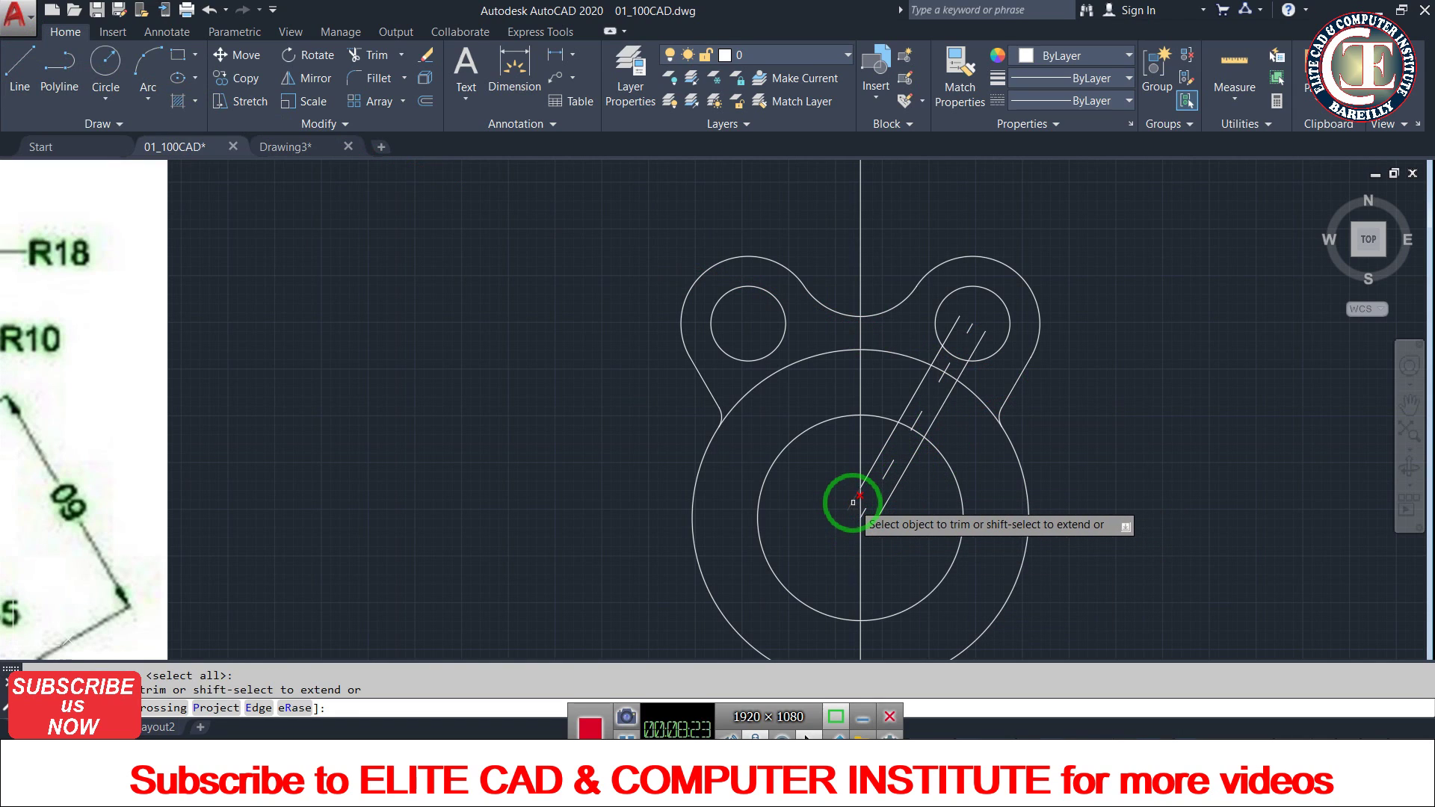
left_click(850, 503)
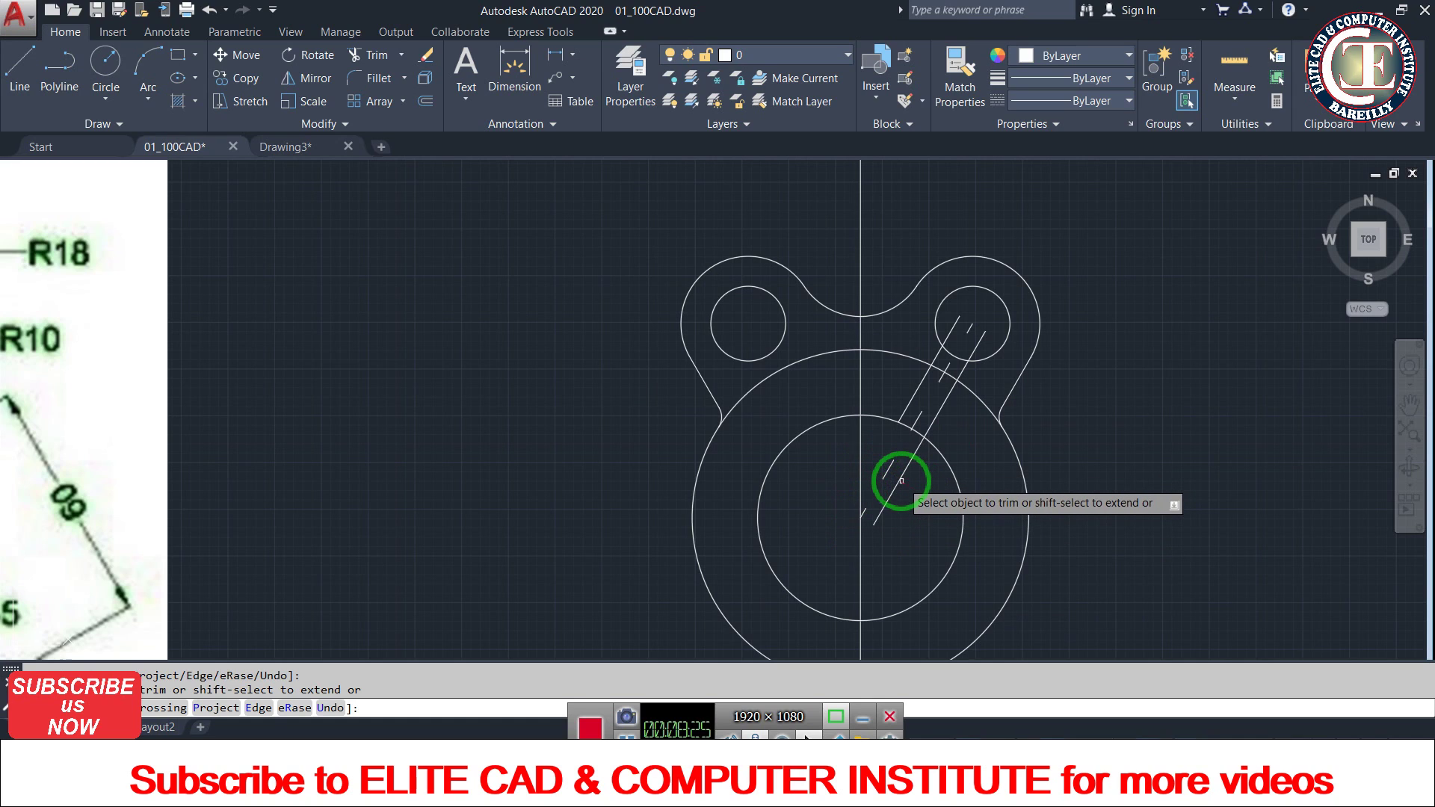
mouse_move(899, 478)
left_mouse_down()
mouse_move(978, 373)
mouse_move(967, 332)
left_mouse_up()
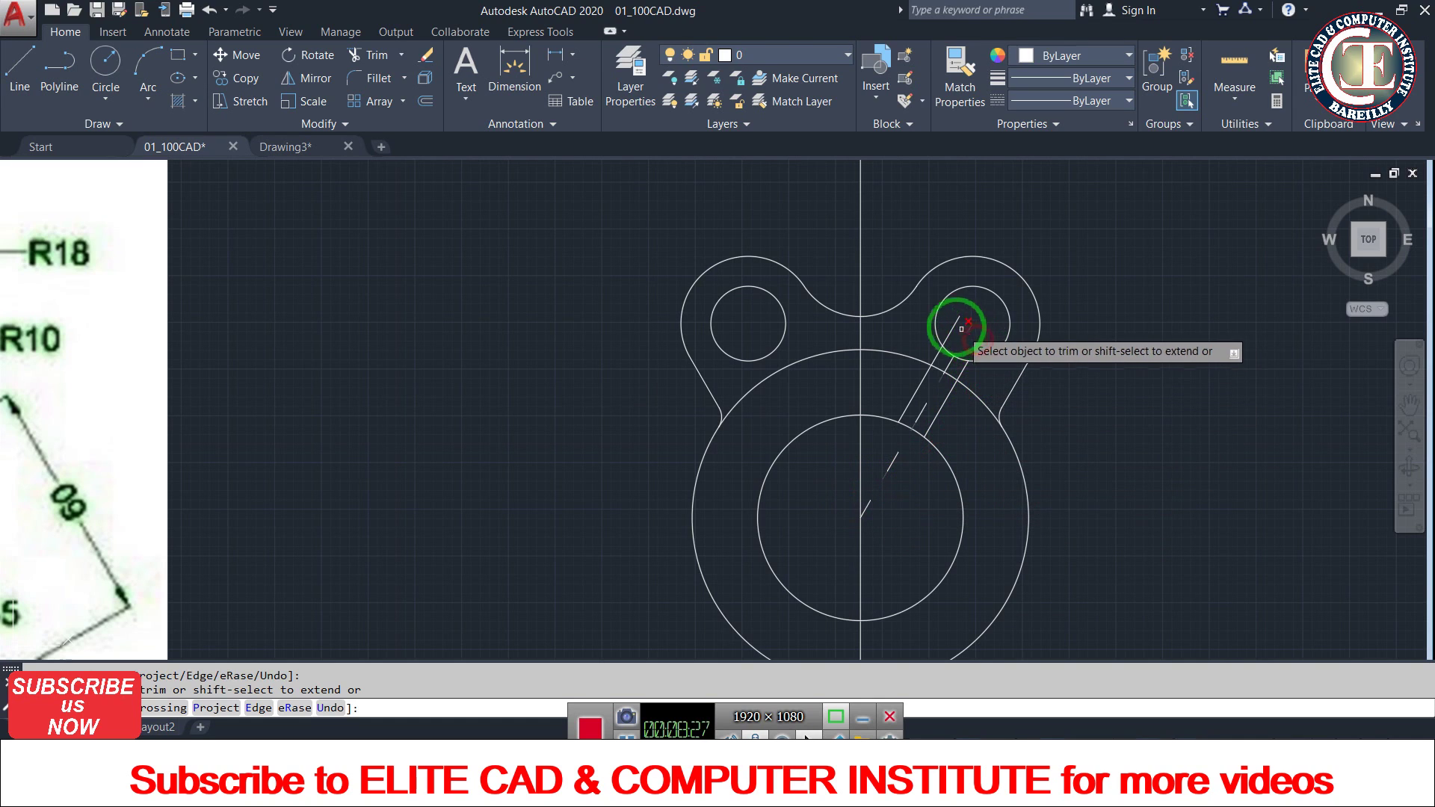
left_click(949, 330)
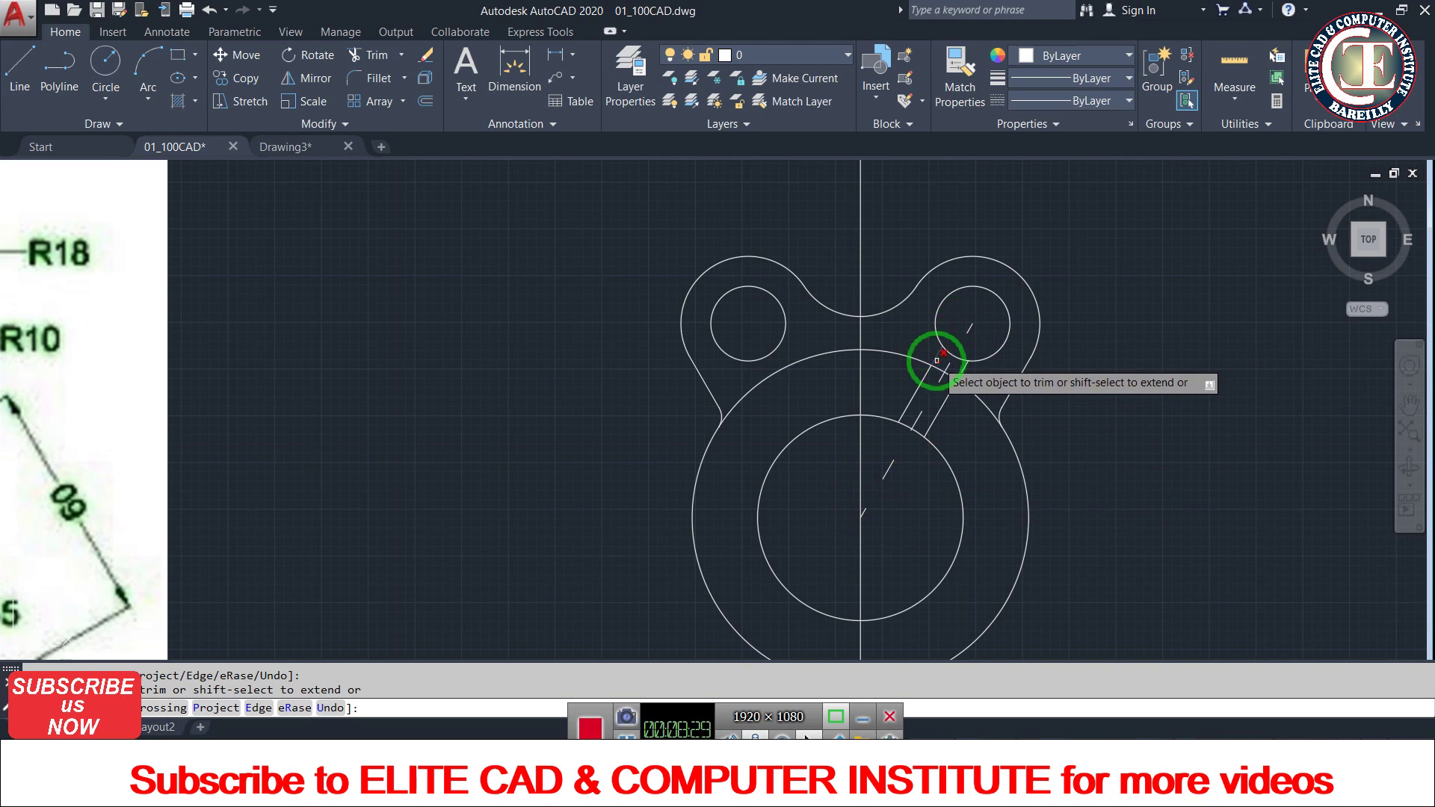
mouse_move(948, 377)
left_mouse_down()
mouse_move(1057, 362)
mouse_move(169, 510)
mouse_move(450, 452)
left_mouse_up()
key("Escape")
scroll(1062, 315, "down", 2)
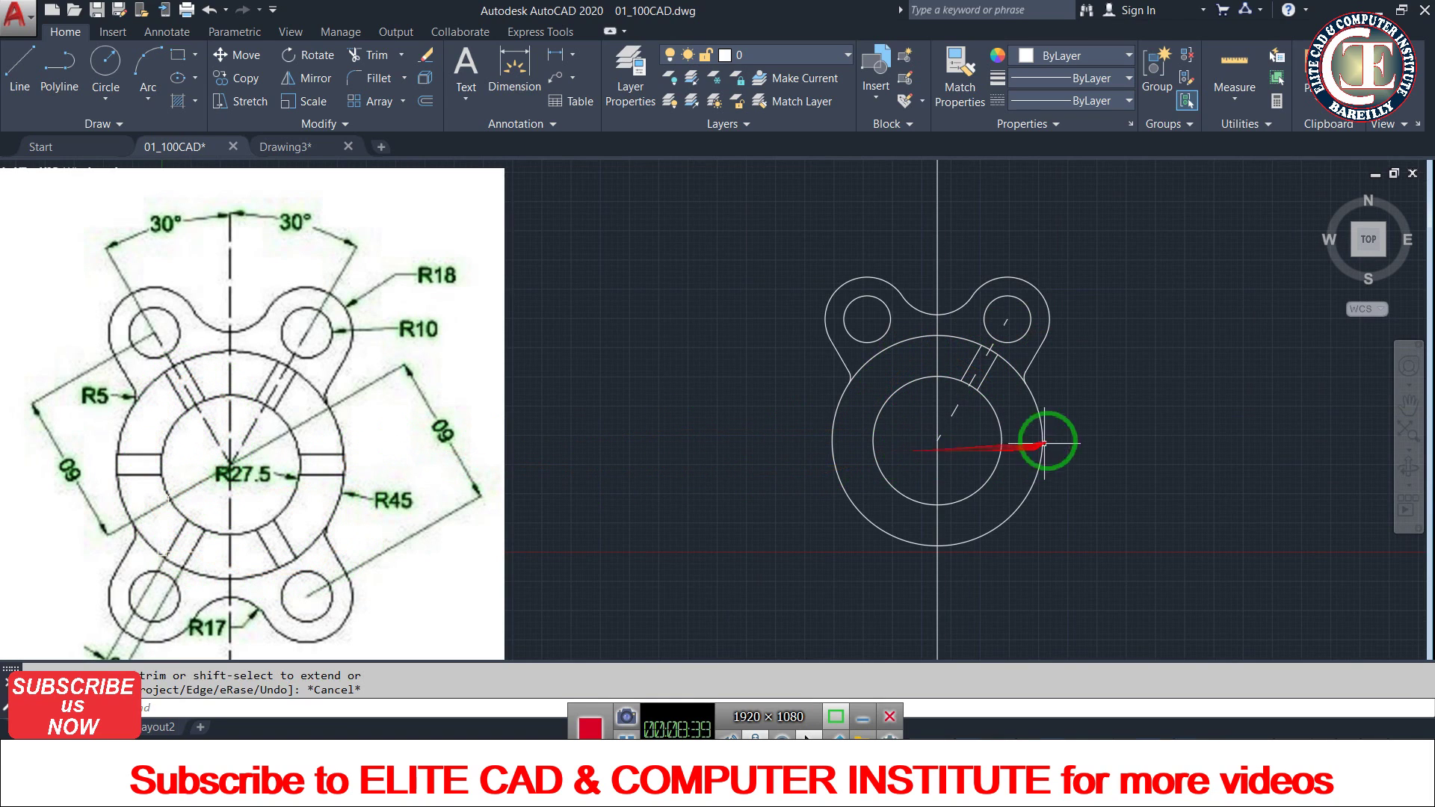
- Polar-array the slot lines around the plate centre with 6 items
mouse_move(450, 452)
left_mouse_down()
mouse_move(959, 327)
mouse_move(956, 452)
left_mouse_up()
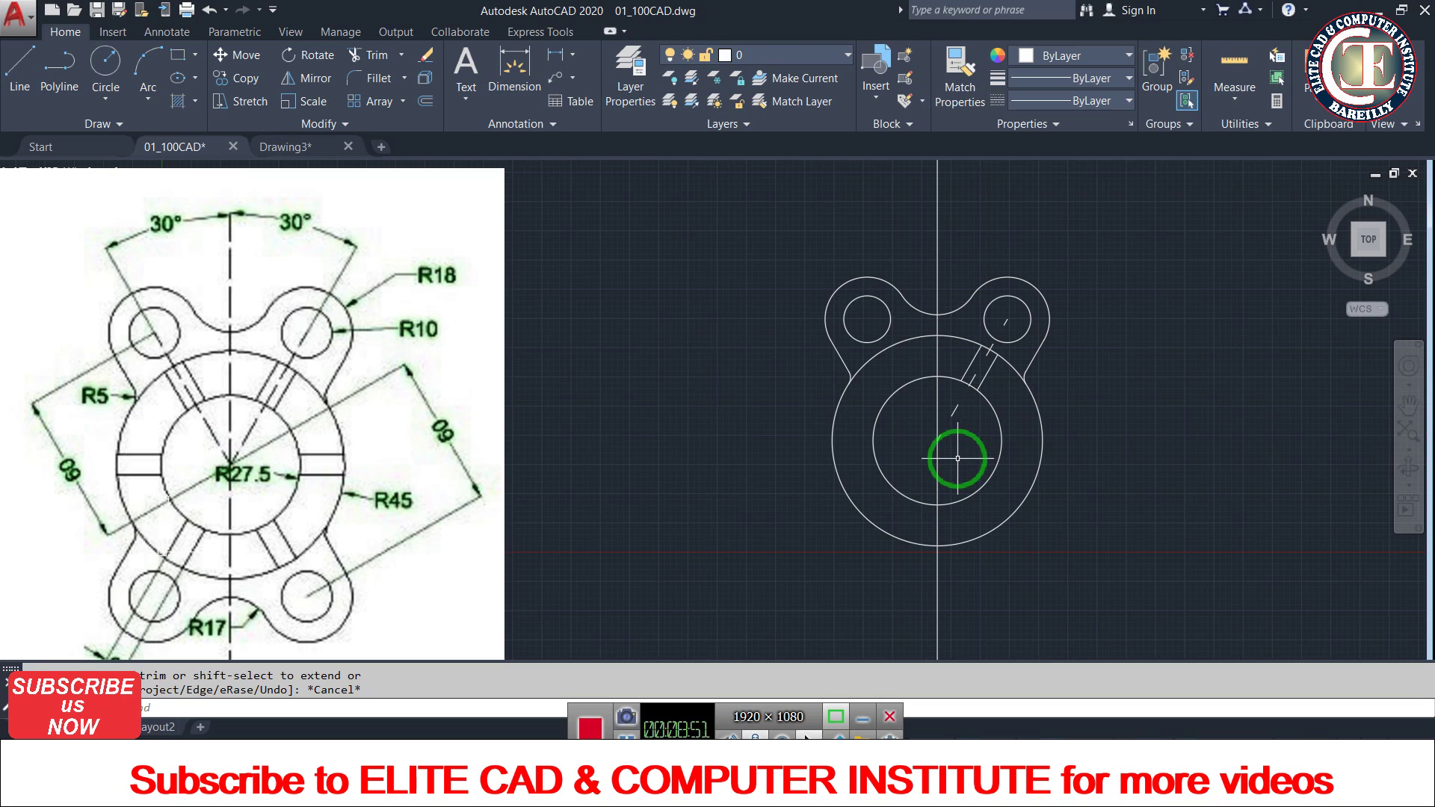
type("Ar")
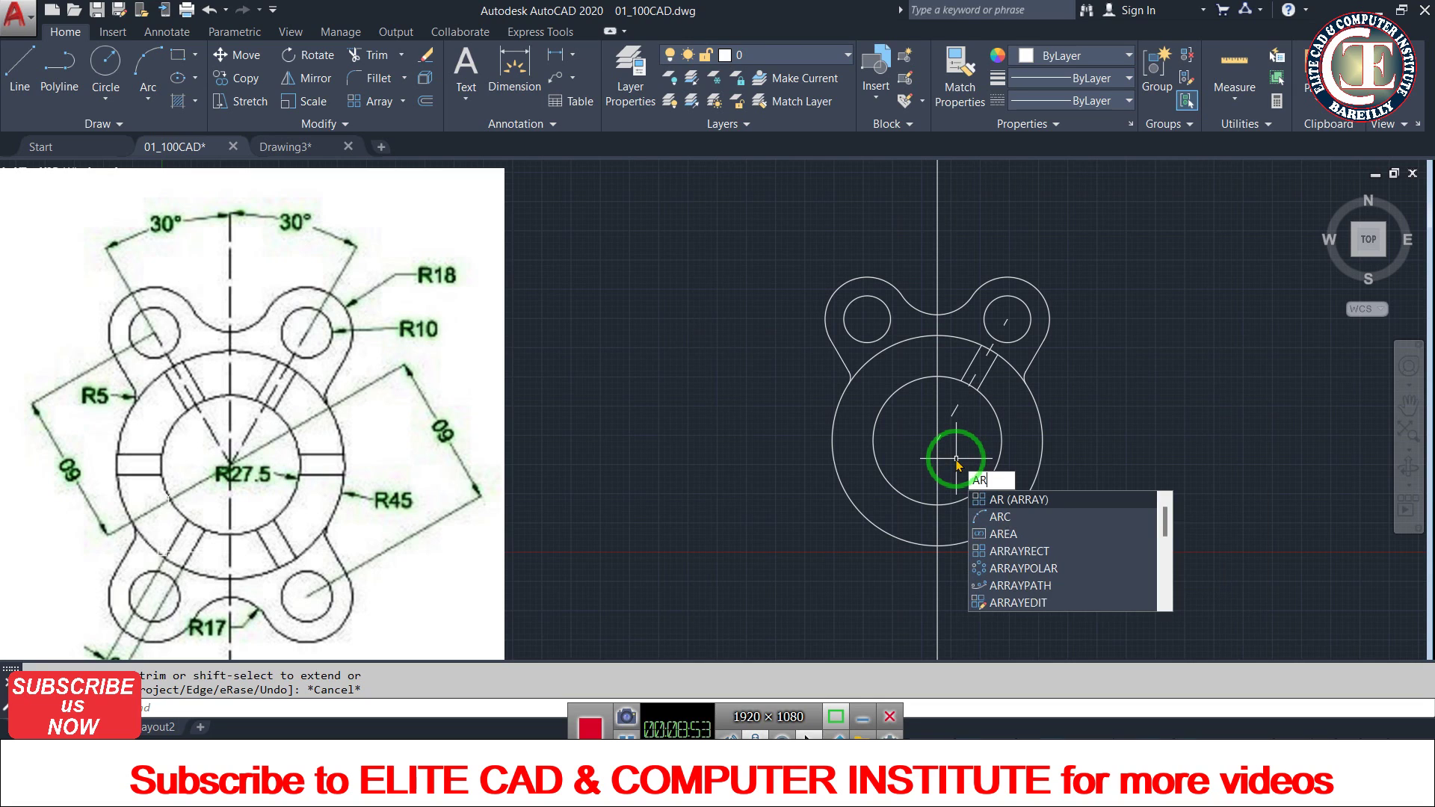
key("Return")
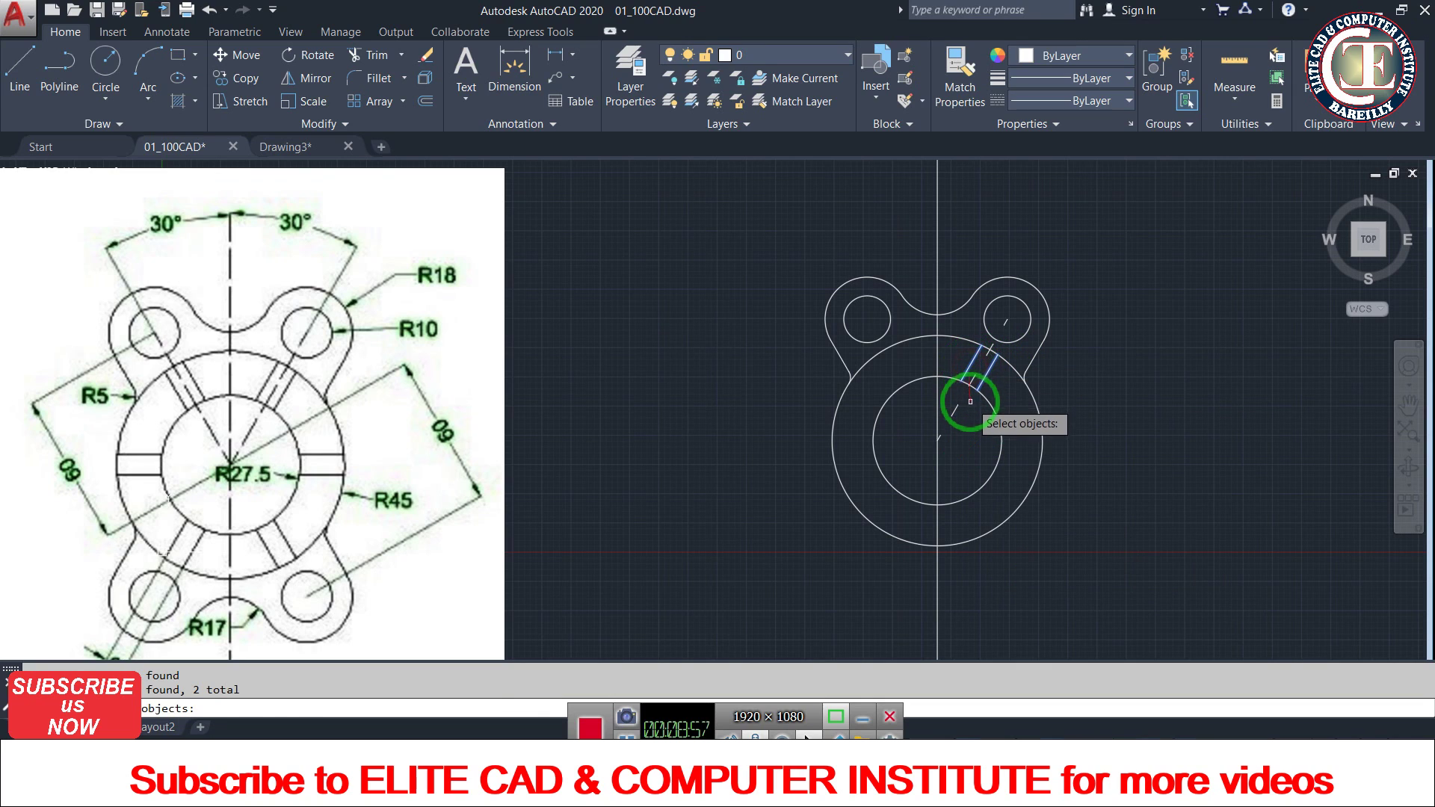
key("Return")
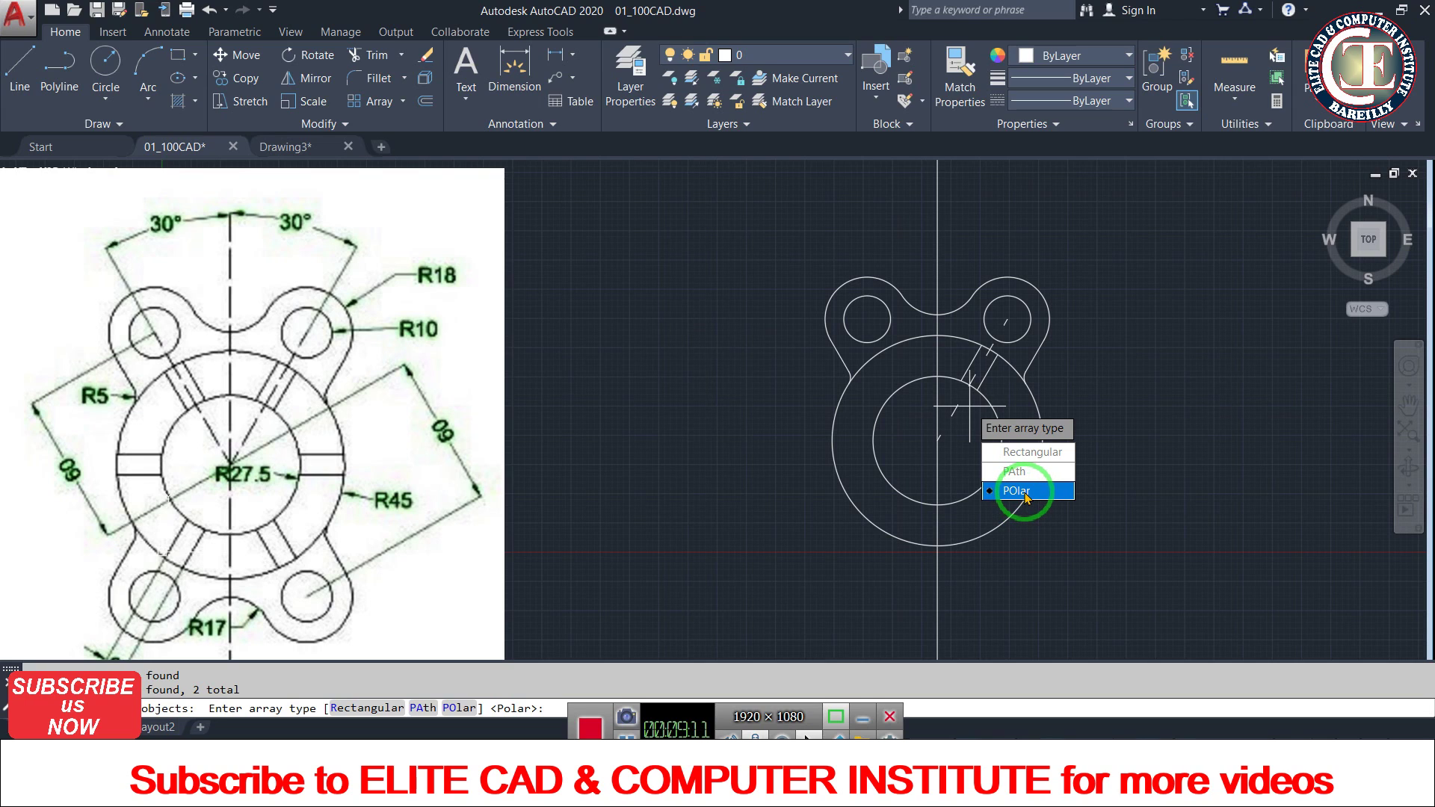
left_click(1026, 491)
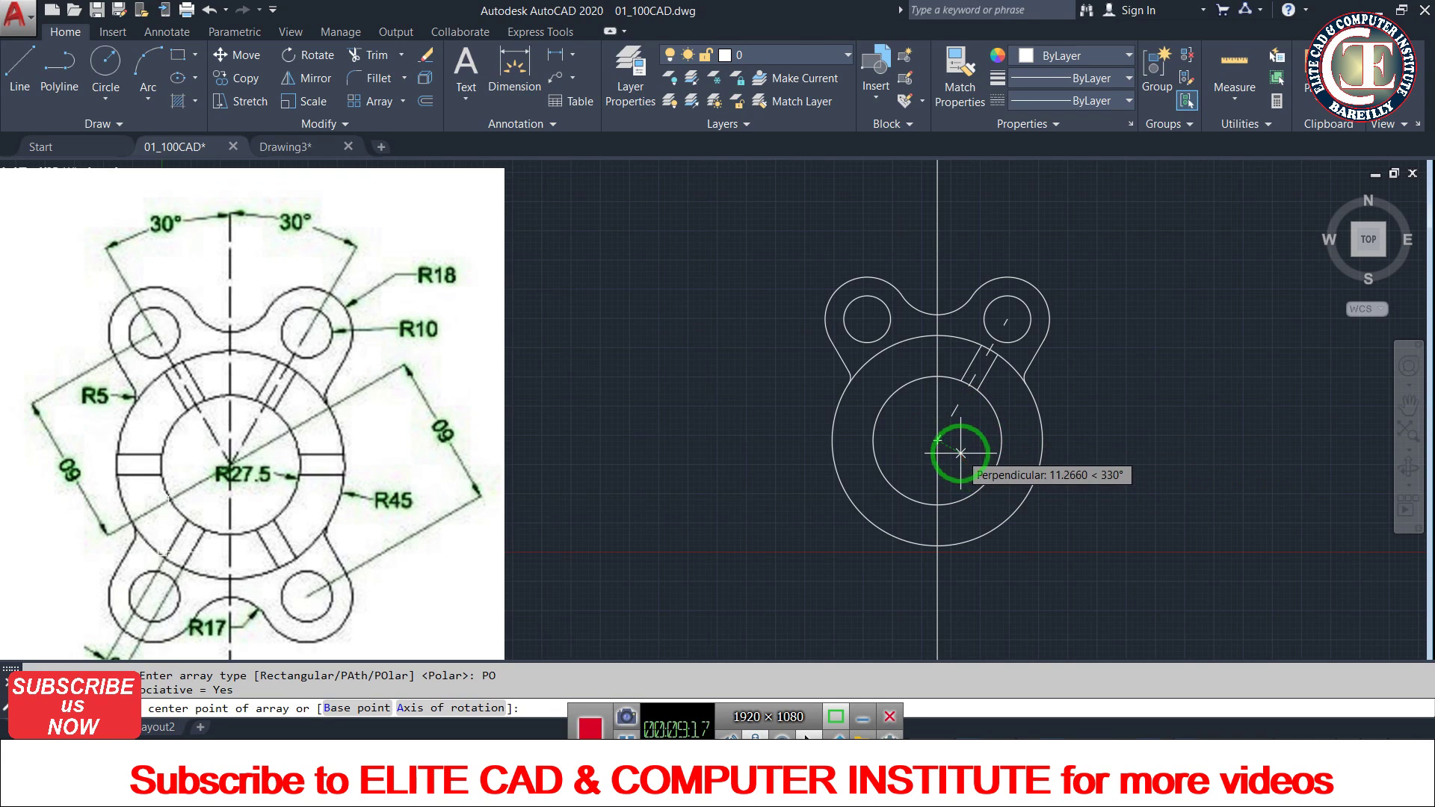
type("cen")
key("Return")
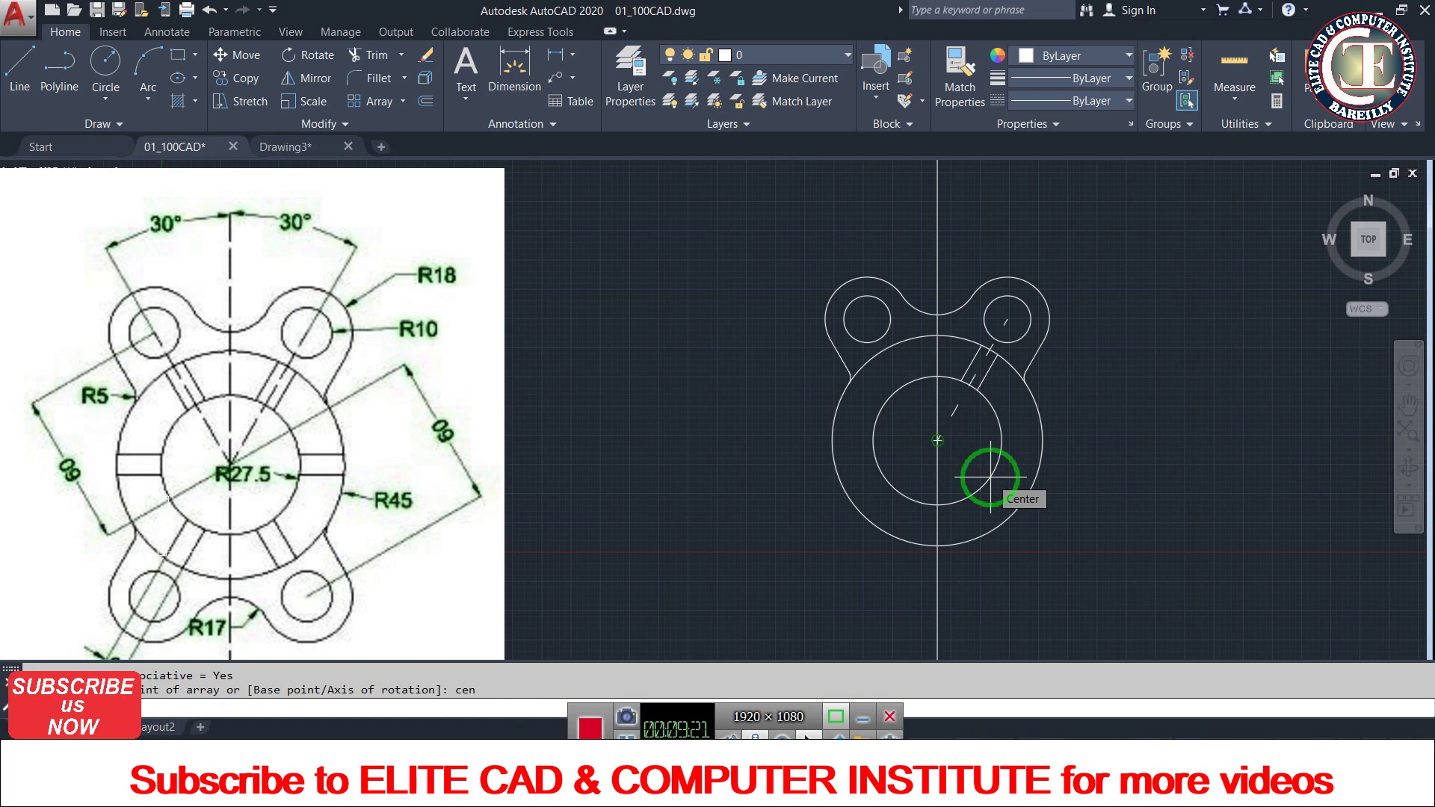
left_click(990, 476)
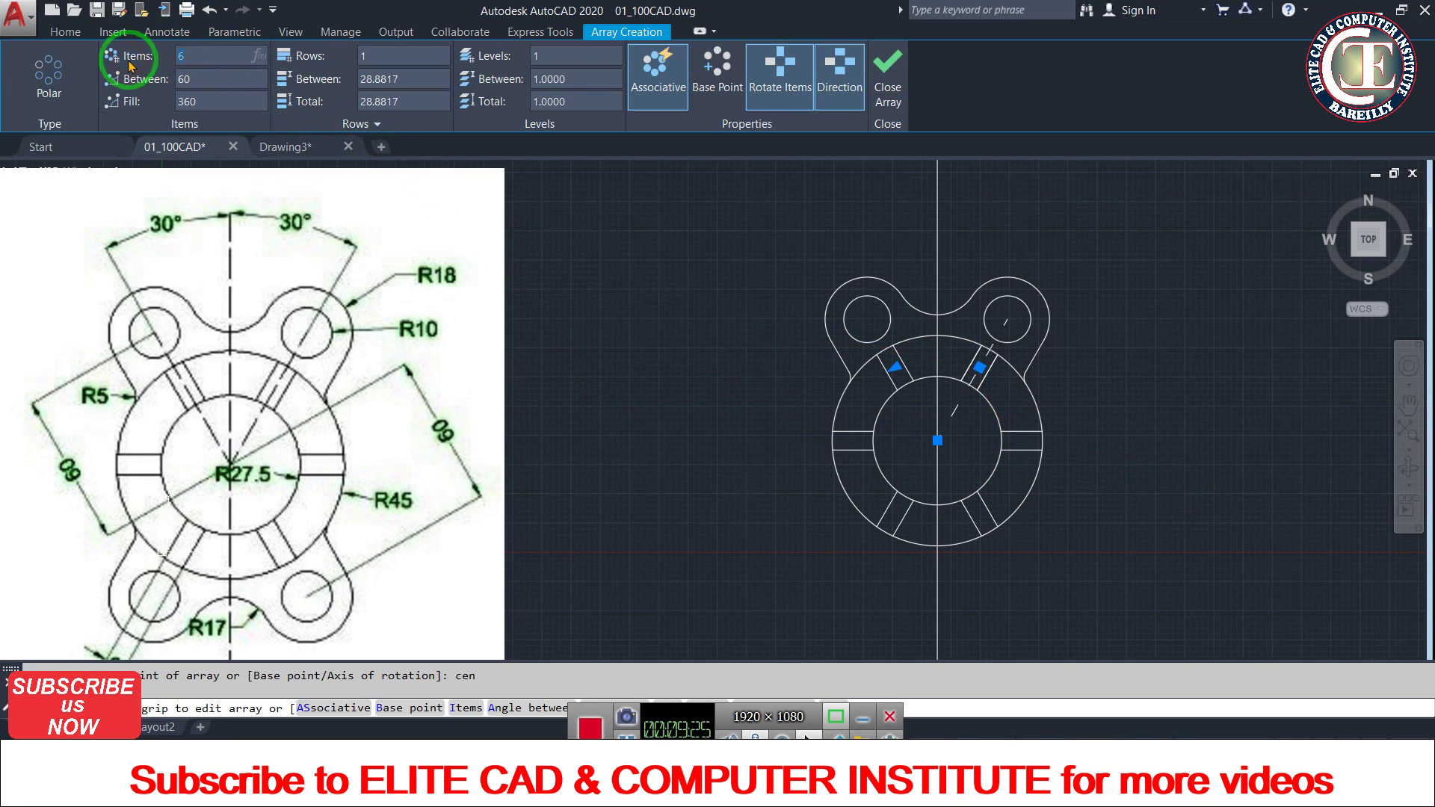
type("8")
key("Return")
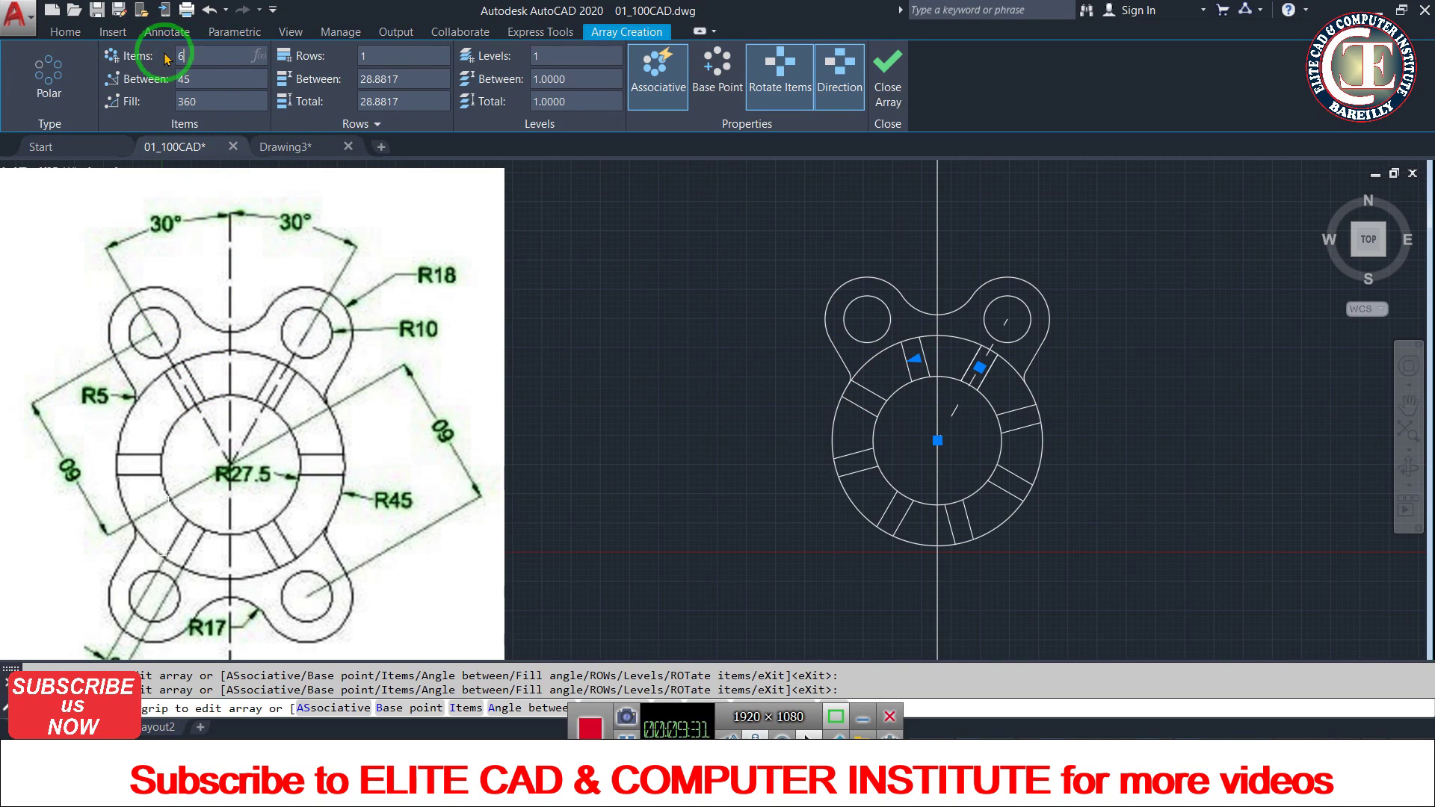
left_click(888, 71)
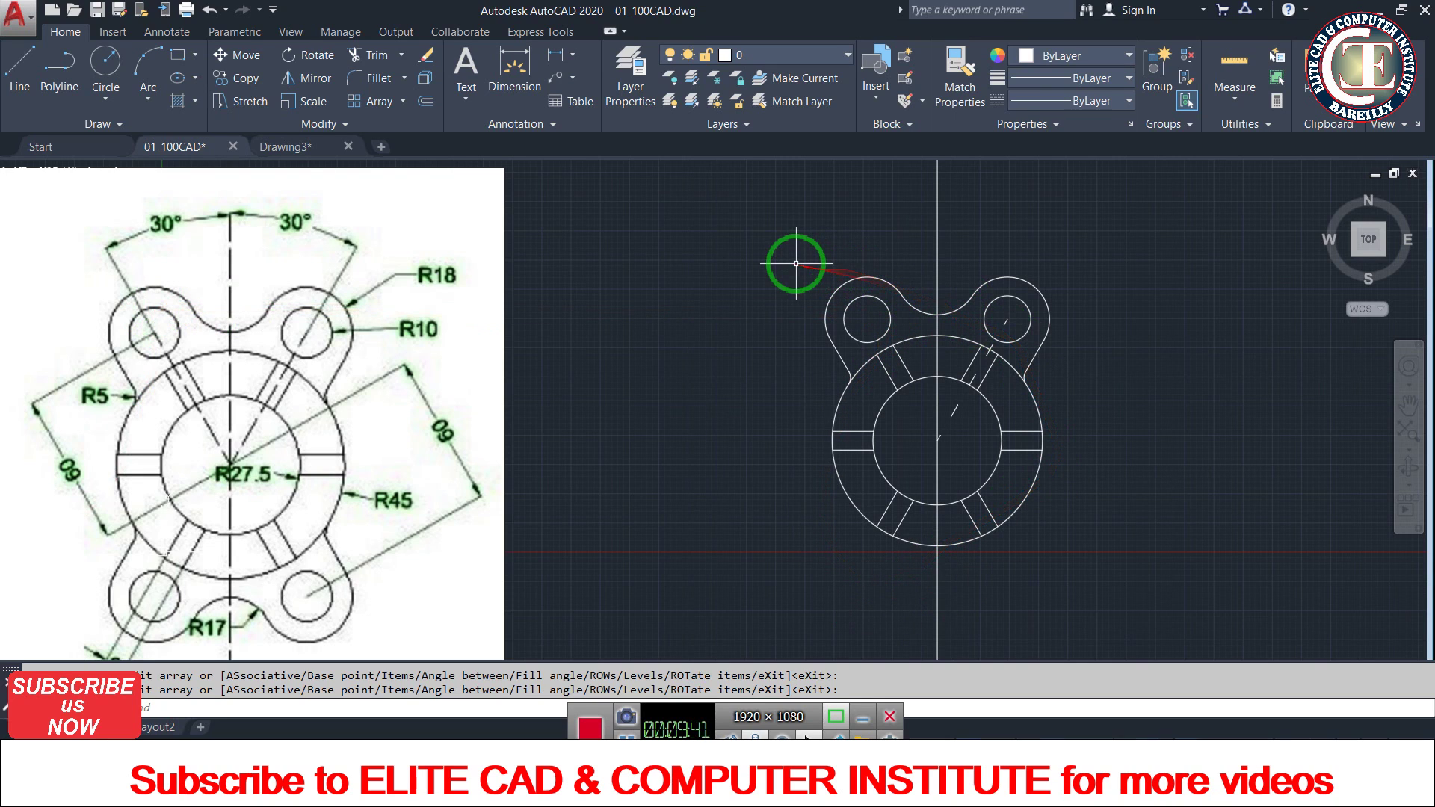
type("mi")
- Mirror the upper lobes and holes across a horizontal line through the plate centre, keeping originals
key("Return")
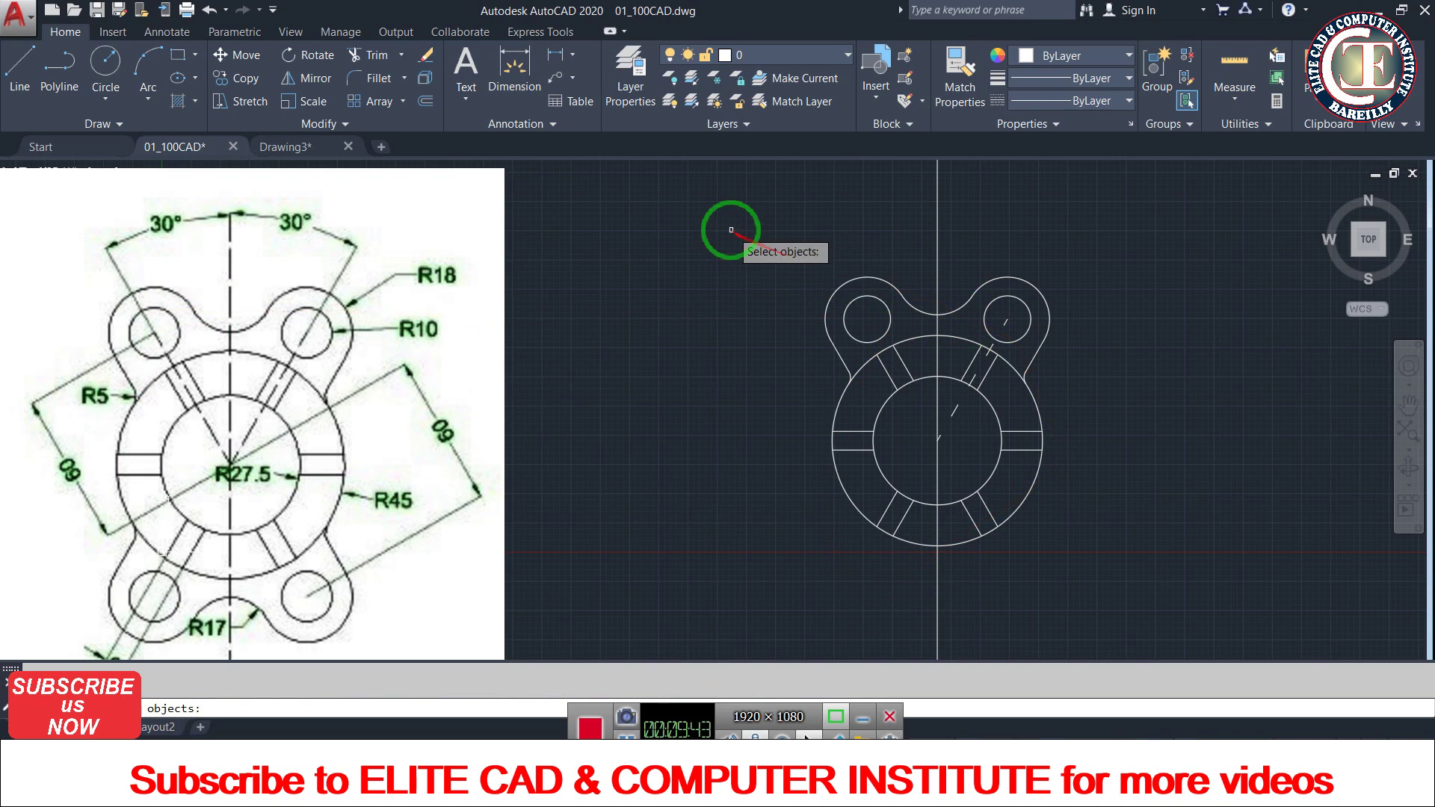
left_click(730, 229)
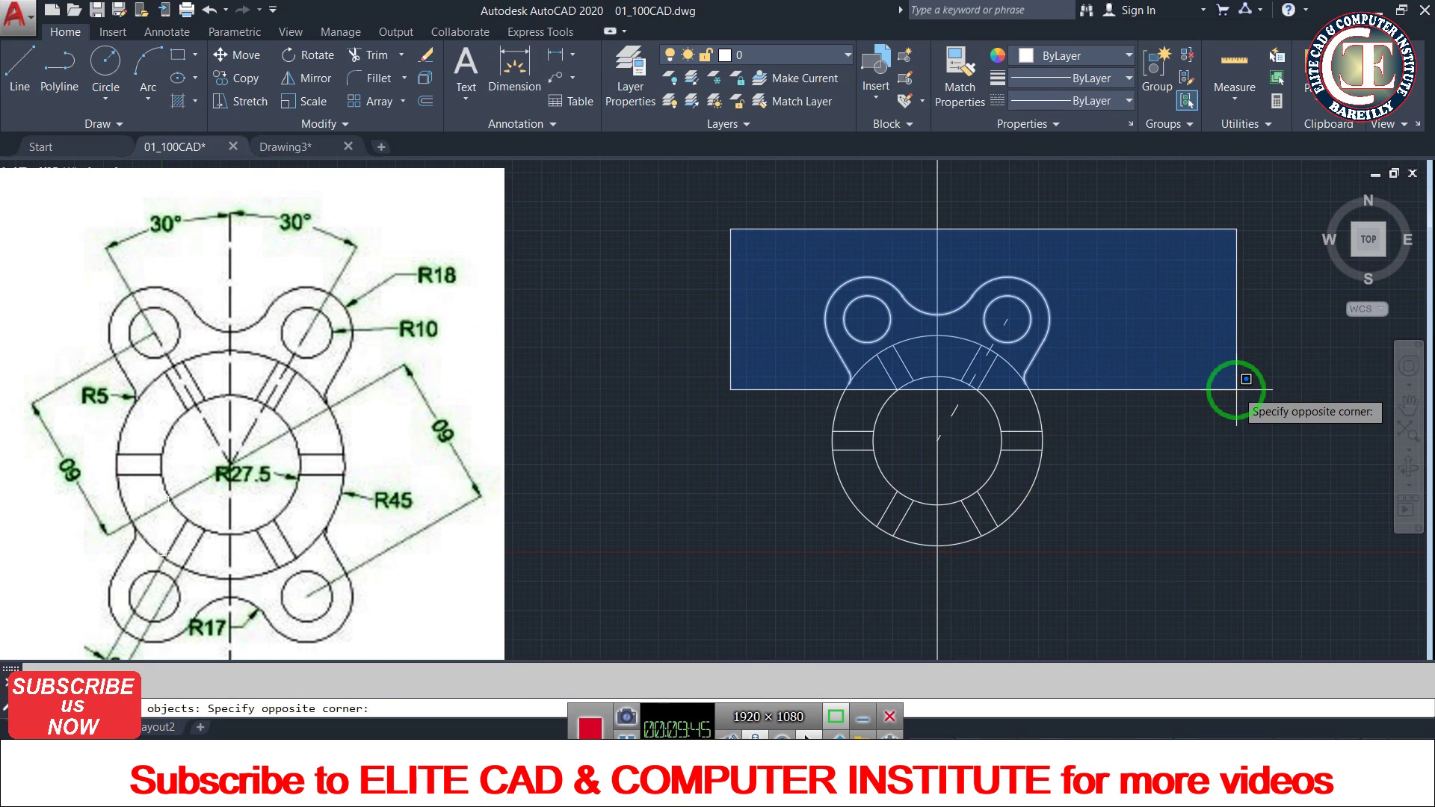
left_click(1246, 378)
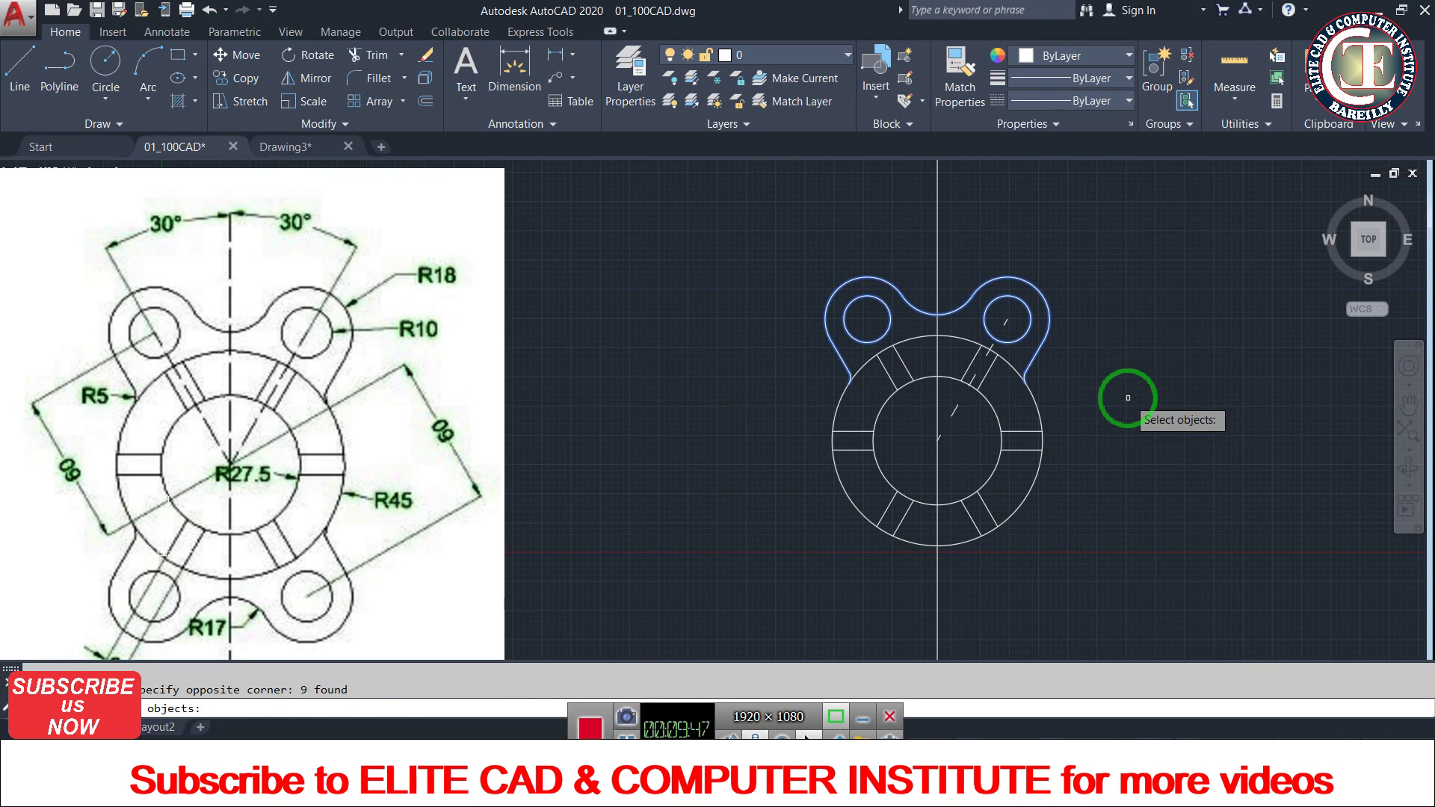
key("Return")
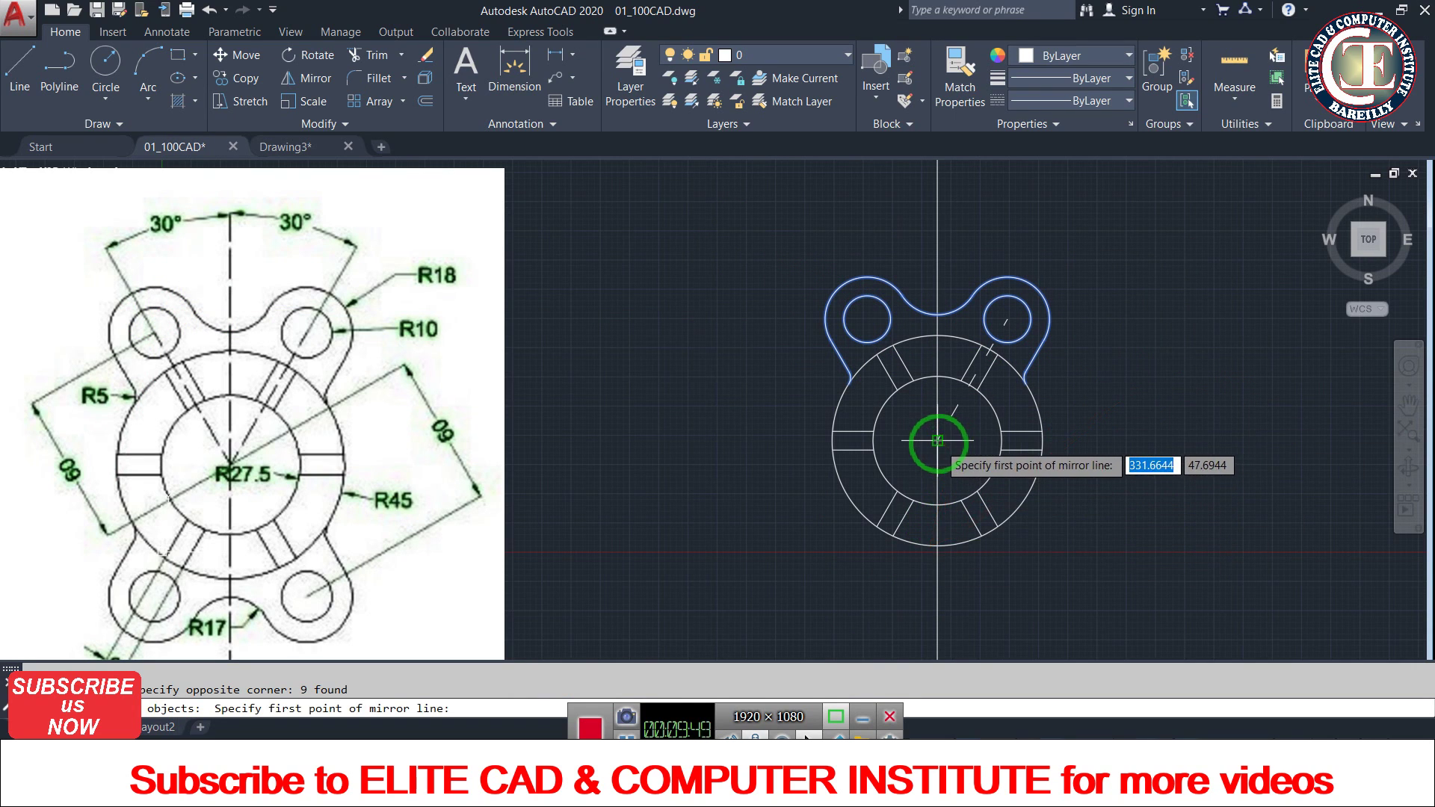
left_click(937, 441)
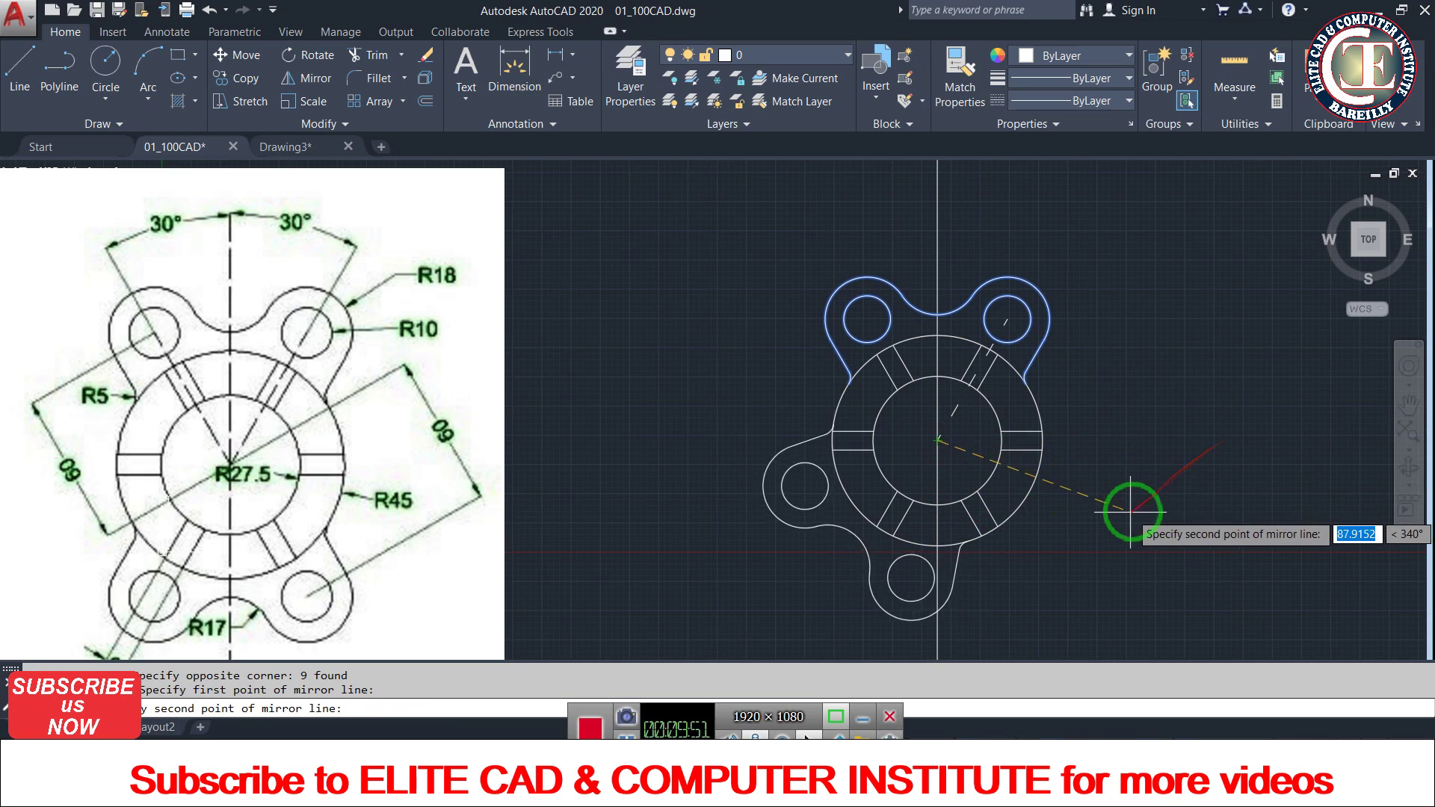
left_click(1232, 440)
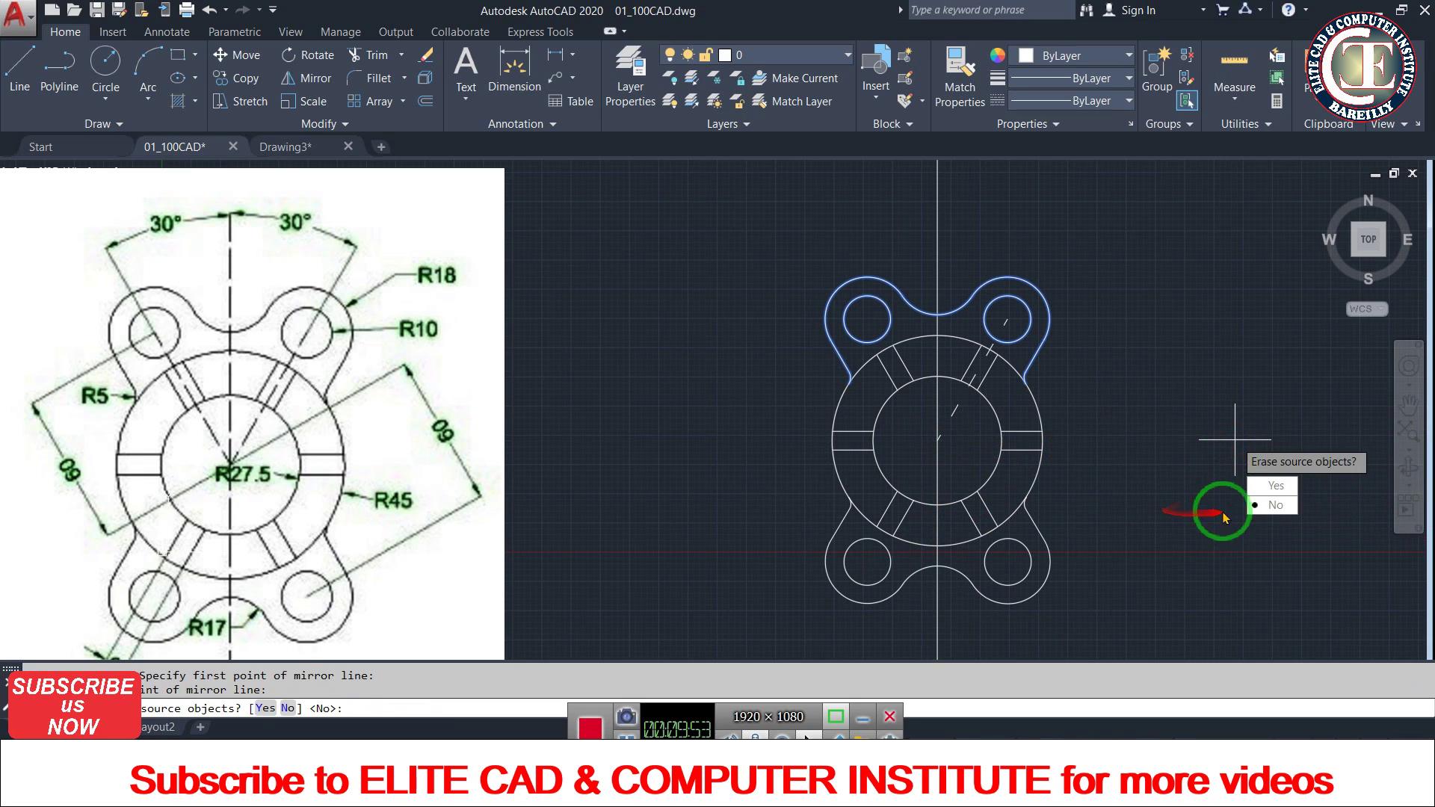
left_click(1264, 507)
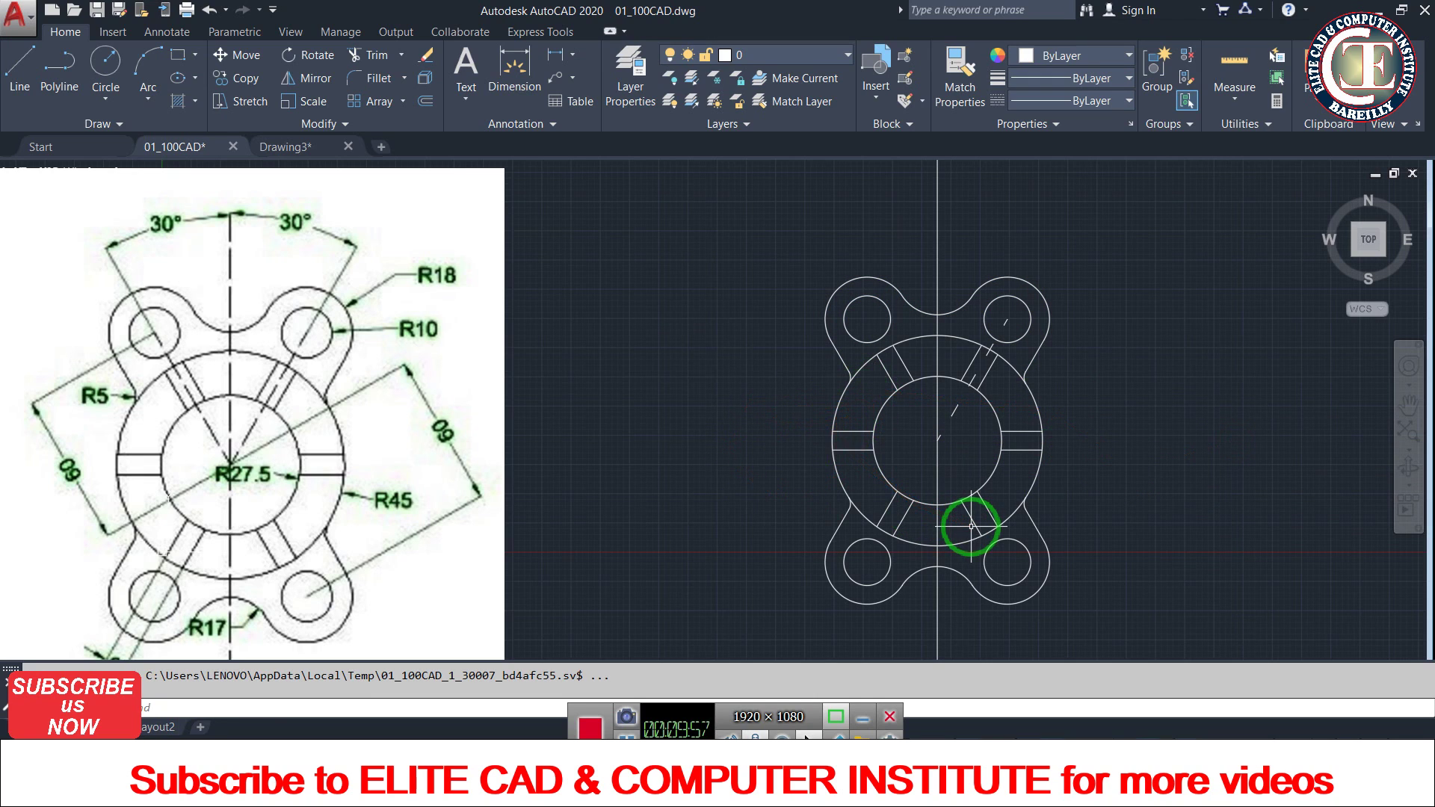
- Apply the ACAD_ISO03W100 dashed linetype to the vertical centre line
left_click(968, 227)
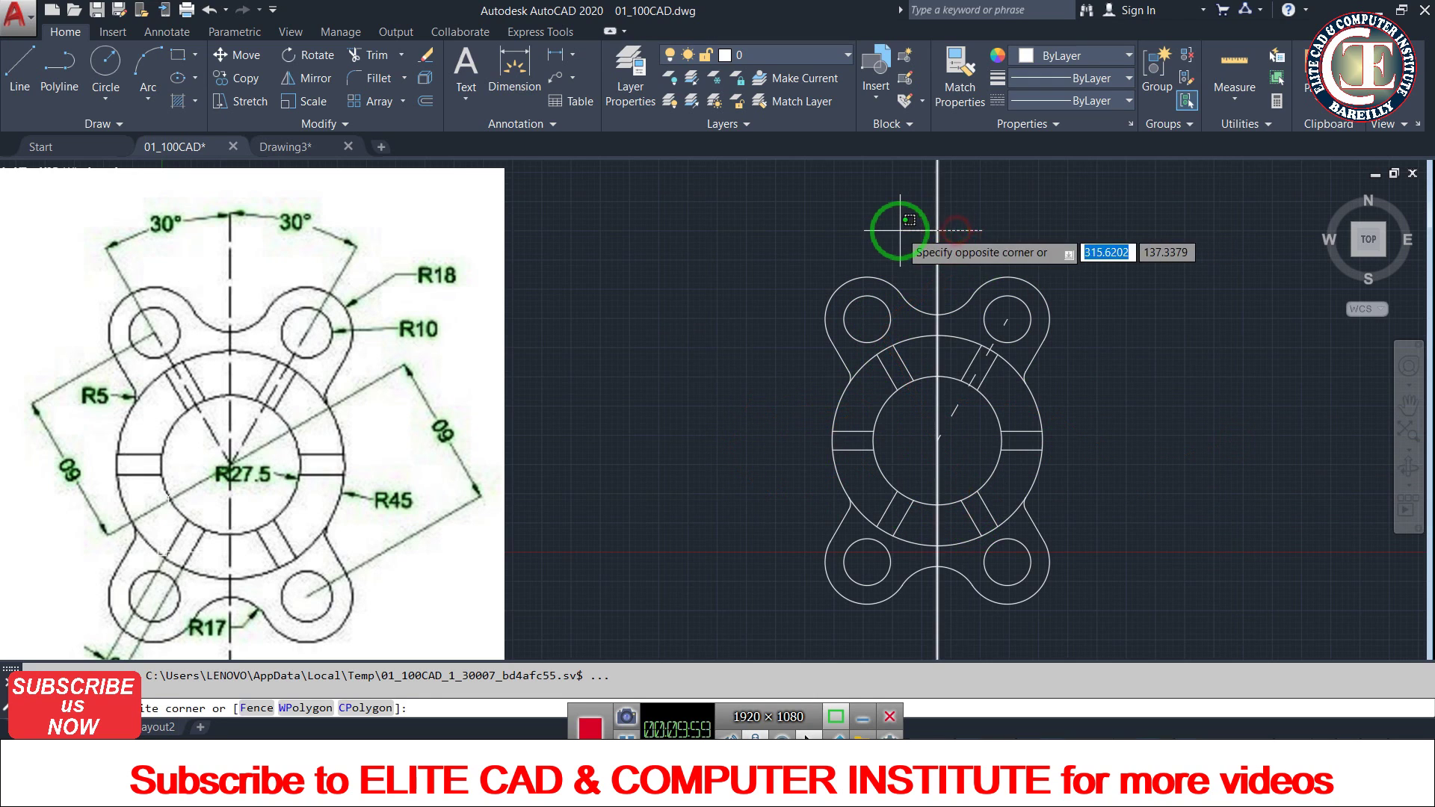
left_click(873, 227)
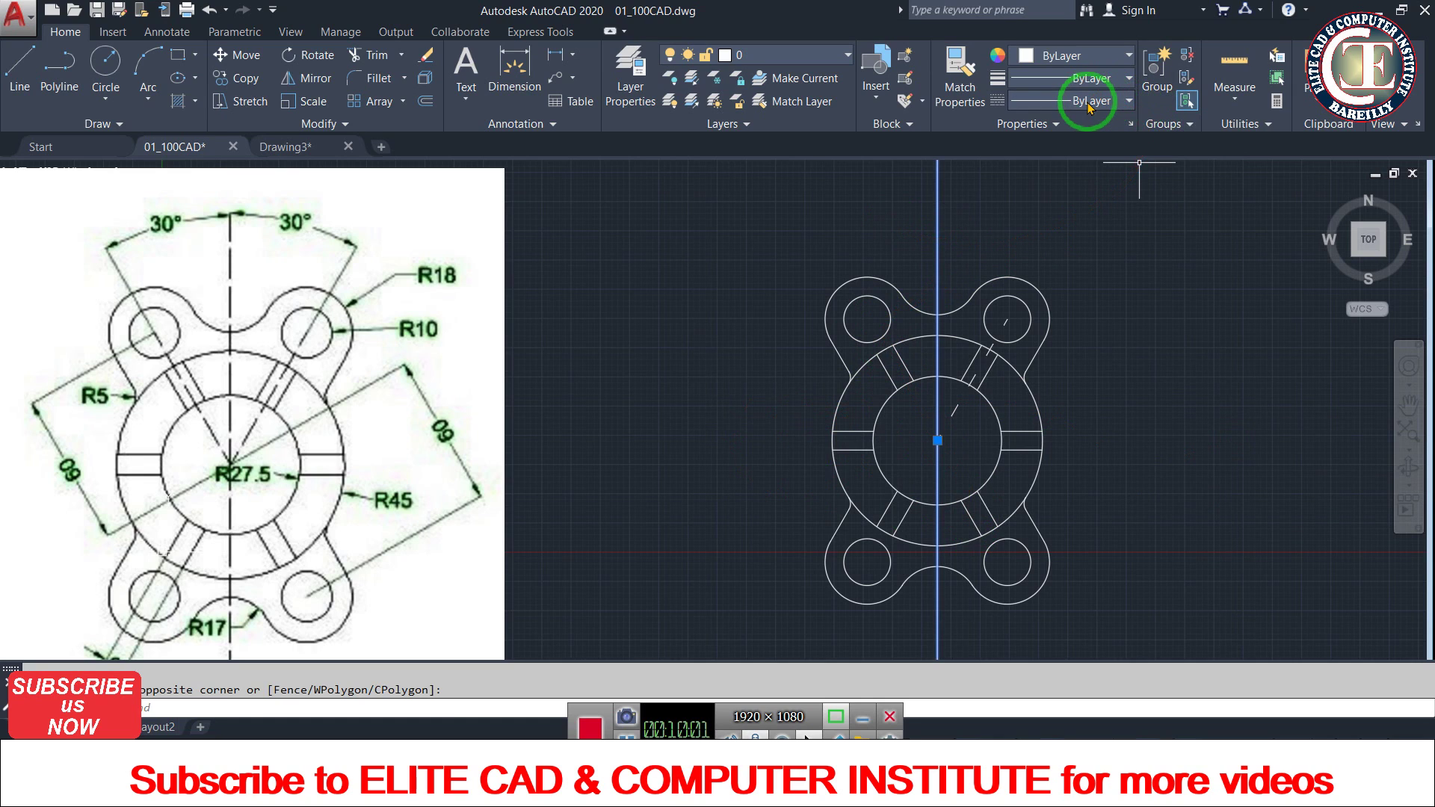
left_click(1051, 101)
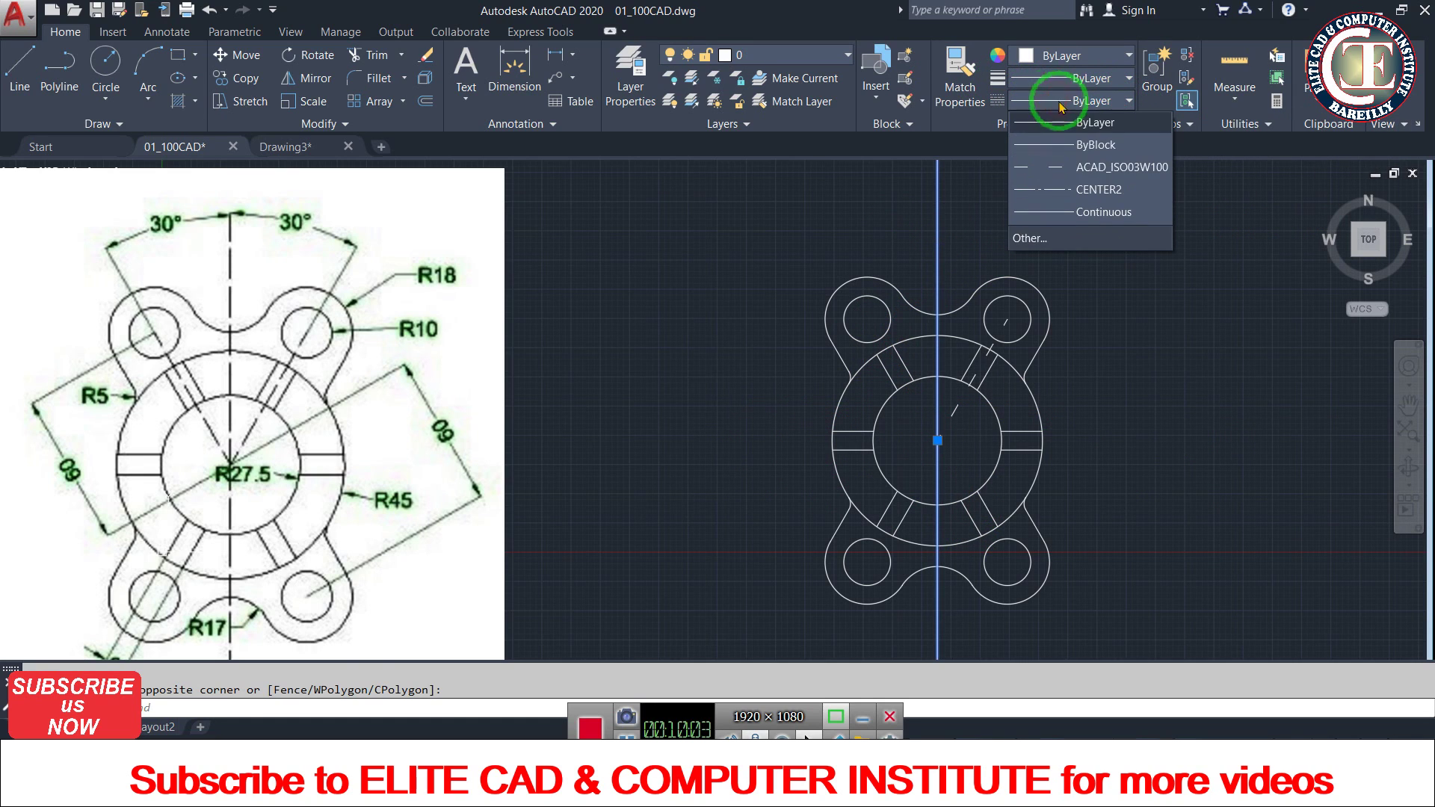
left_click(1090, 171)
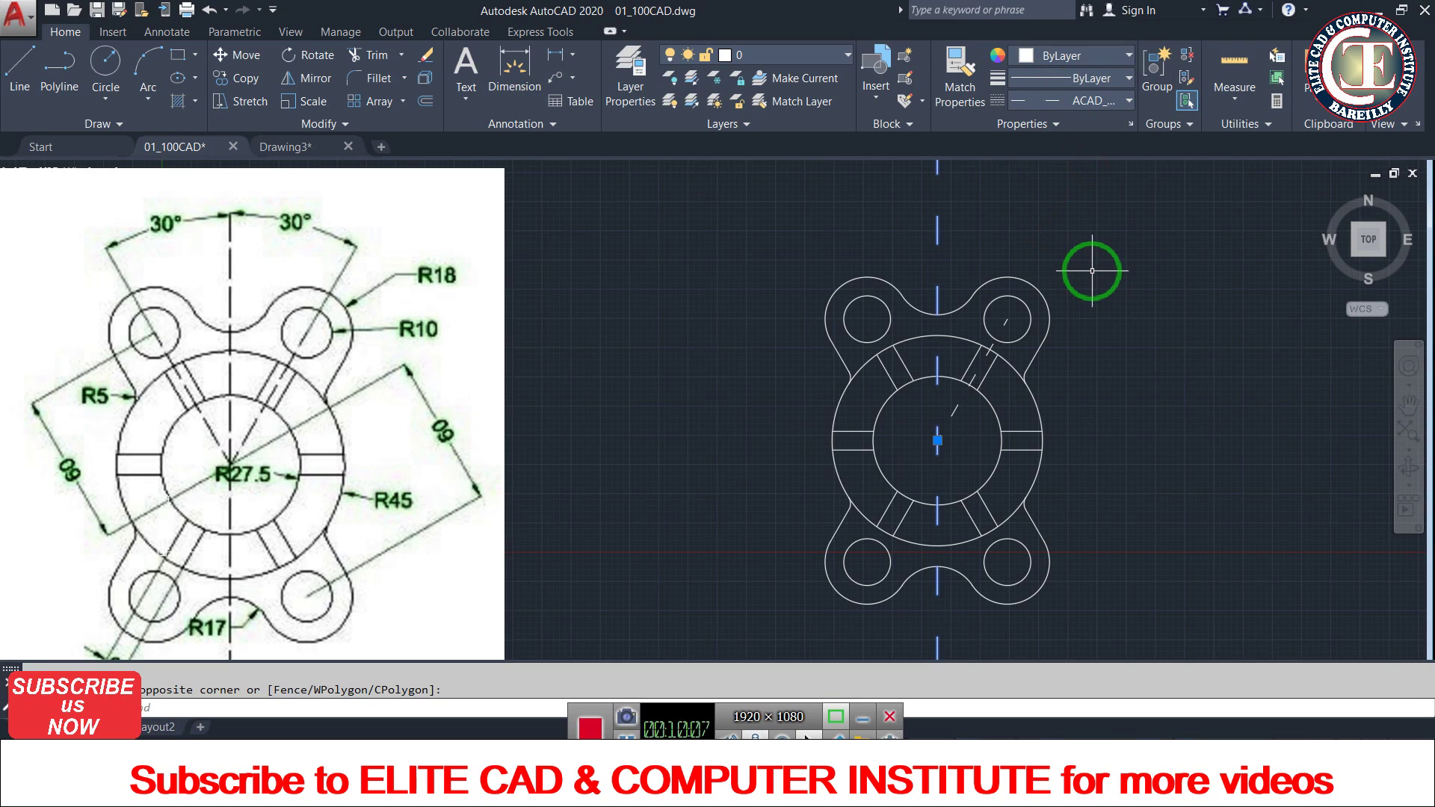
key("Escape")
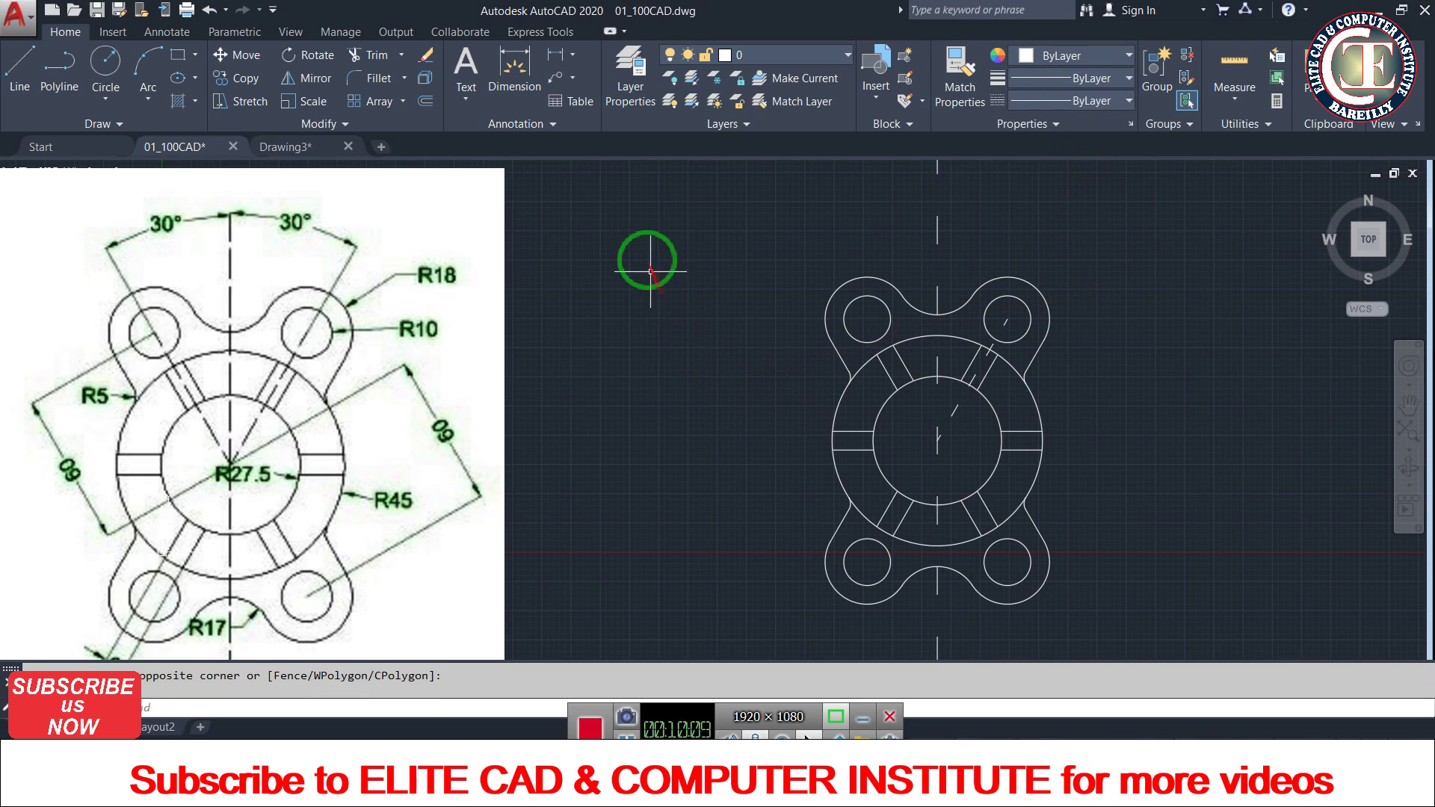
left_click(572, 57)
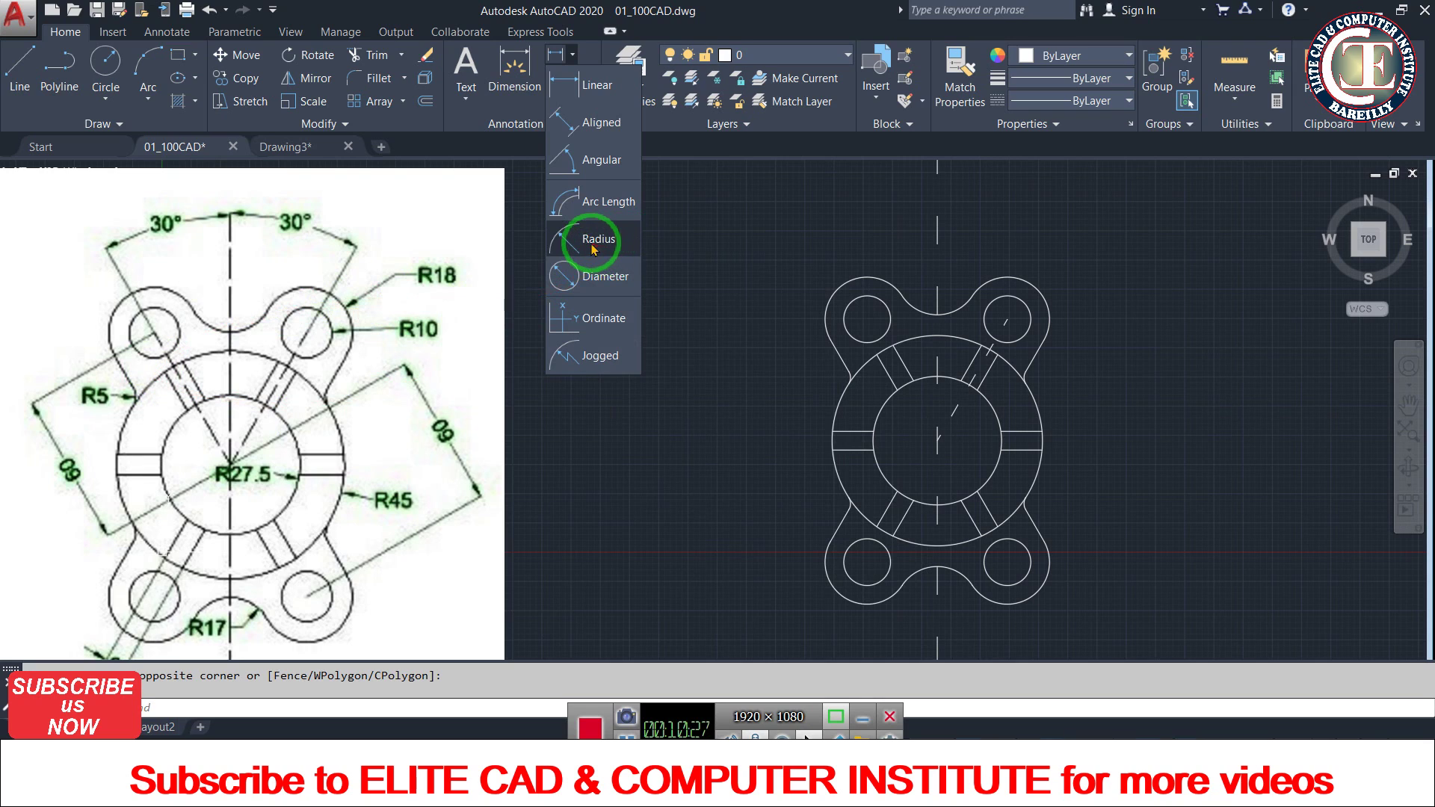
- Dimension the upper-right lobe R18.0, hole R10.0, fillet R5.0 and outer circle R45.0
left_click(590, 248)
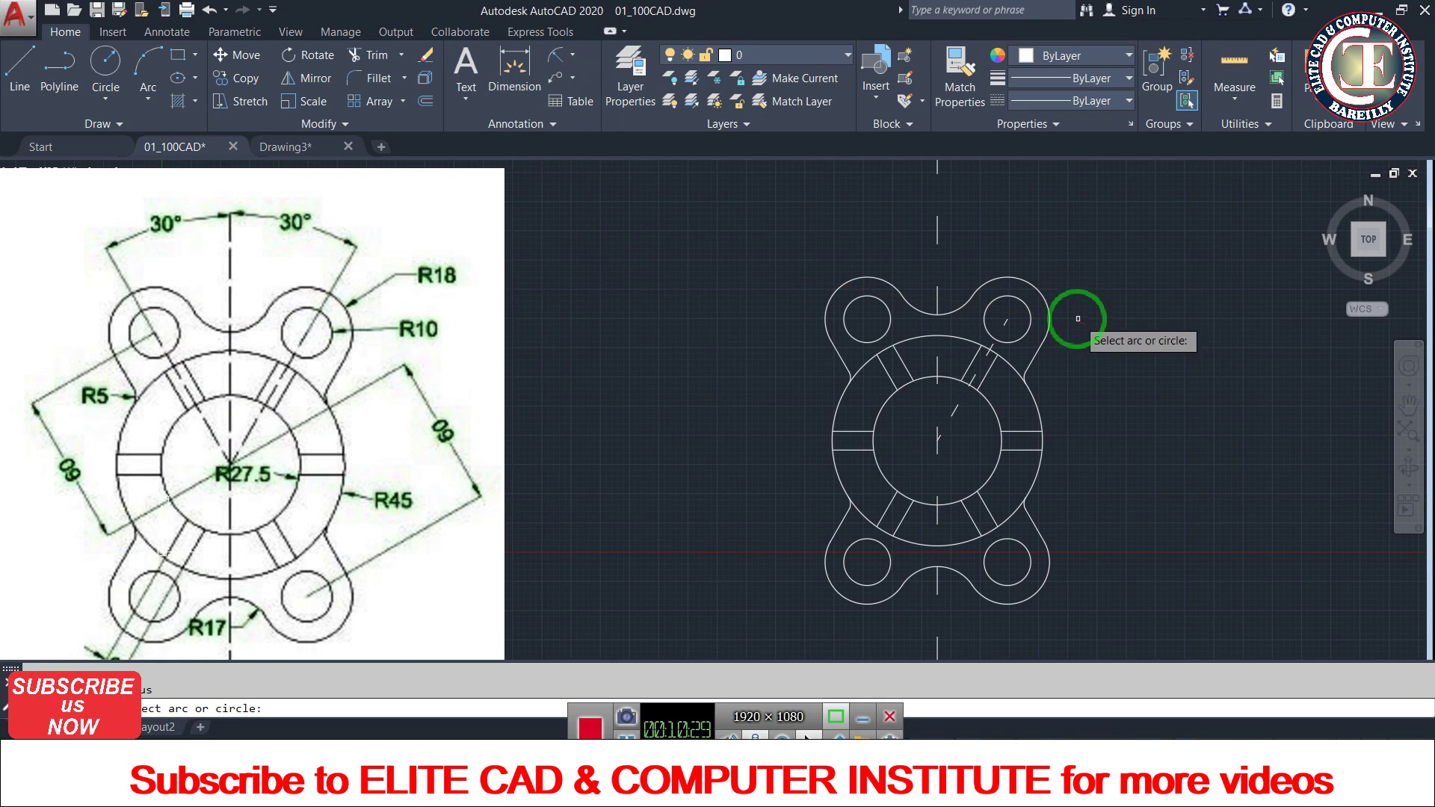
left_click(1048, 302)
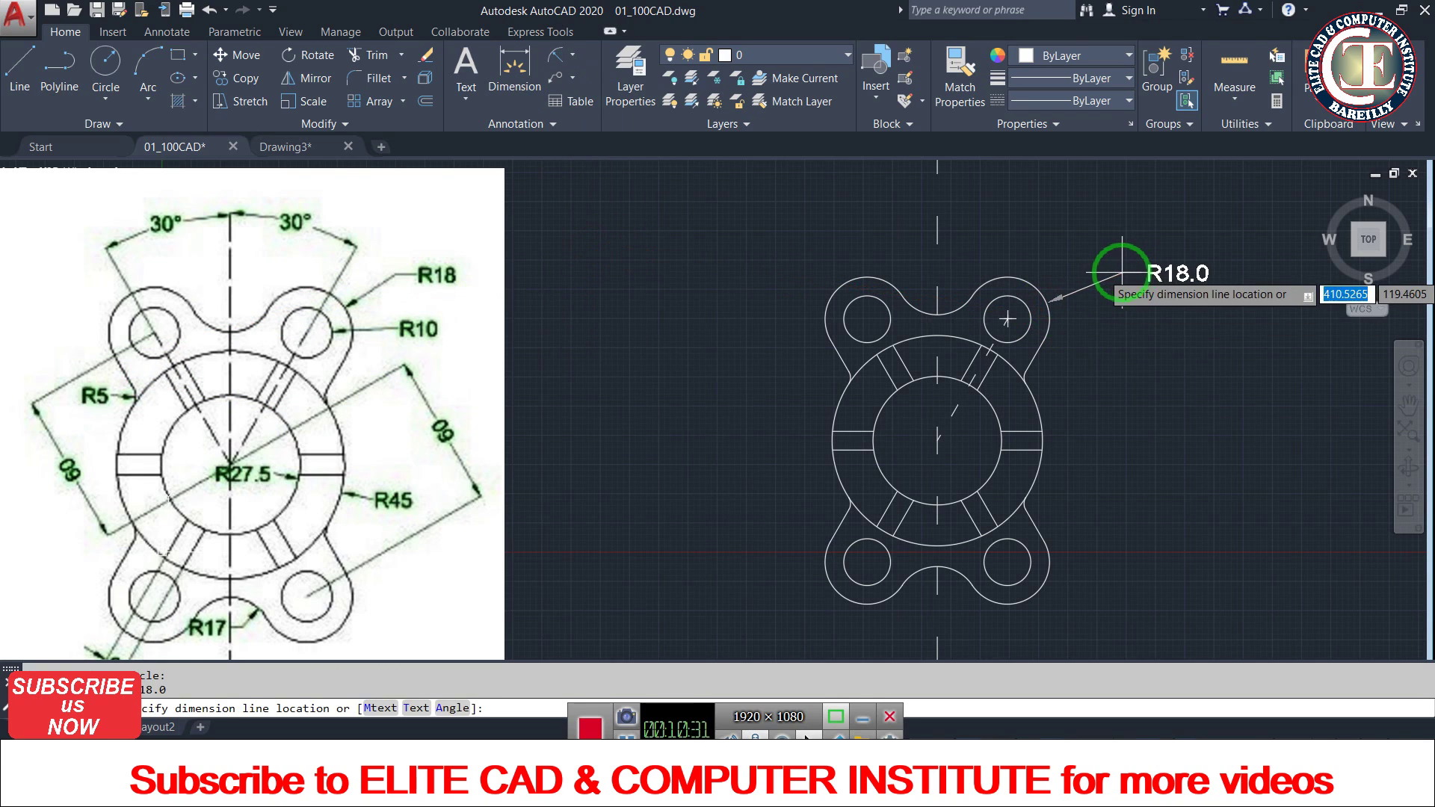
left_click(1122, 273)
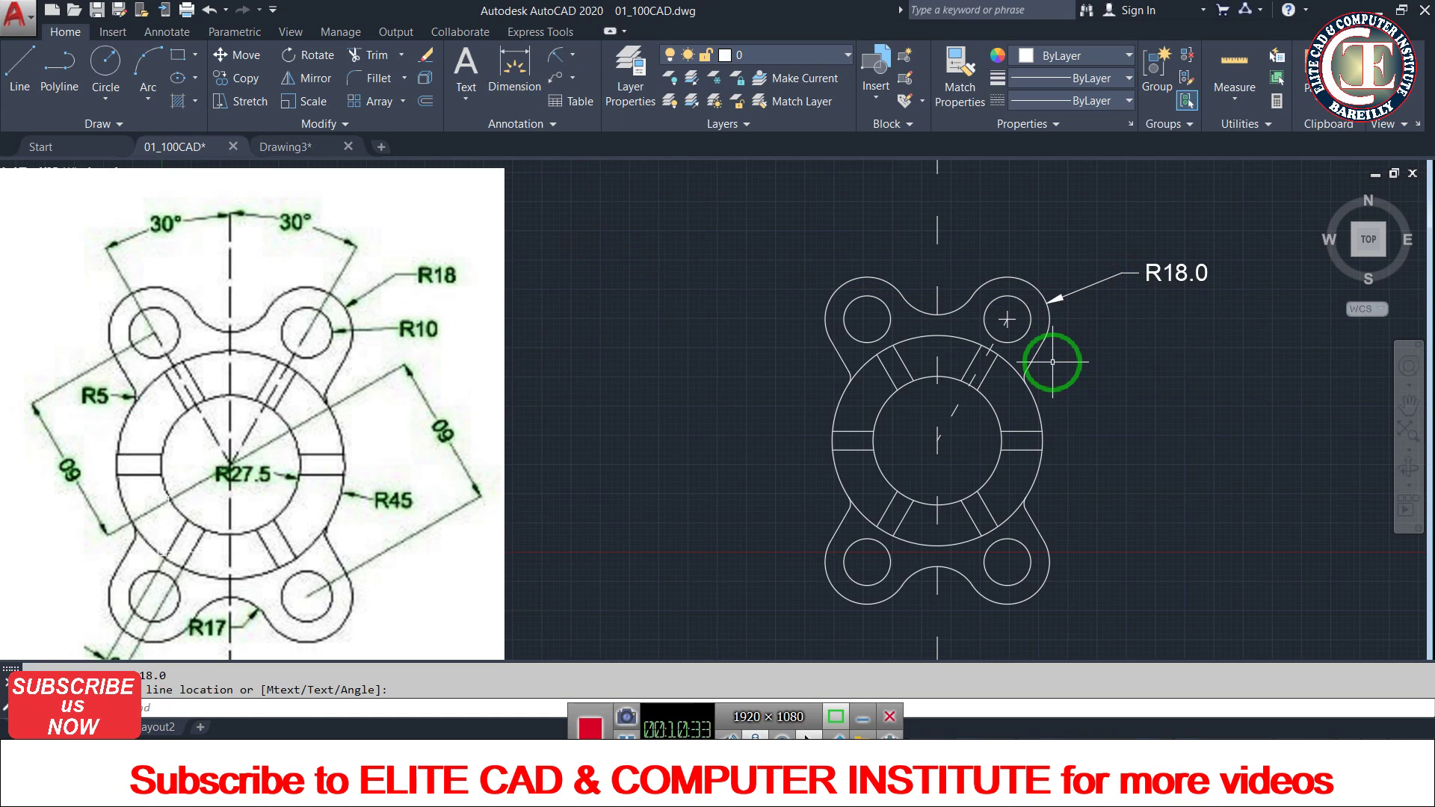
key("Return")
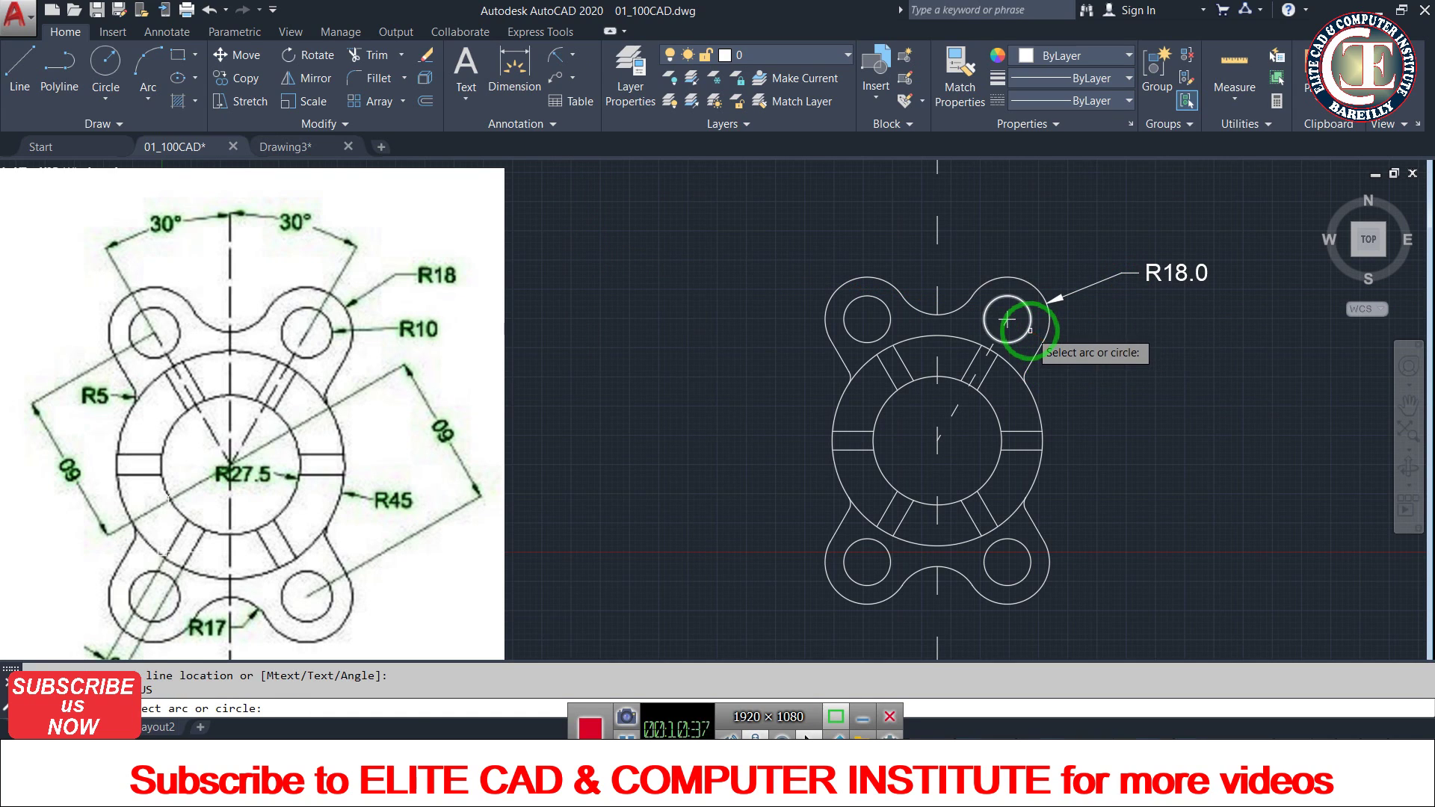
left_click(1029, 329)
left_click(1125, 344)
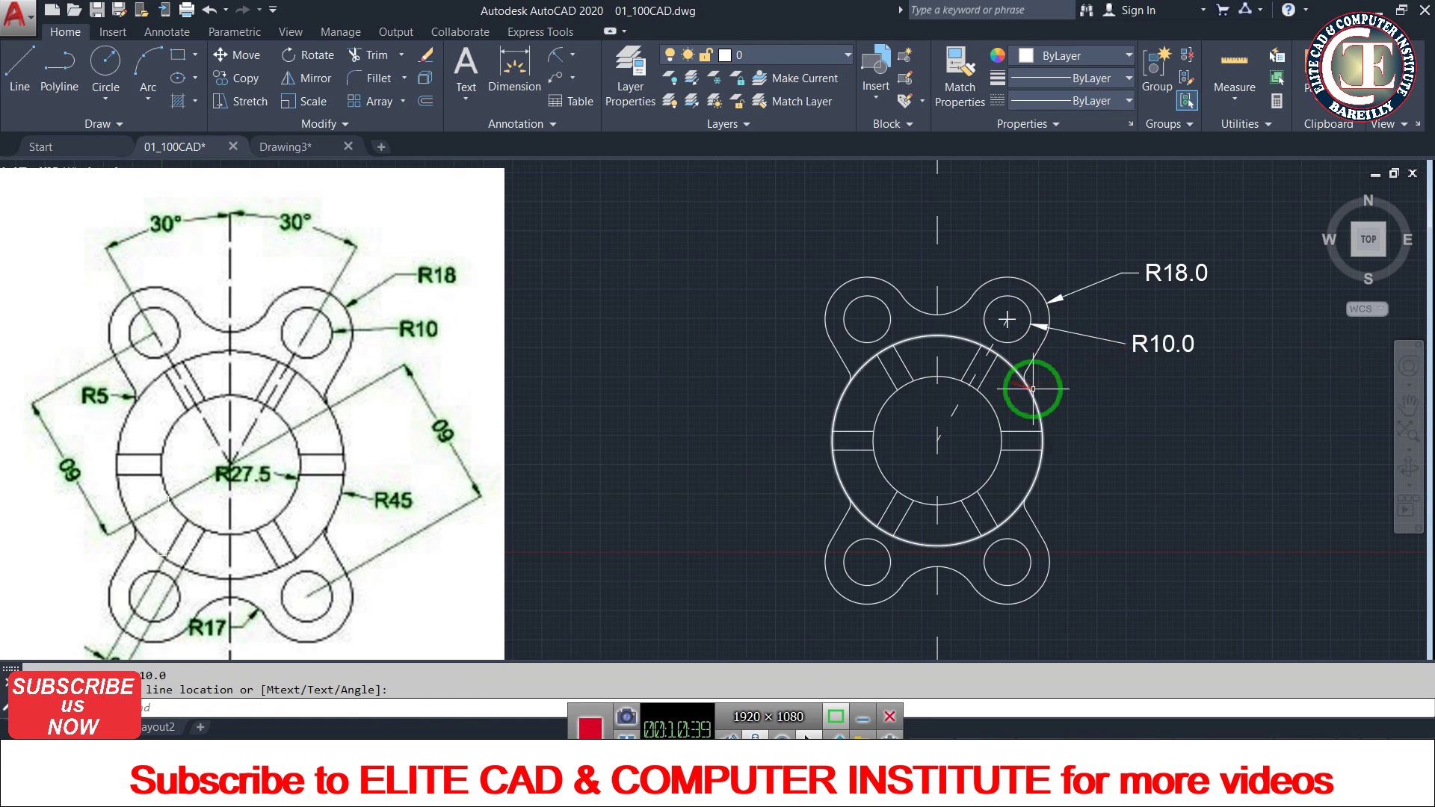
key("Return")
left_click(1026, 374)
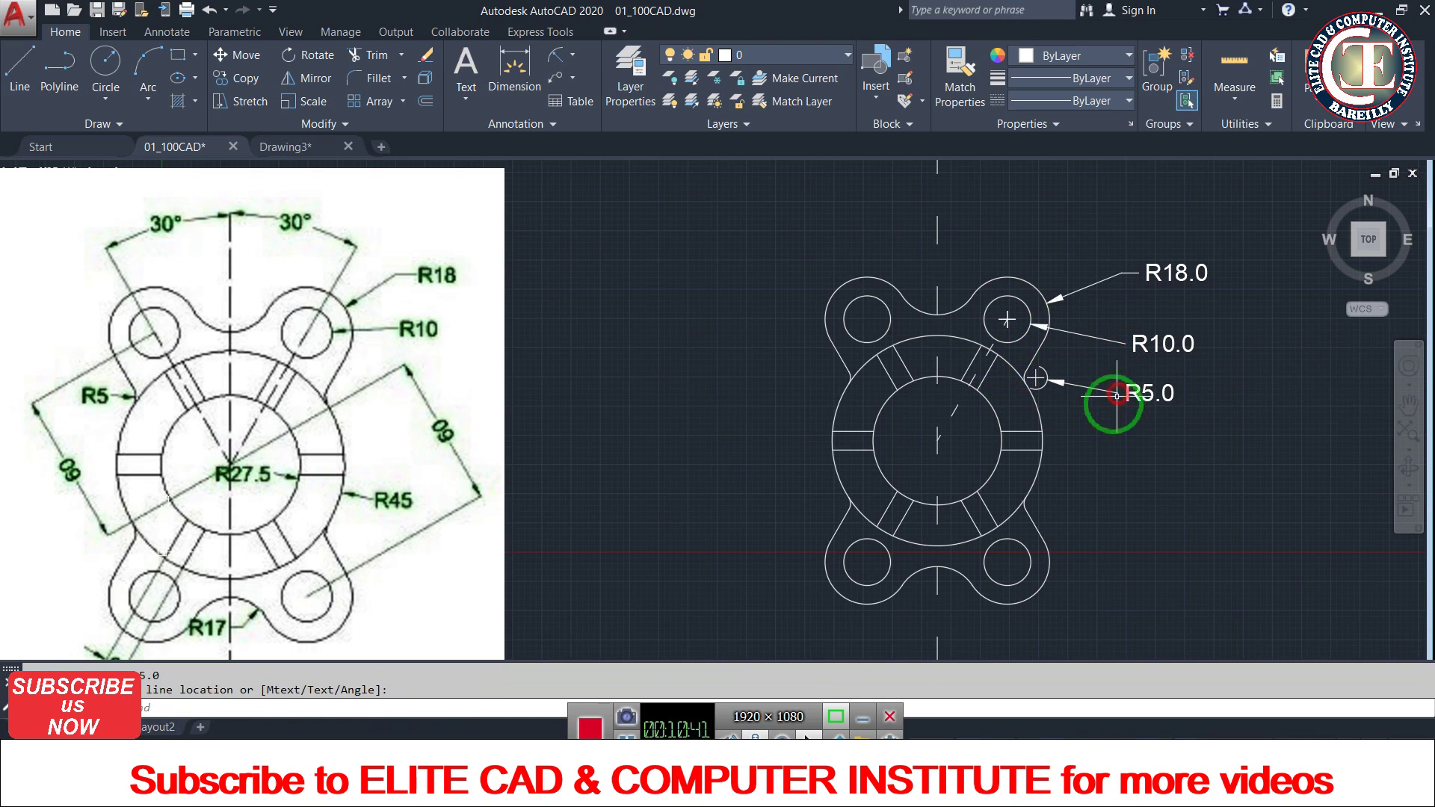
key("Return")
left_click(1037, 475)
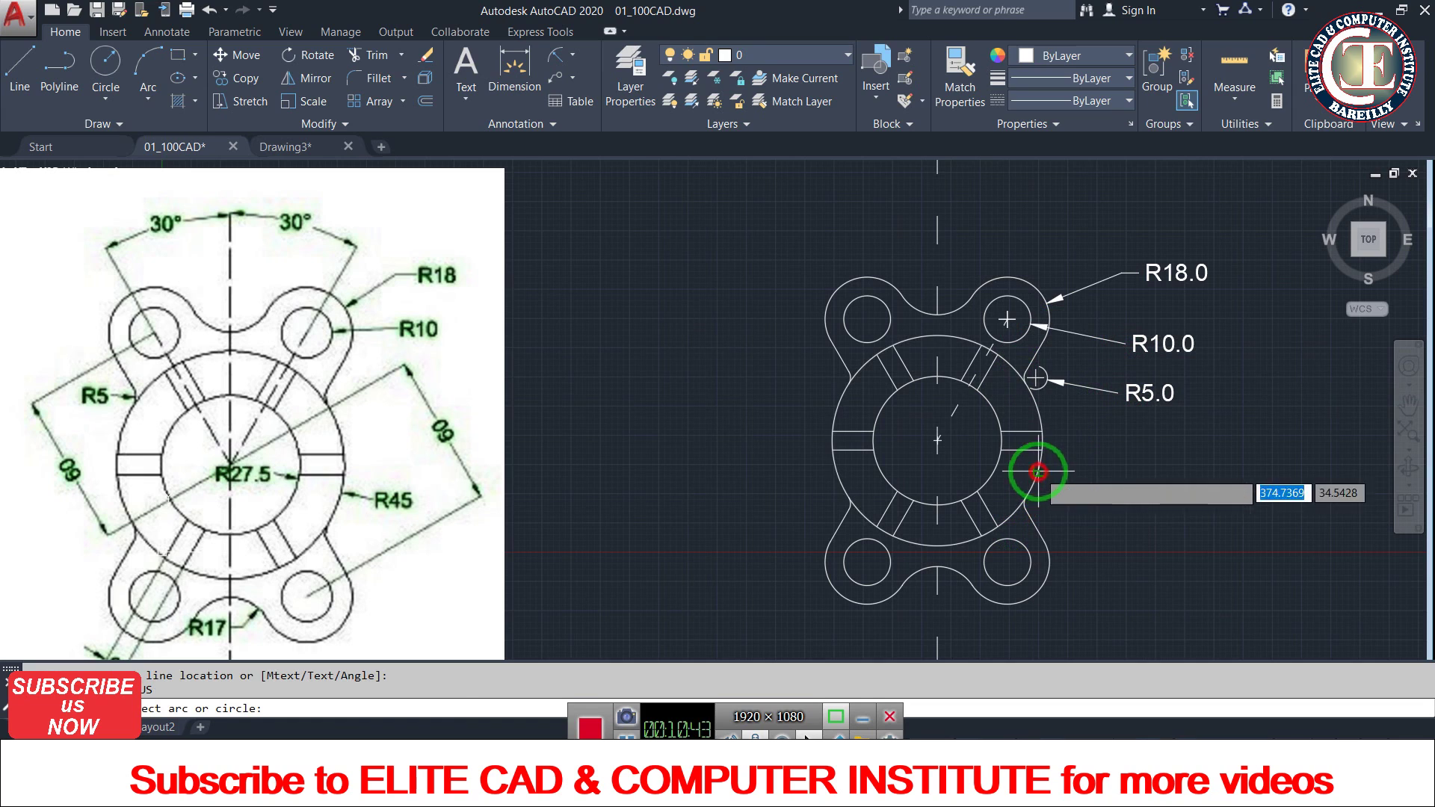
left_click(1126, 485)
- Dimension the bottom notch arc R18.0 and the inner circle R27.5
key("Return")
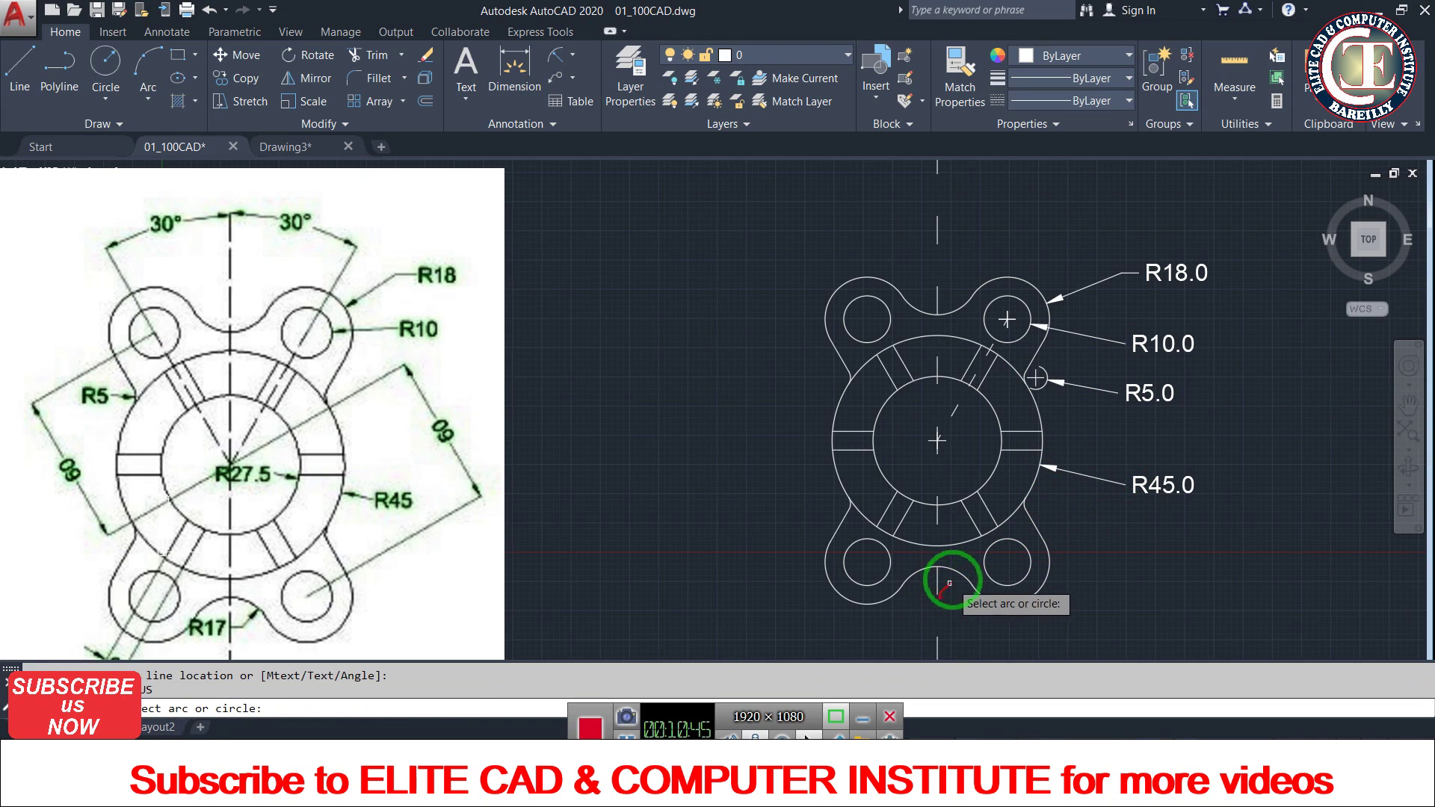
left_click(964, 576)
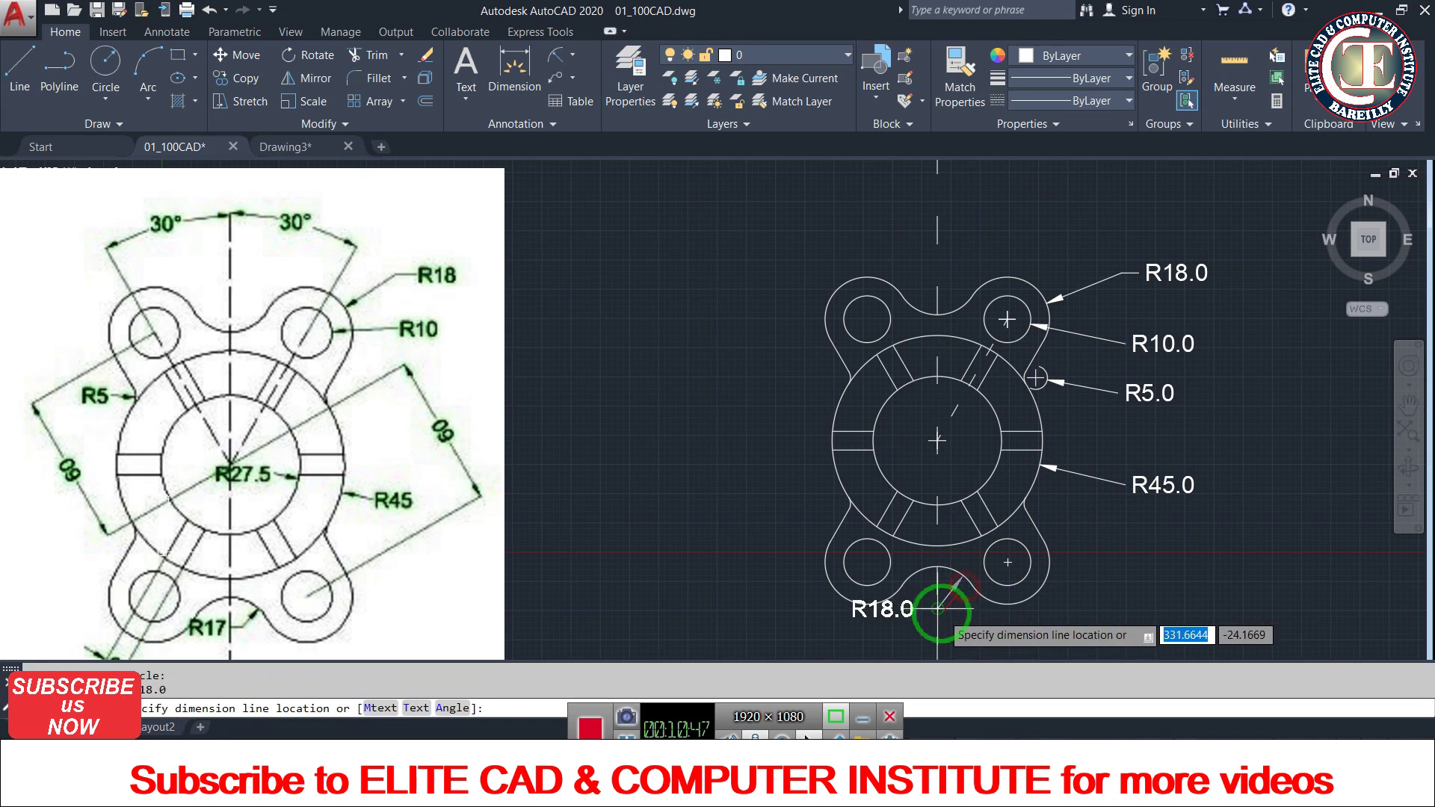
left_click(852, 632)
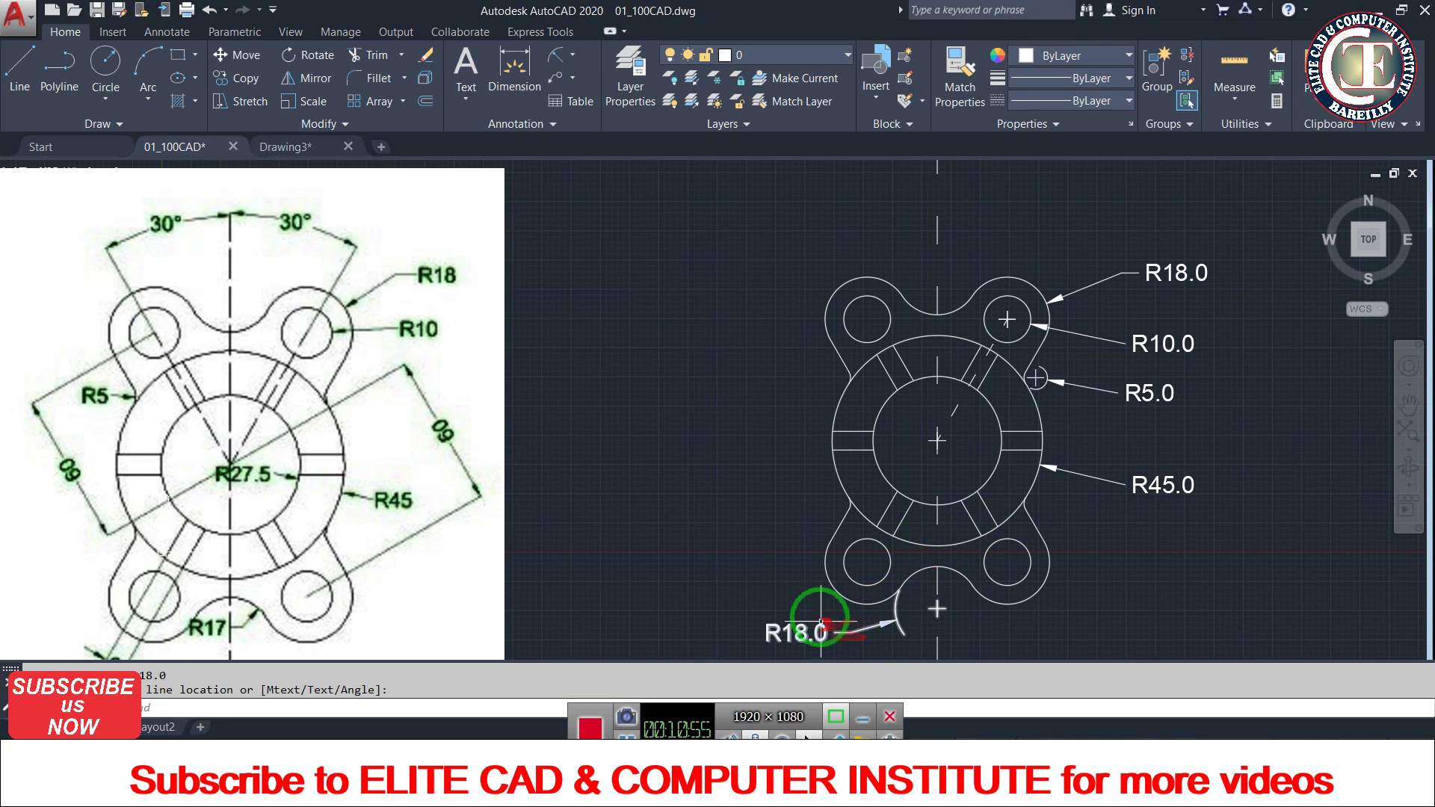
key("Return")
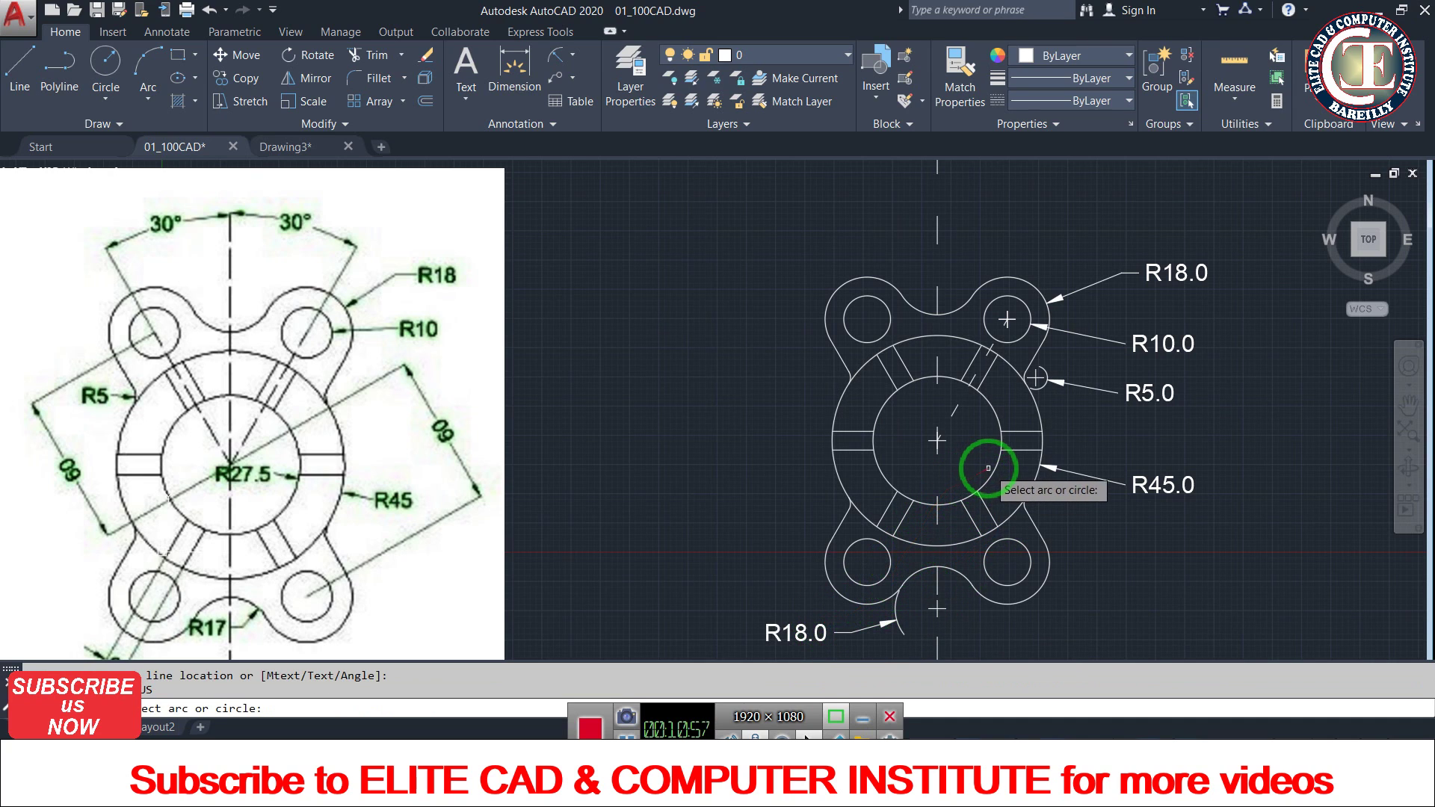
left_click(972, 390)
left_click(979, 463)
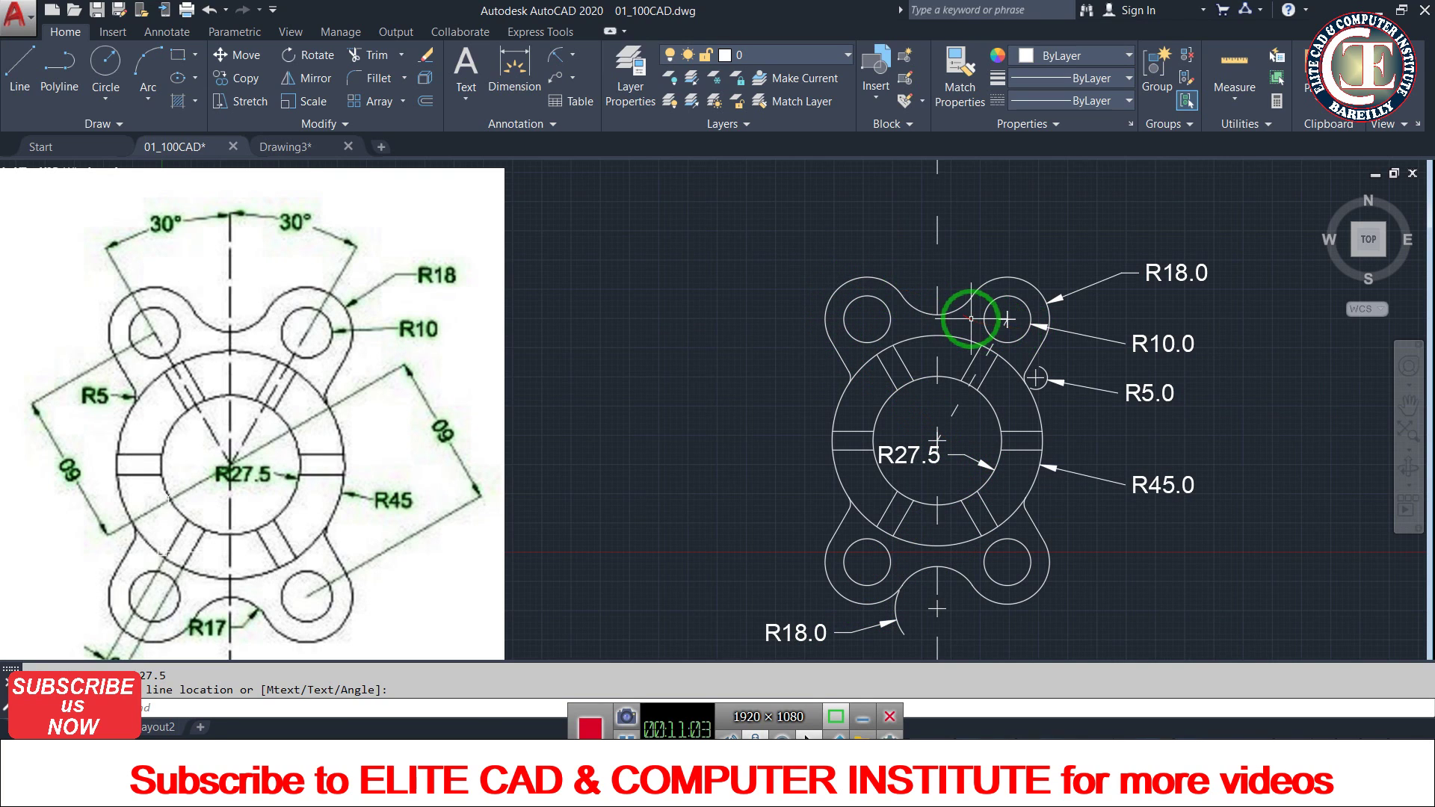
left_click(556, 54)
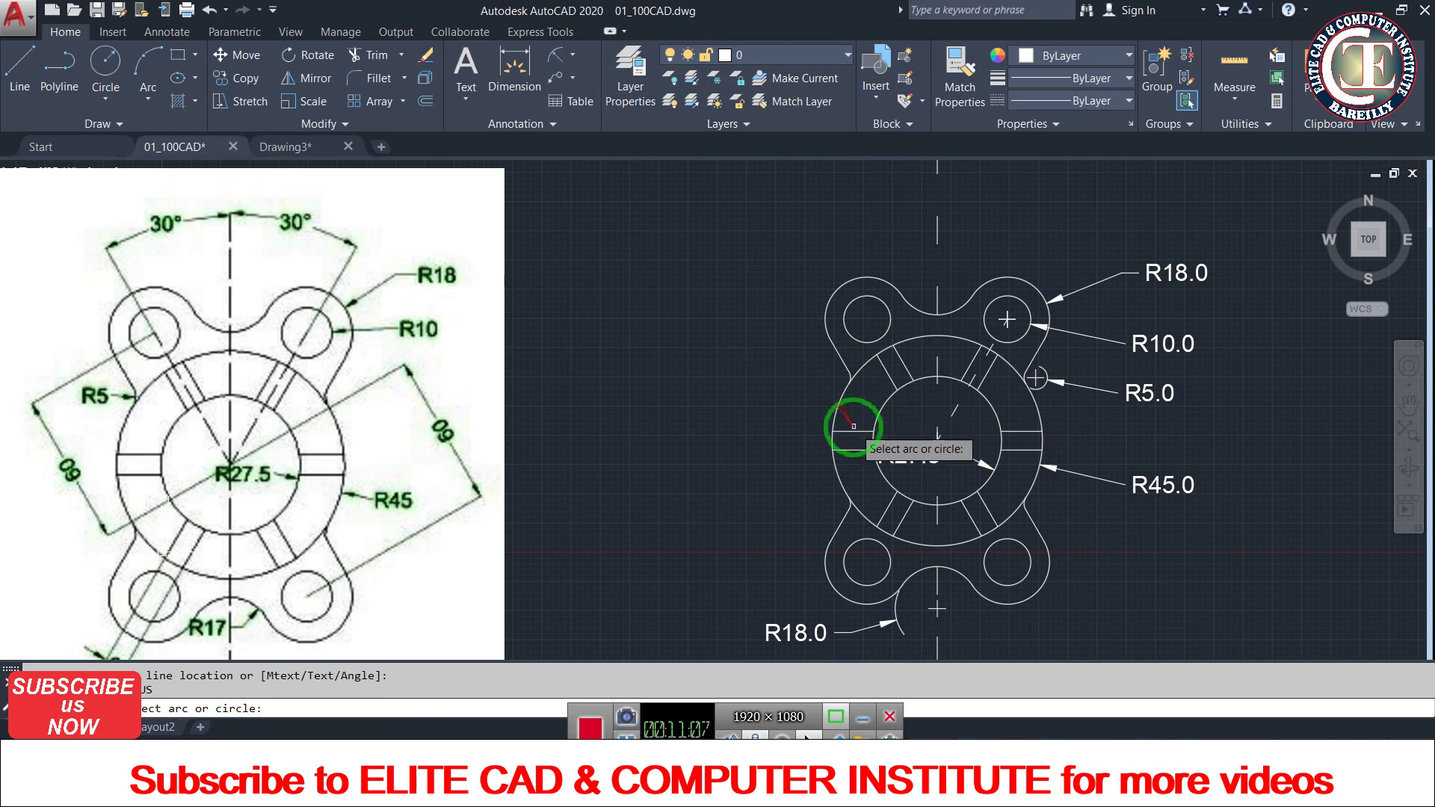
key("Escape")
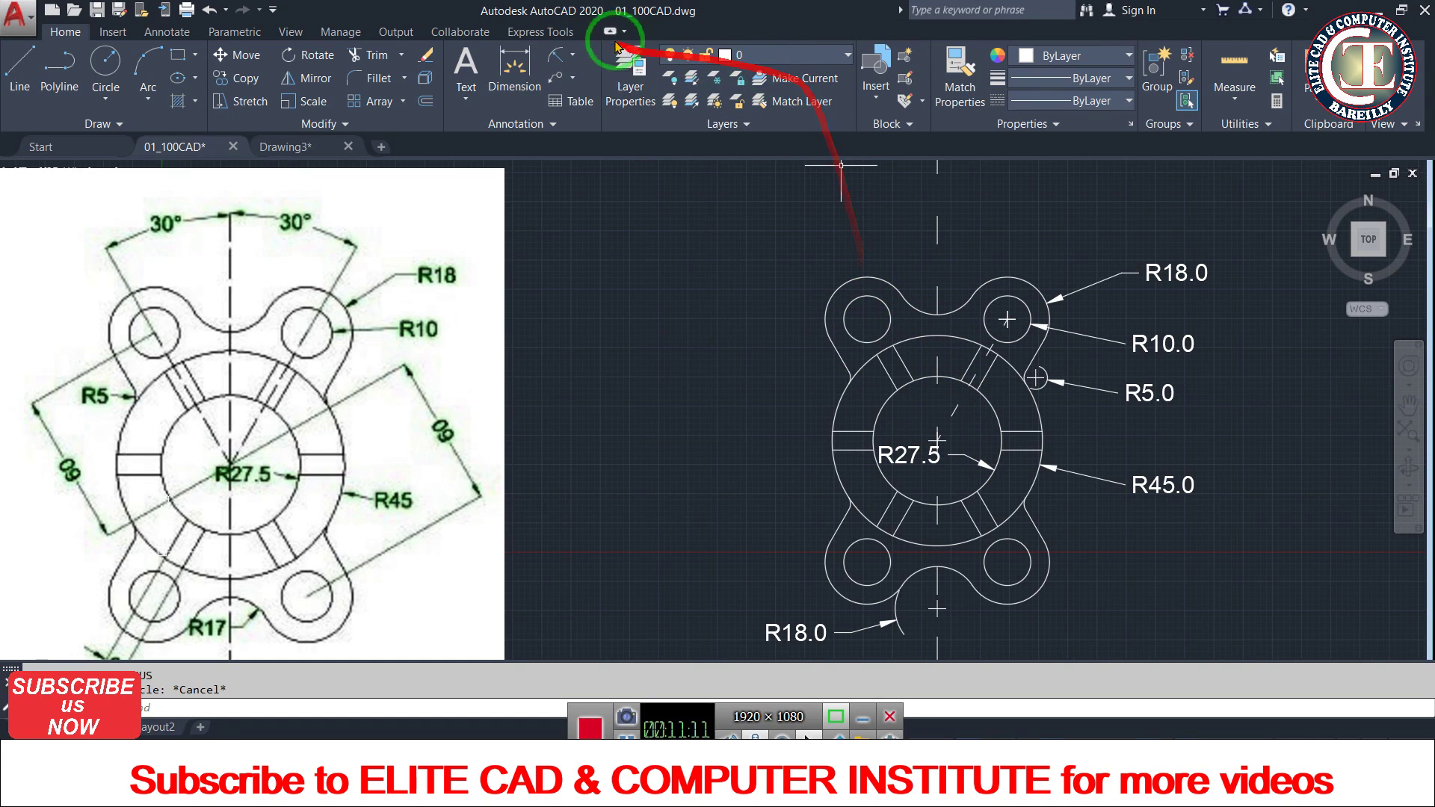
- Add a 30° angular dimension between the vertical and upper-right diagonal centrelines
left_click(572, 56)
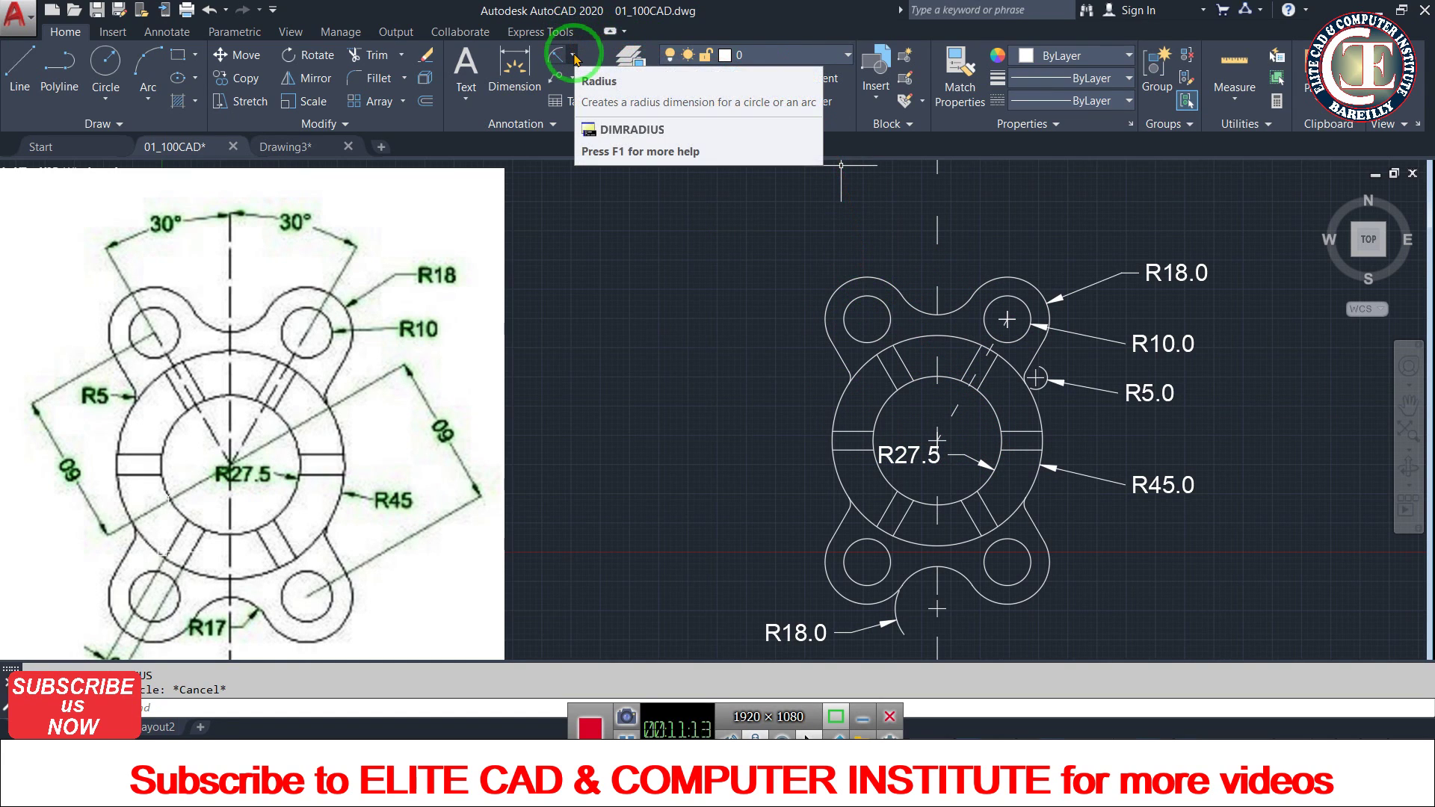
left_click(573, 57)
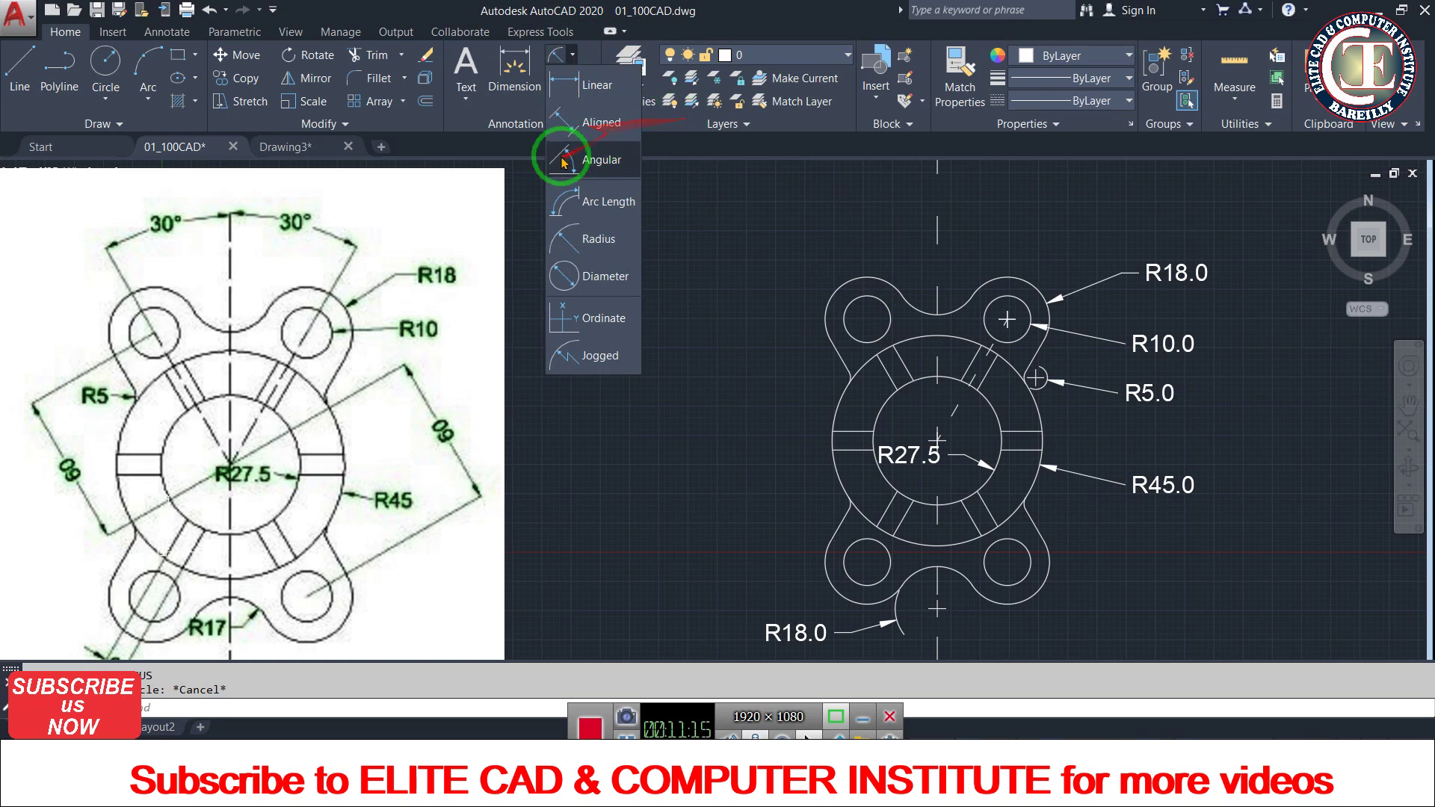
left_click(596, 163)
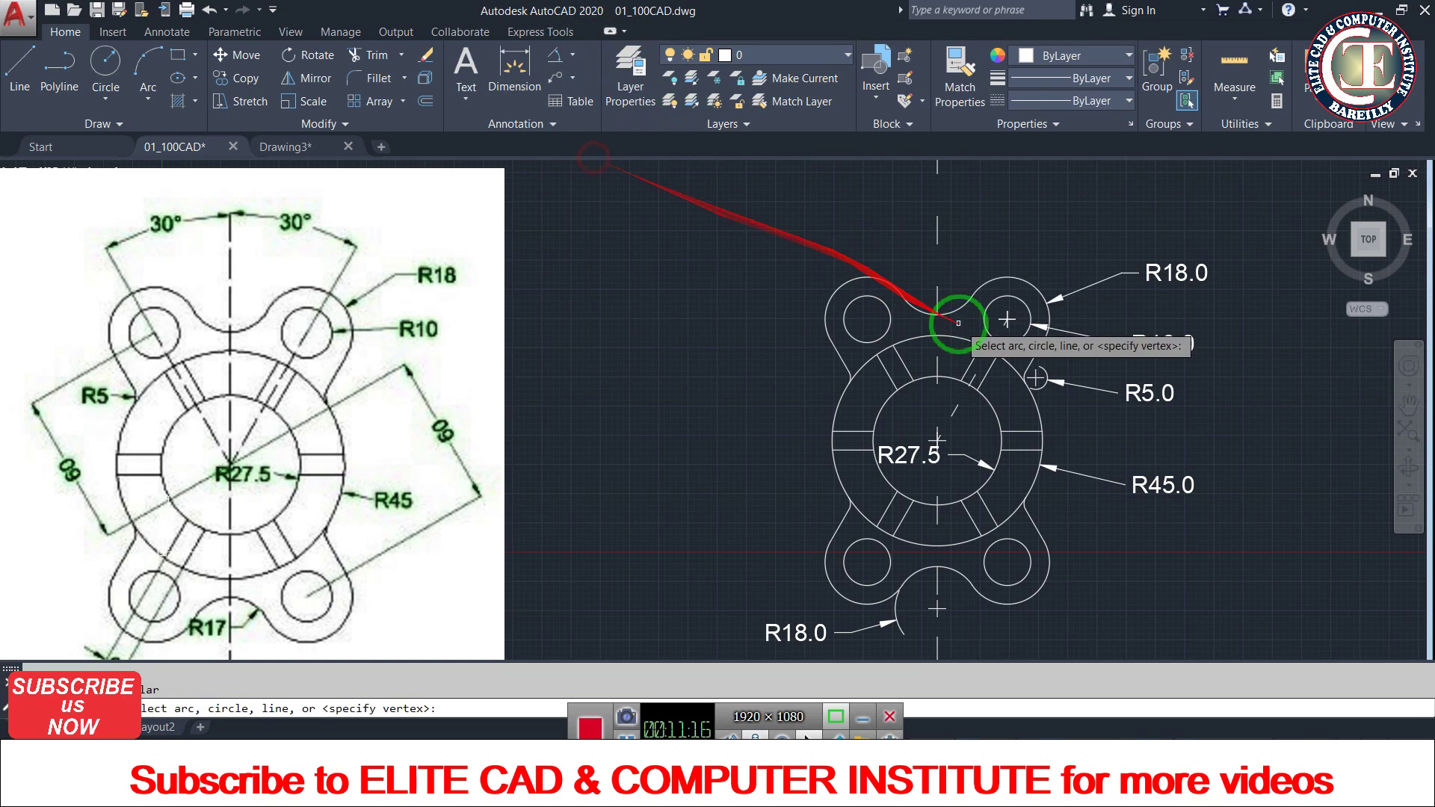
left_click(937, 234)
left_click(980, 318)
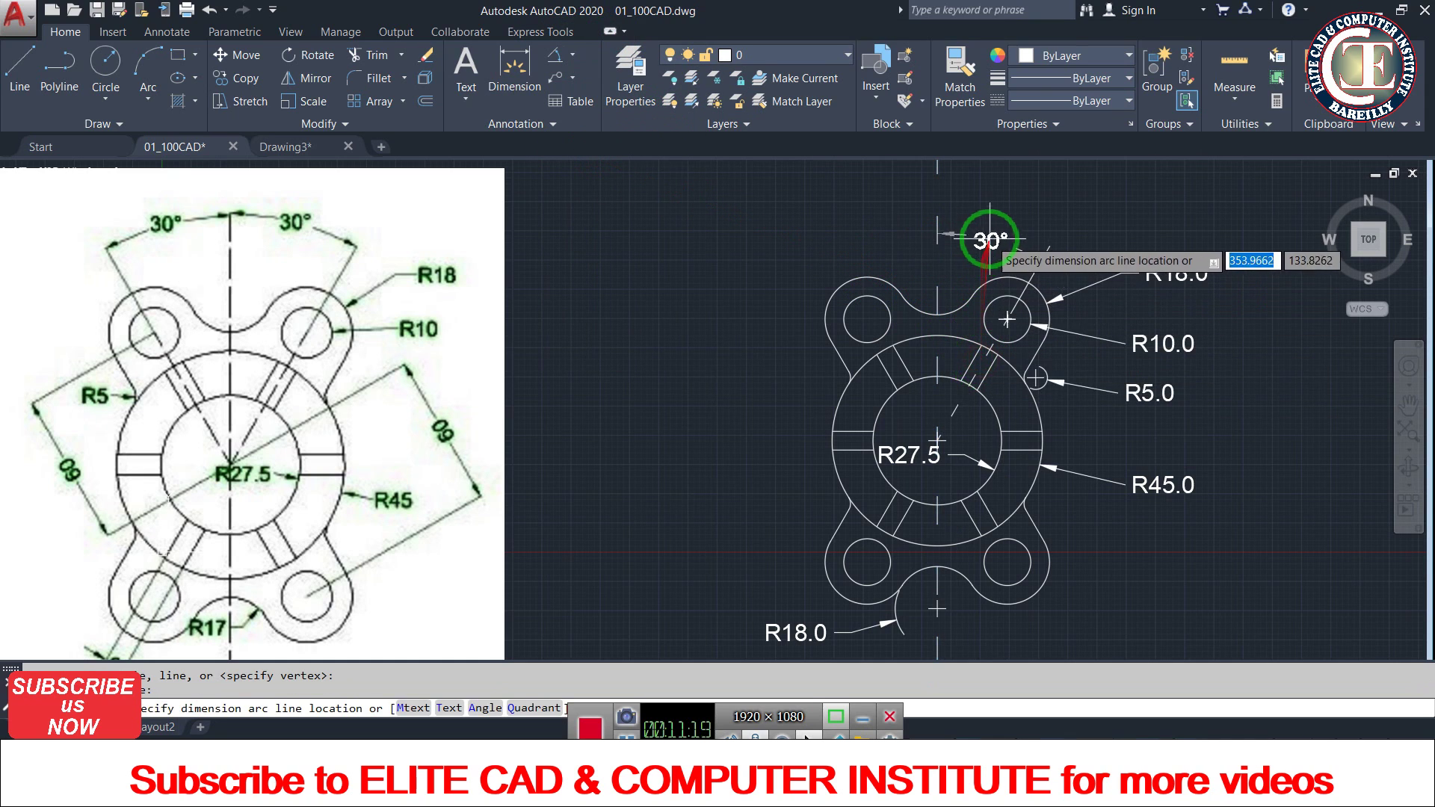
left_click(996, 215)
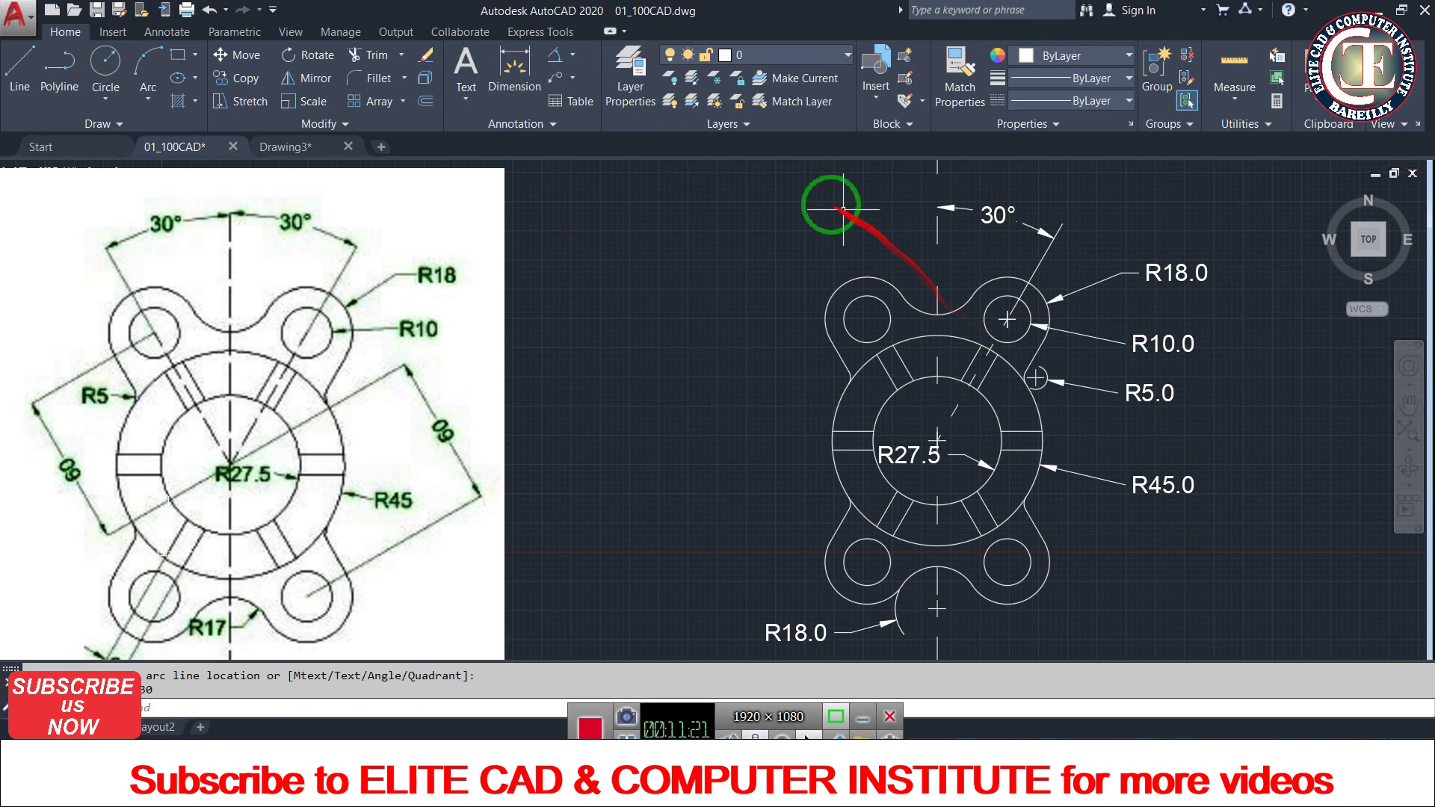
left_click(557, 56)
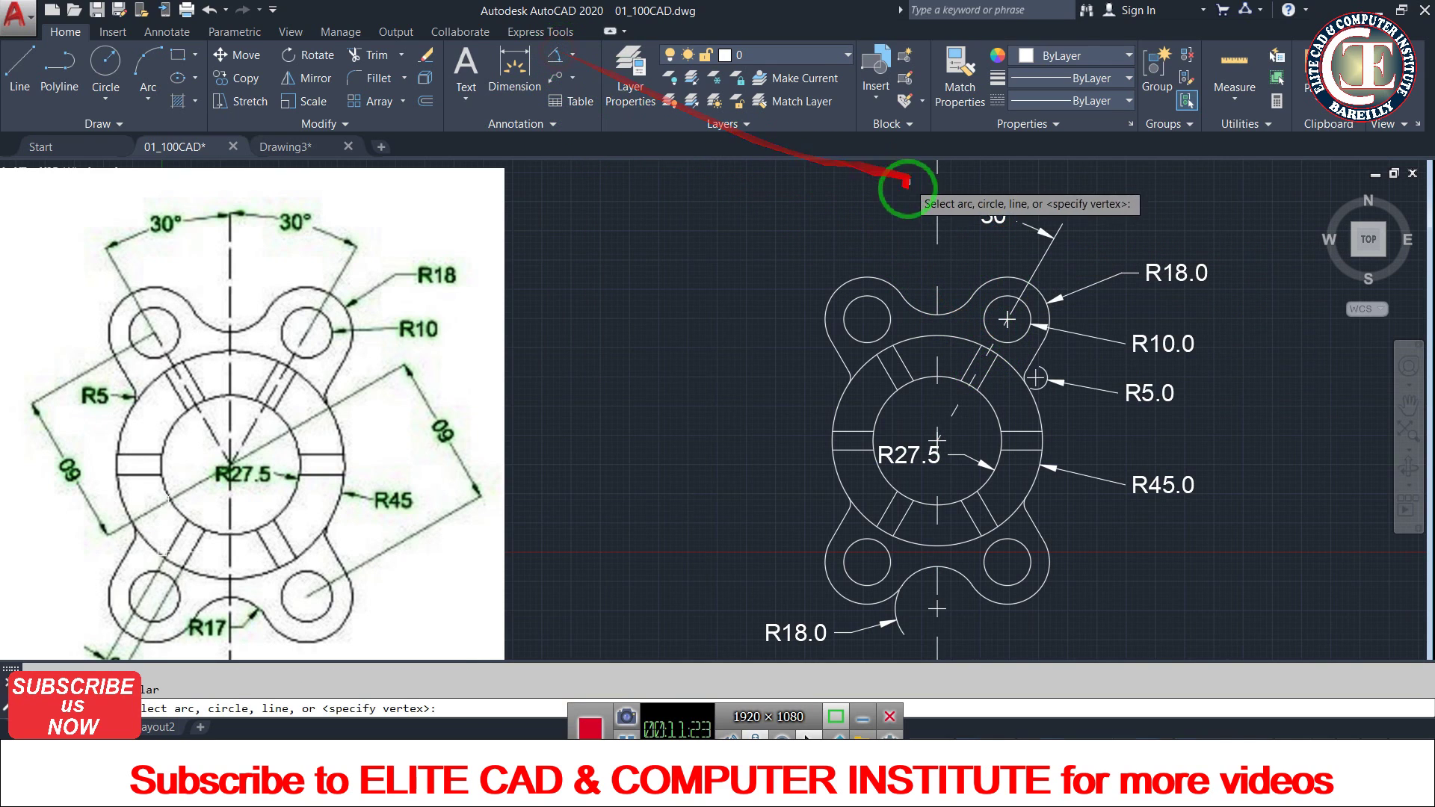
key("Escape")
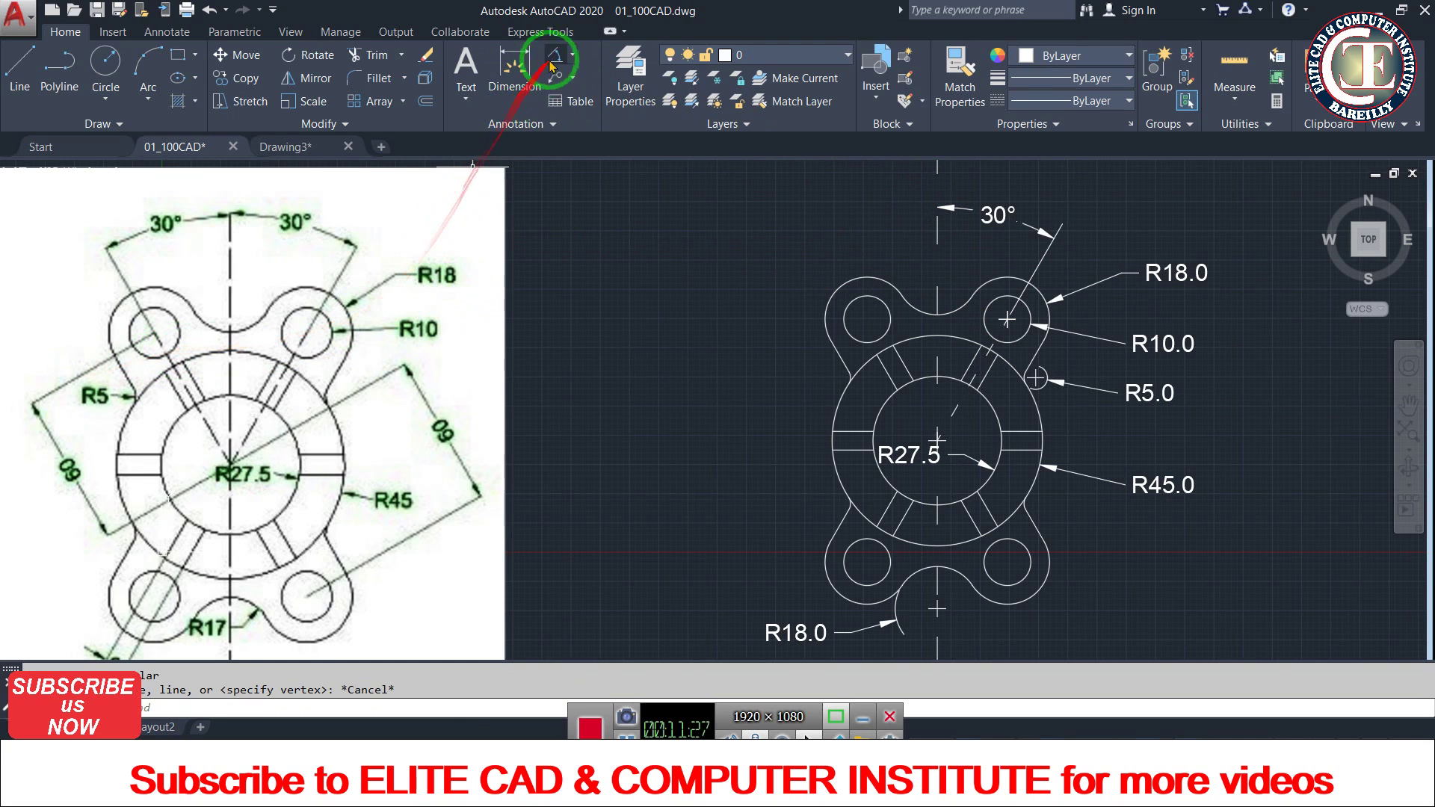
left_click(574, 56)
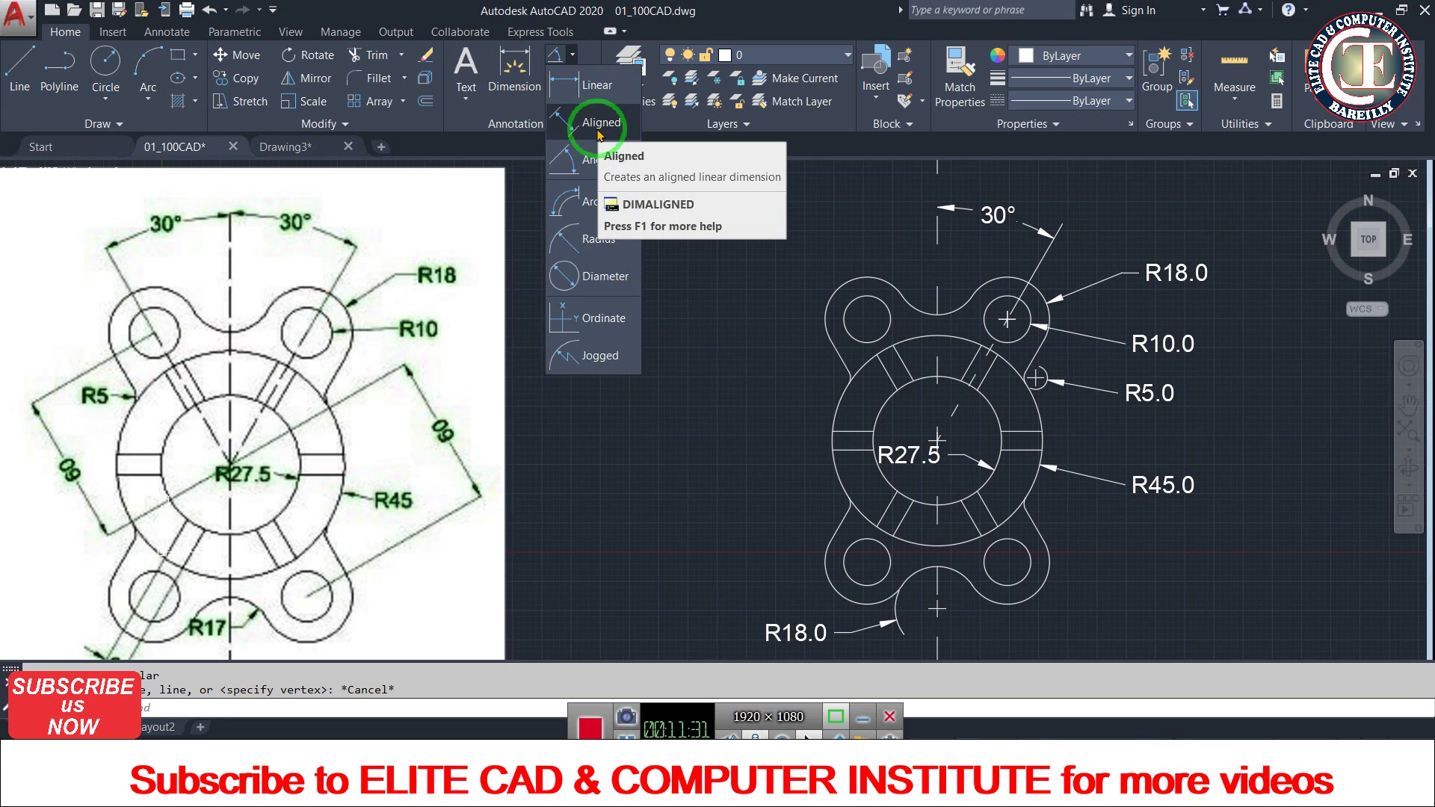
- Place a 60.0 aligned dimension from the small hole centre on the left of the flange
left_click(598, 133)
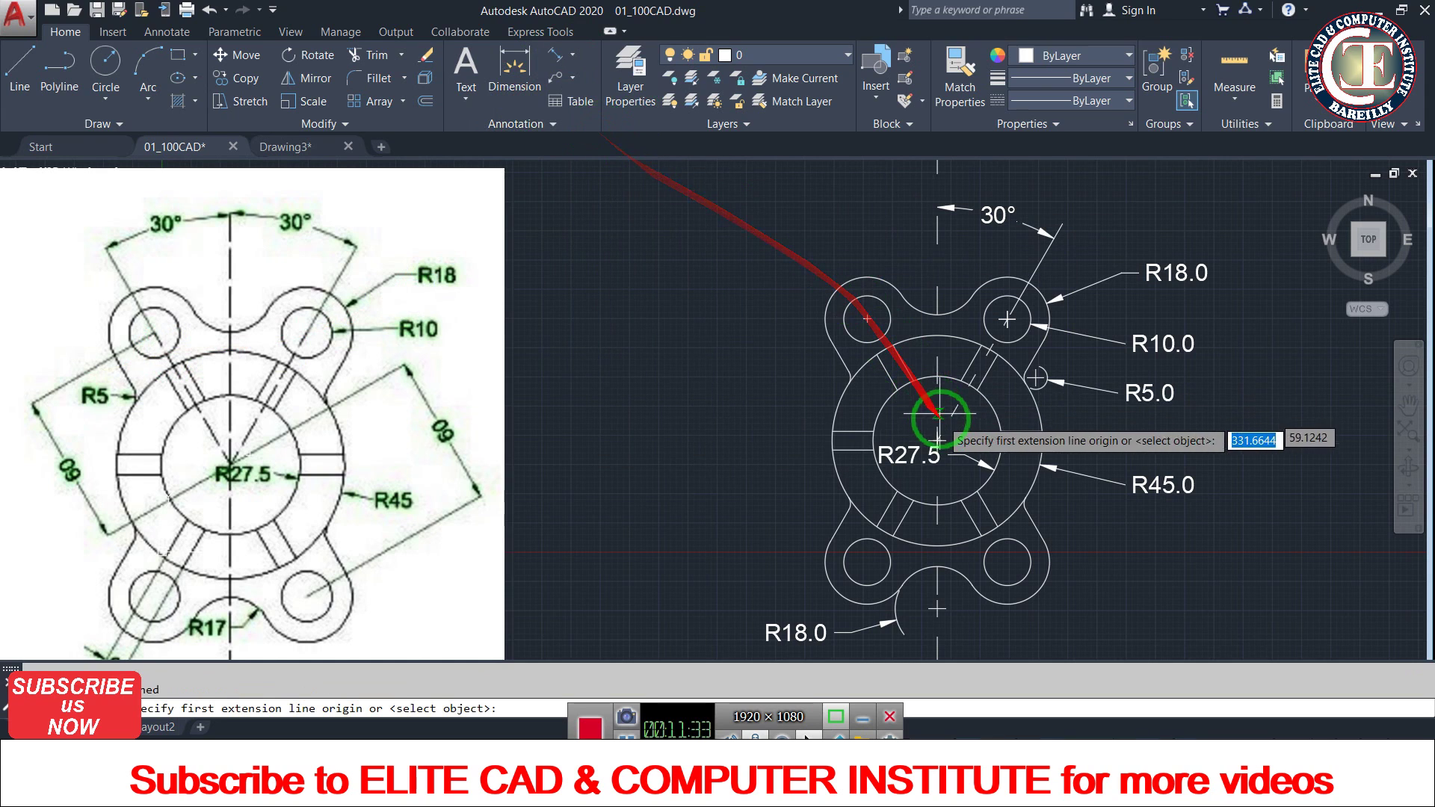
left_click(867, 320)
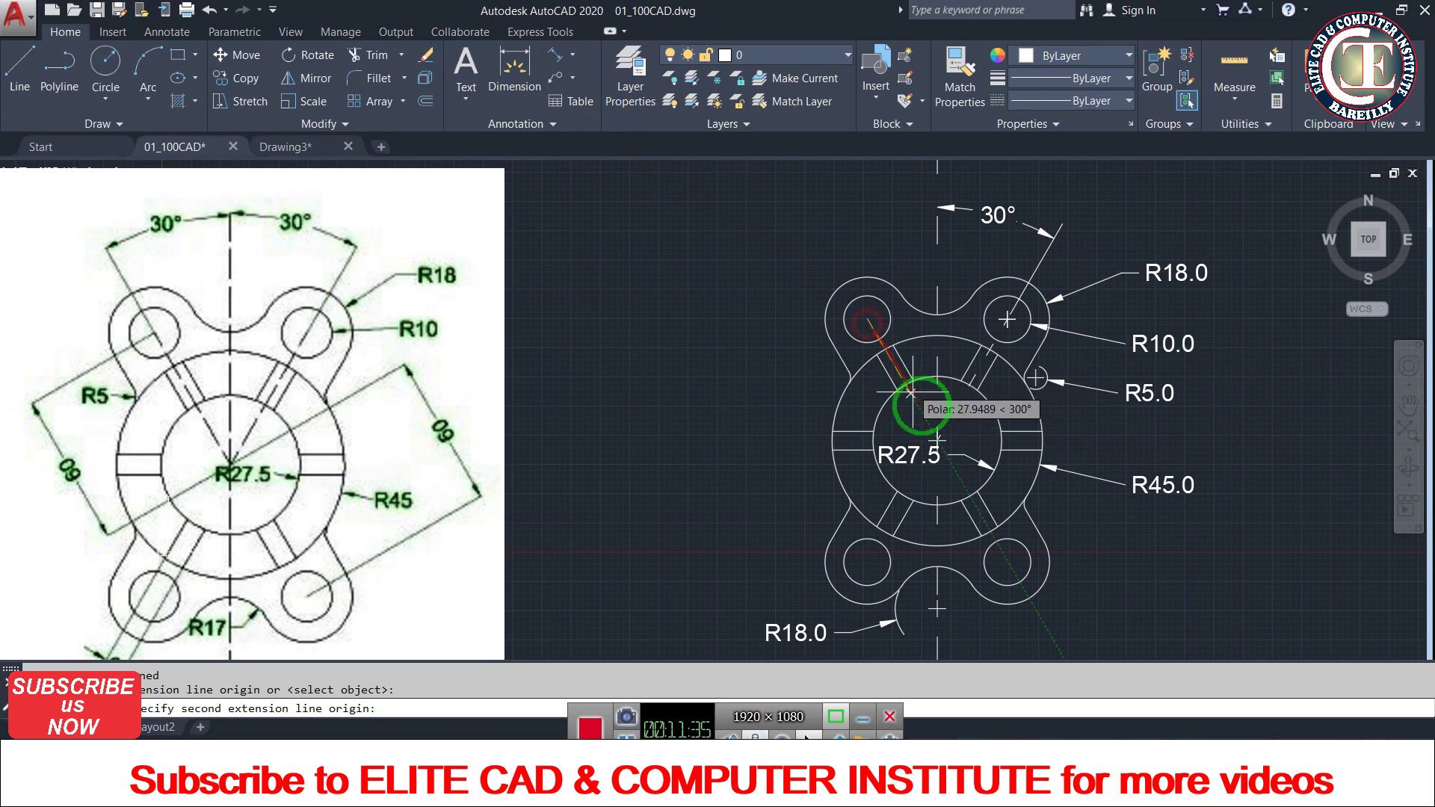
scroll(934, 426, "up", 5)
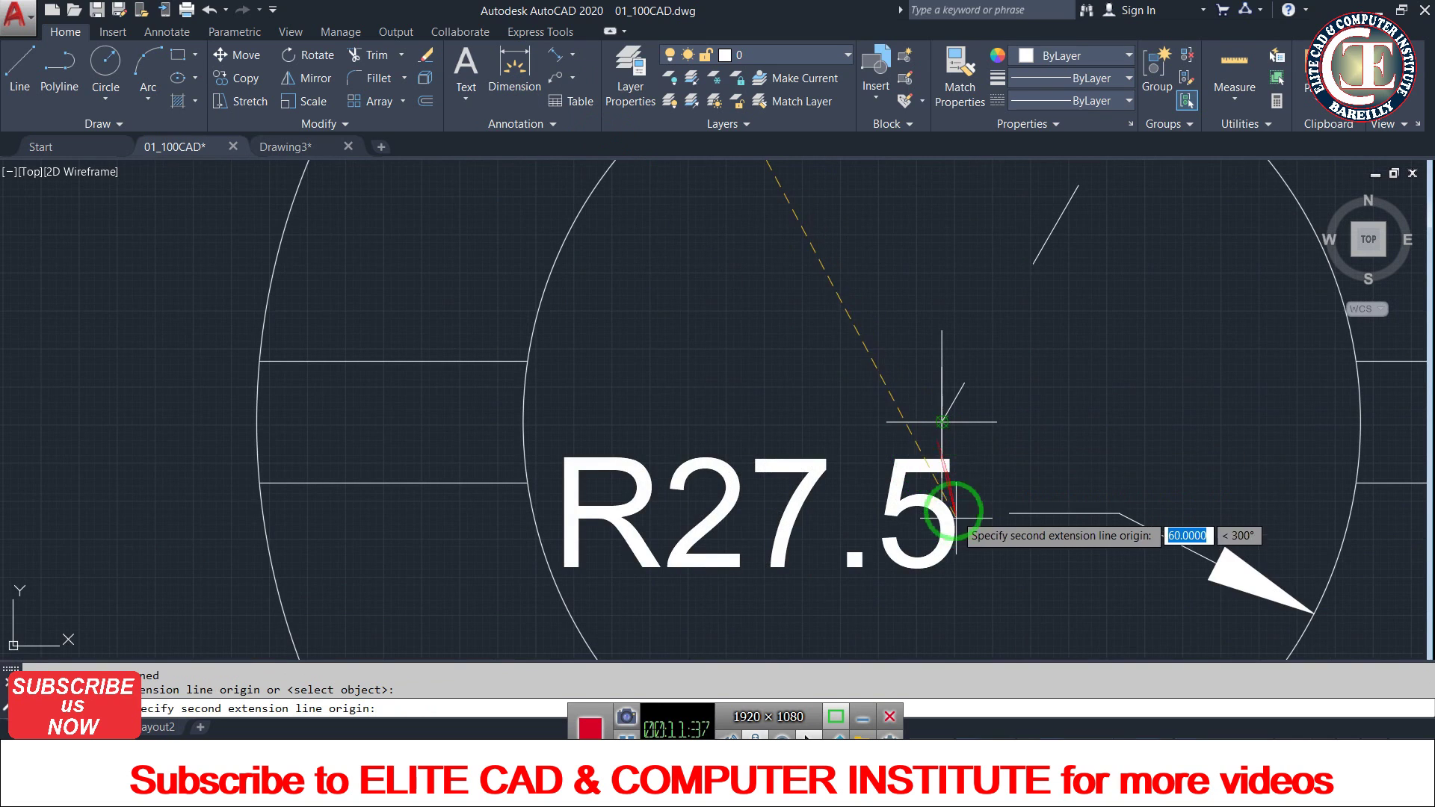
left_click(942, 422)
scroll(941, 422, "down", 5)
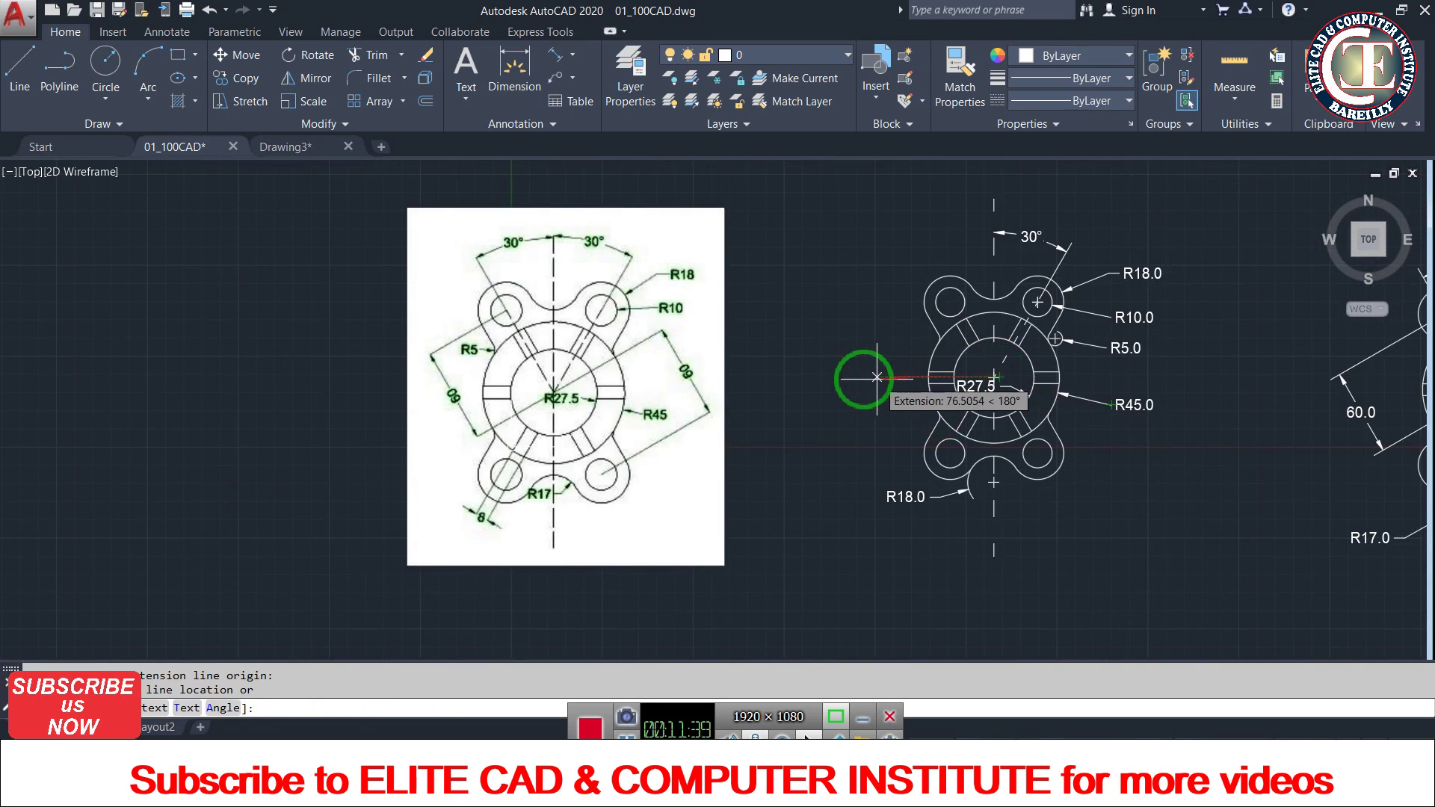
scroll(867, 378, "up", 2)
left_click(873, 354)
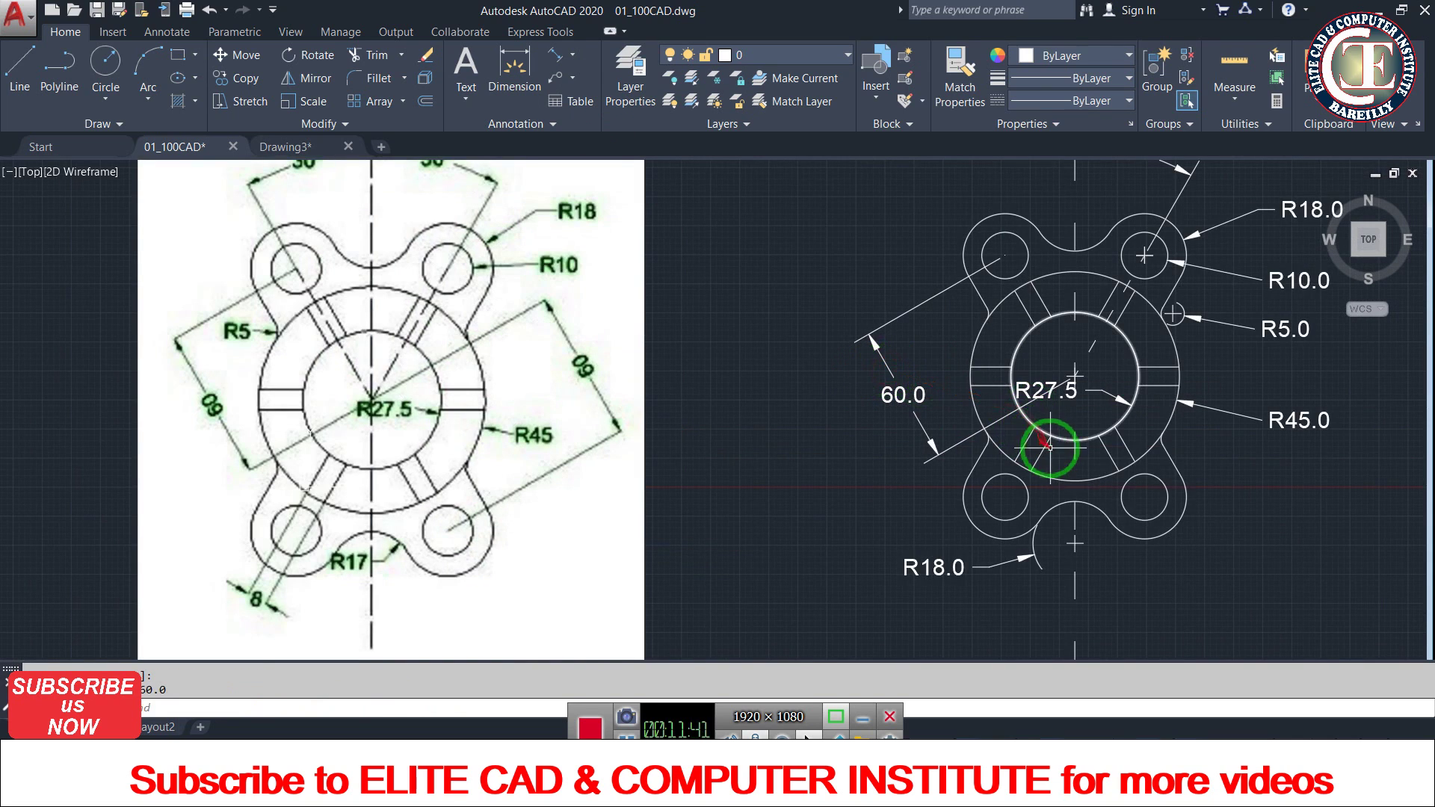
scroll(1040, 472, "up", 2)
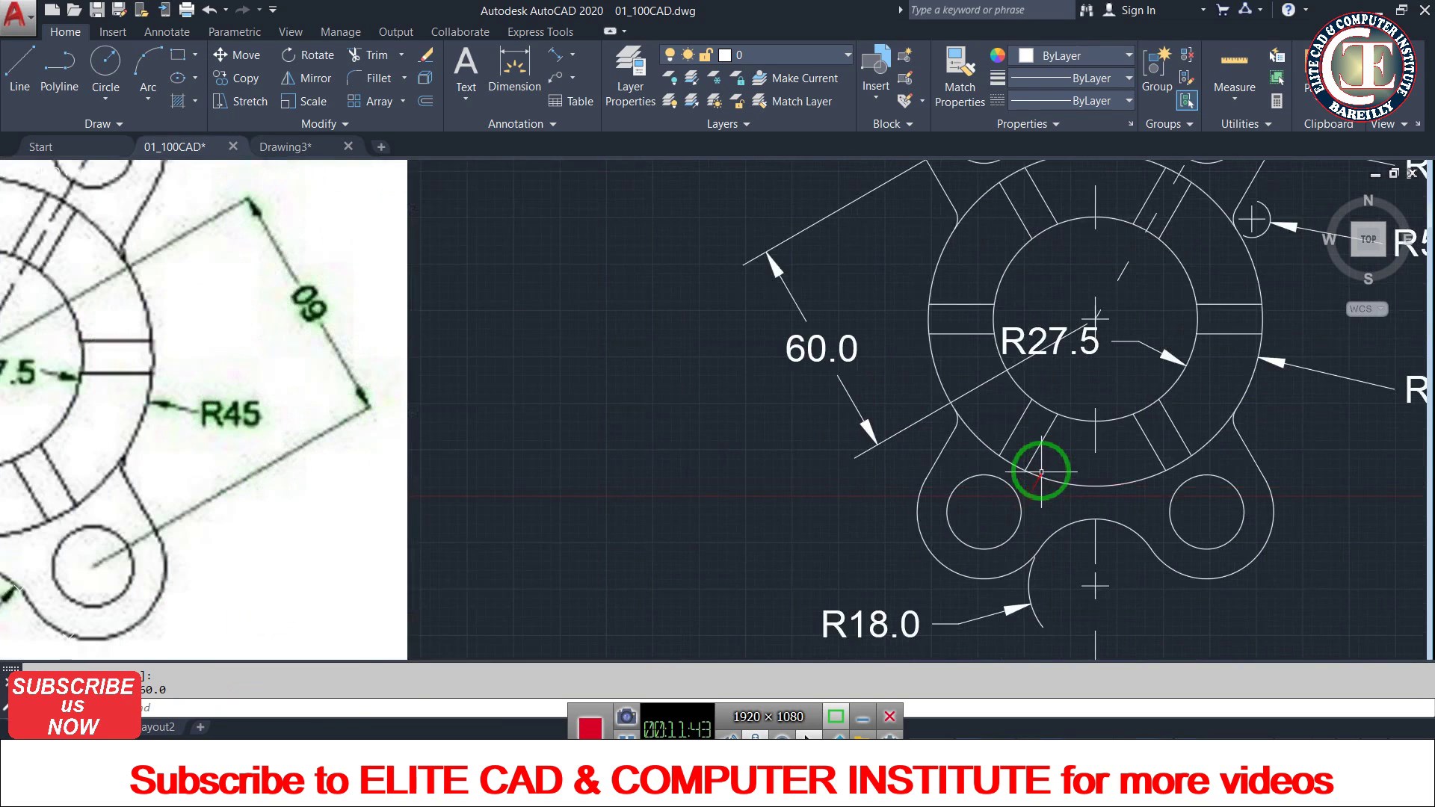
- Add an 8.0 linear dimension across the rib width at lower right
left_click(573, 69)
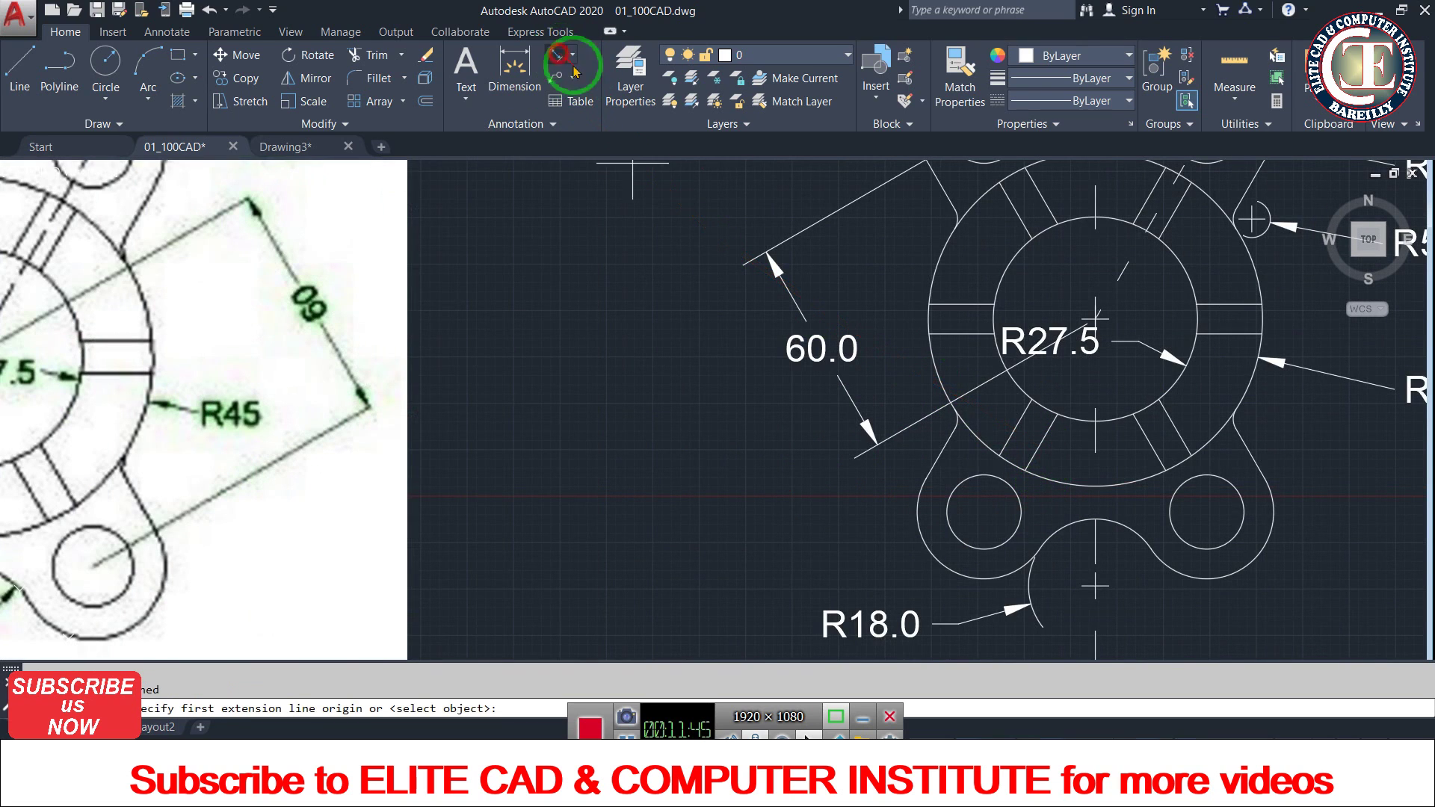
scroll(755, 294, "down", 2)
scroll(1054, 420, "up", 2)
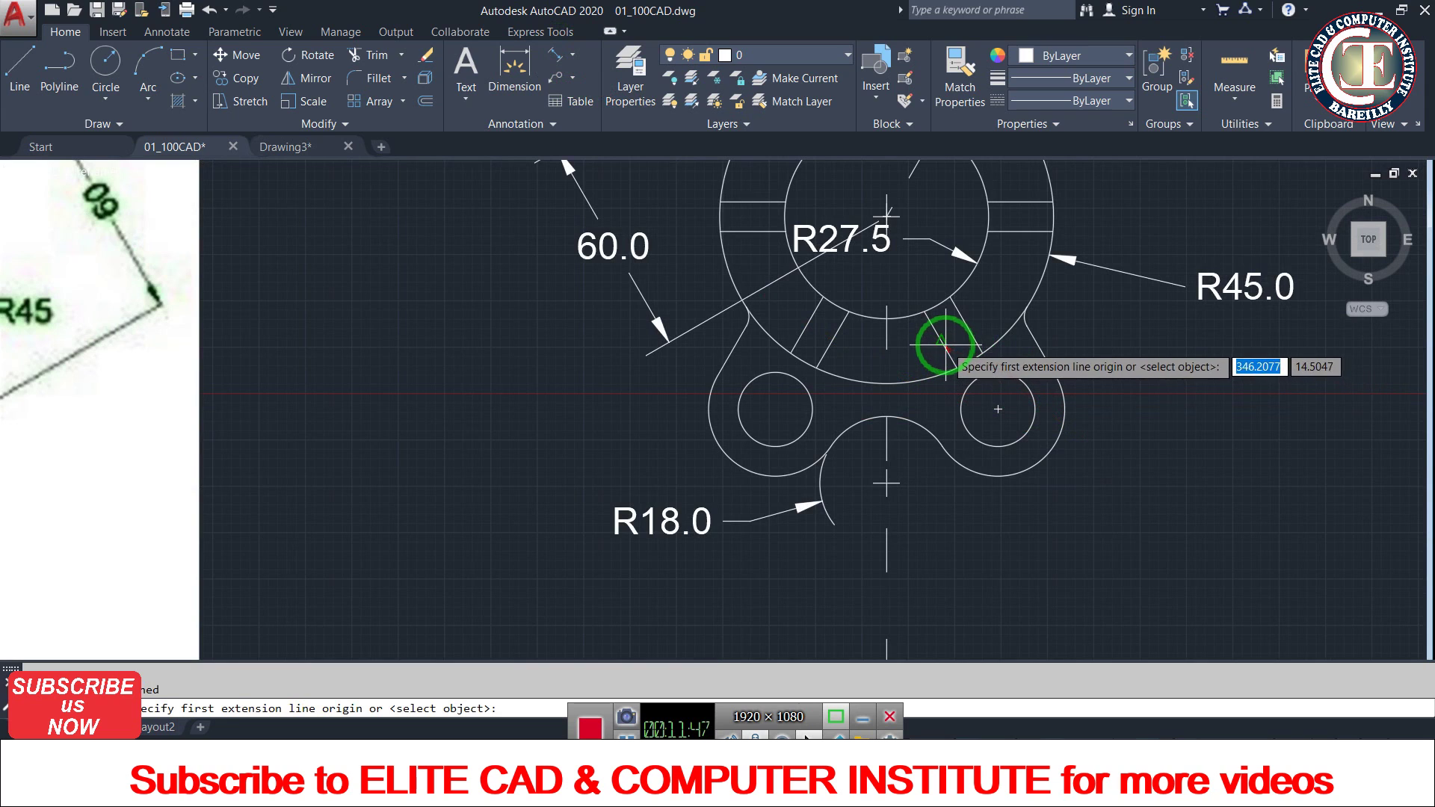
left_click(945, 345)
left_click(960, 325)
left_click(1143, 487)
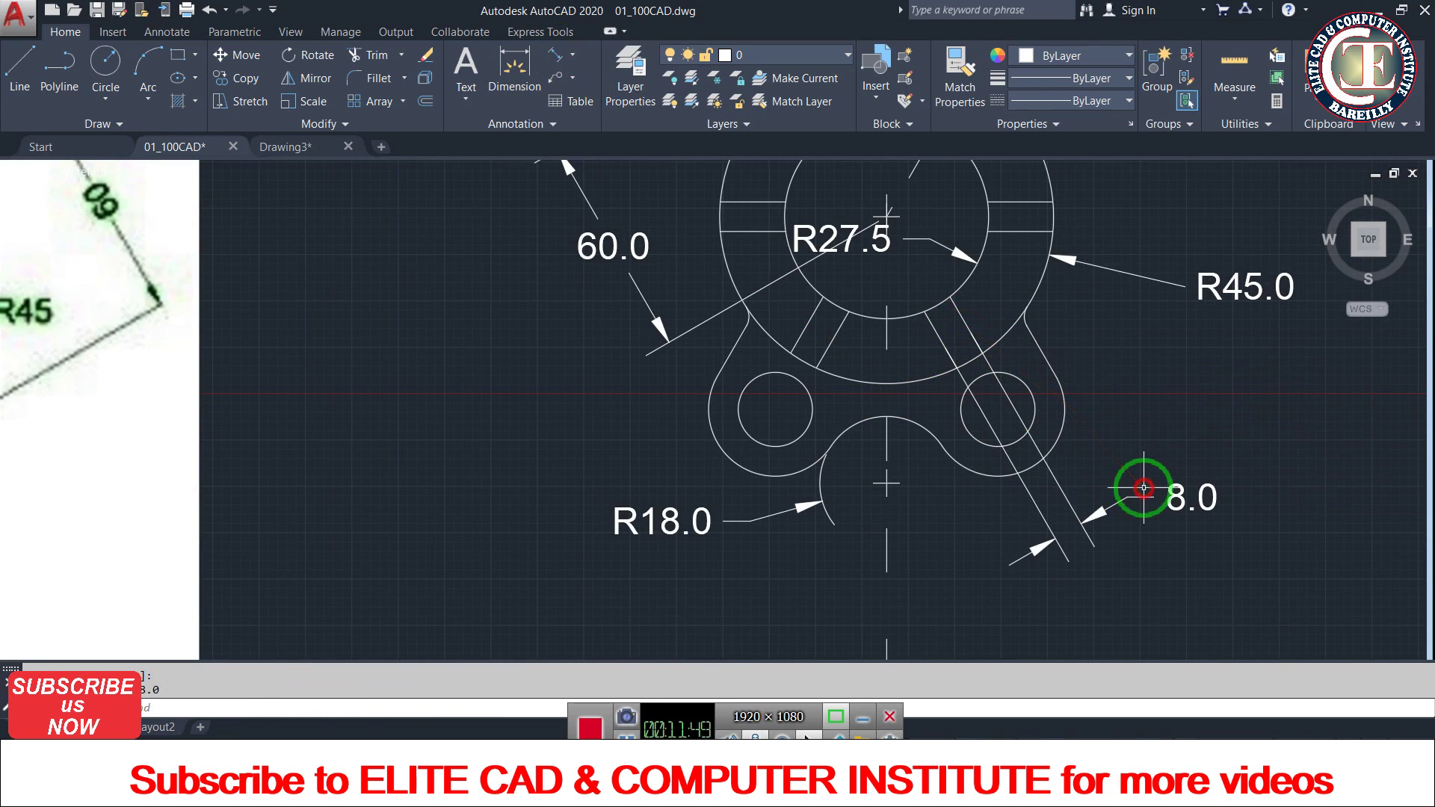
scroll(906, 503, "down", 3)
scroll(871, 506, "down", 2)
scroll(906, 330, "up", 3)
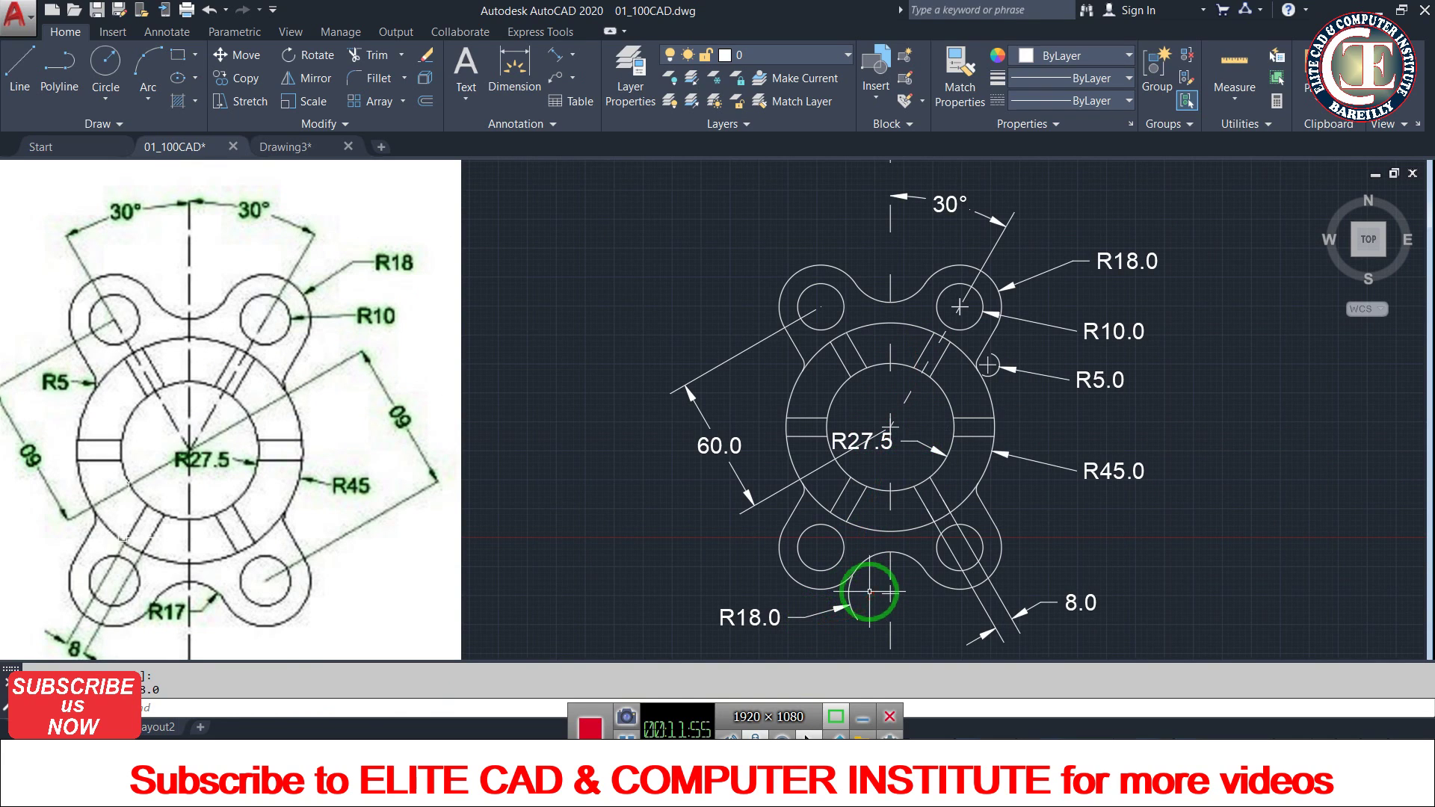
- Erase the bottom R18.0 radius dimension
left_click(1043, 648)
left_click(720, 571)
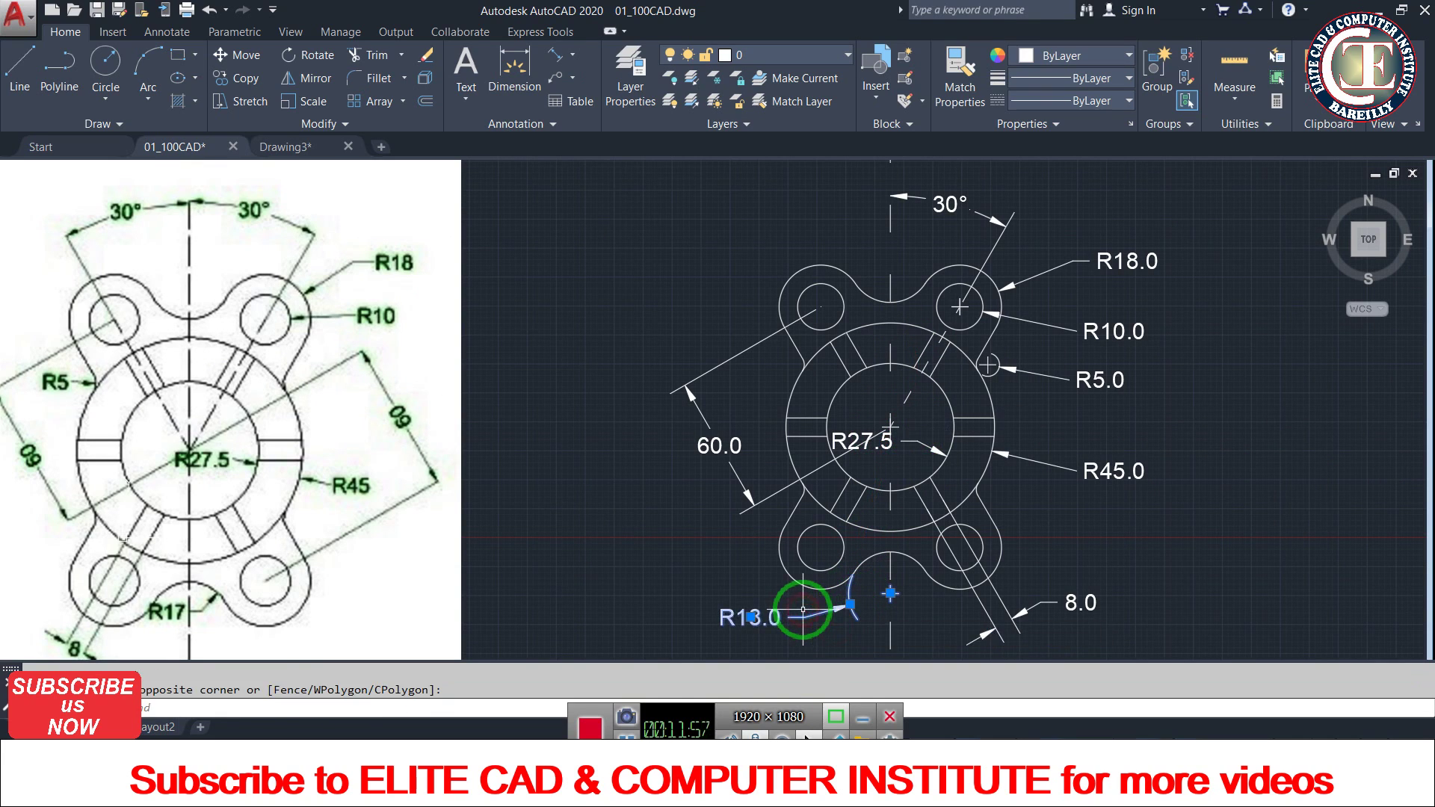
key("Return")
- Draw an R17 circle tangent to the lower-left and lower-right lobes
key("Return")
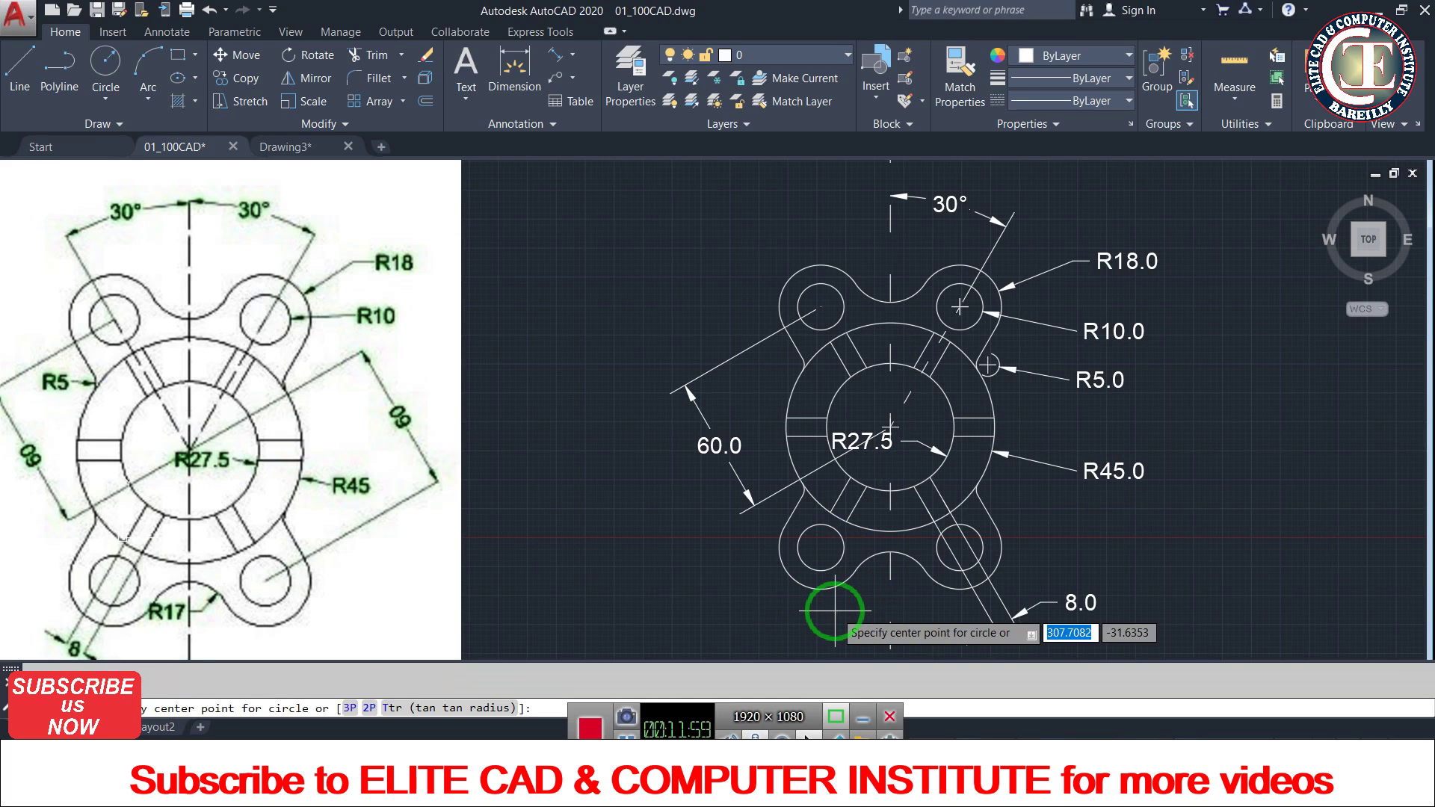
type("r")
key("Return")
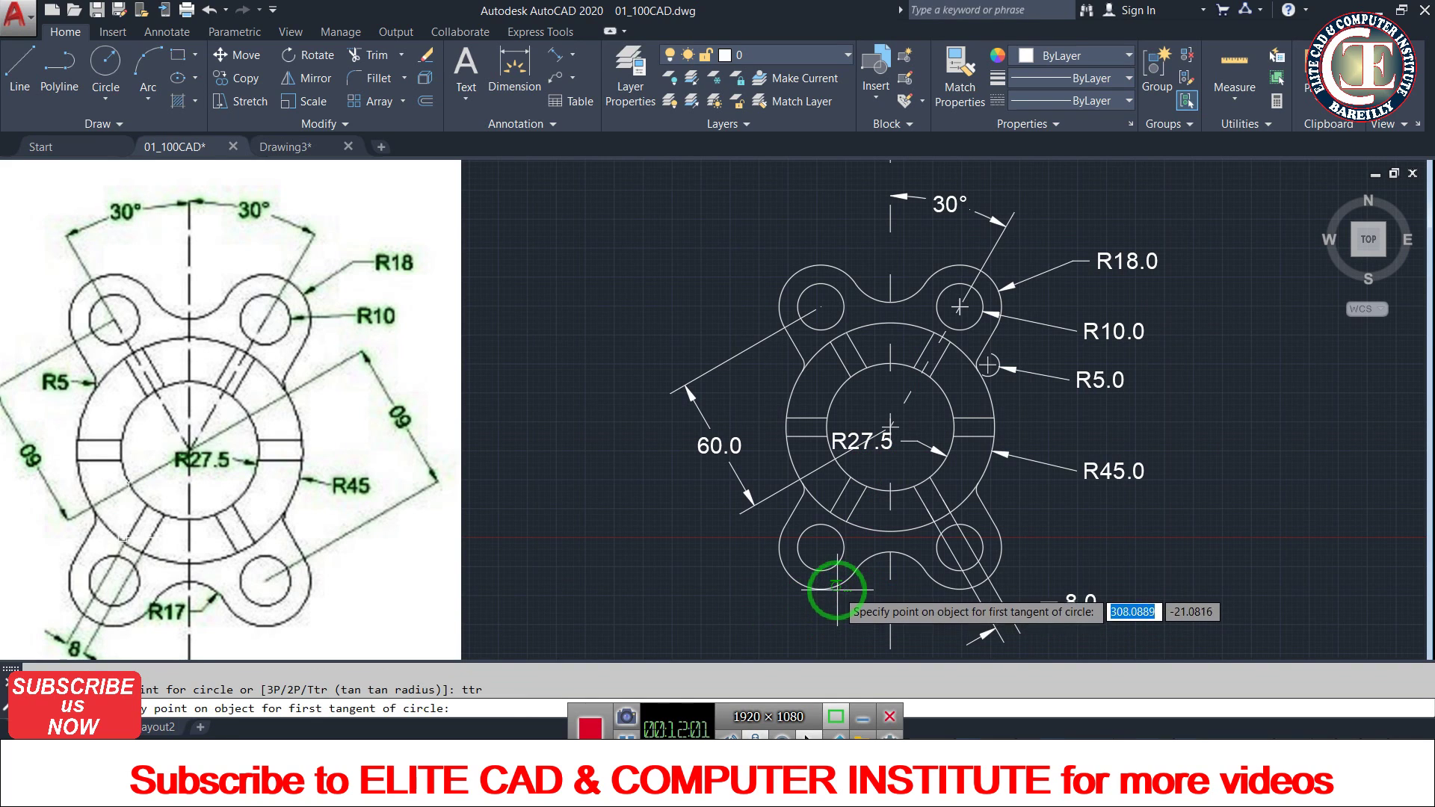
left_click(838, 586)
left_click(938, 586)
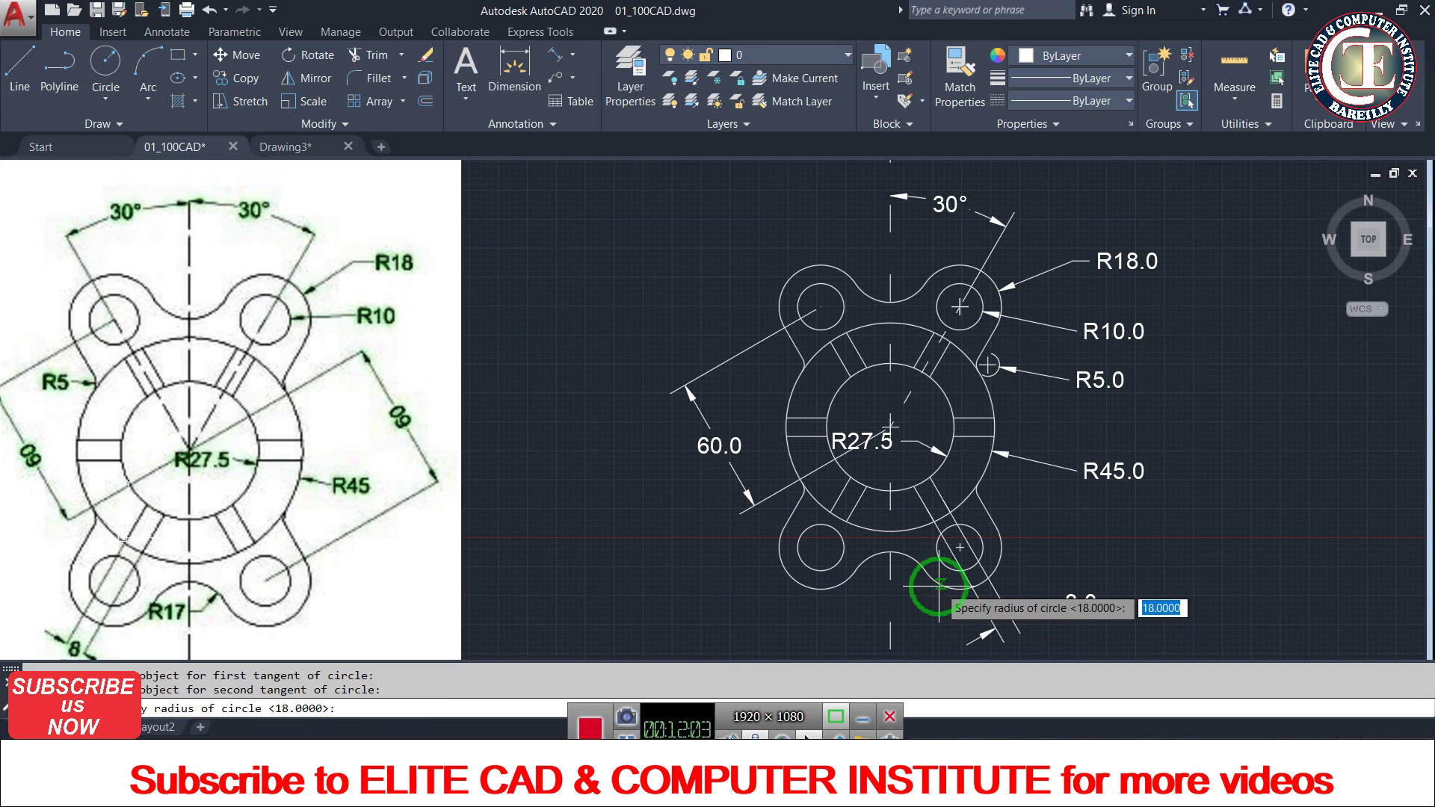
type("17")
key("Return")
scroll(925, 586, "up", 4)
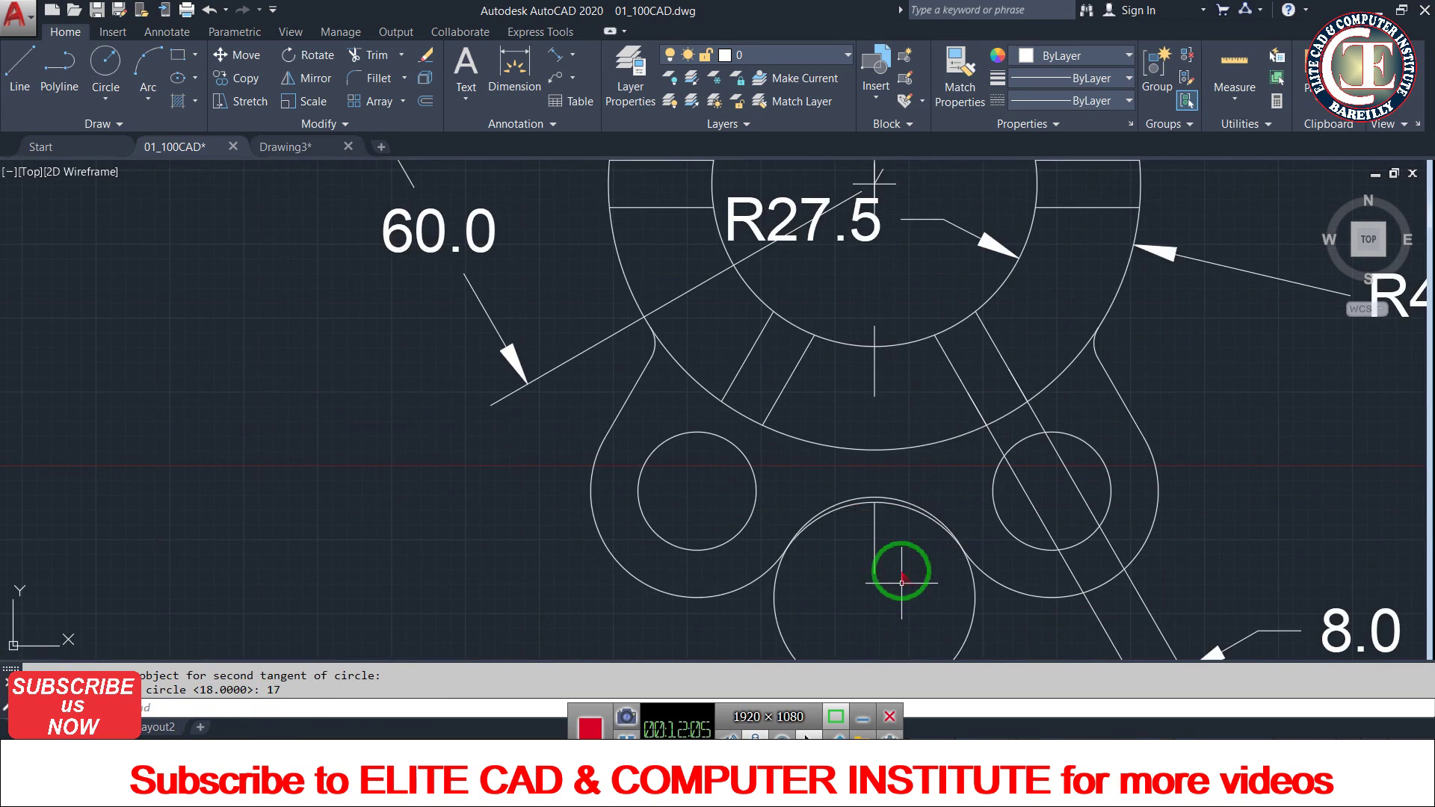
scroll(844, 536, "up", 2)
scroll(831, 522, "up", 4)
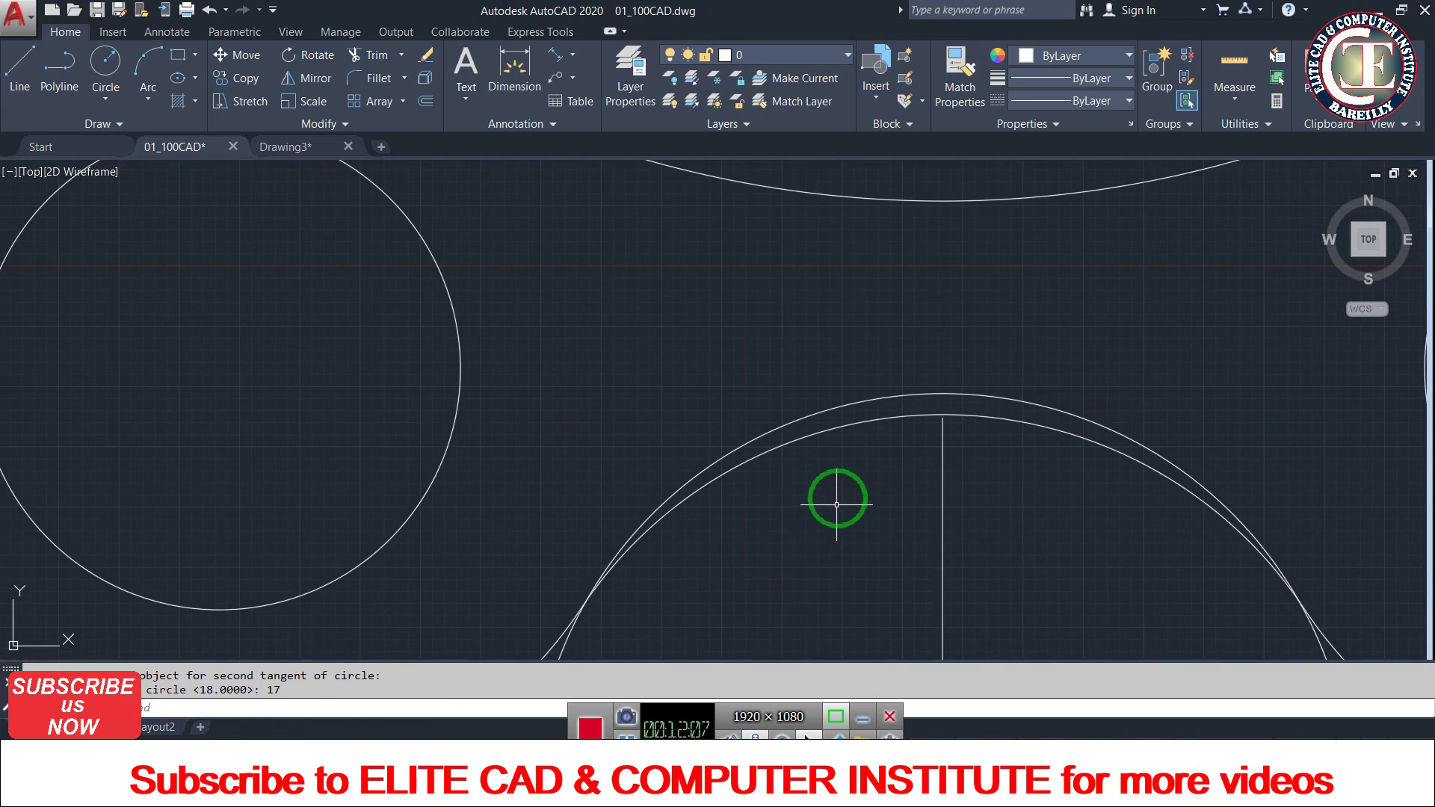
scroll(833, 503, "down", 2)
scroll(839, 469, "down", 2)
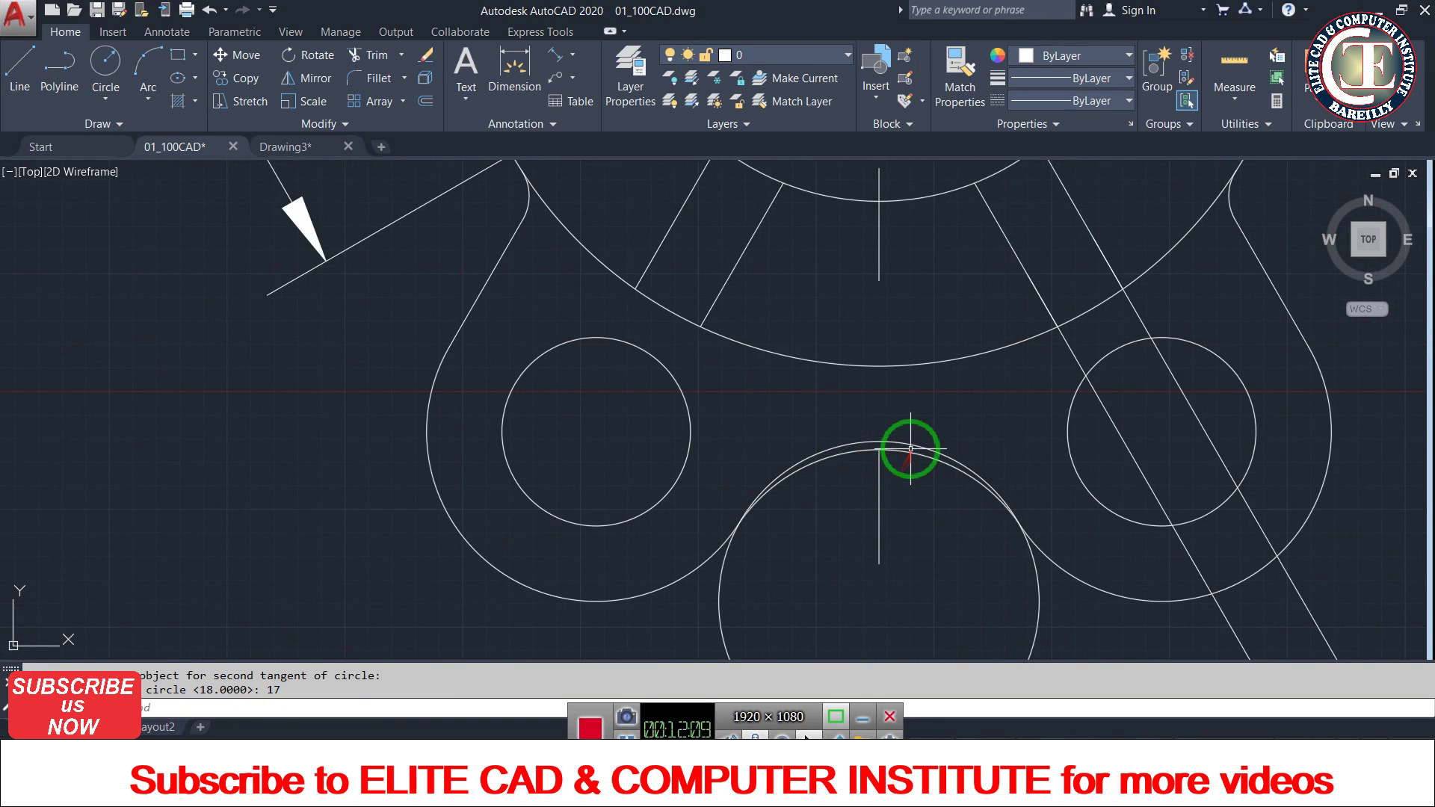
- Trim the lower parts of the R17 circle, leaving a connecting arc
left_click(736, 592)
key("Escape")
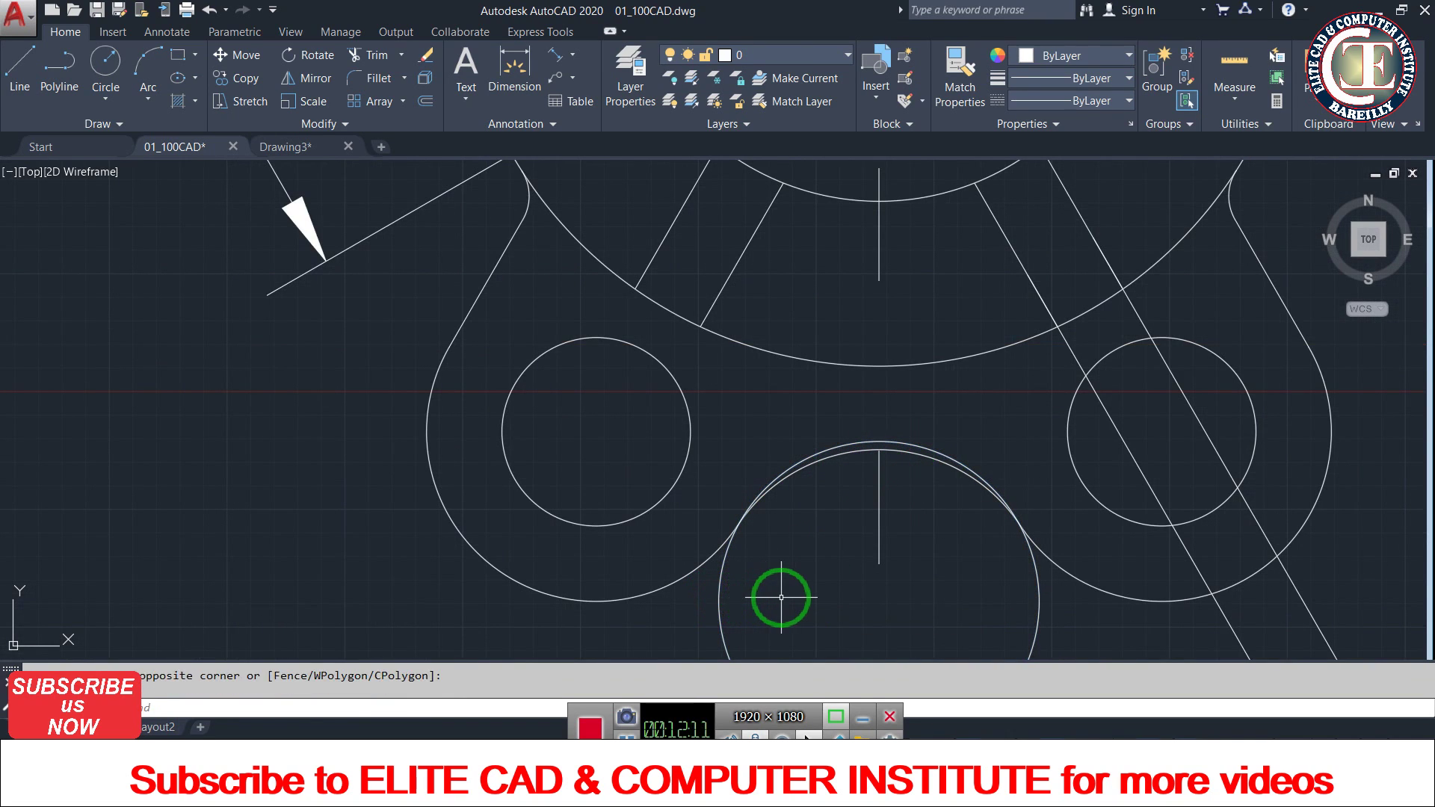
key("Return")
key("Return")
left_click(777, 592)
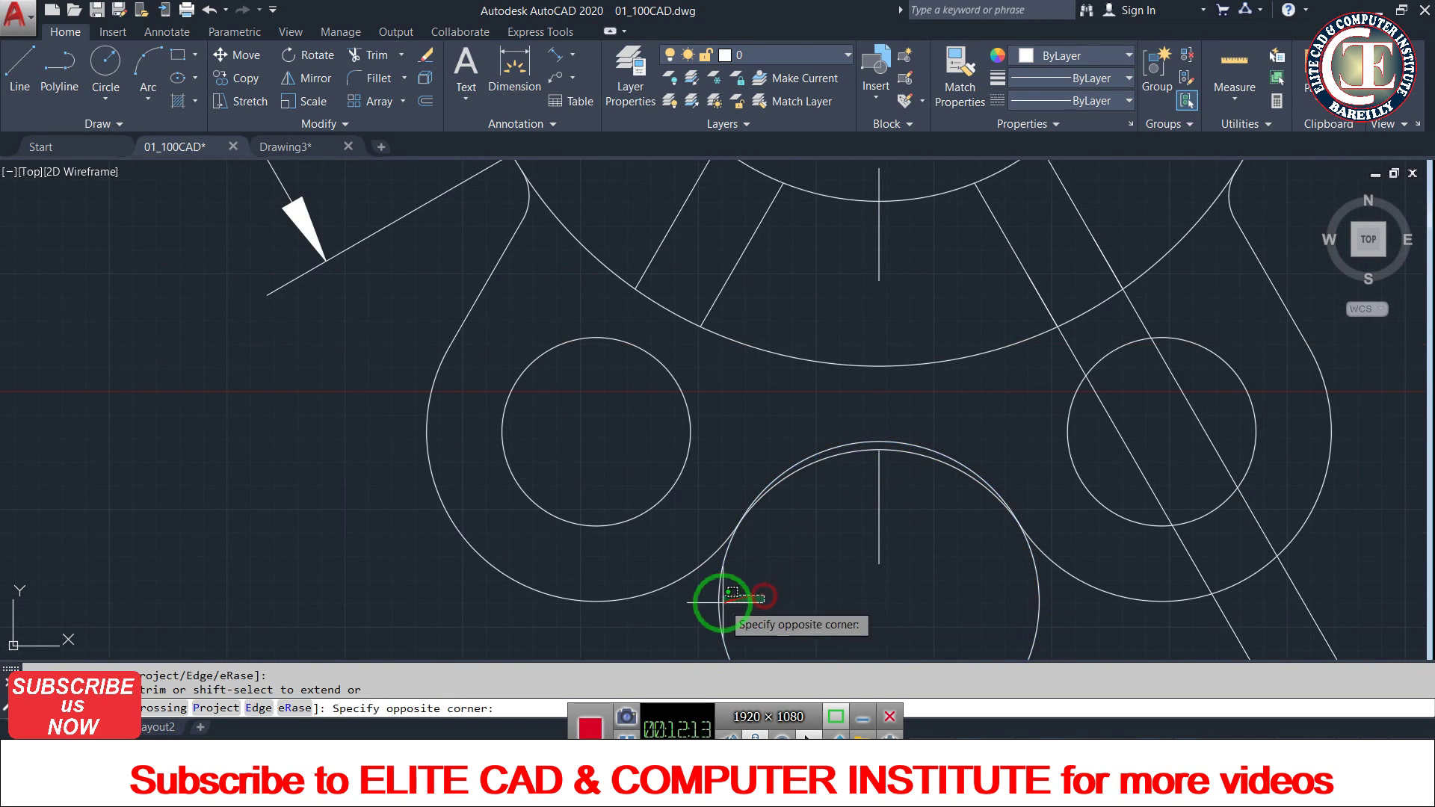
left_click(709, 600)
key("Escape")
left_click(812, 459)
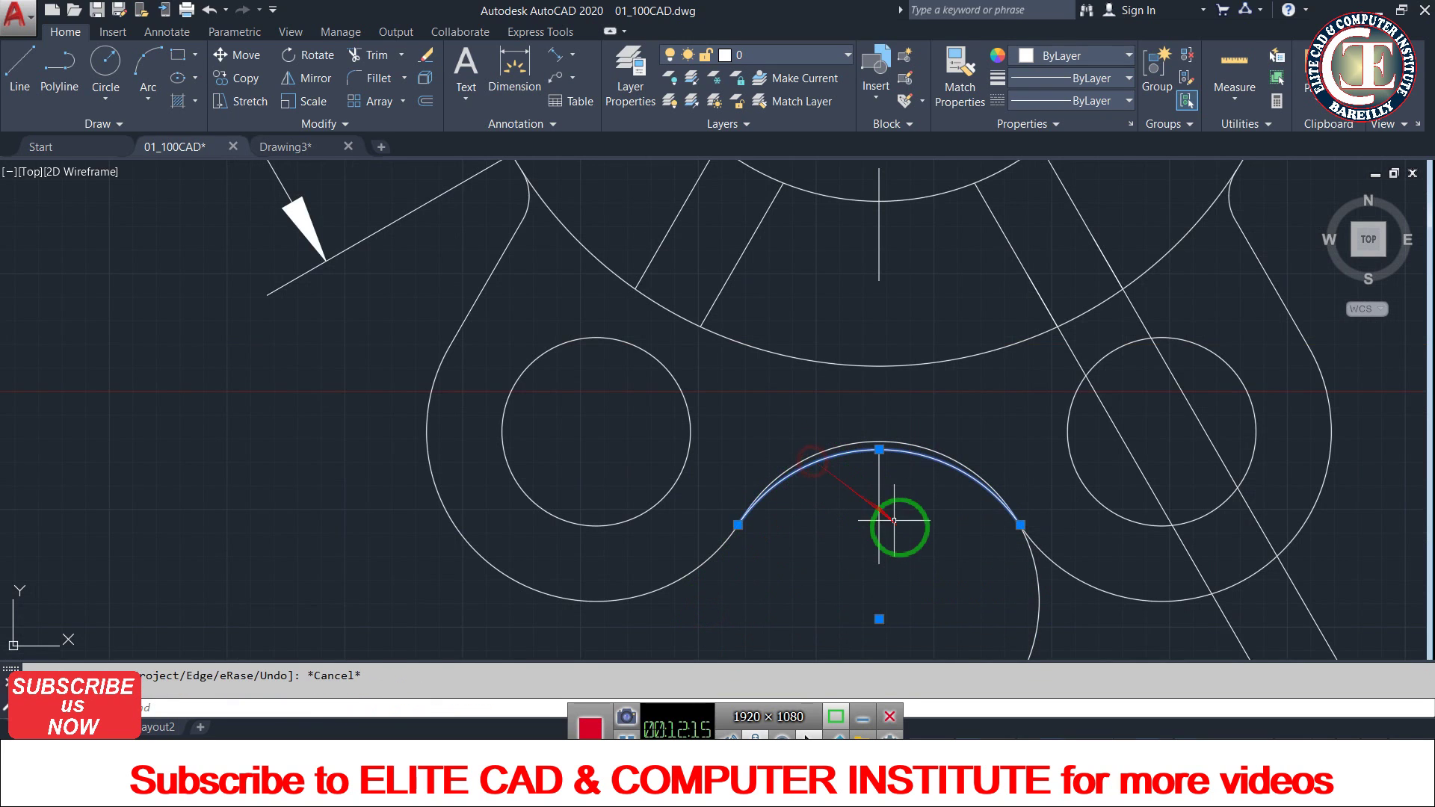
left_click(964, 496)
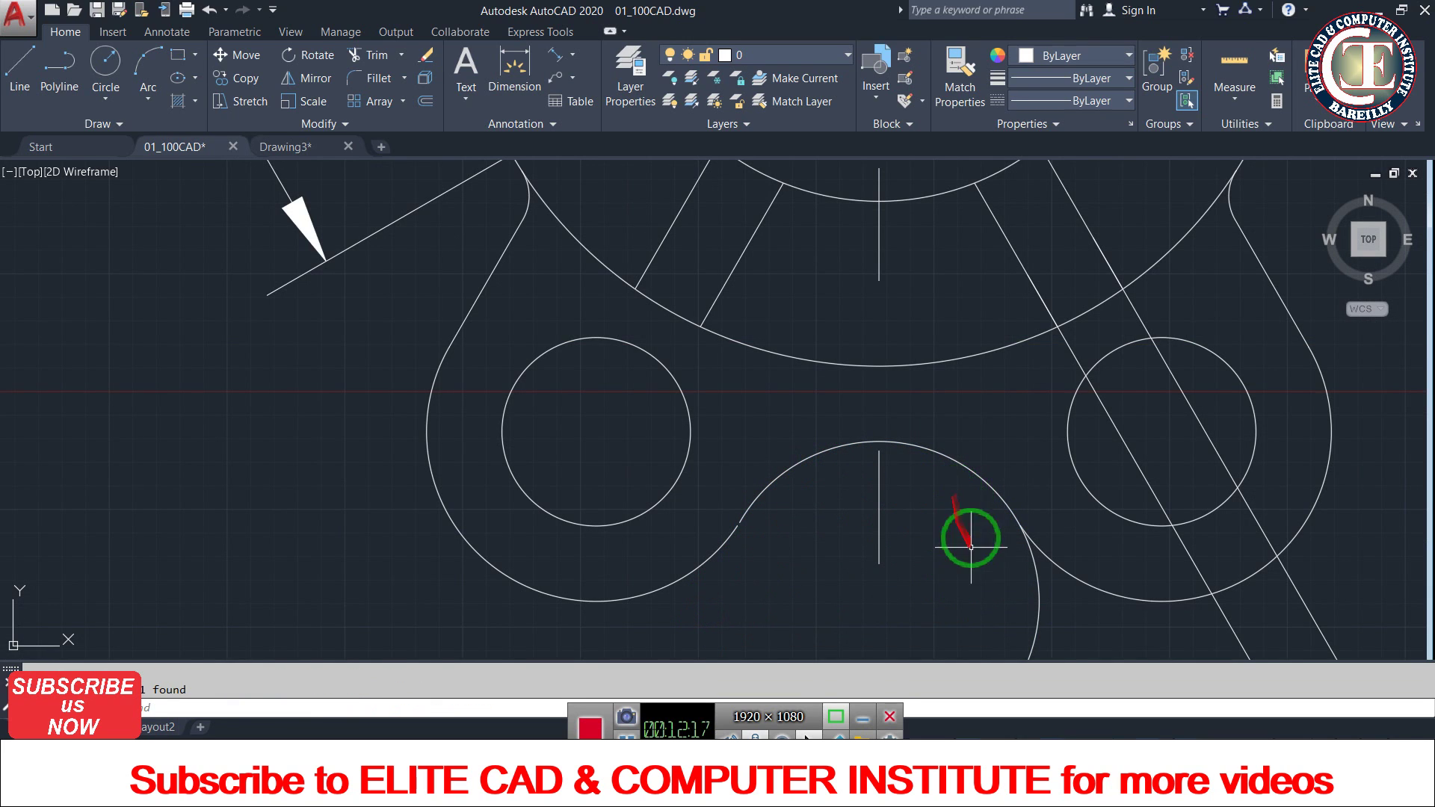
type("tr")
key("Return")
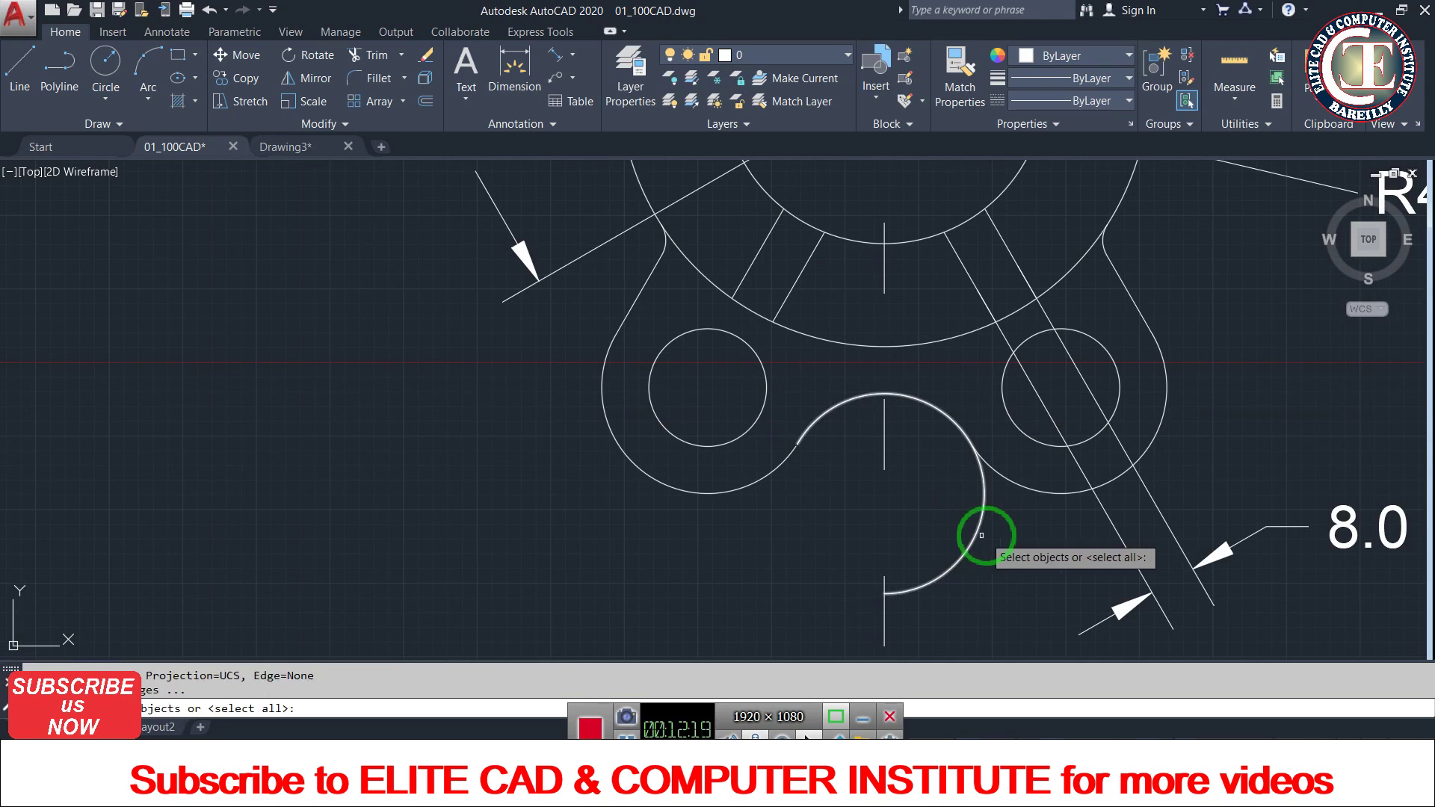
key("Return")
left_click(981, 535)
left_click(934, 525)
key("Escape")
- Undo the last trim and join the right arc to the left outer arc with a radius-0 fillet
key("ctrl+z")
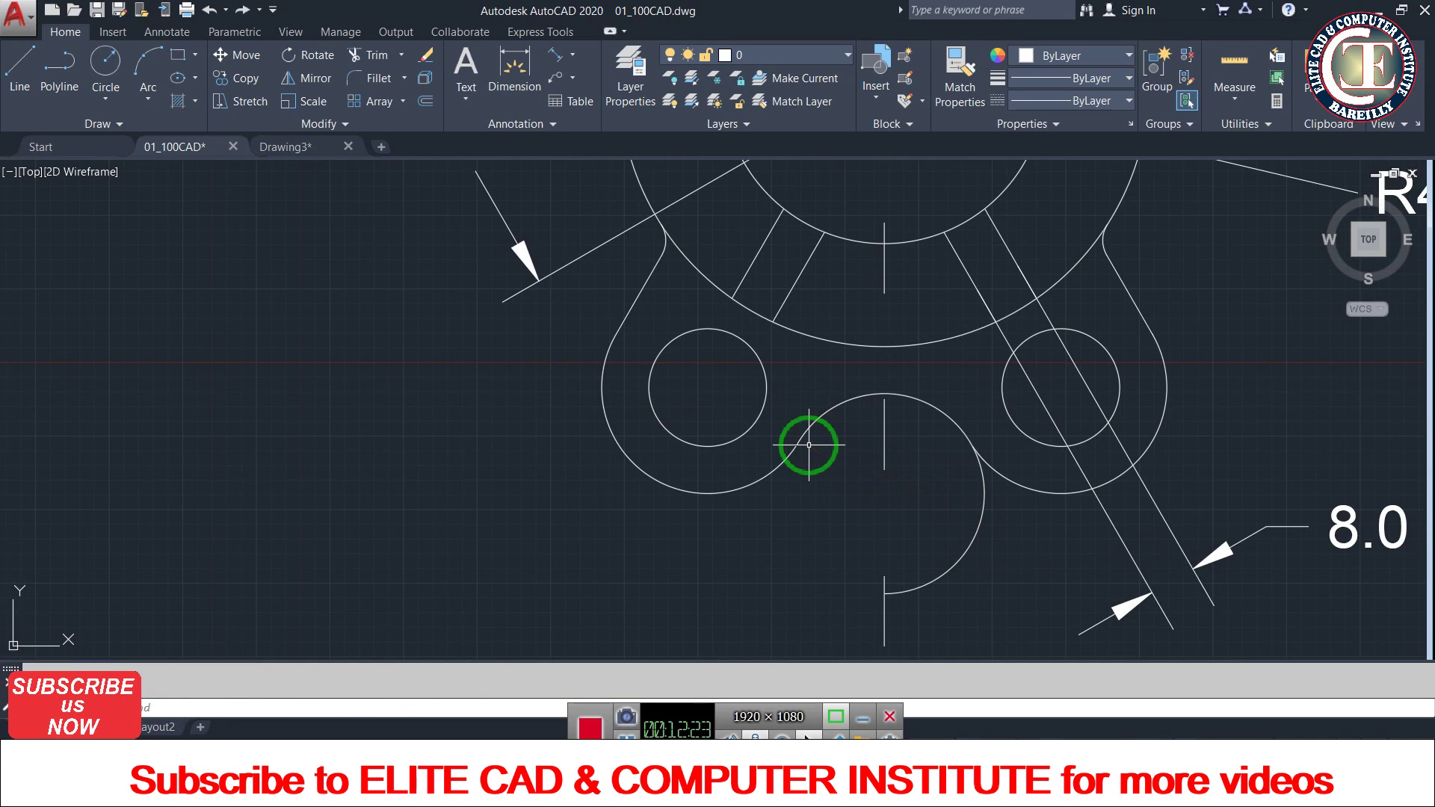
type("f")
key("Return")
type("r")
key("Return")
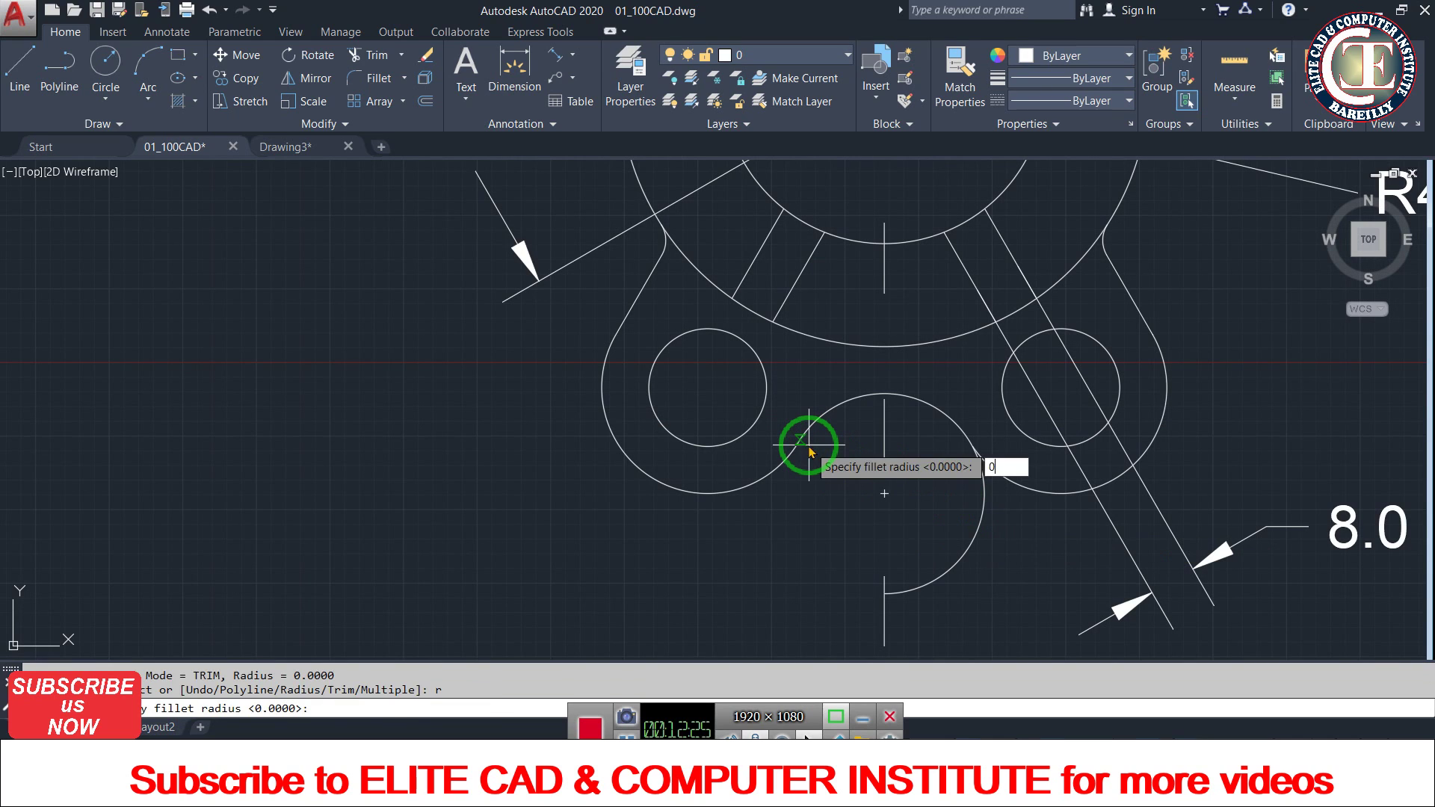
type("0")
key("Return")
left_click(800, 440)
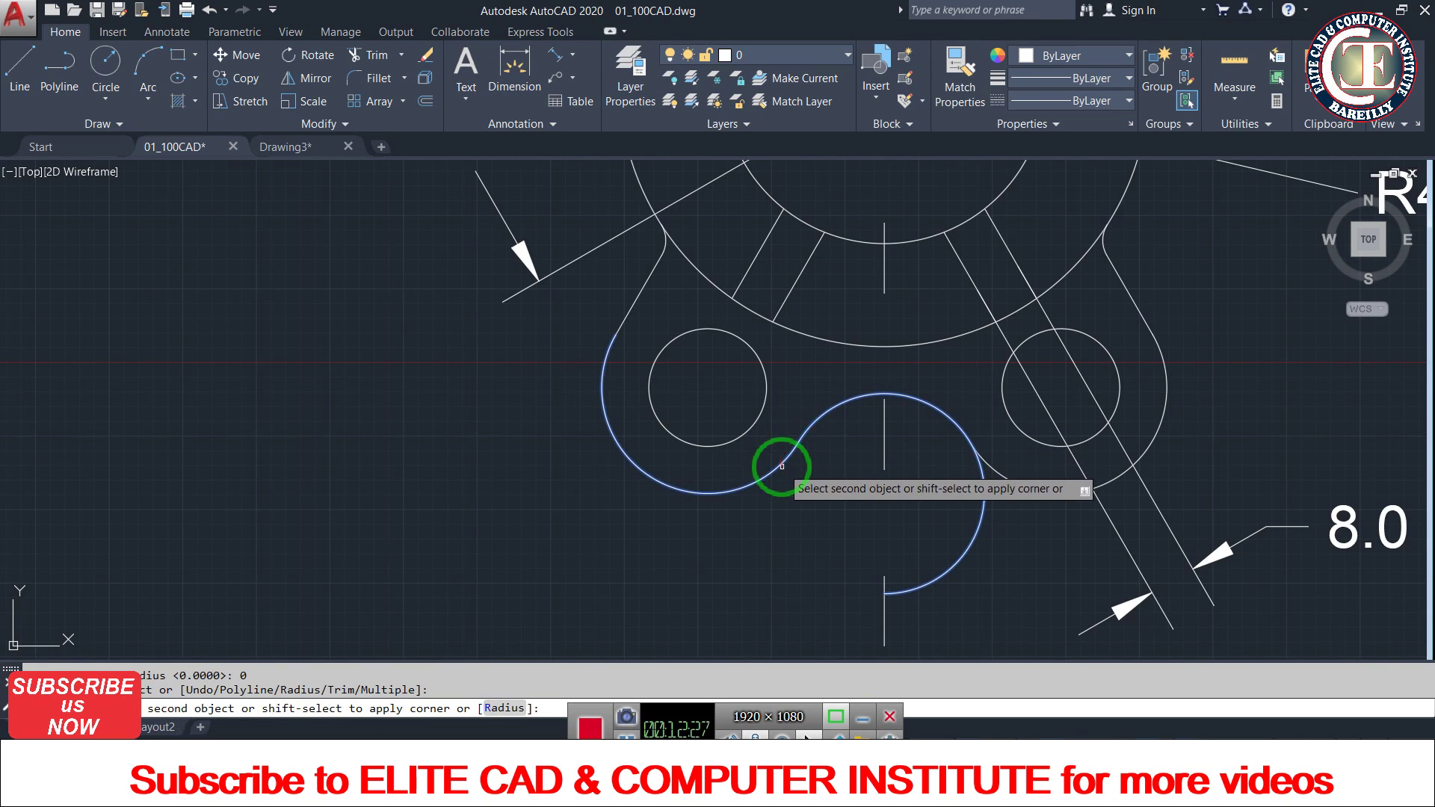
left_click(781, 467)
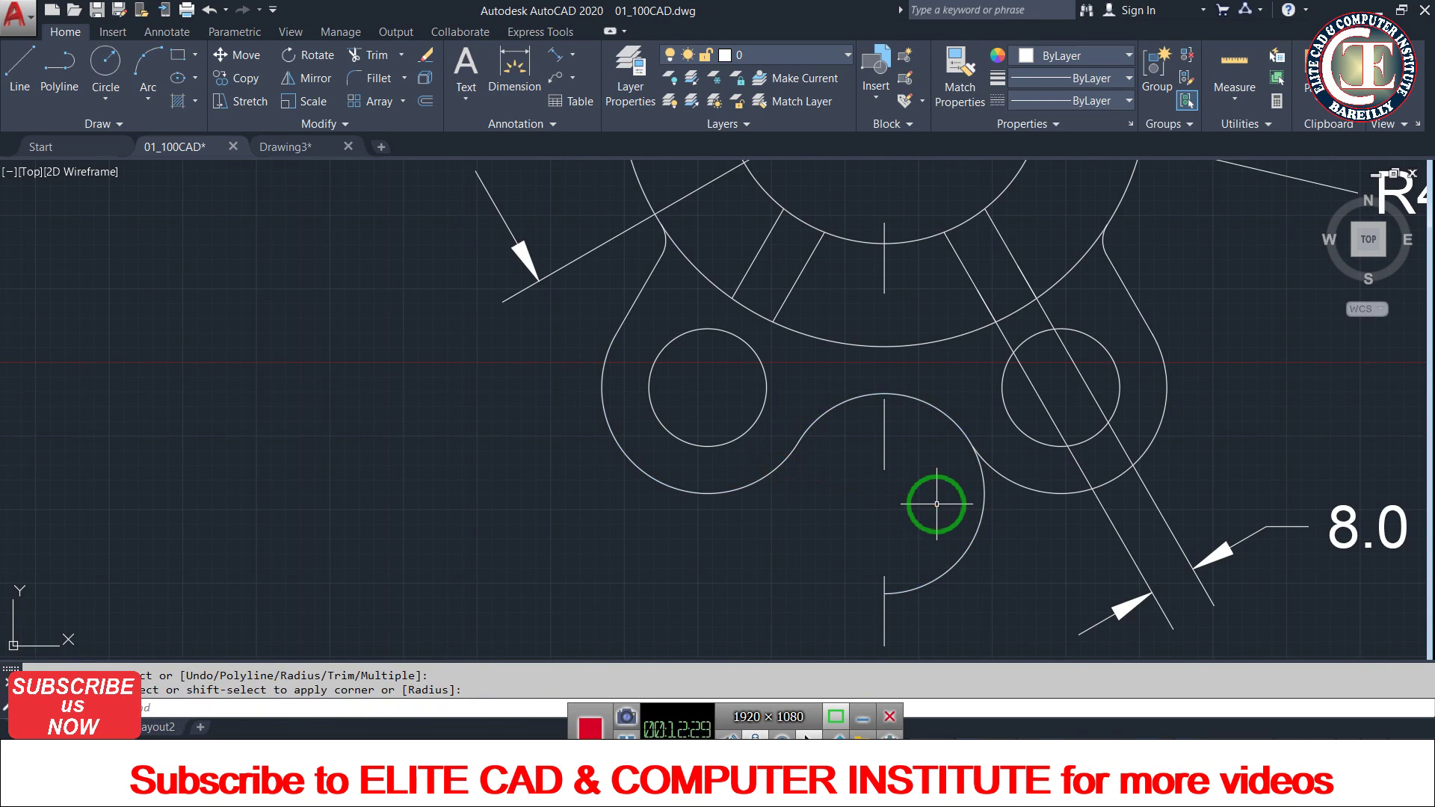
- Trim the arc segments beside the lower-right lobe
key("Return")
type("r")
key("Return")
key("Return")
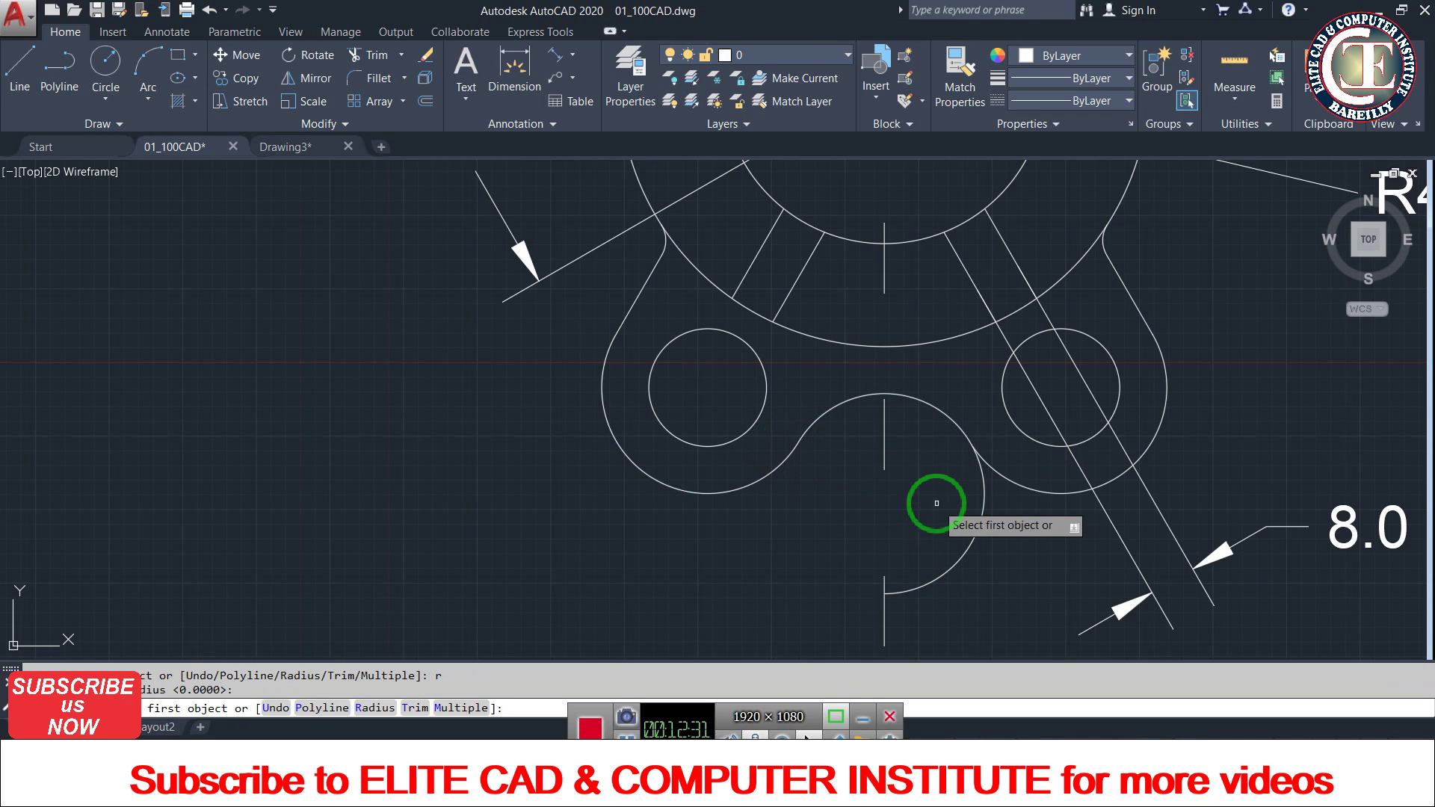
left_click(981, 491)
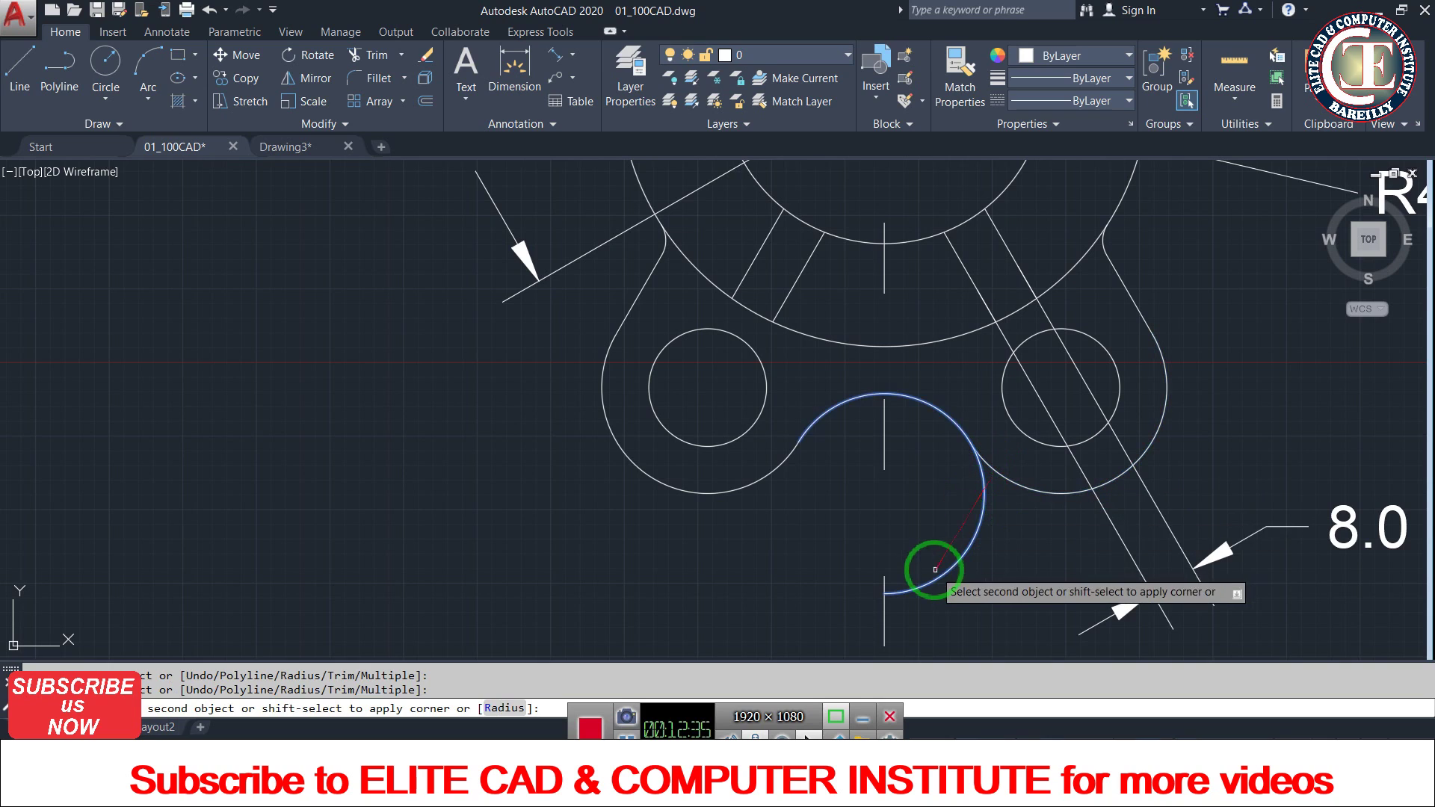
key("Escape")
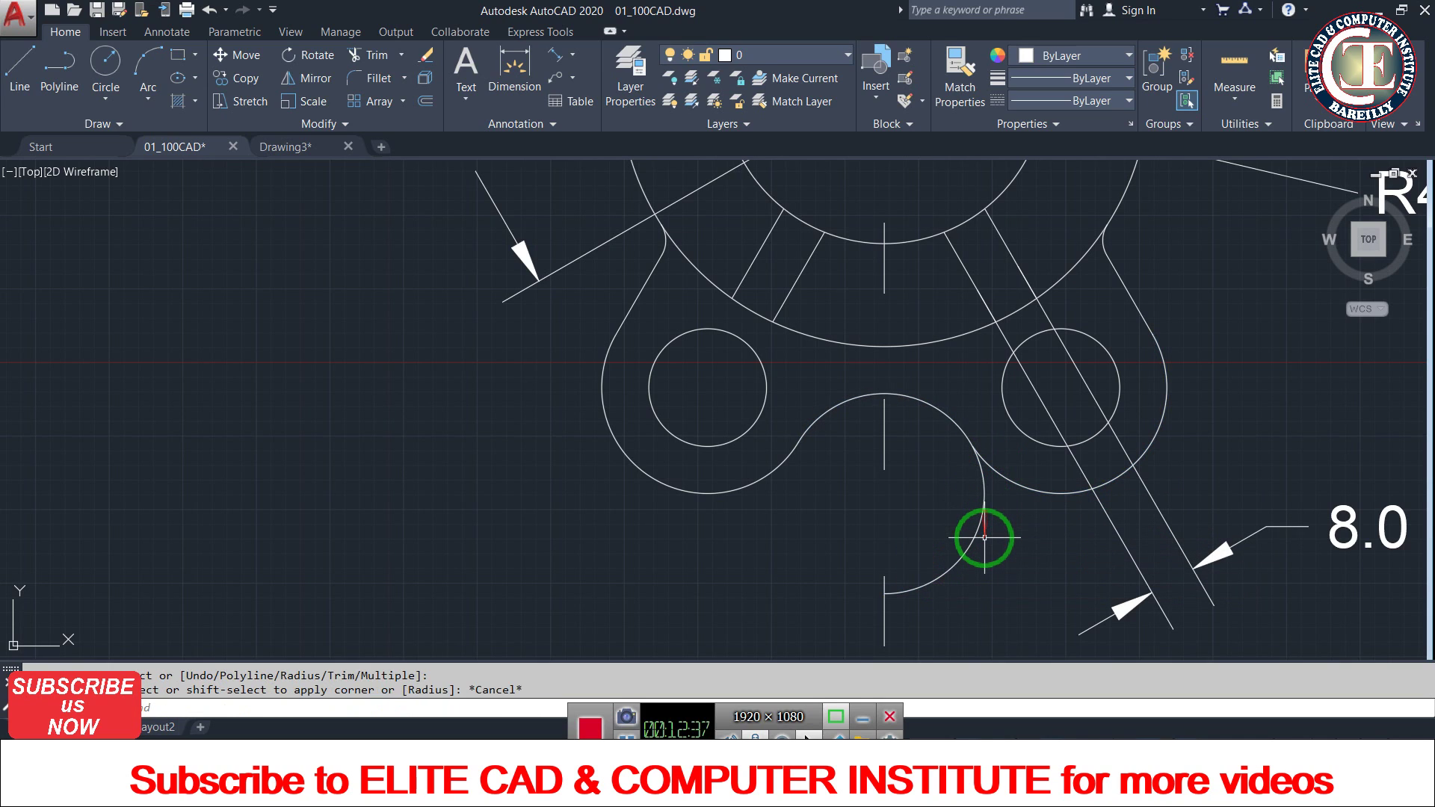
type("tr")
key("Return")
key("Return")
left_click(992, 528)
left_click(951, 503)
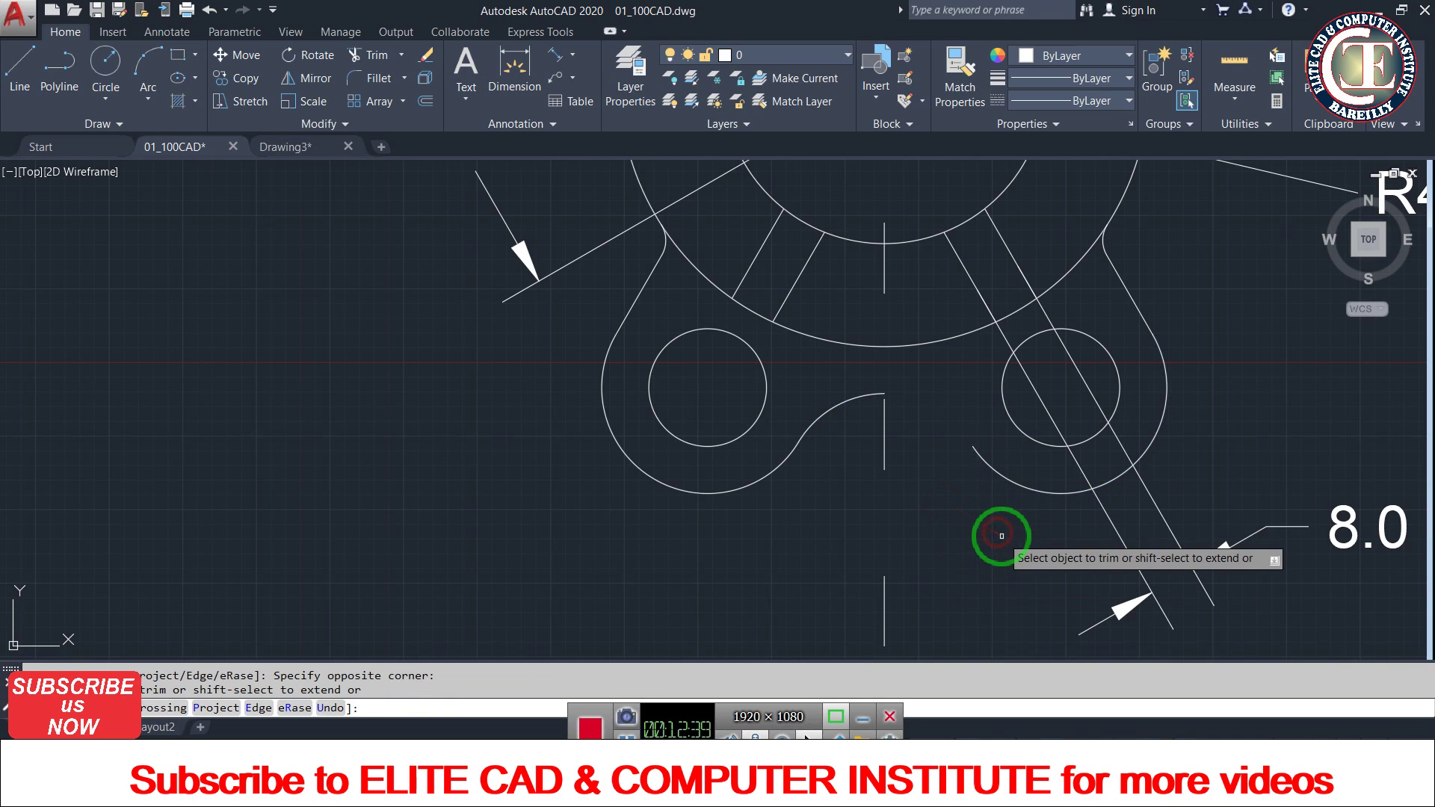
key("Escape")
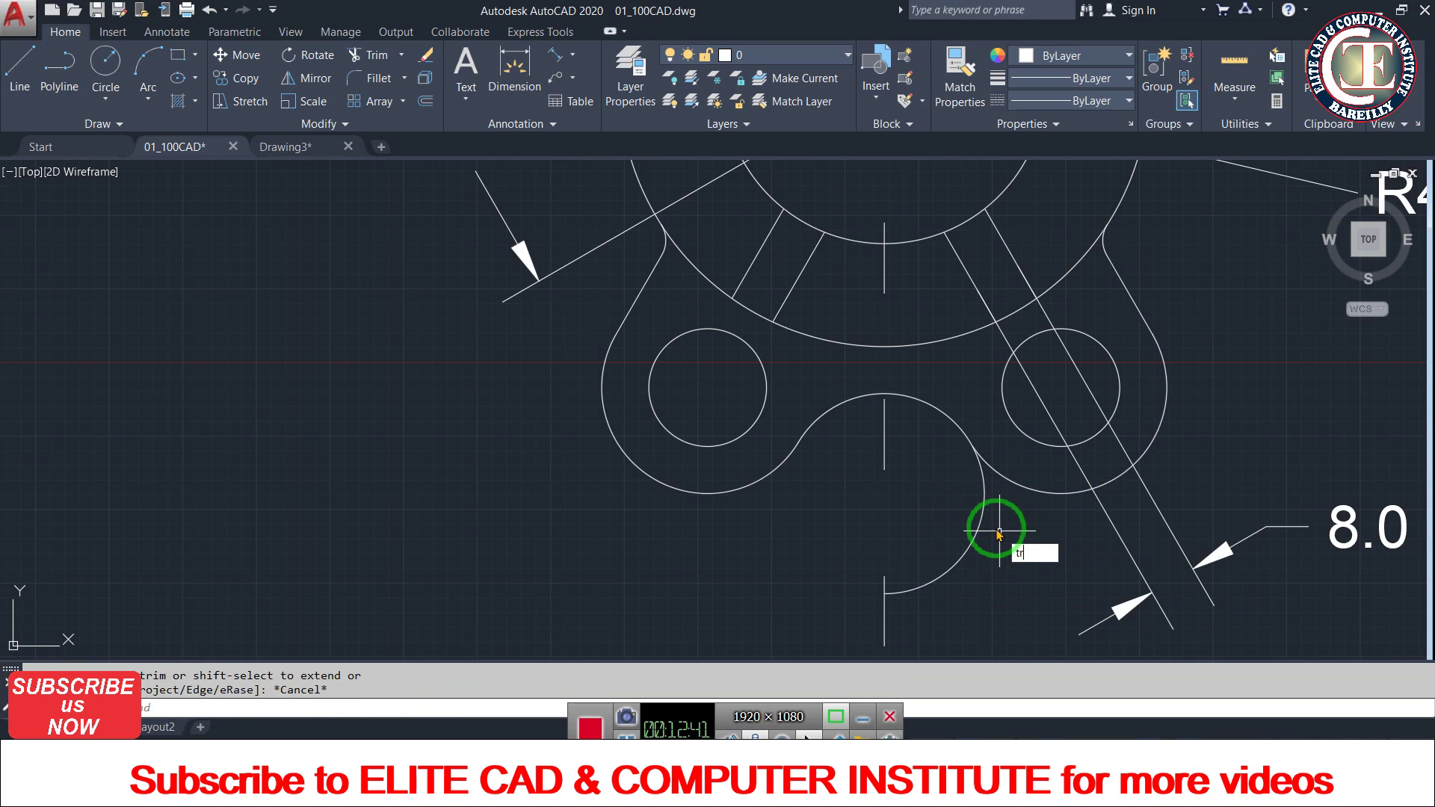
- Attempt a radius-0 fillet on the right lobe arc, then cancel it
key("Return")
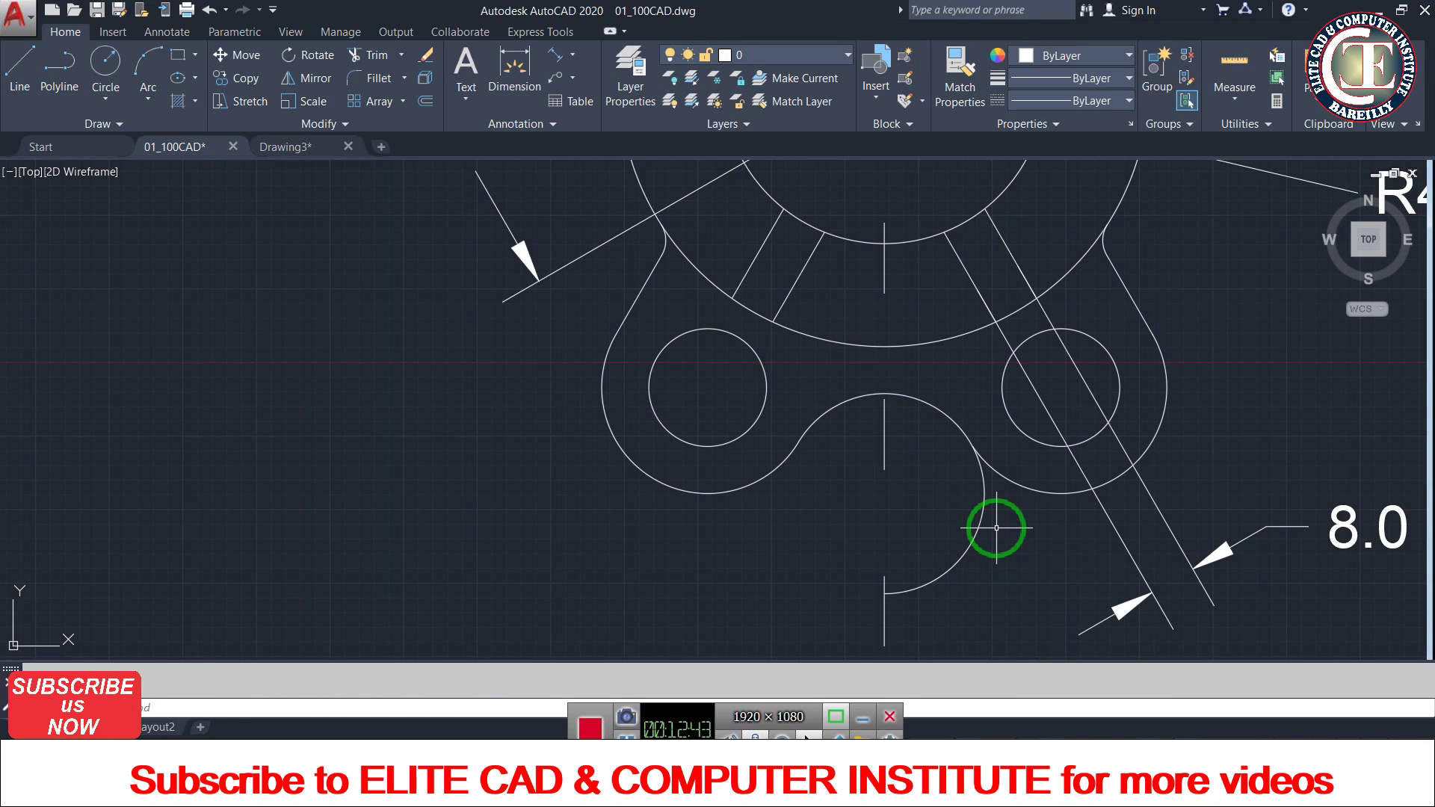
type("r")
key("Return")
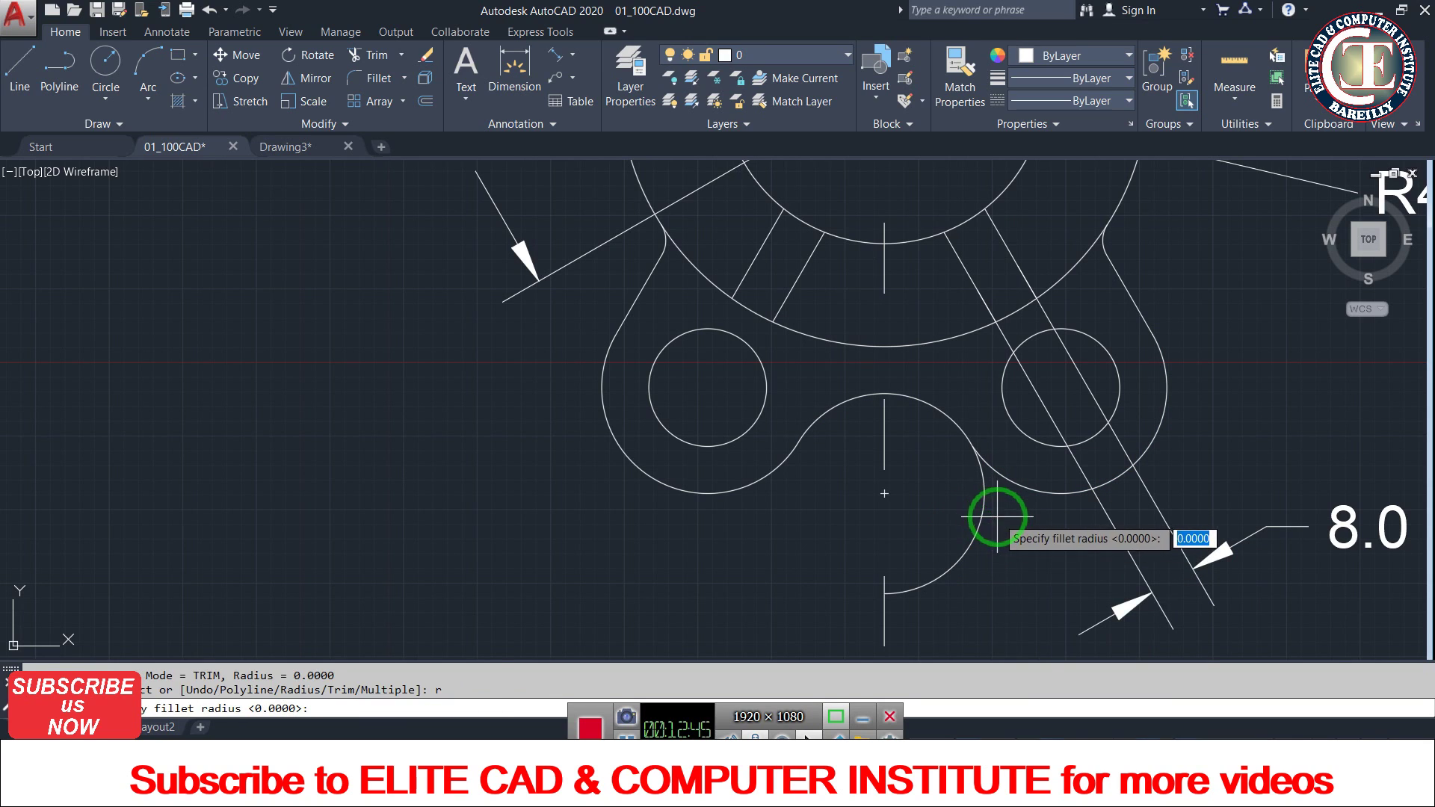
type("0")
key("Return")
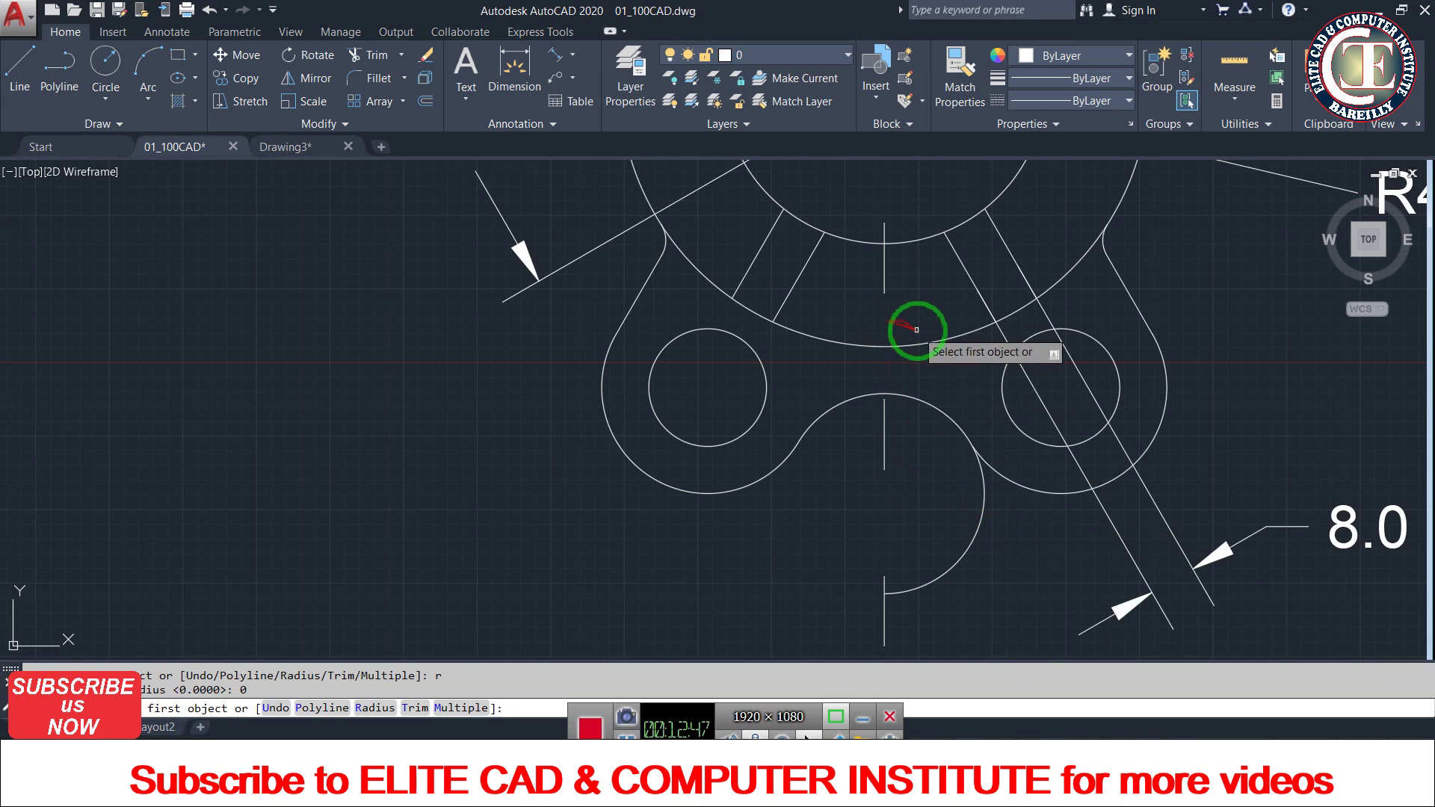
left_click(996, 480)
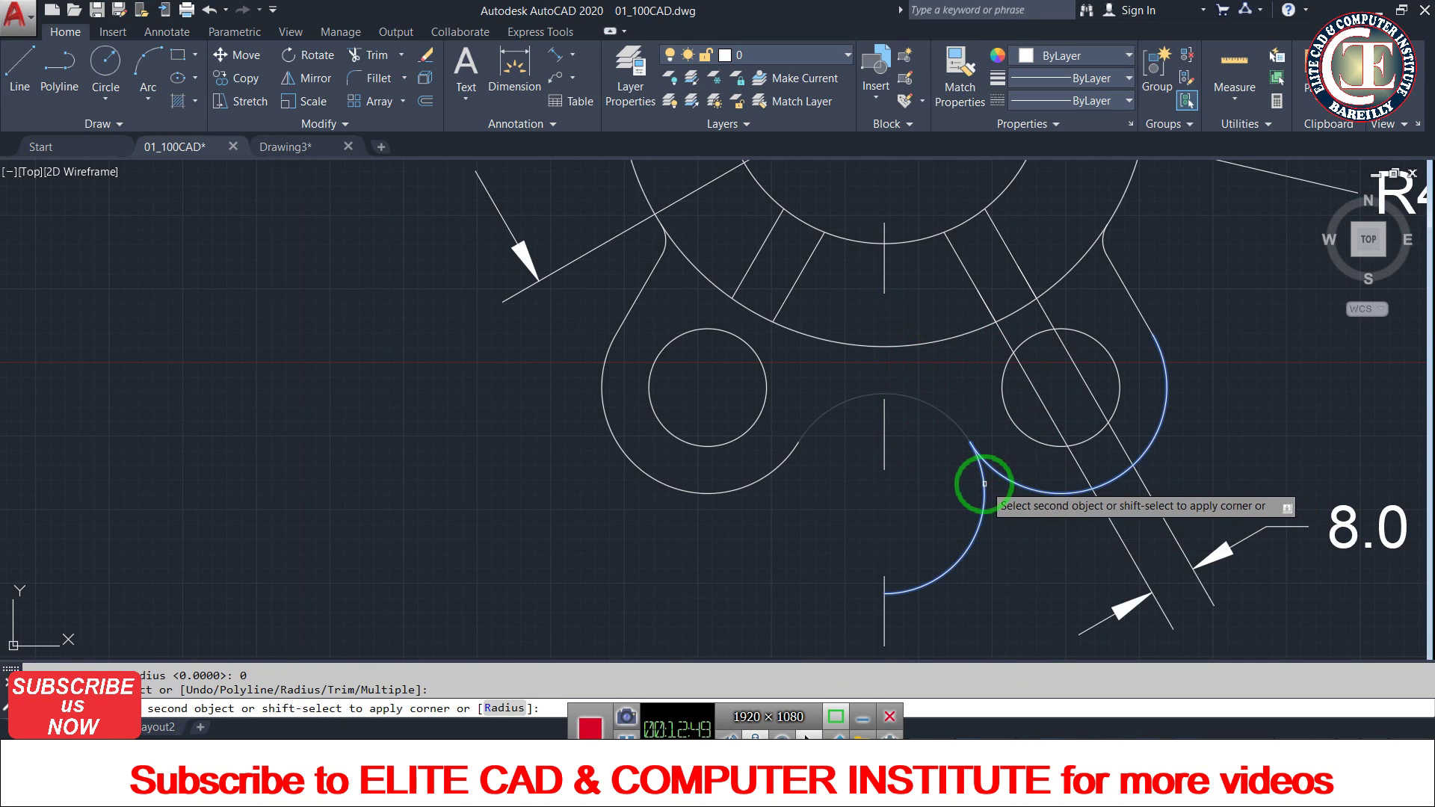
key("Escape")
left_click(994, 490)
key("Escape")
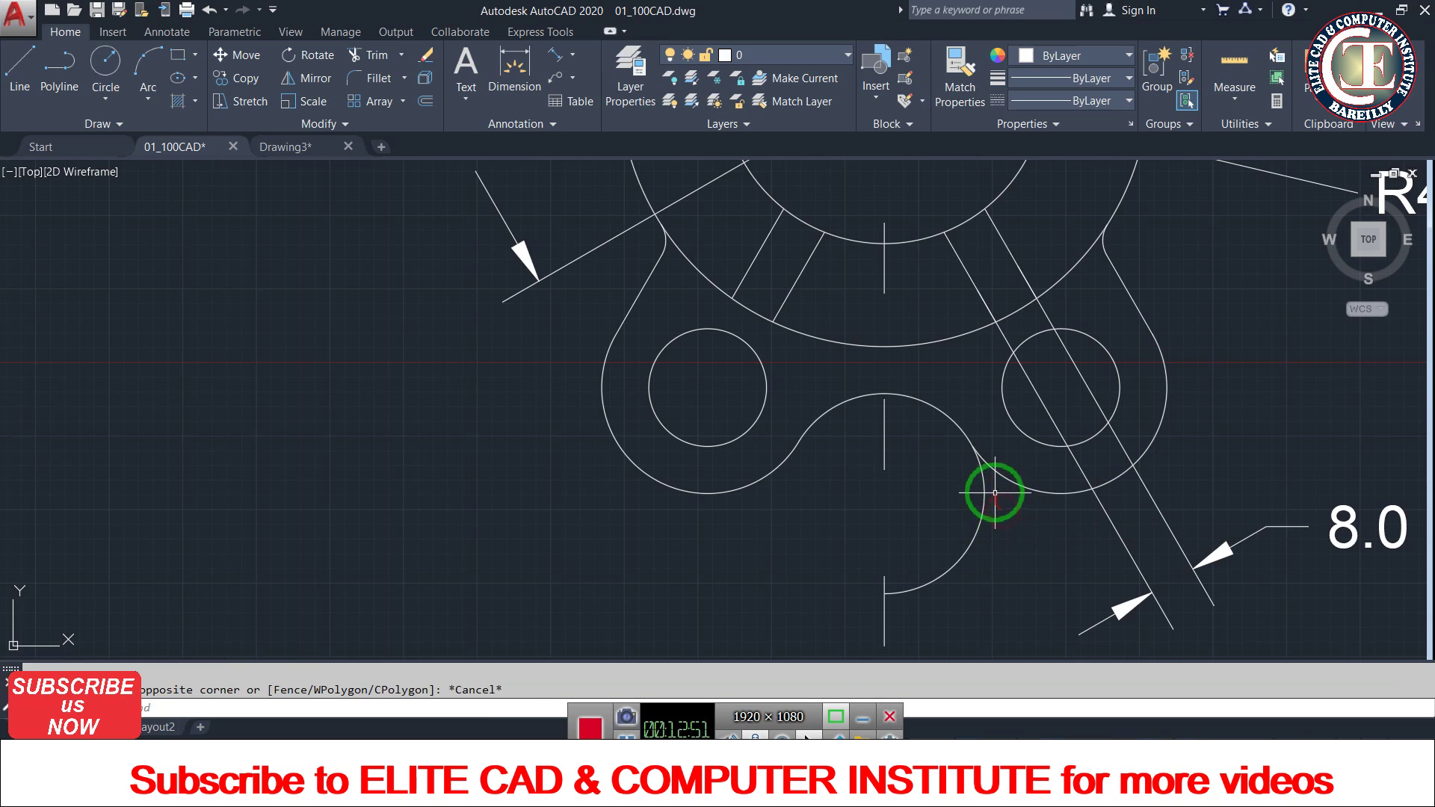
scroll(994, 463, "up", 2)
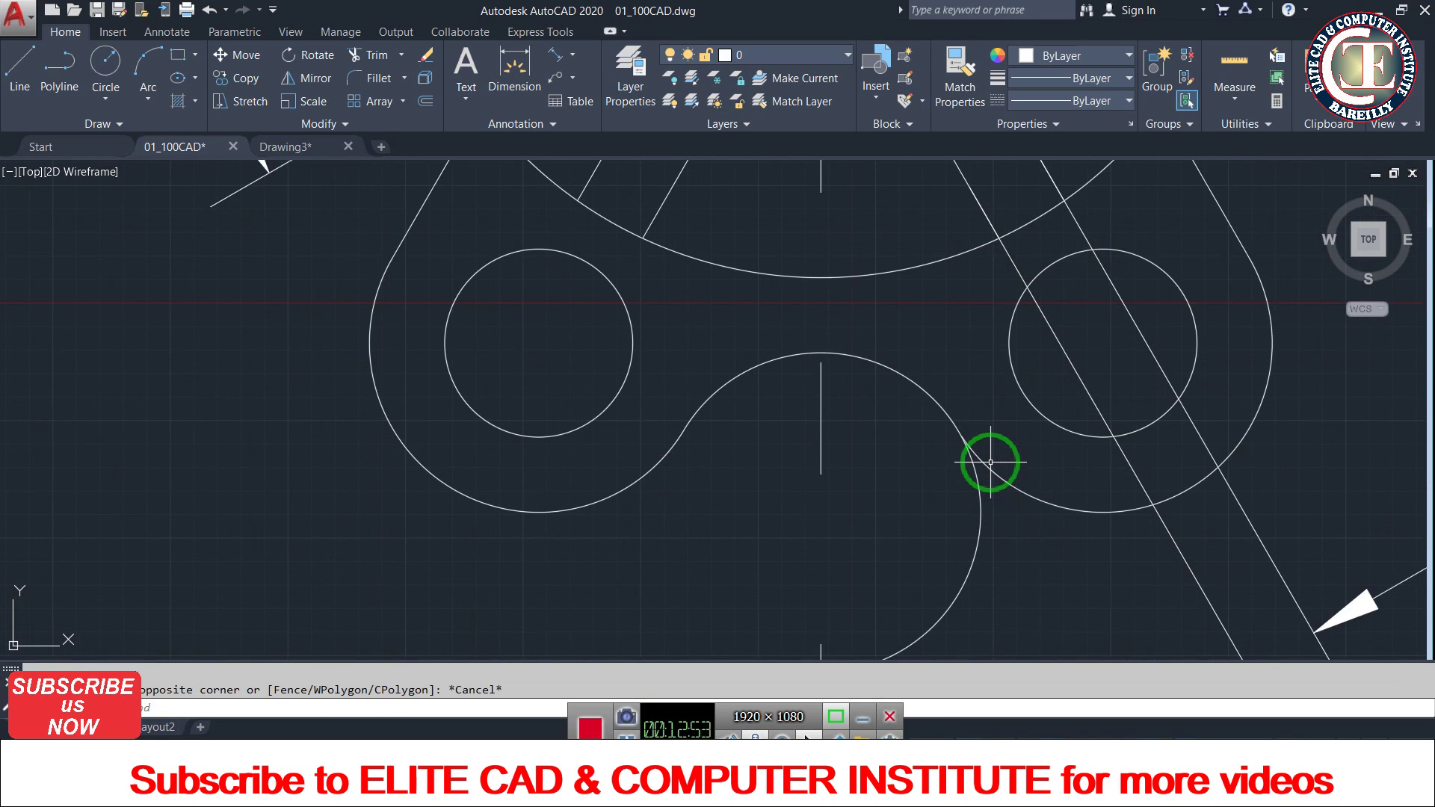
type("ex")
- Fence-trim the leftover arc segment below the lower-right lobe
key("Return")
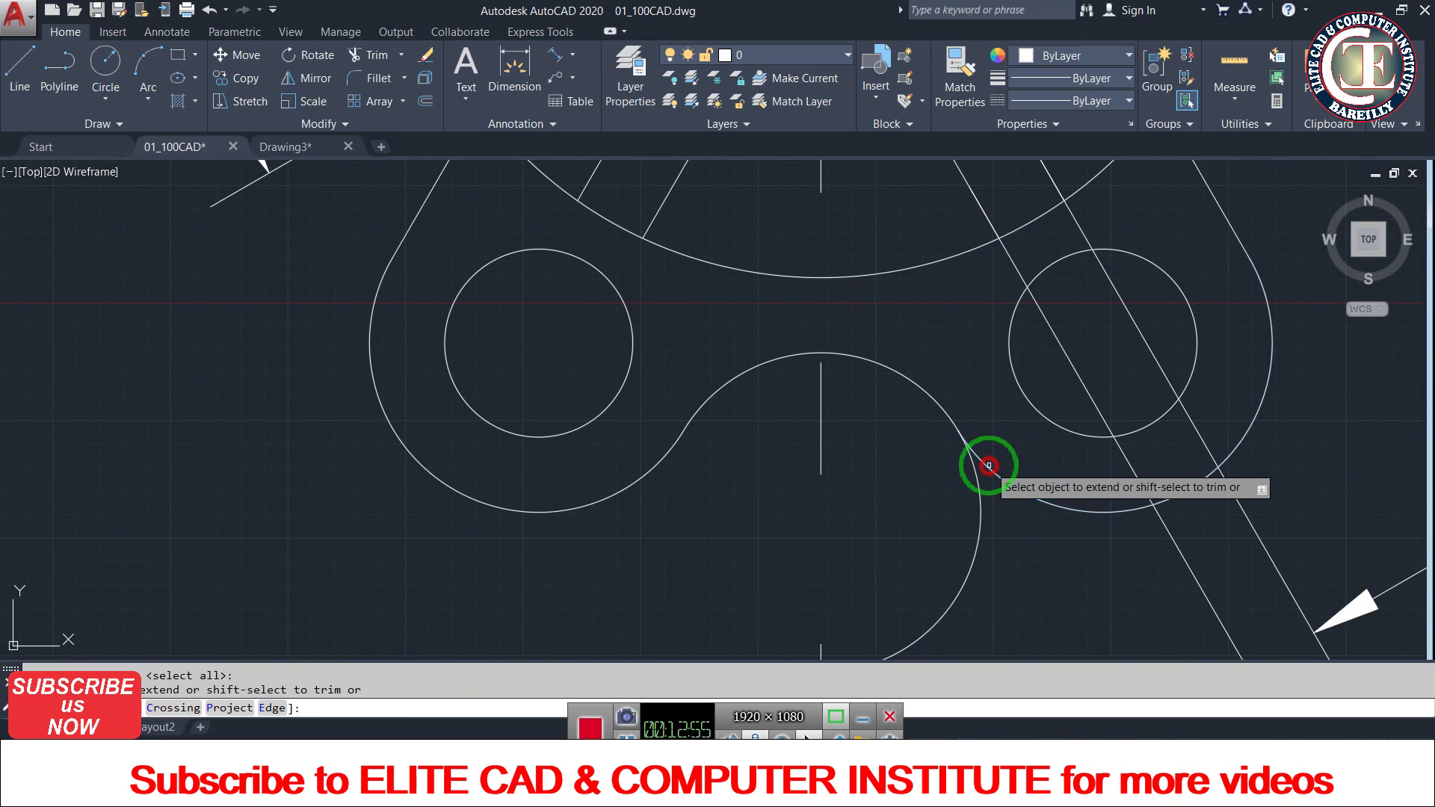
key("Escape")
type("tr")
key("Return")
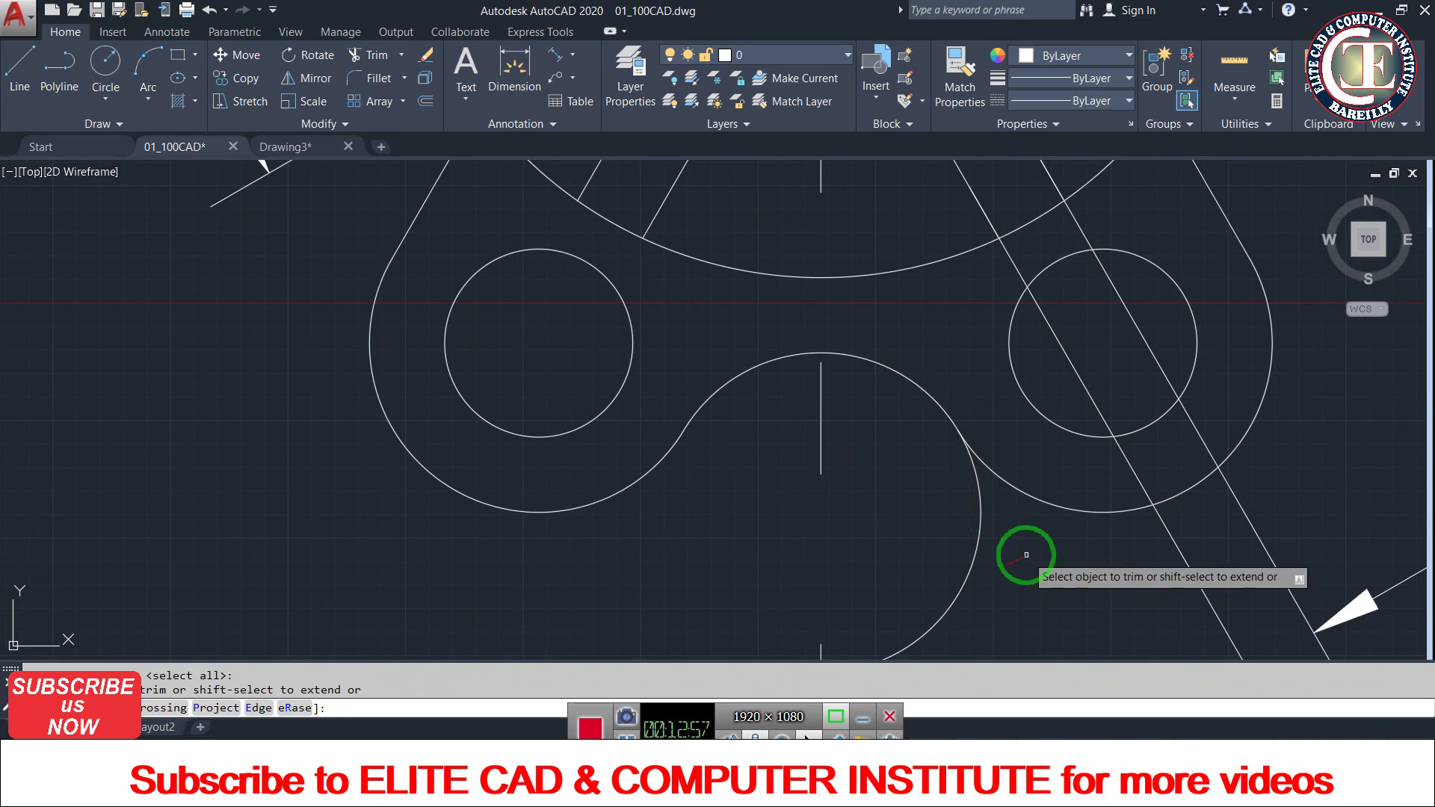
left_click_drag(1013, 551, 941, 514)
key("Escape")
scroll(941, 521, "down", 3)
scroll(899, 535, "down", 1)
scroll(874, 496, "down", 1)
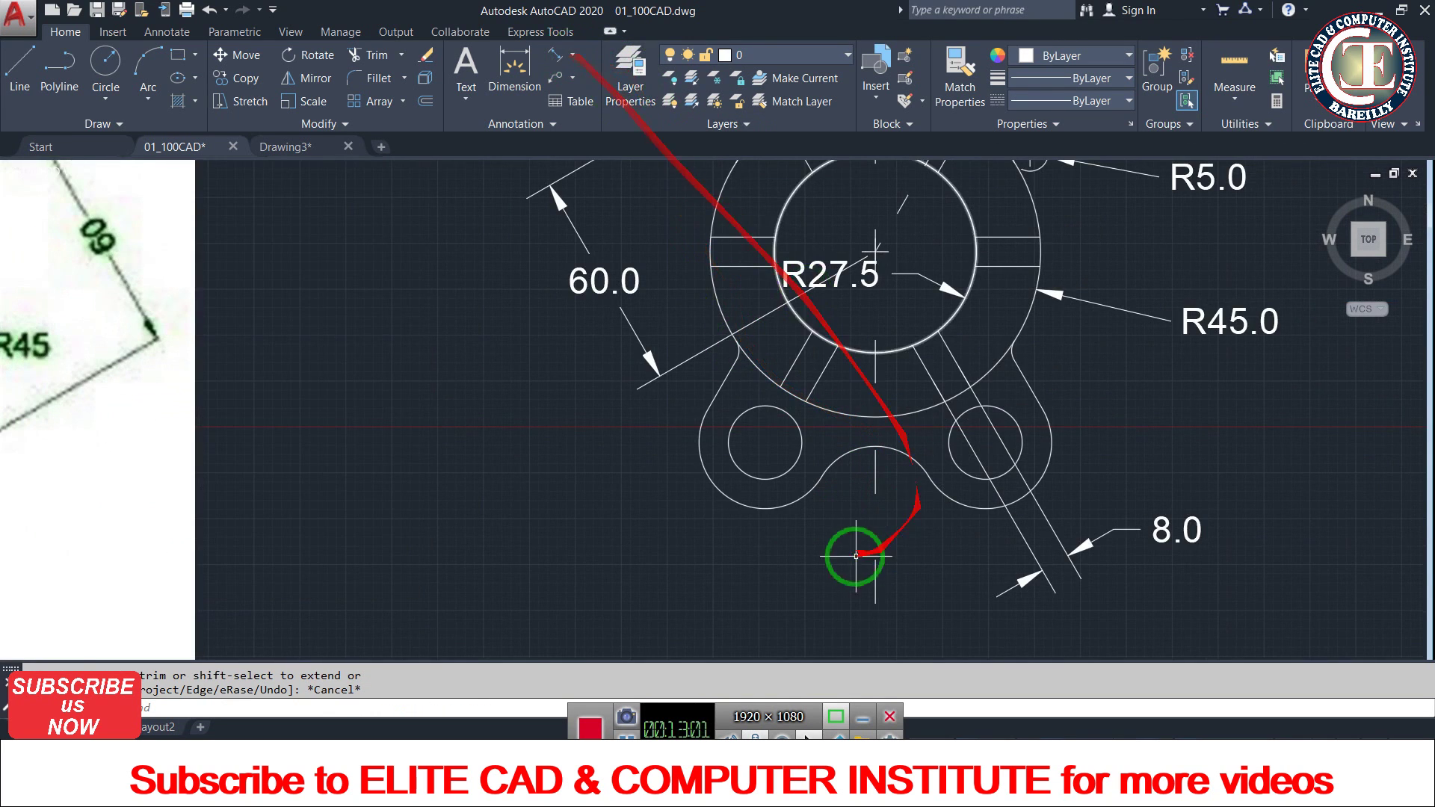
- Delete the top arc between the upper lobes
middle_click_drag(904, 402, 893, 447)
scroll(857, 231, "up", 2)
left_click(845, 260)
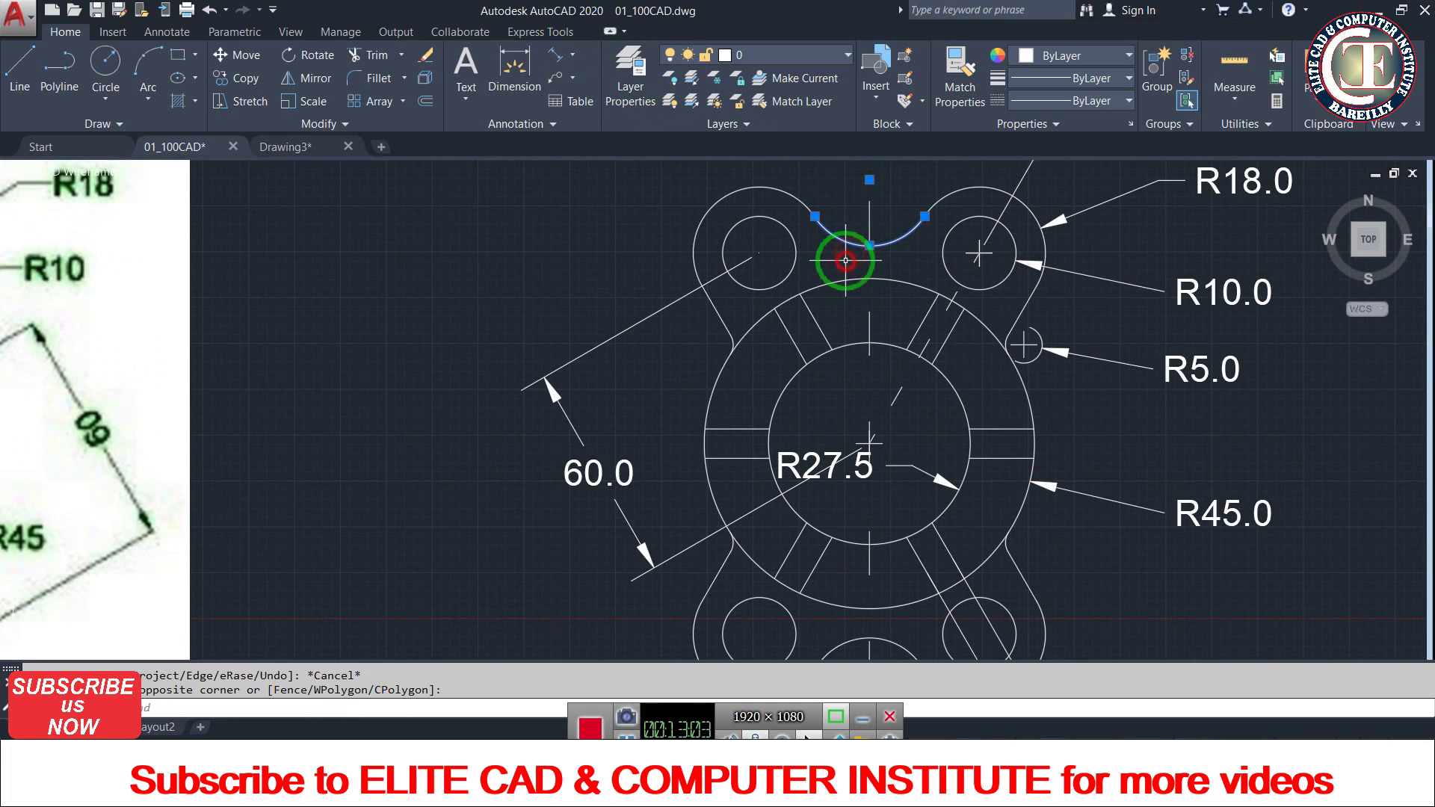
key("Delete")
scroll(871, 519, "down", 2)
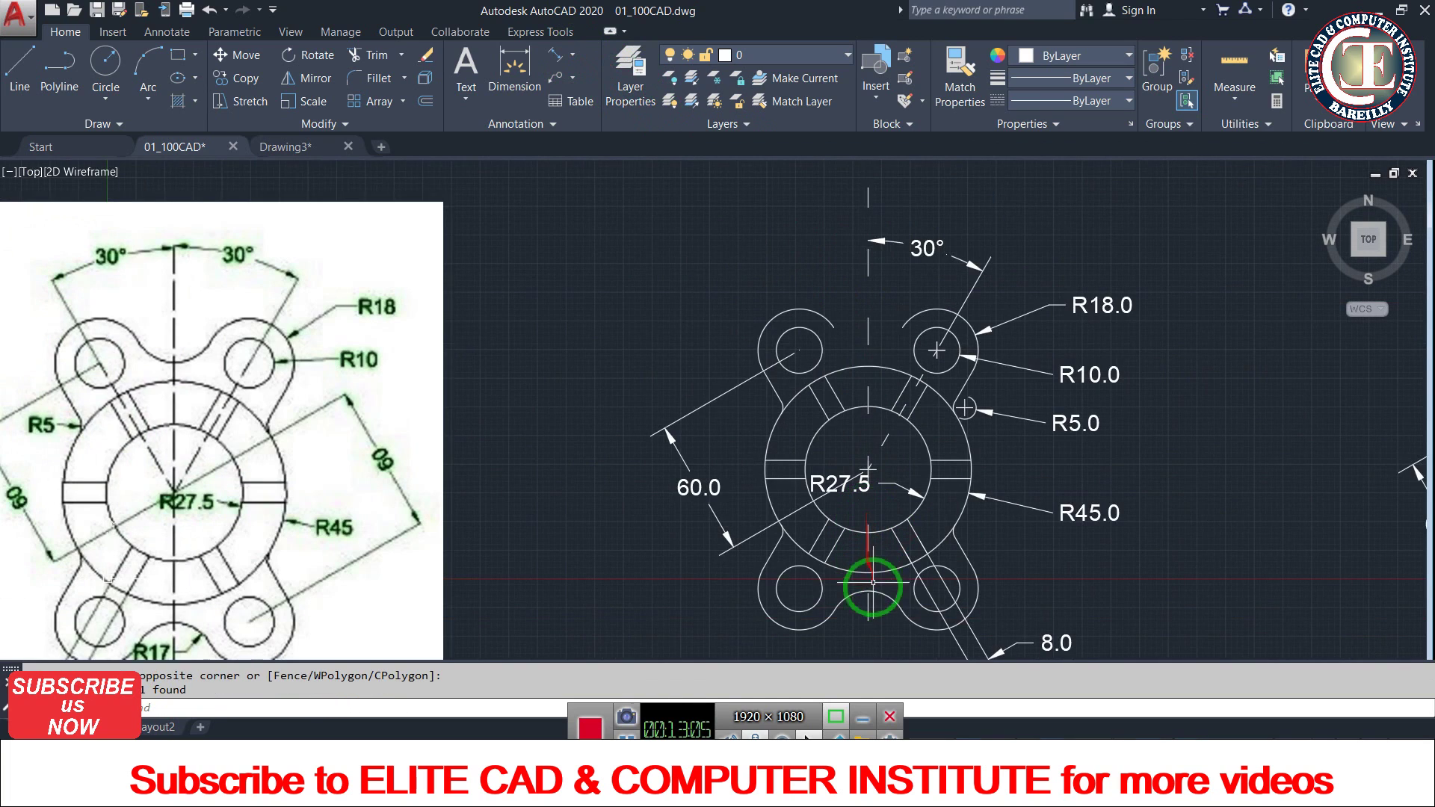
- Mirror the bottom R17 arc about the horizontal centre line, keeping the original
left_click(893, 579)
left_click(878, 617)
type("mi")
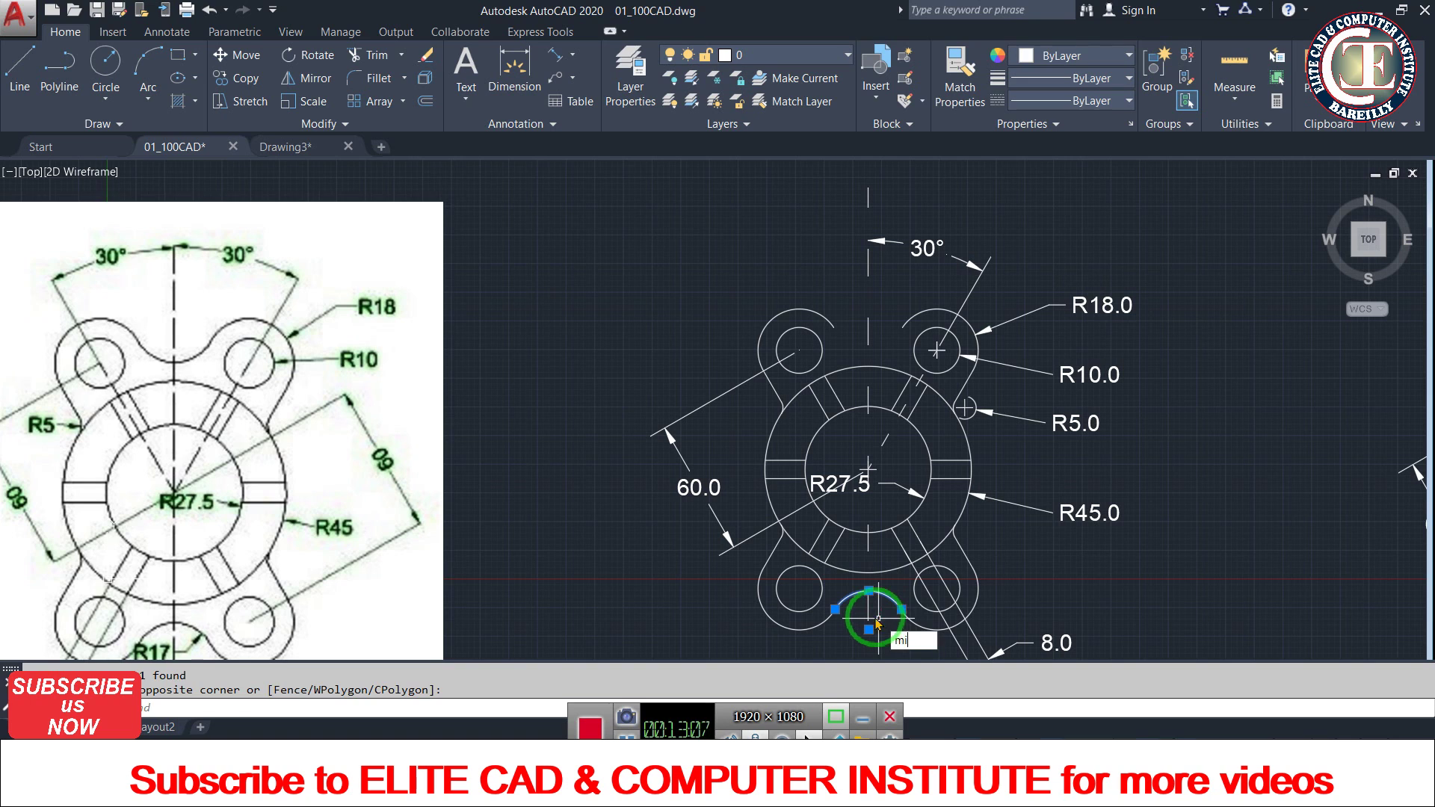
key("Return")
scroll(826, 481, "up", 1)
scroll(832, 468, "up", 2)
scroll(781, 441, "up", 1)
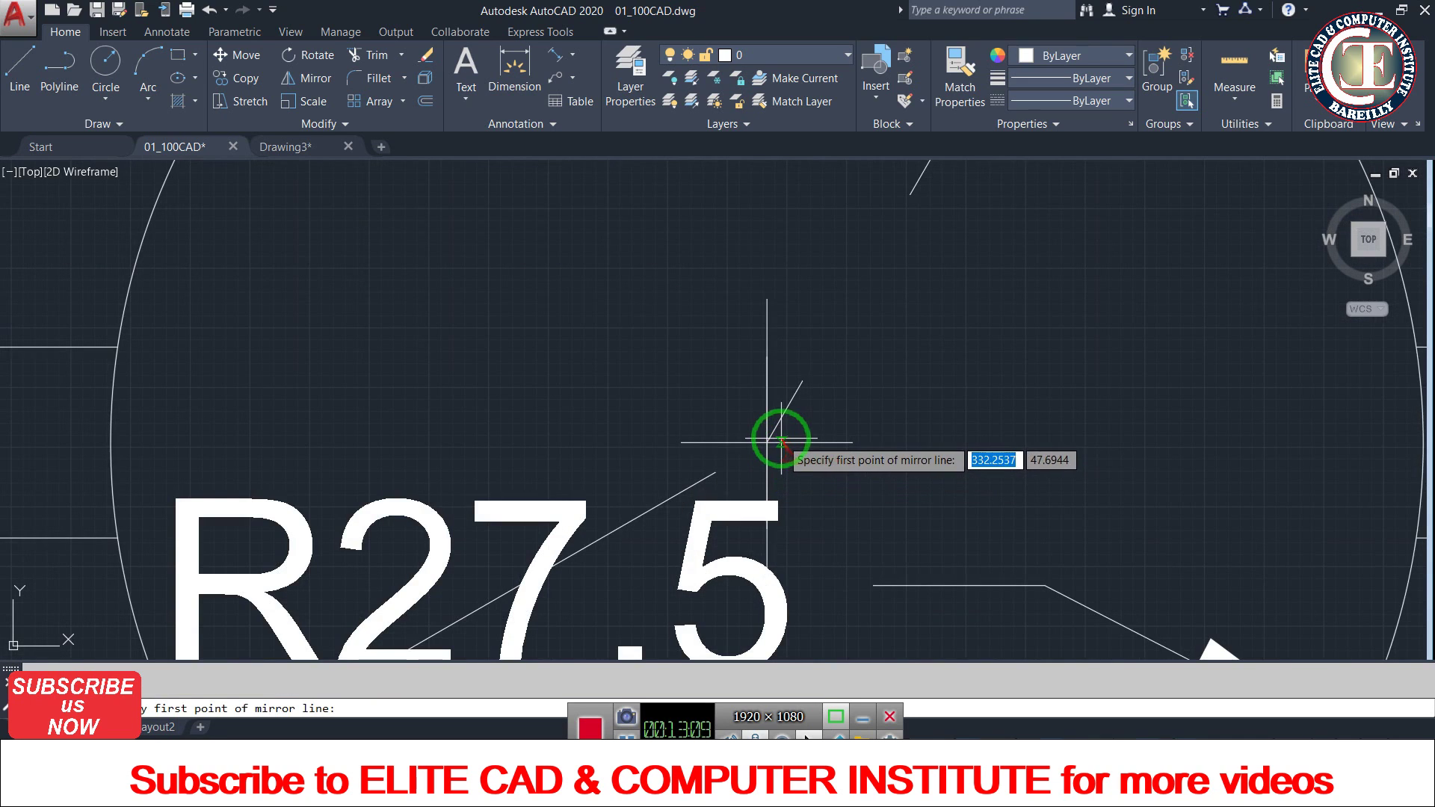
left_click(781, 441)
scroll(781, 449, "down", 3)
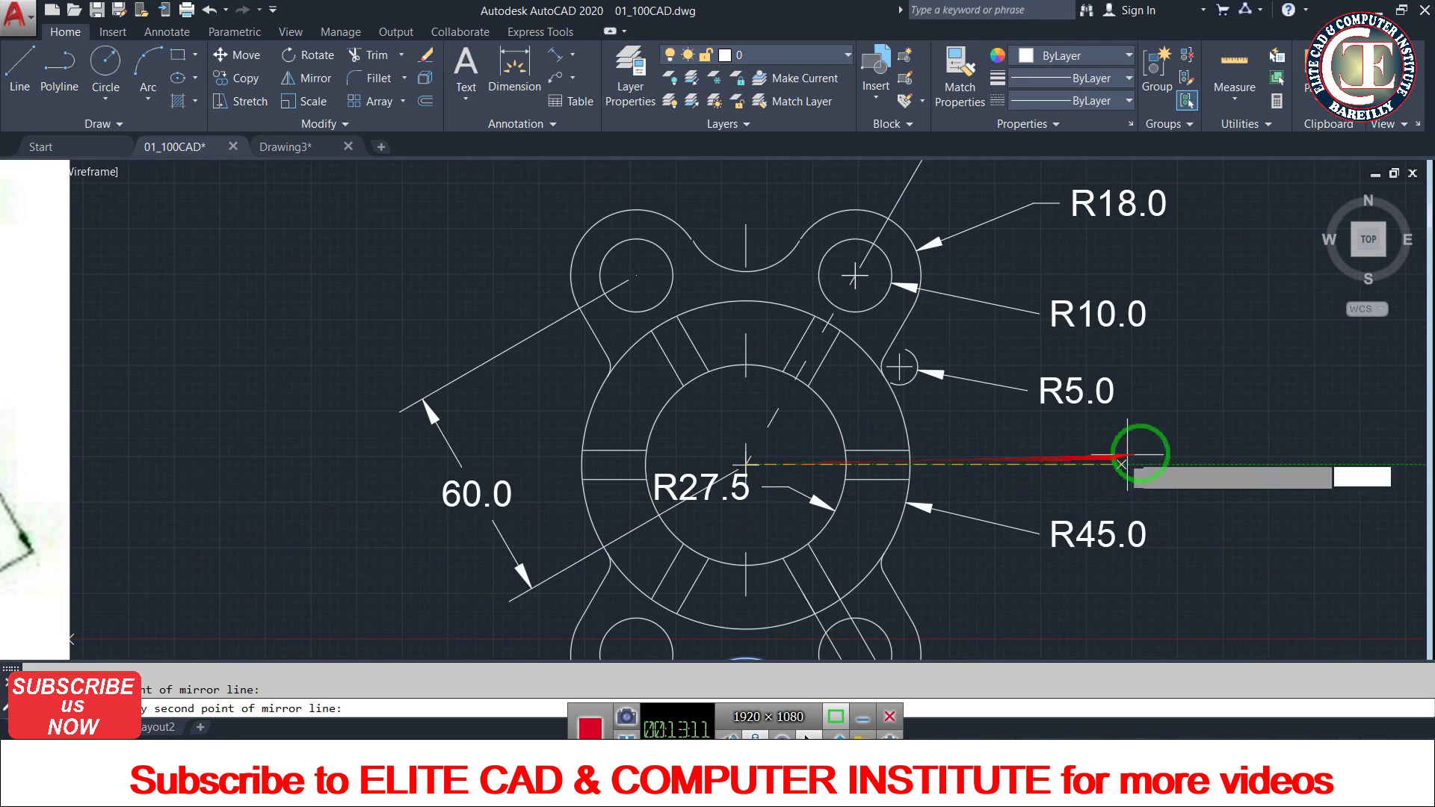
left_click(1231, 469)
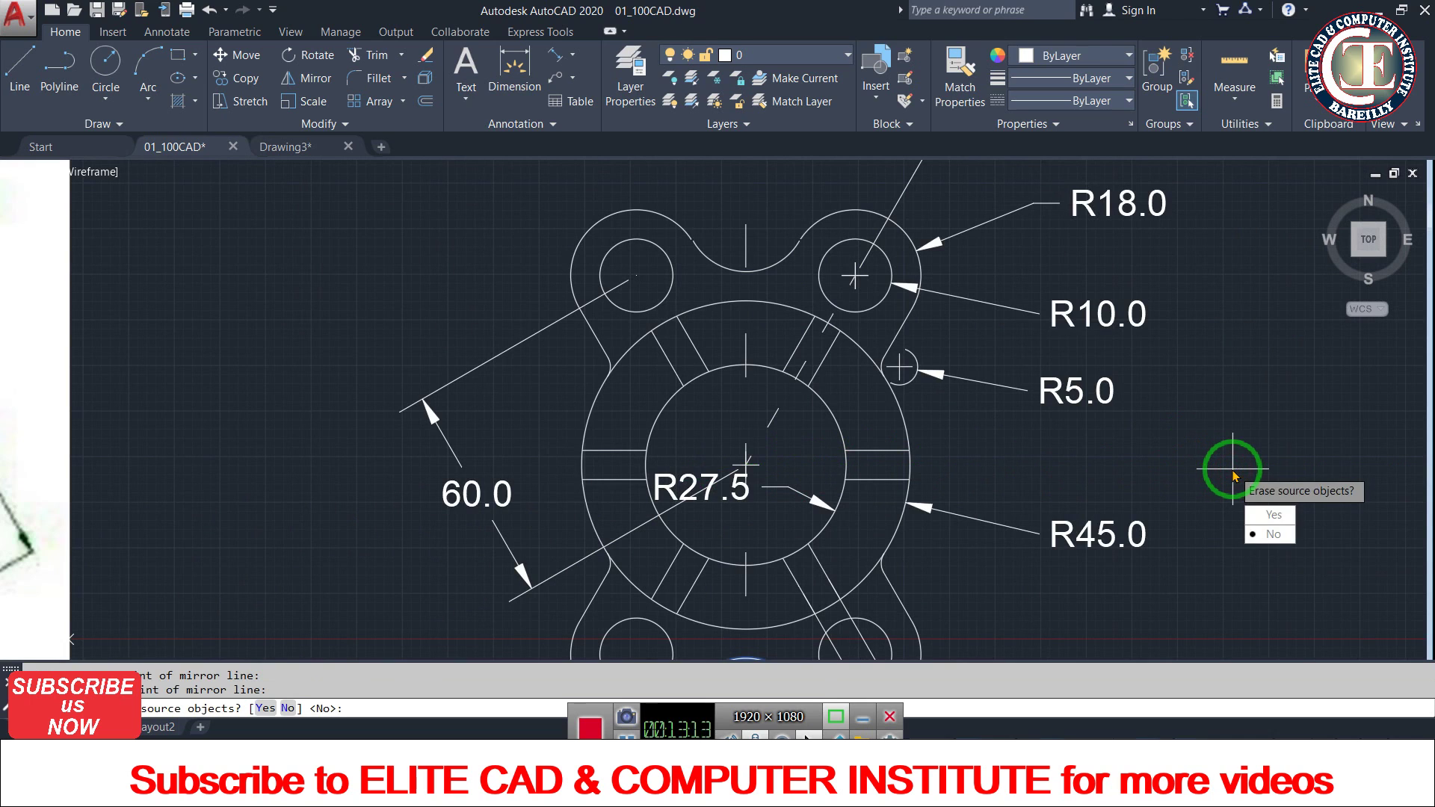
type("n")
key("Return")
scroll(718, 231, "up", 3)
scroll(641, 224, "up", 2)
scroll(634, 304, "up", 1)
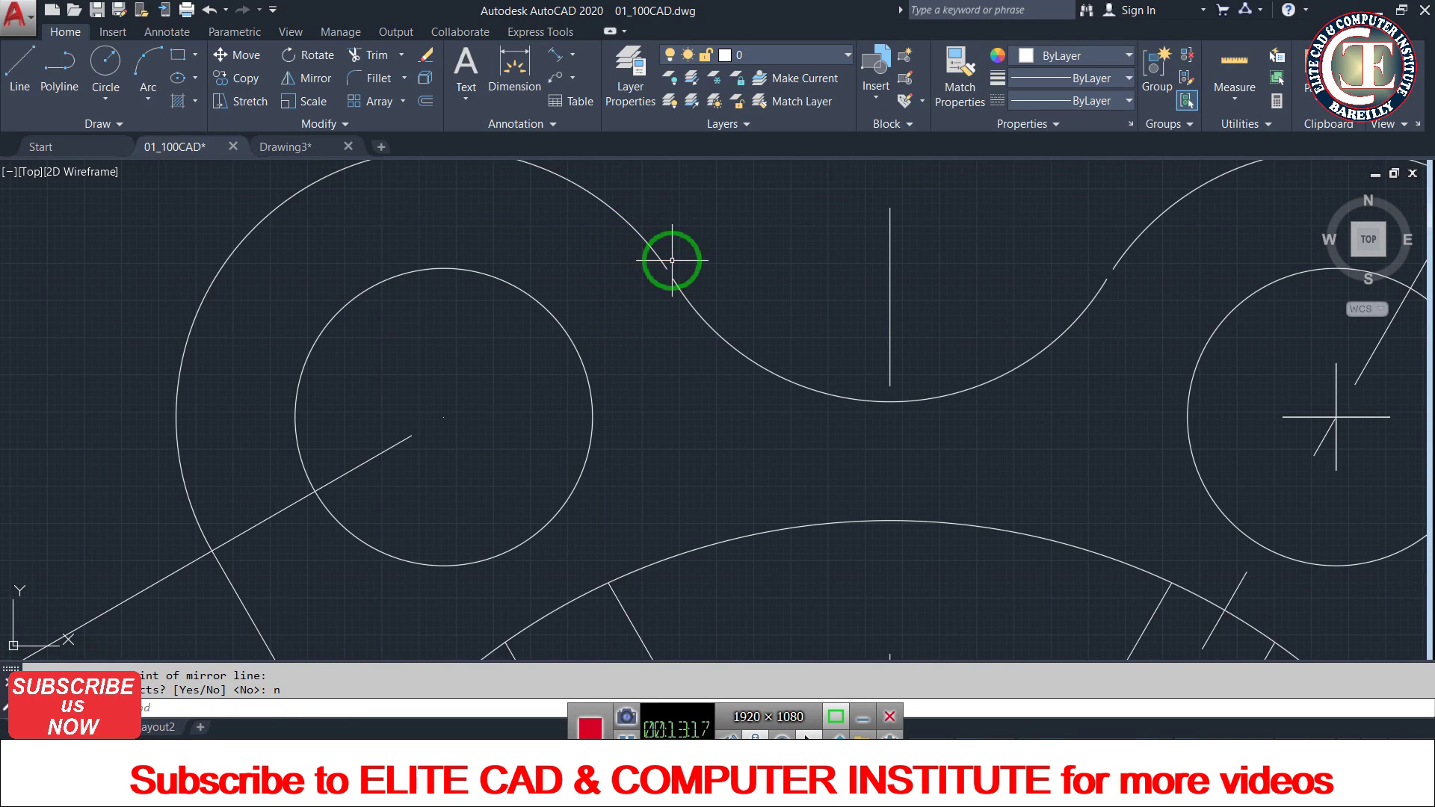
- Try joining the curves near the upper arc gap
type("j")
key("Return")
left_click(706, 224)
left_click(639, 318)
key("Return")
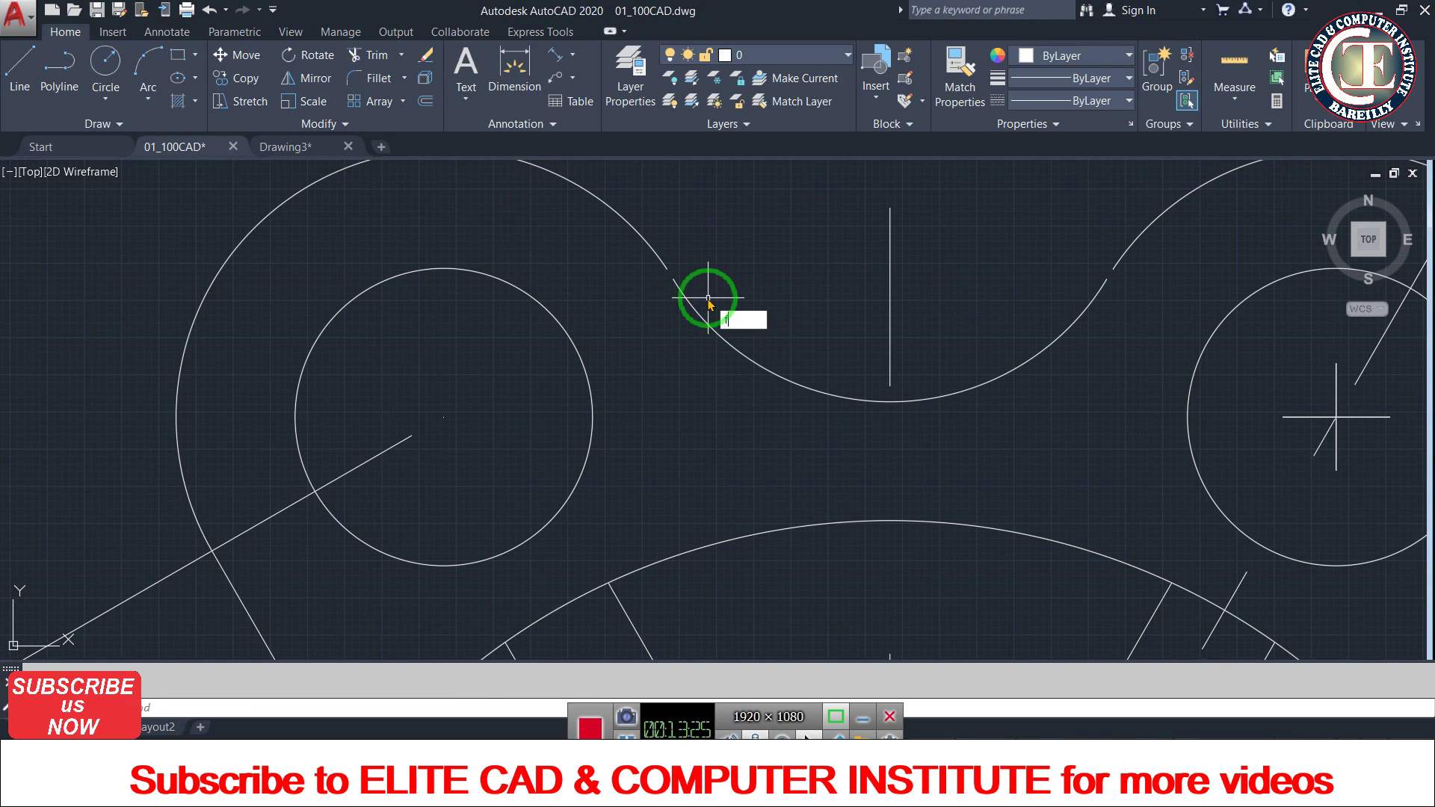
- Fillet the upper-left lobe arc to the S-curve with radius 0 for a sharp corner
key("Return")
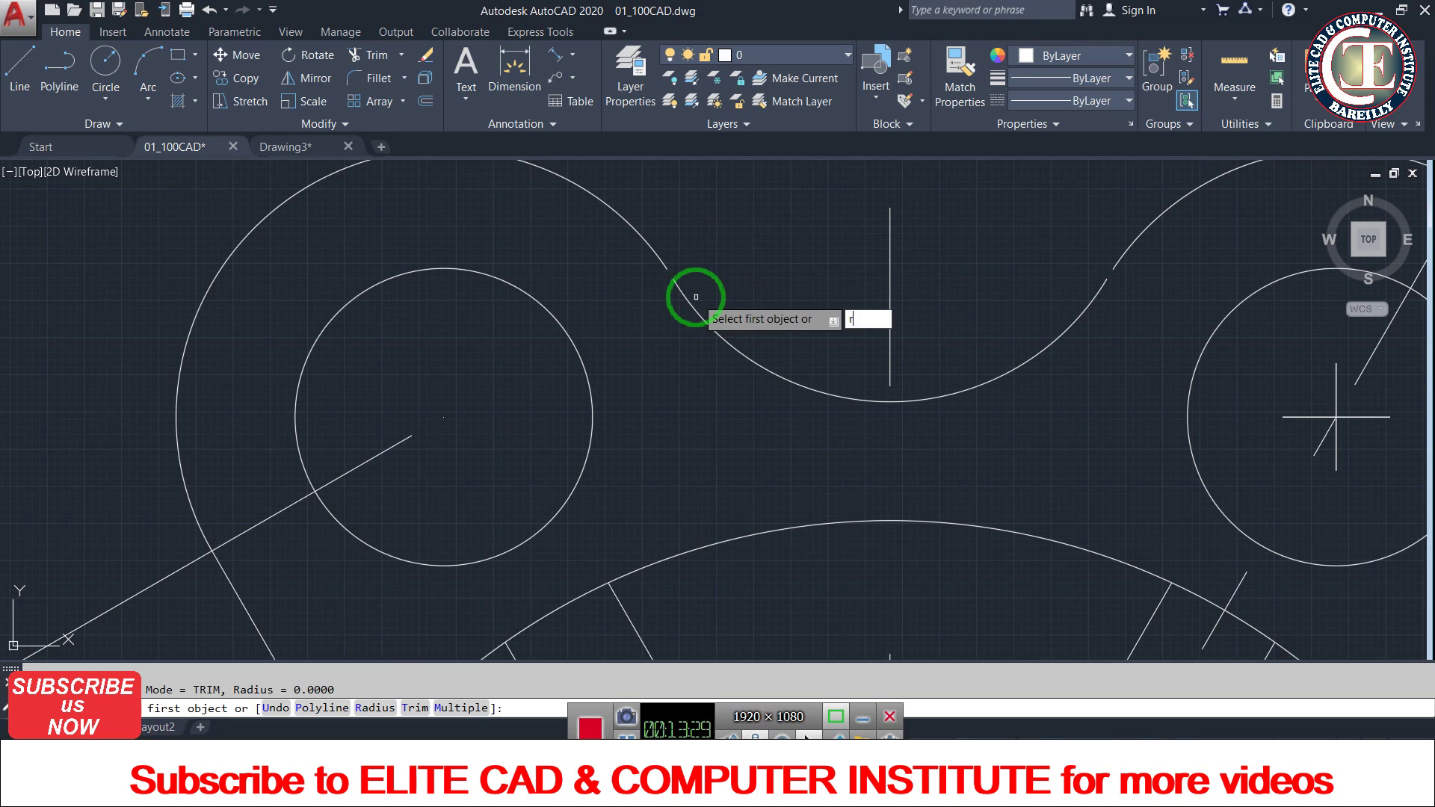
key("Return")
type("0")
key("Return")
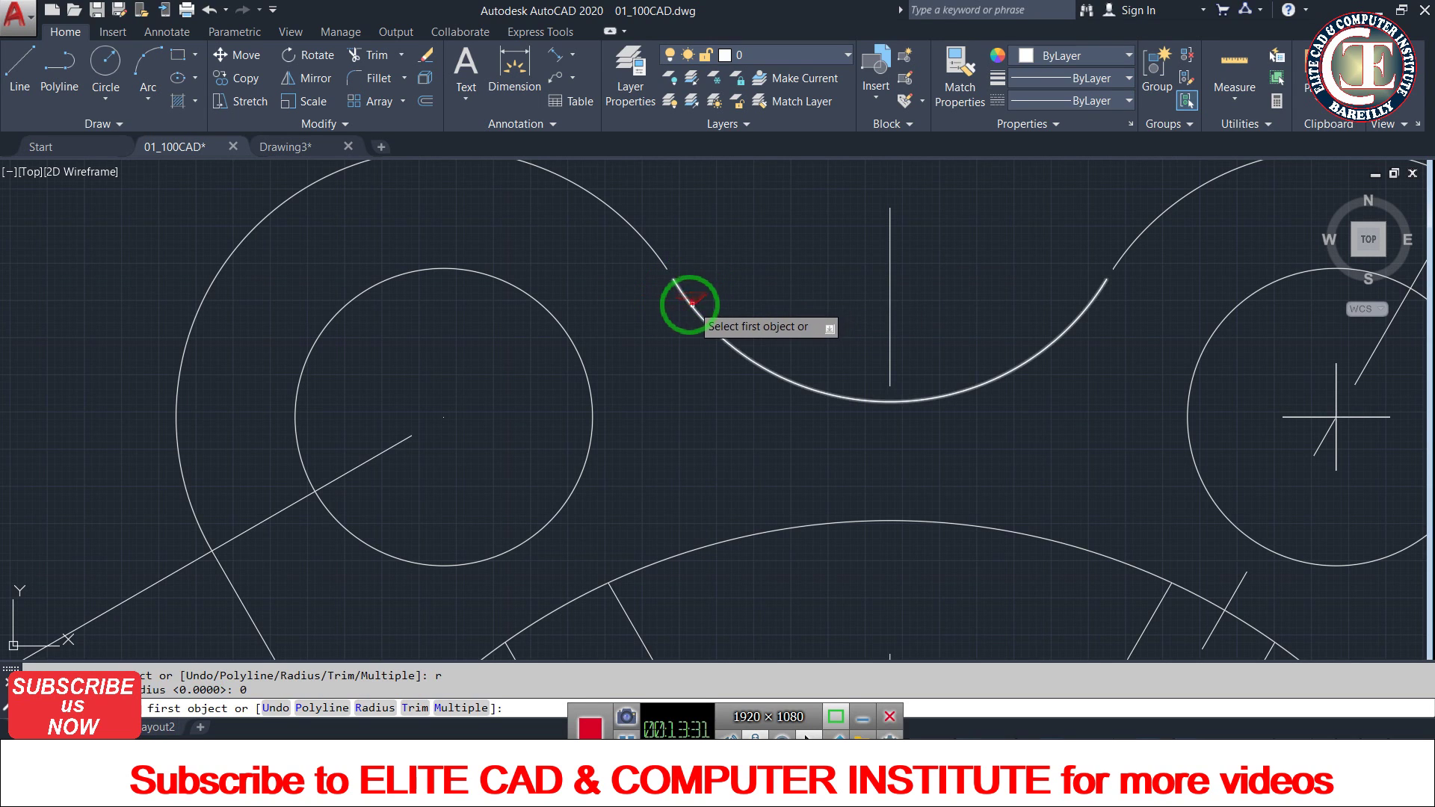
left_click(668, 273)
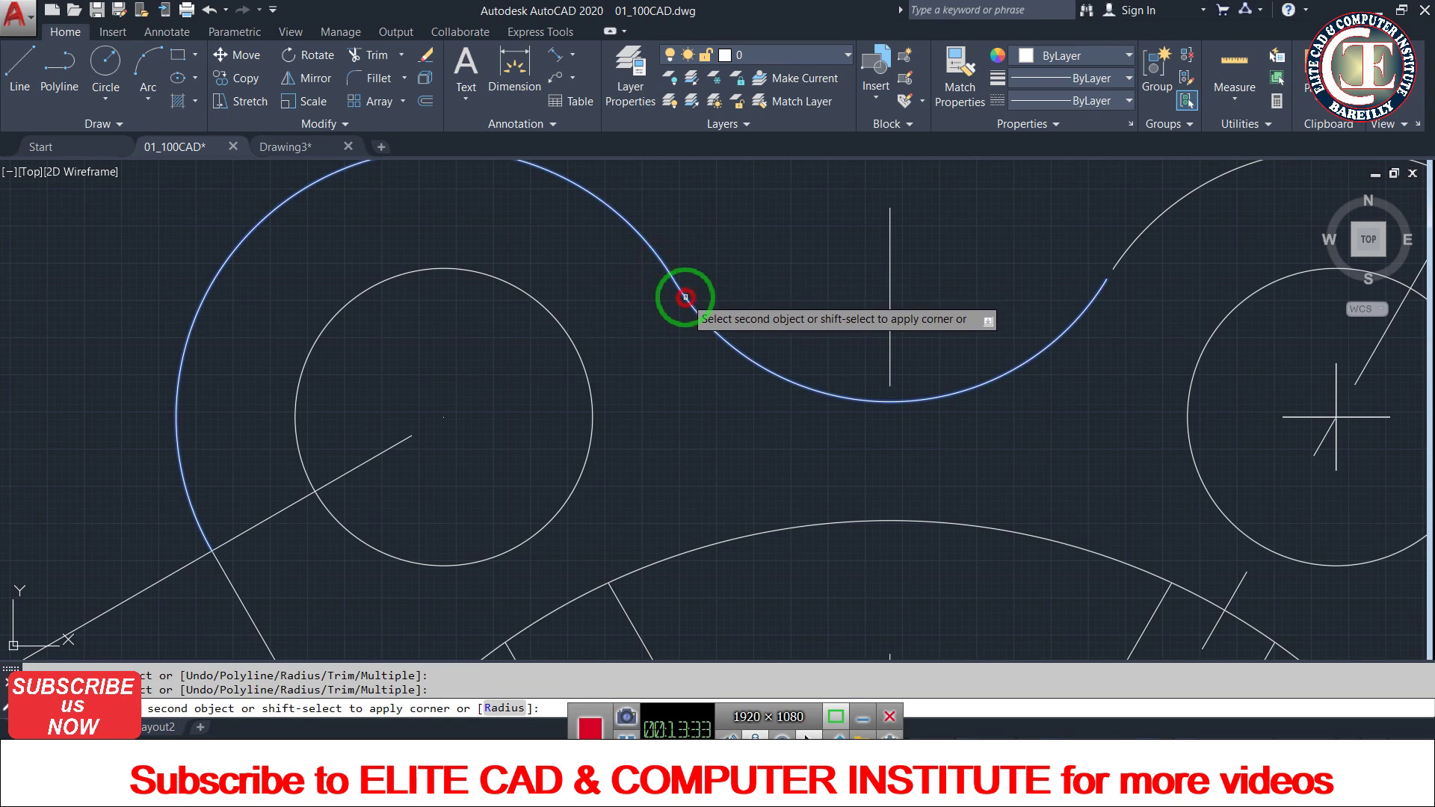
left_click(1053, 359)
key("Return")
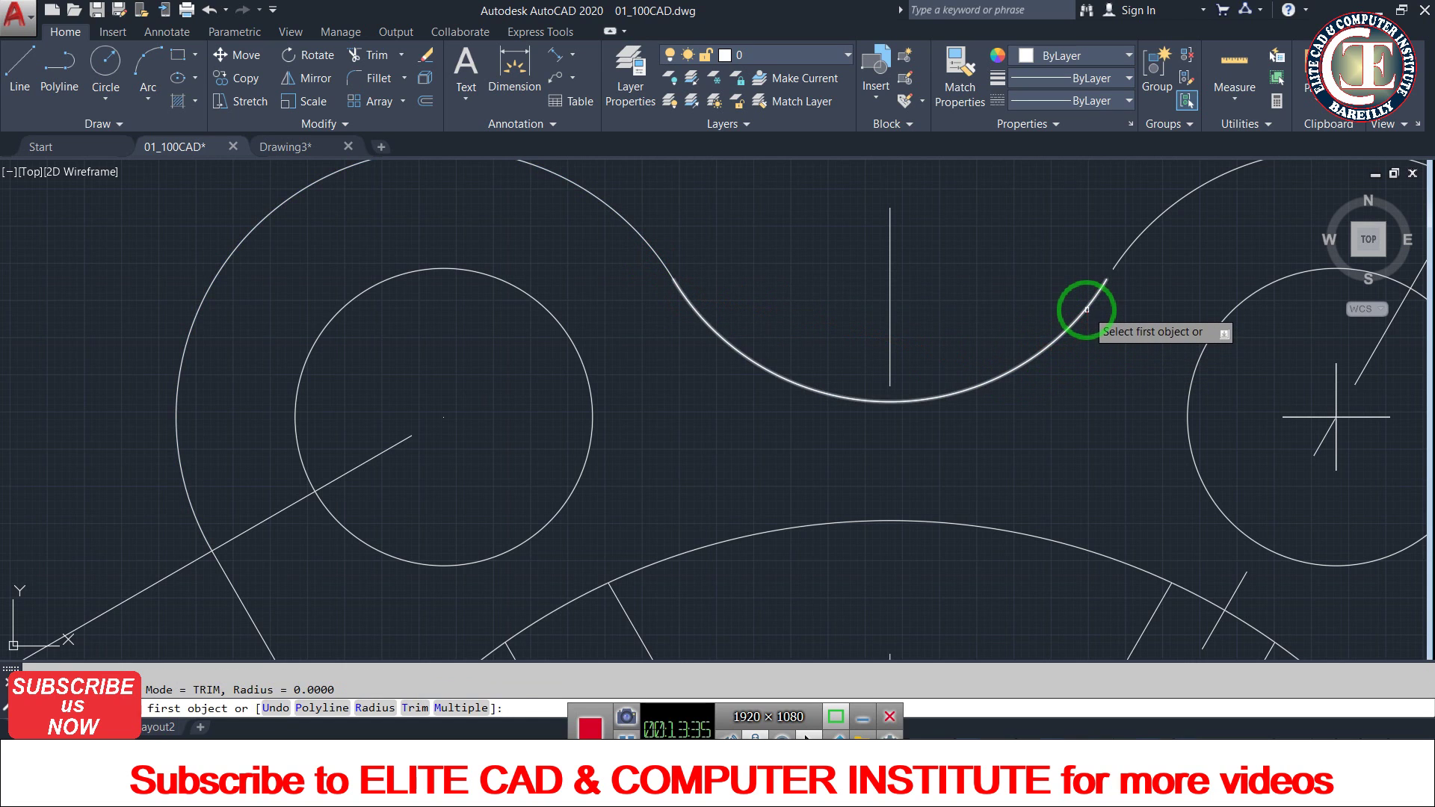
left_click(1087, 309)
scroll(891, 277, "down", 3)
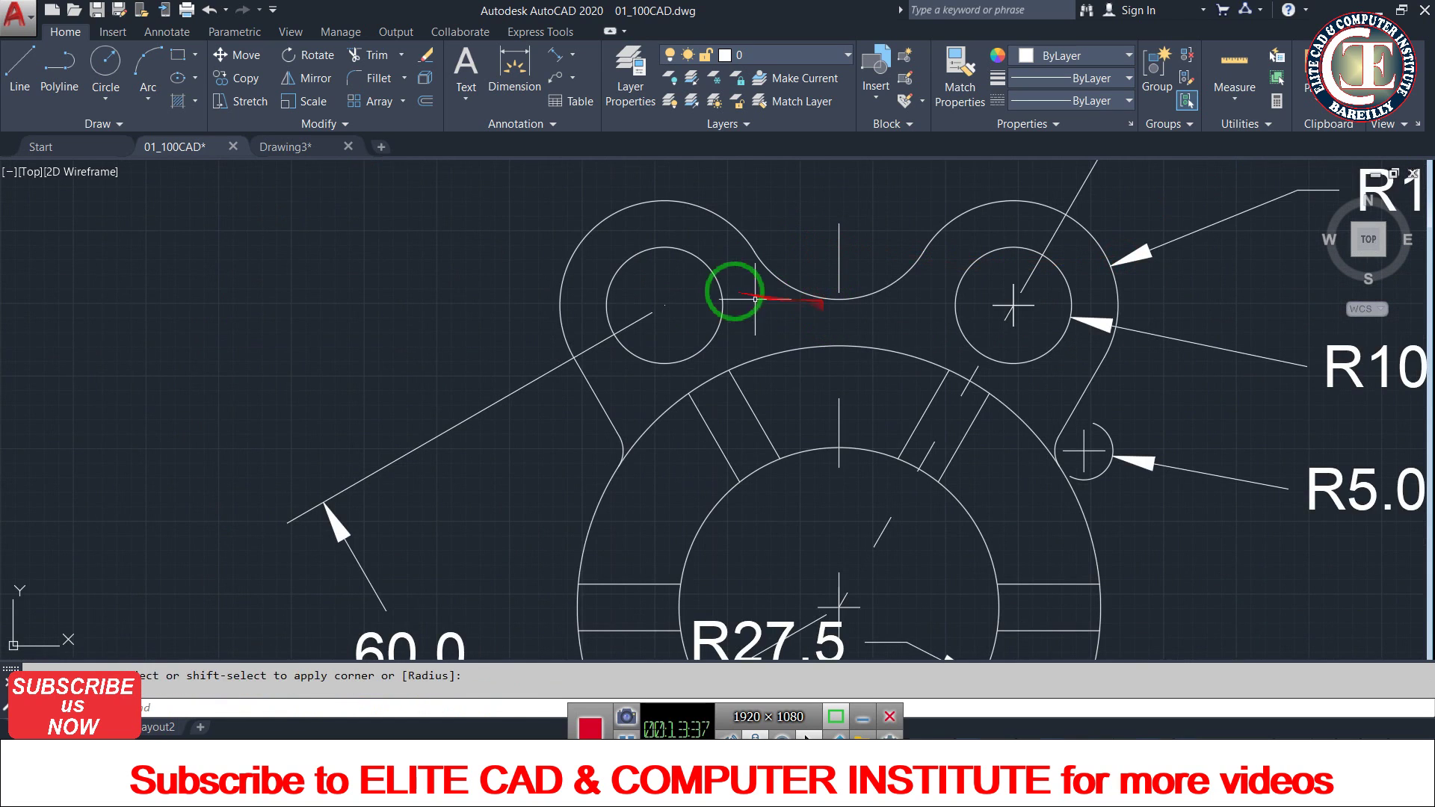
key("Escape")
left_click(571, 54)
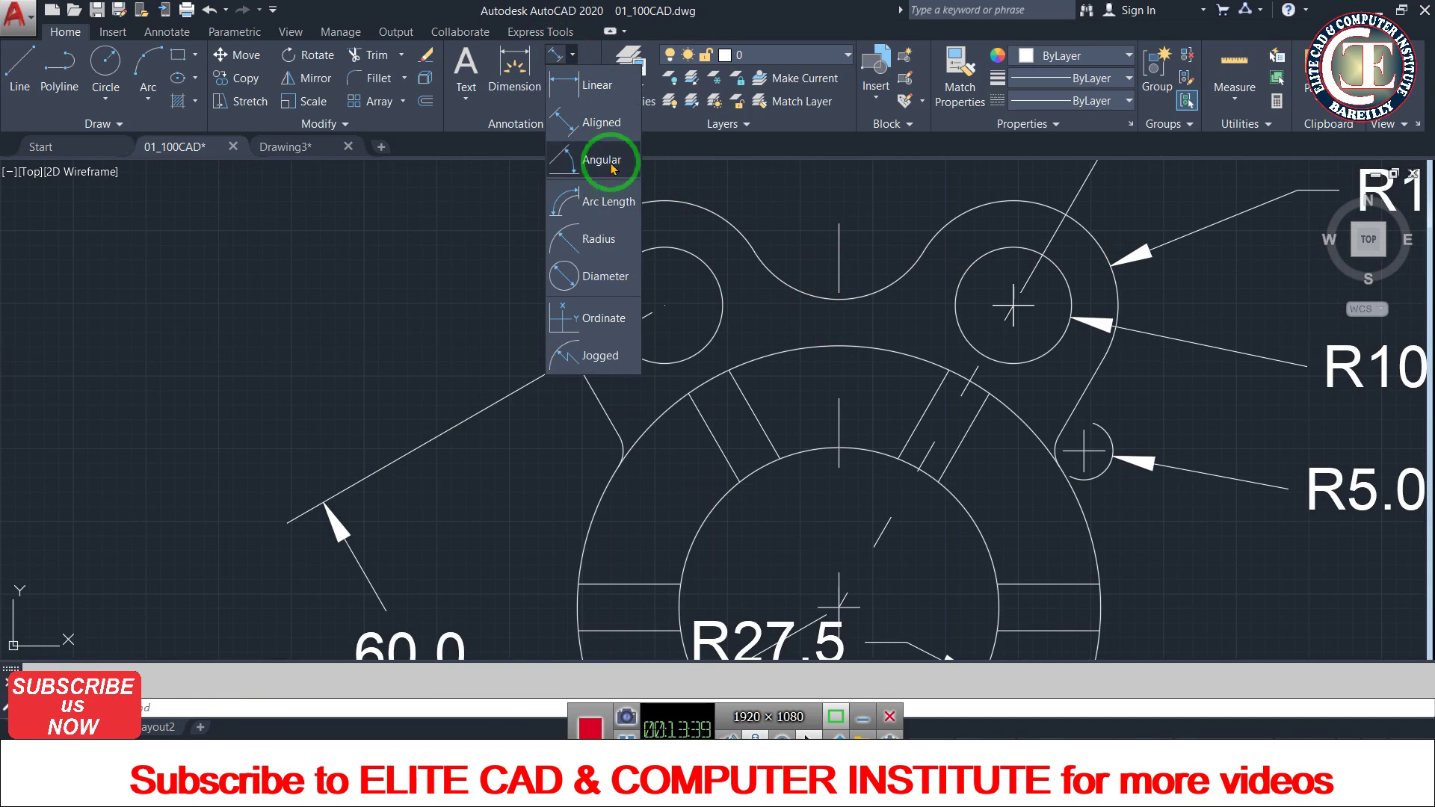
- Dimension the top arc between the upper lobes as R17.0
left_click(598, 238)
left_click(806, 292)
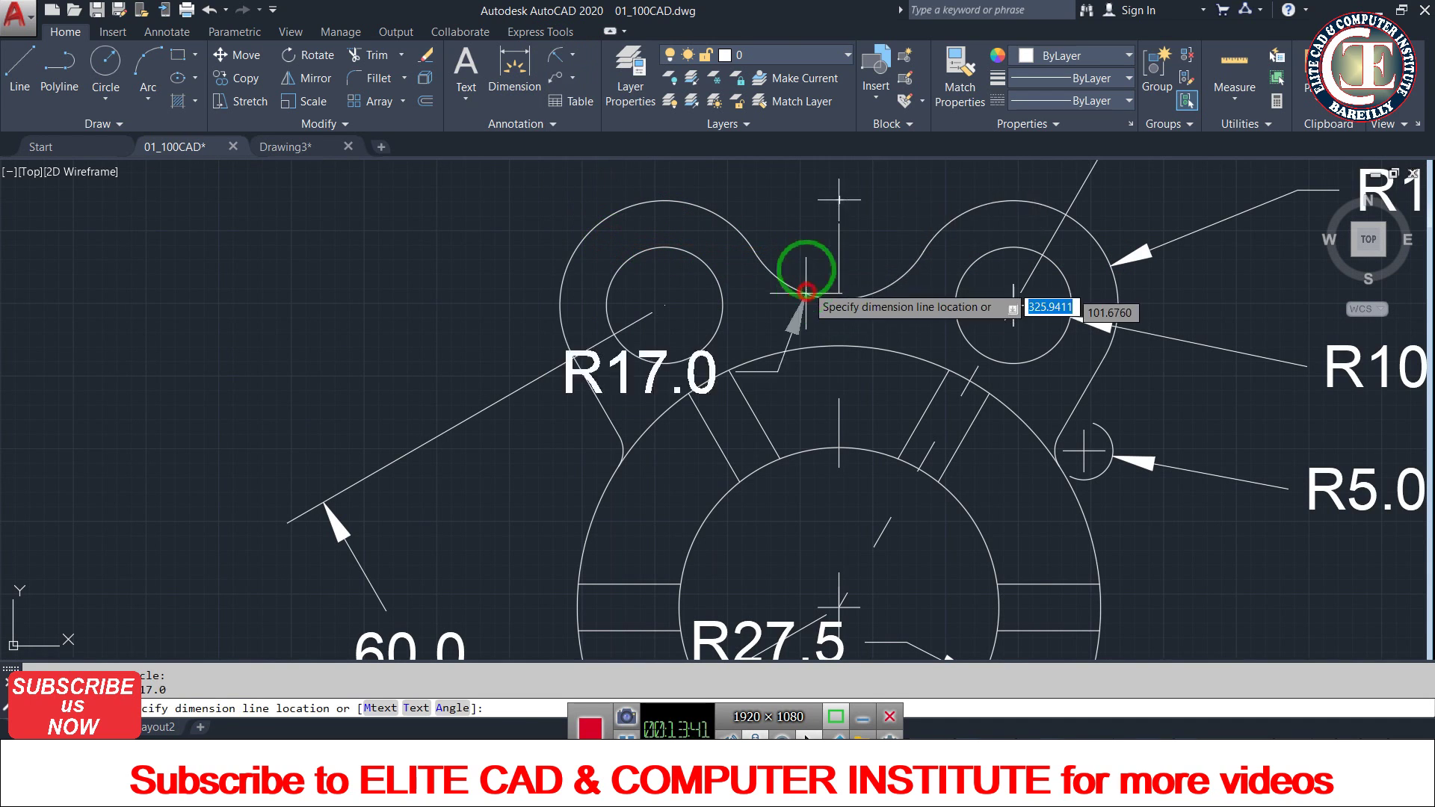
scroll(806, 291, "down", 2)
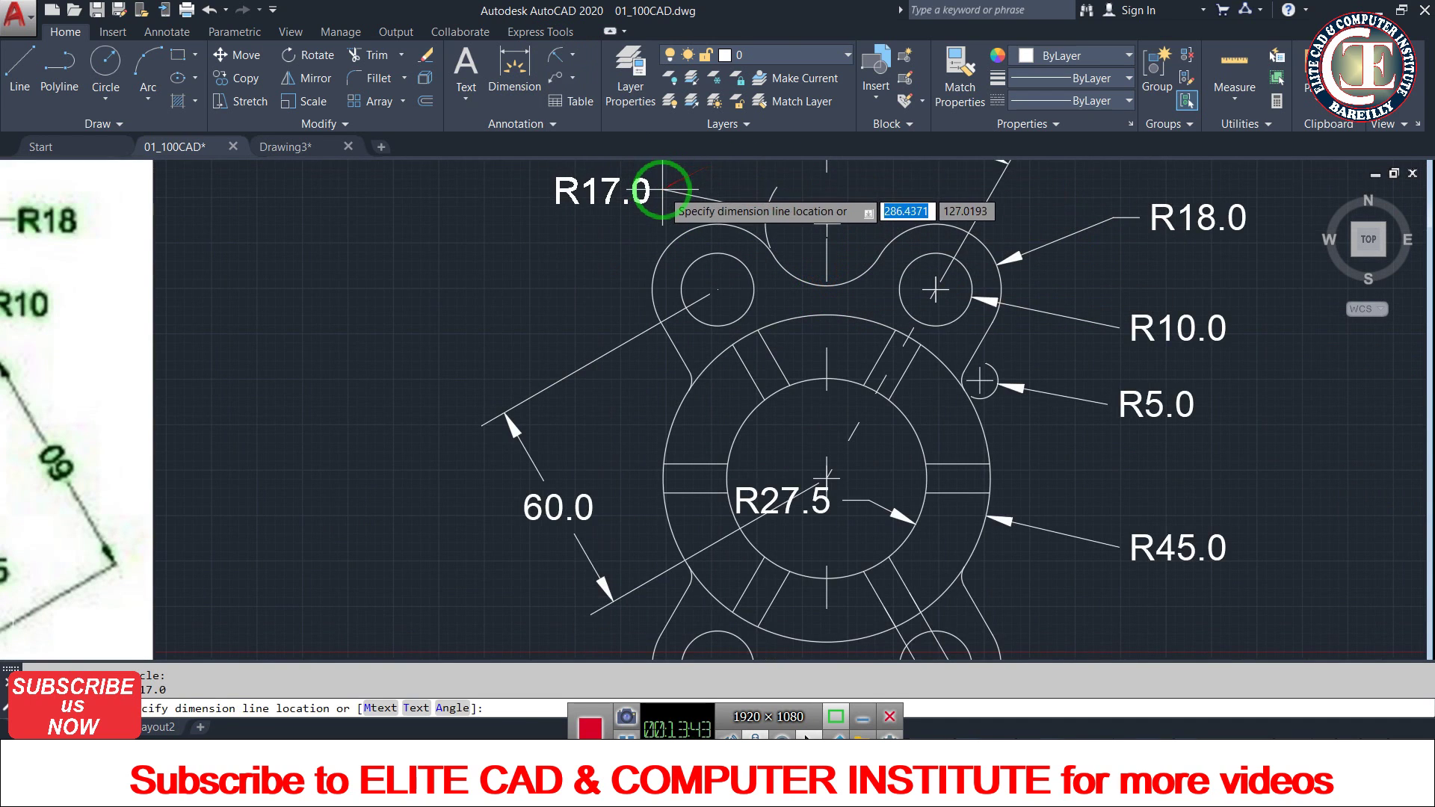
scroll(730, 310, "down", 2)
scroll(576, 240, "down", 2)
scroll(325, 200, "up", 2)
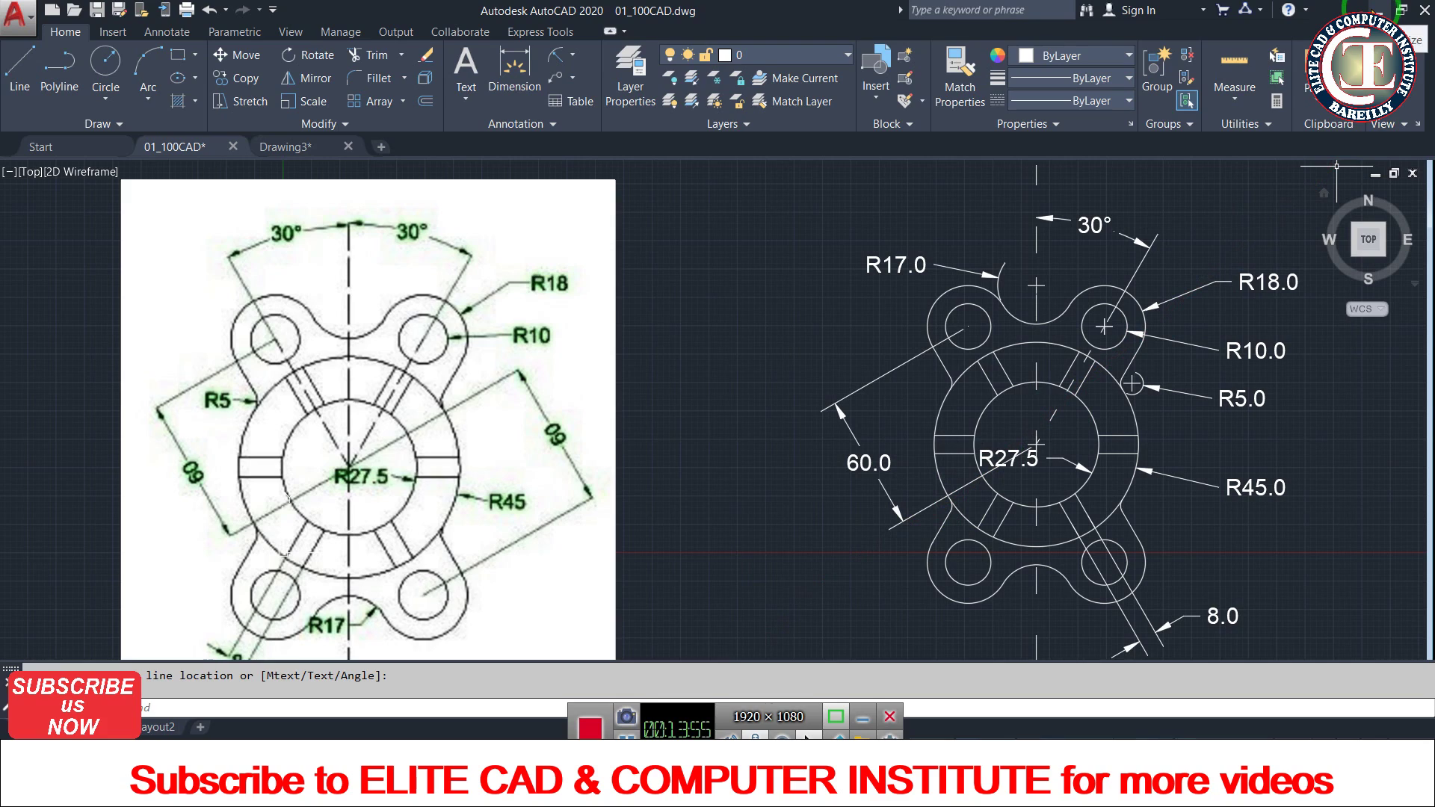
- Bring up the reference drawing image and close the folder window
left_click(1381, 11)
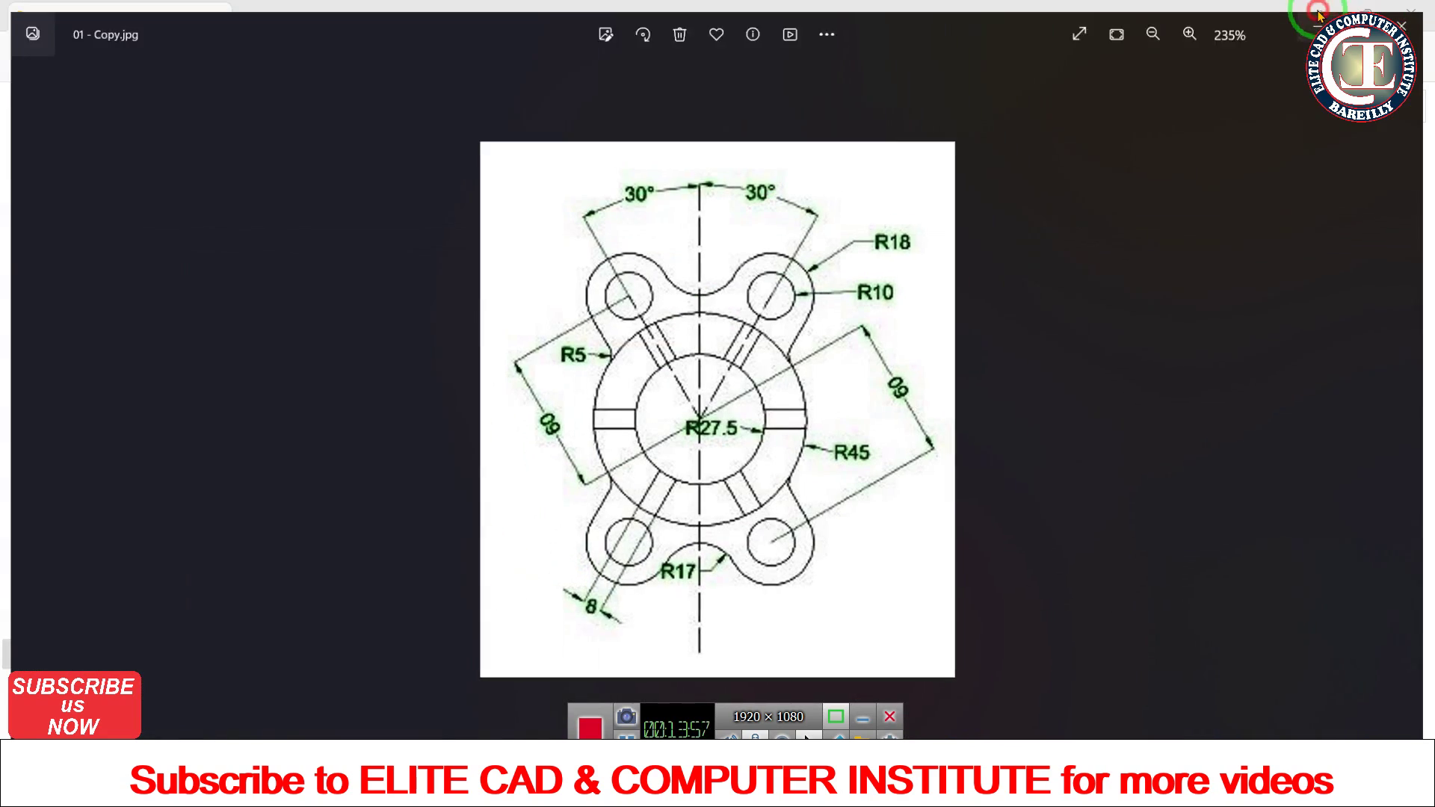
left_click(1321, 12)
left_click(1414, 15)
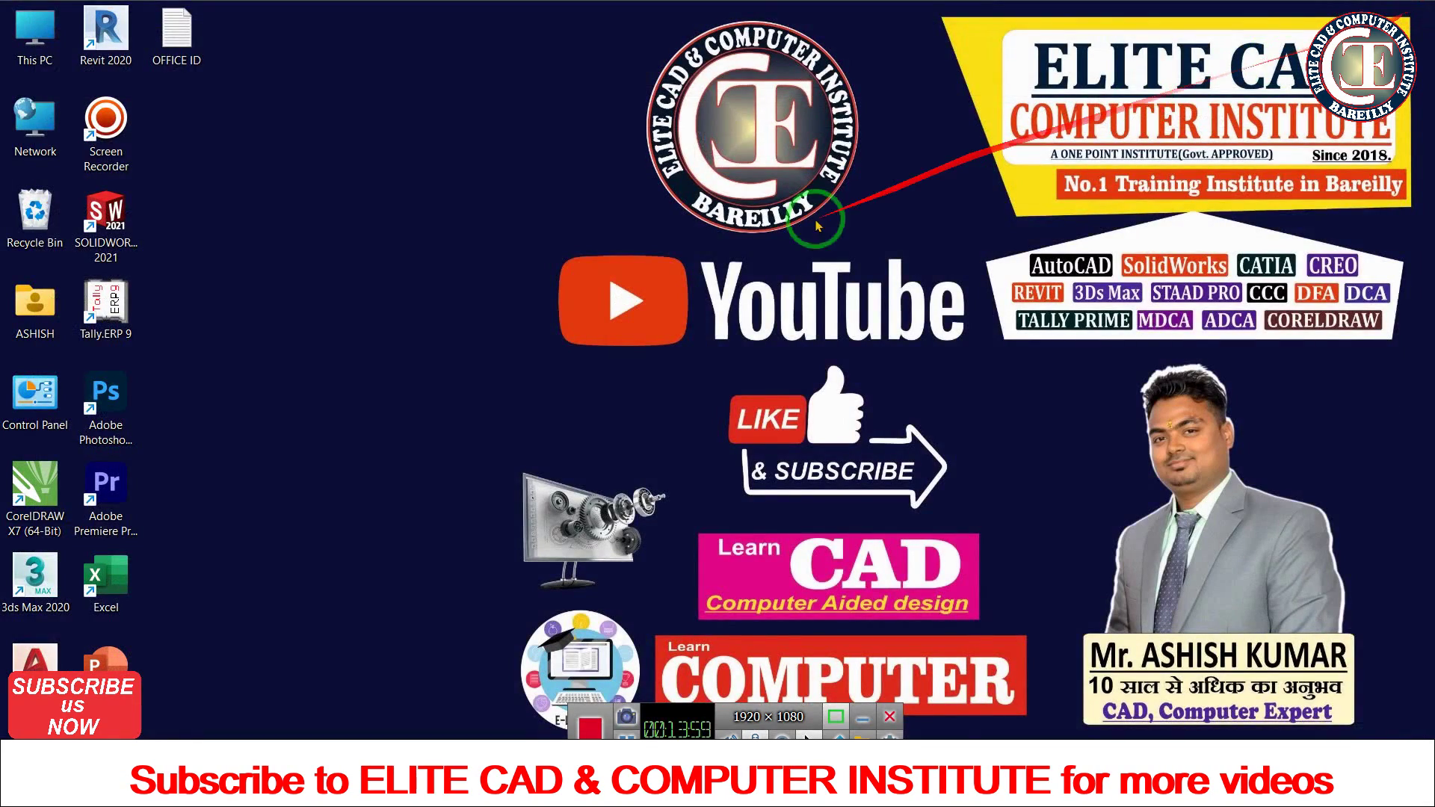